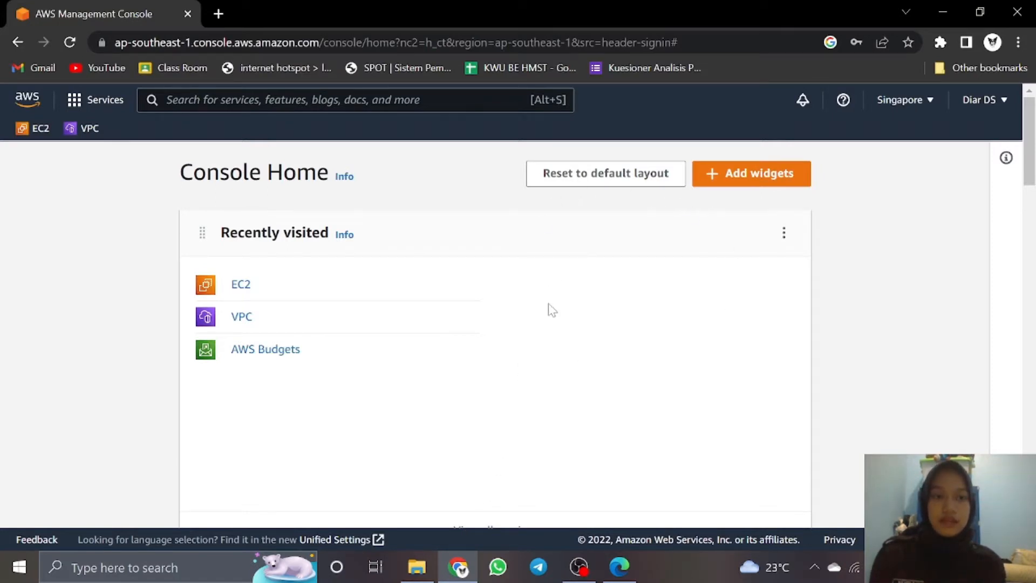
Switch the console's region to Asia Pacific (Jakarta), ap-southeast-3.
left_click(909, 102)
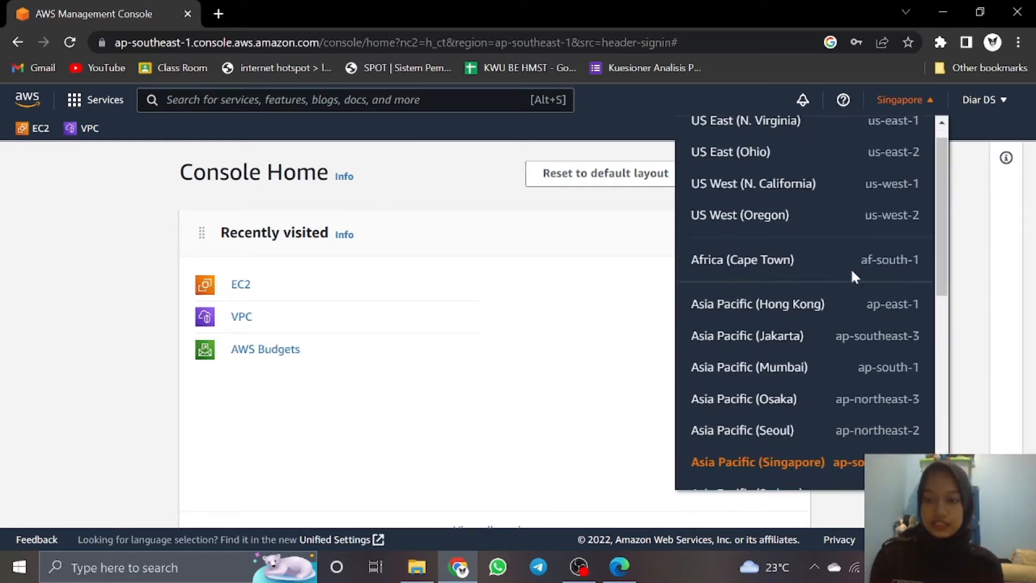
scroll(852, 275, "down", 3)
left_click(793, 190)
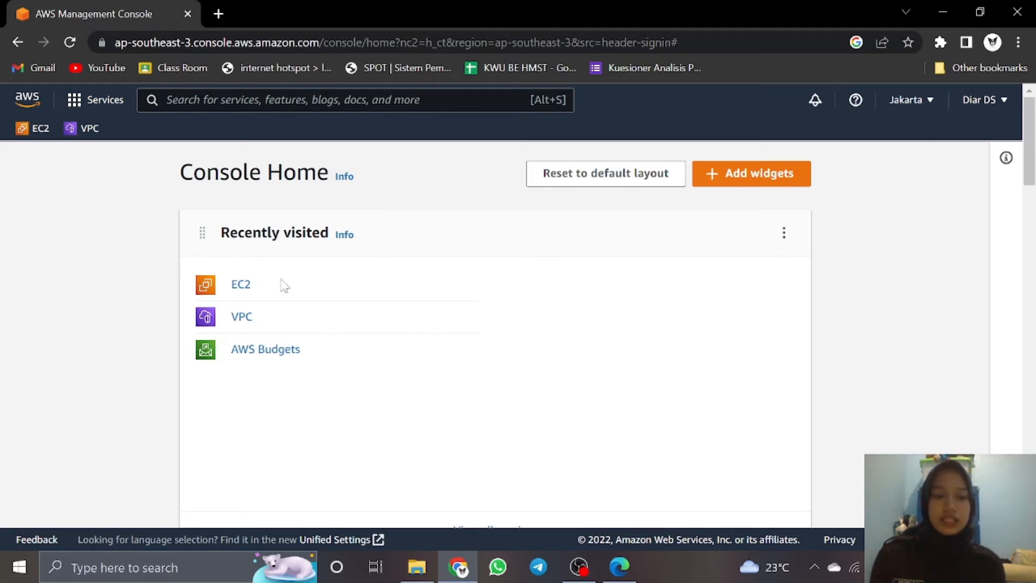
Start creating a VPC-only resource in the VPC service and give it the name tag VPC-A.
left_click(243, 319)
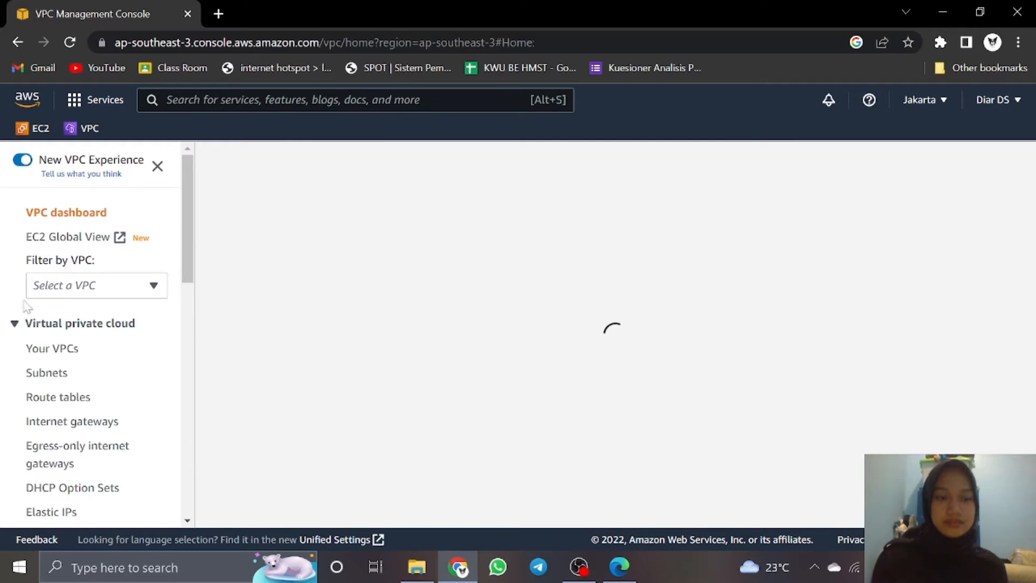
left_click(35, 349)
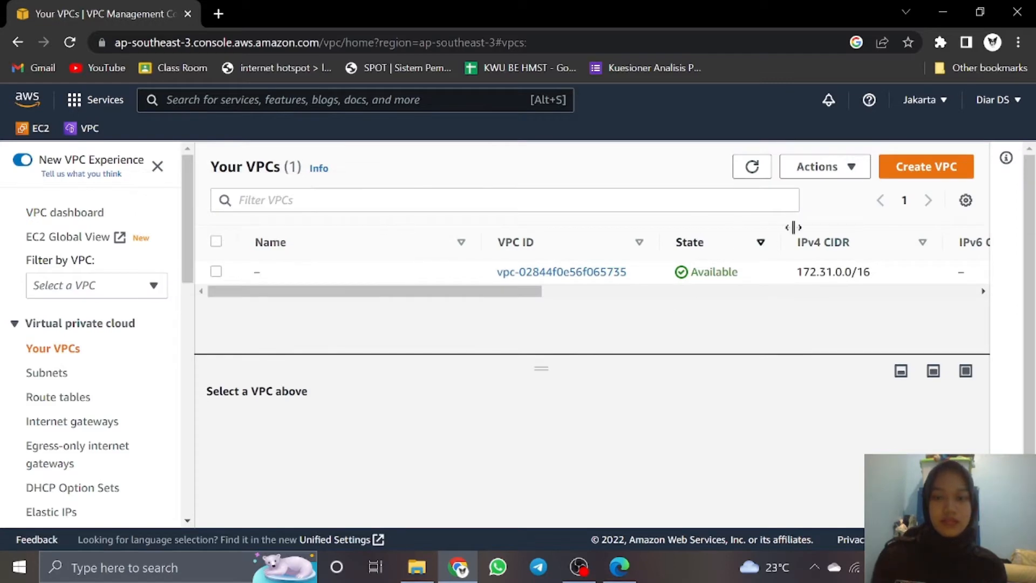
left_click(906, 172)
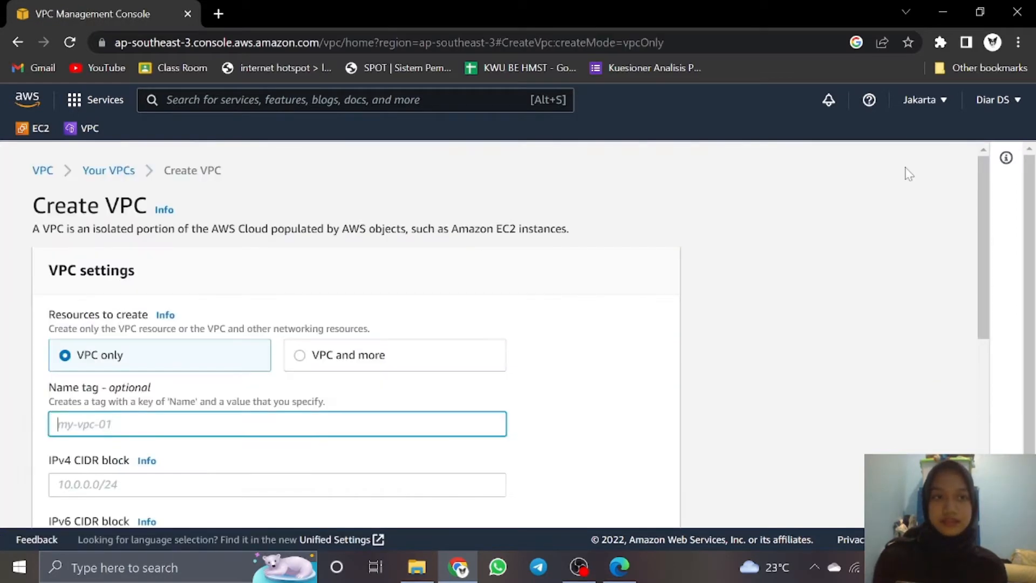
scroll(386, 232, "down", 3)
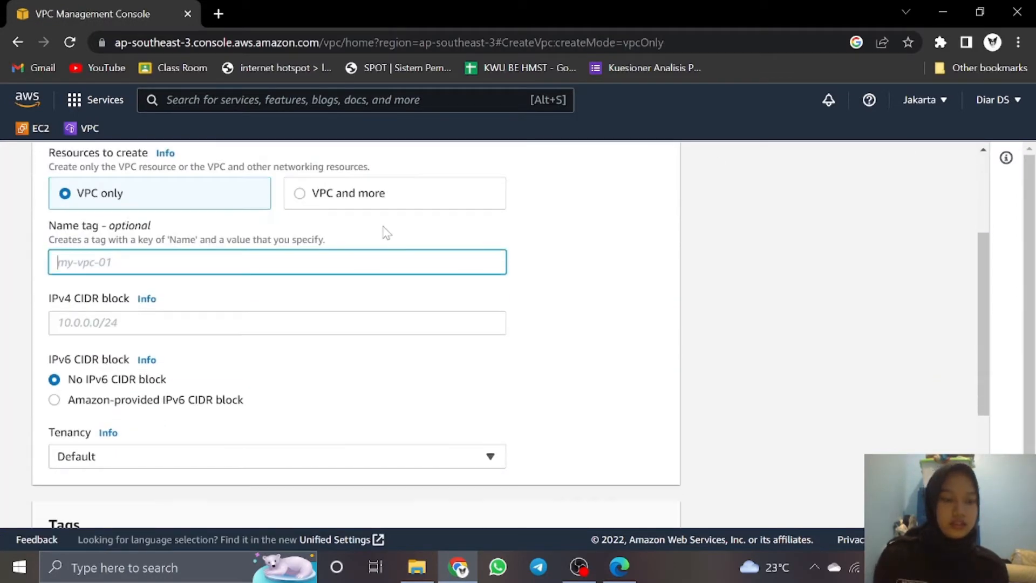
scroll(221, 212, "up", 2)
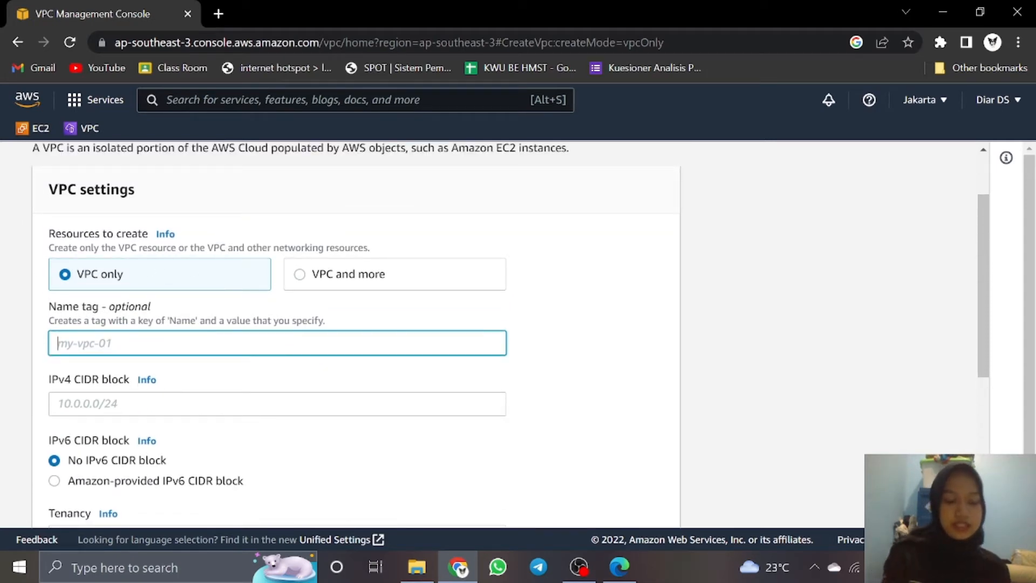
type("VPC")
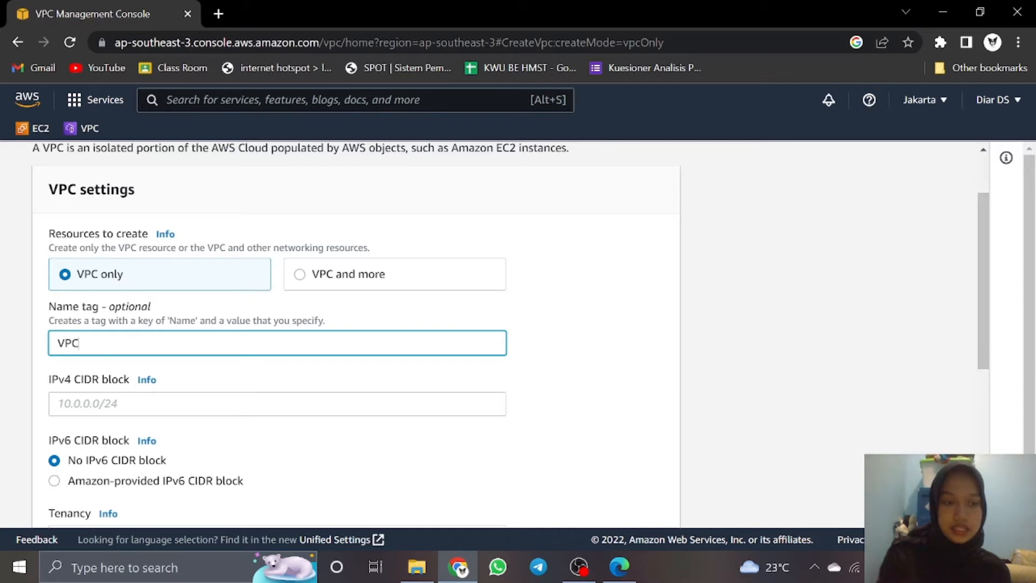
type("-A")
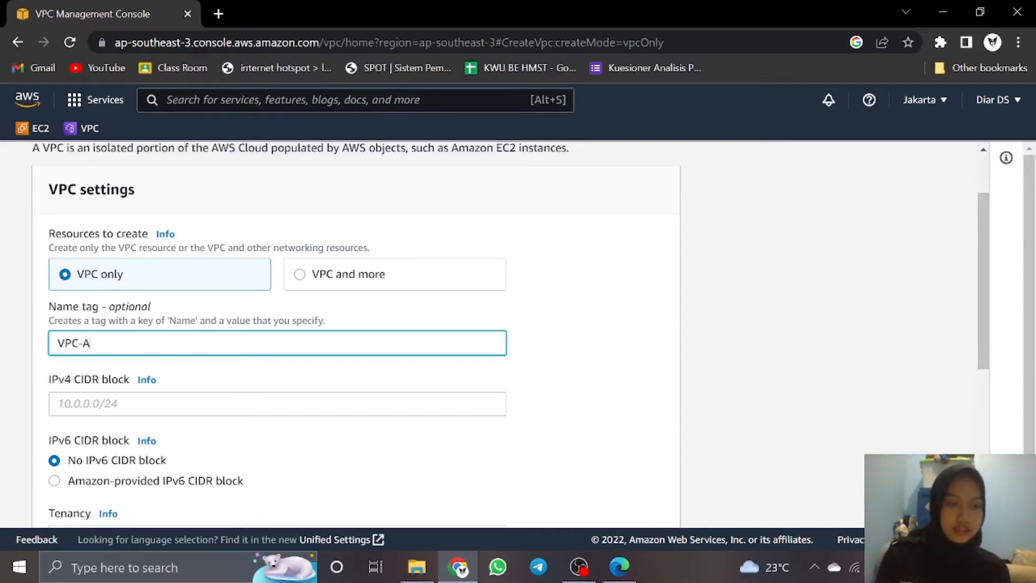
Set the new VPC's IPv4 CIDR block to 10.100.0.0/16 and create the VPC.
left_click(162, 406)
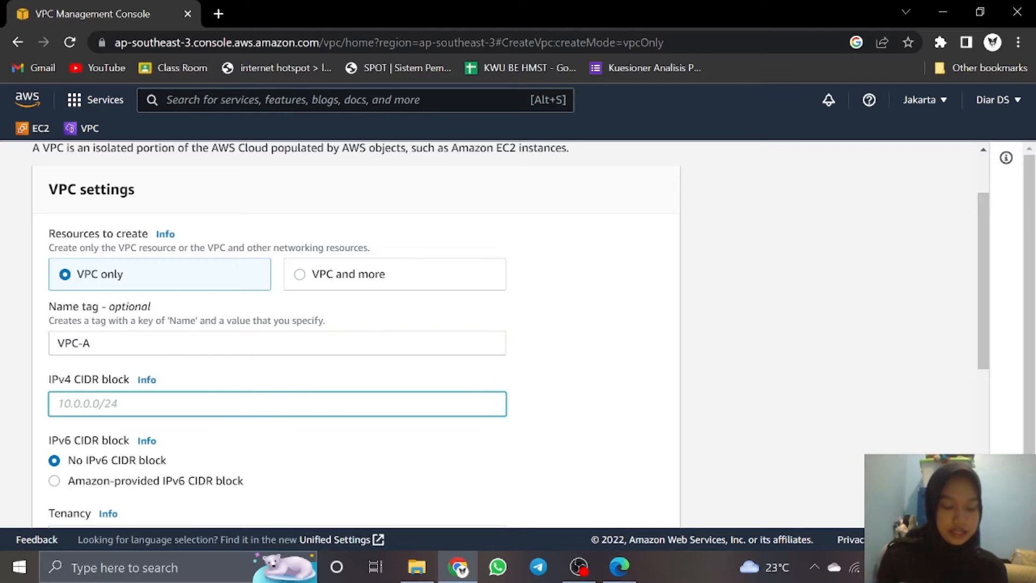
type("10.")
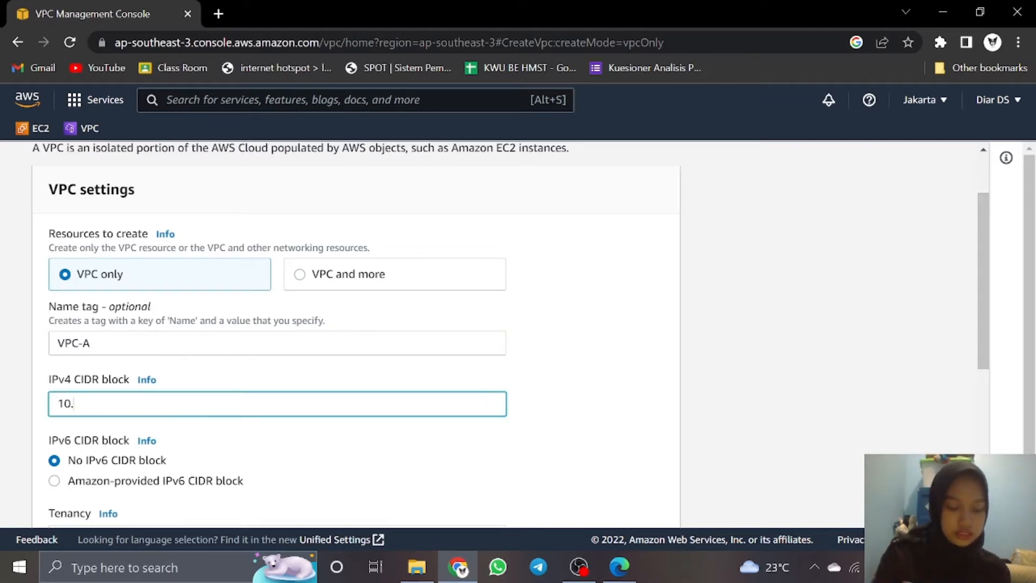
type("100.0.0/")
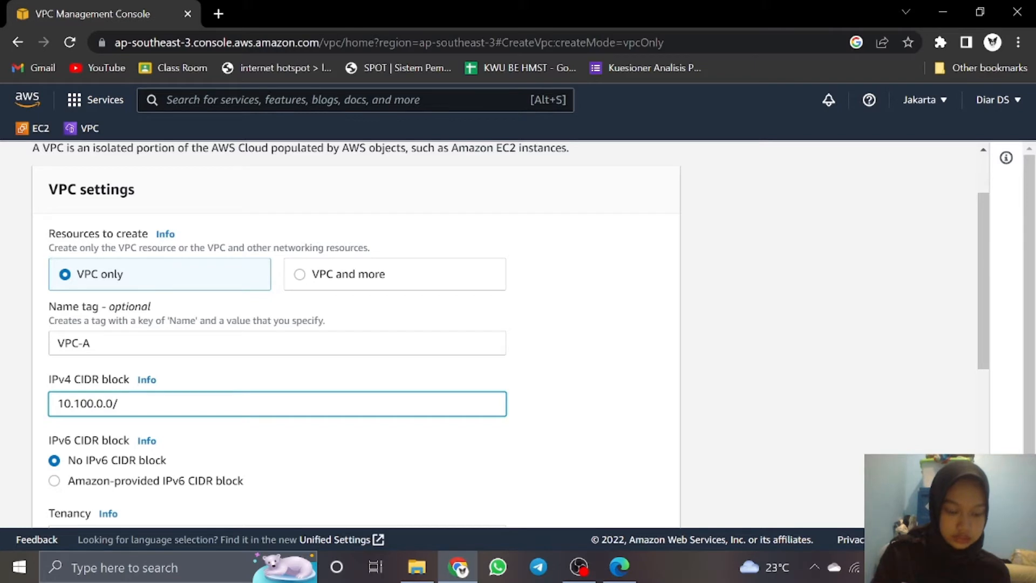
type("1")
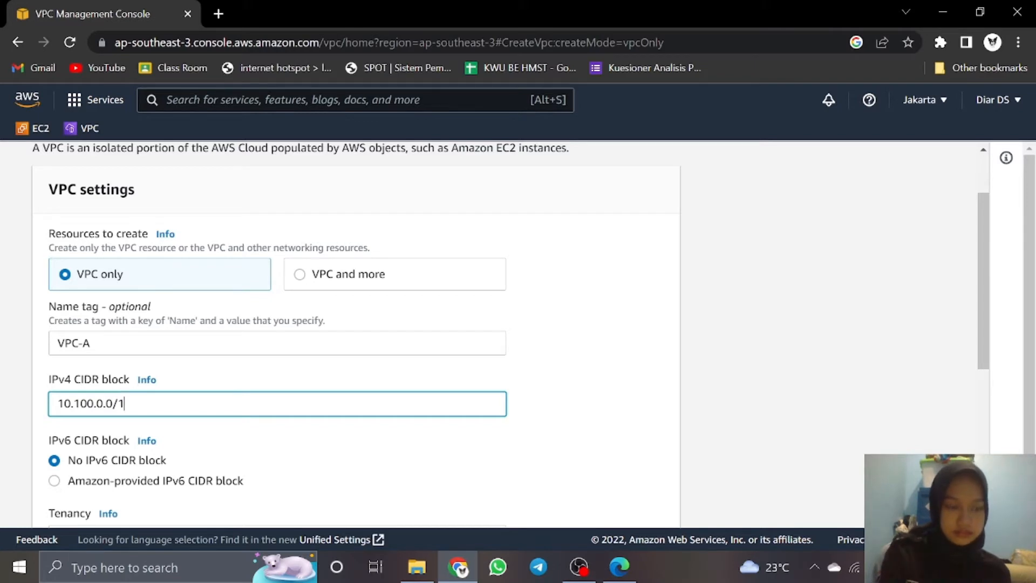
type("6")
scroll(162, 408, "down", 5)
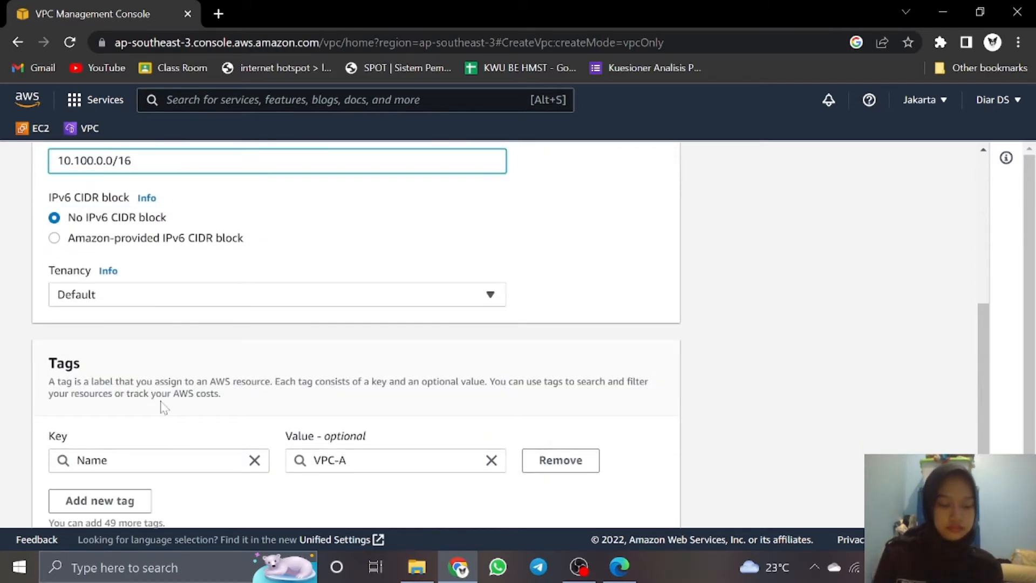
scroll(162, 407, "down", 2)
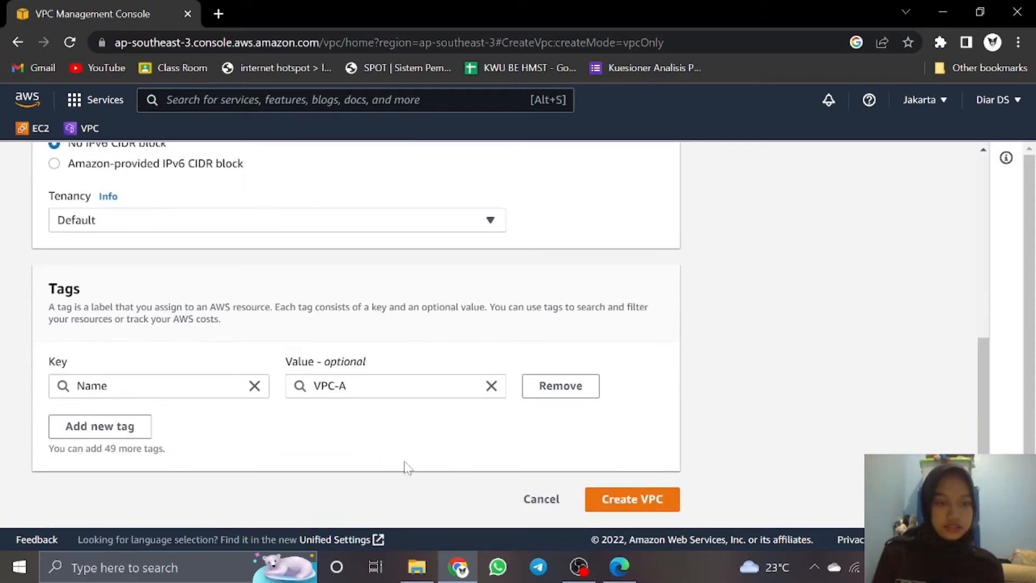
left_click(620, 516)
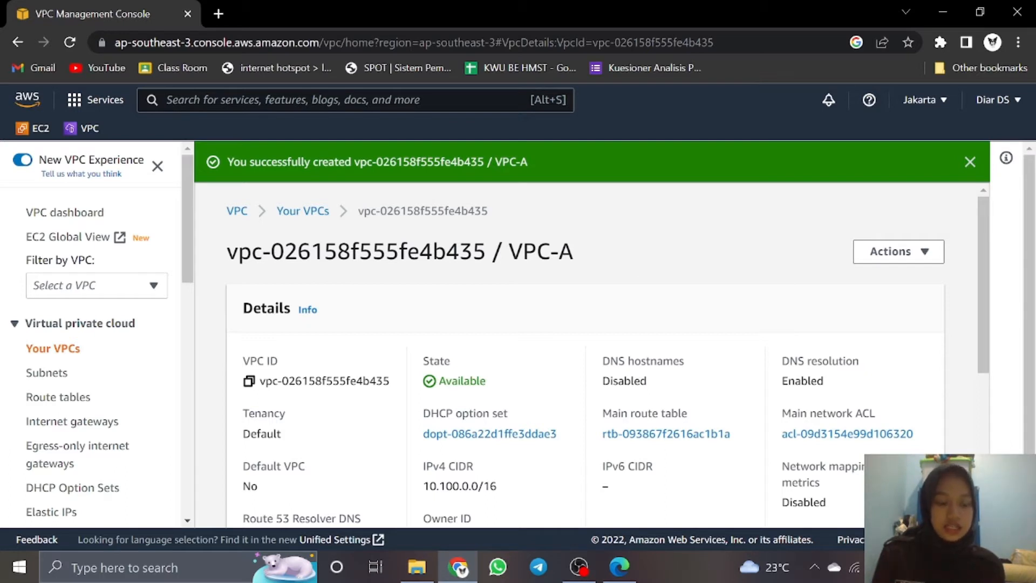
Create an internet gateway with the name tag VPC-A-IGW.
scroll(130, 343, "down", 1)
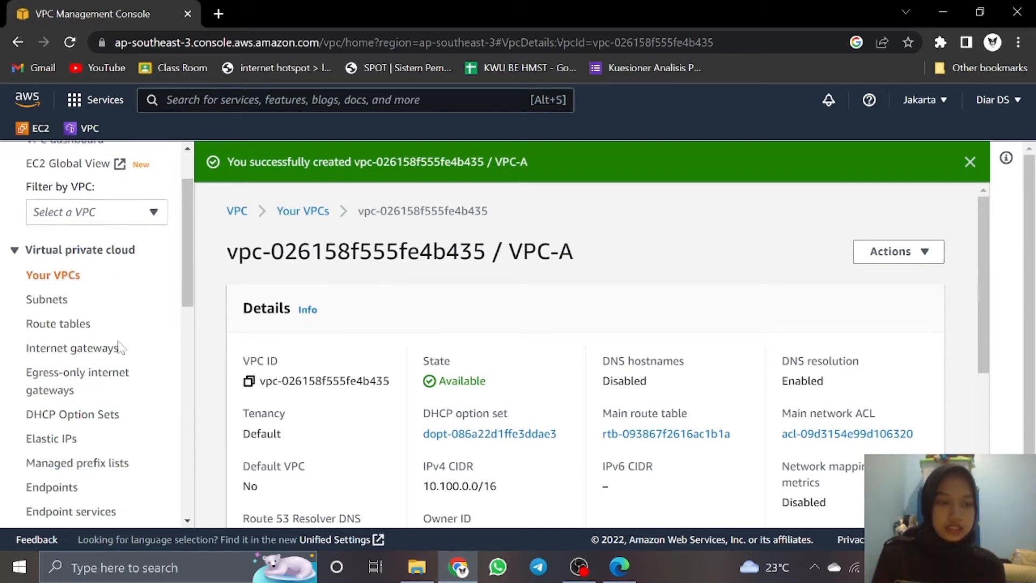
left_click(99, 347)
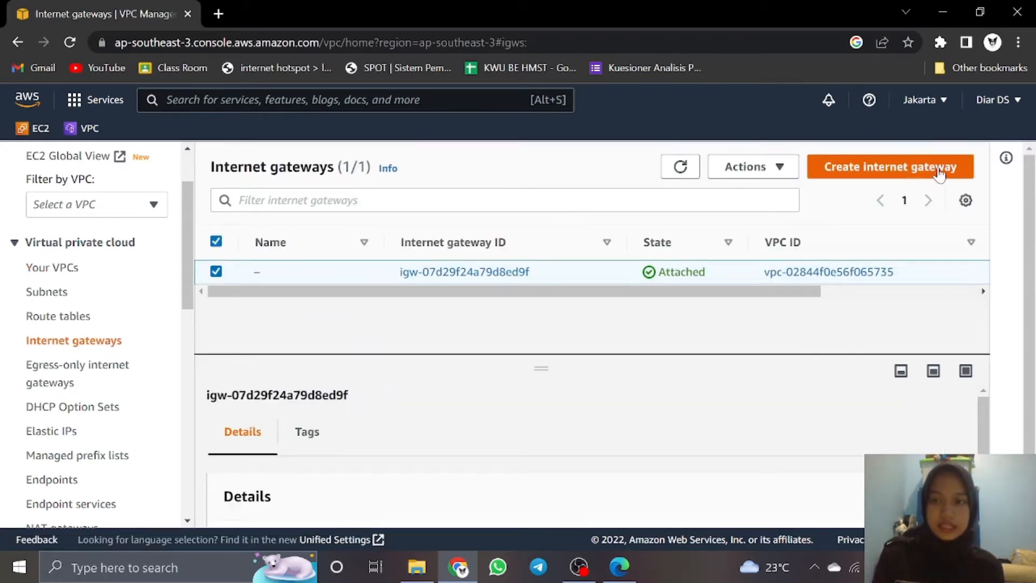
left_click(934, 169)
scroll(442, 259, "down", 1)
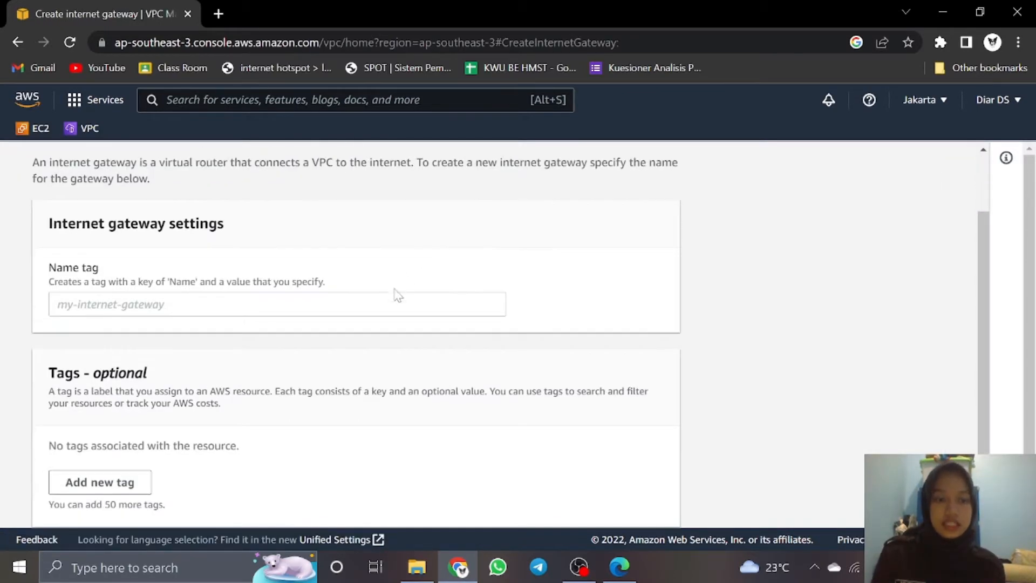
left_click(397, 304)
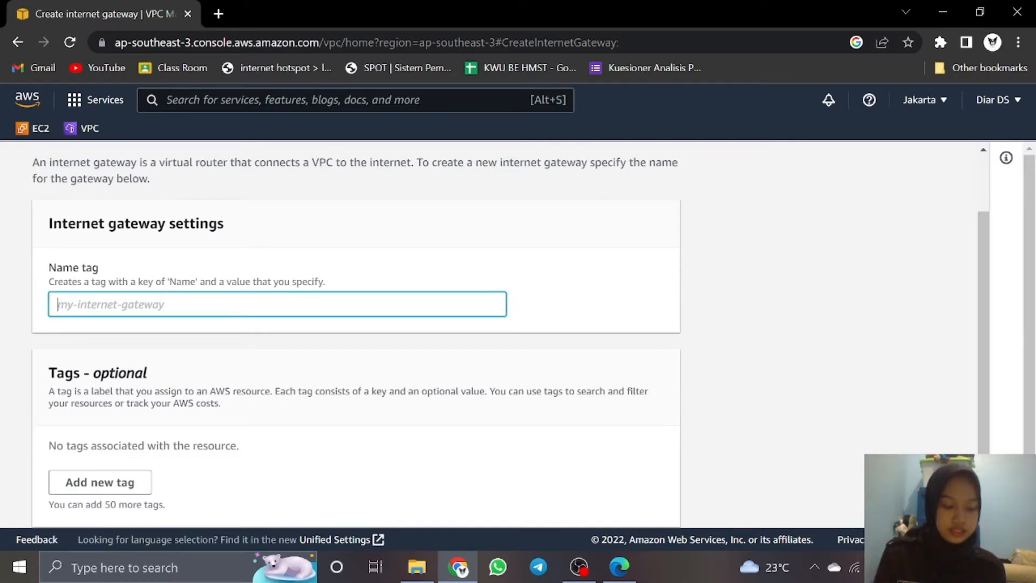
type("V")
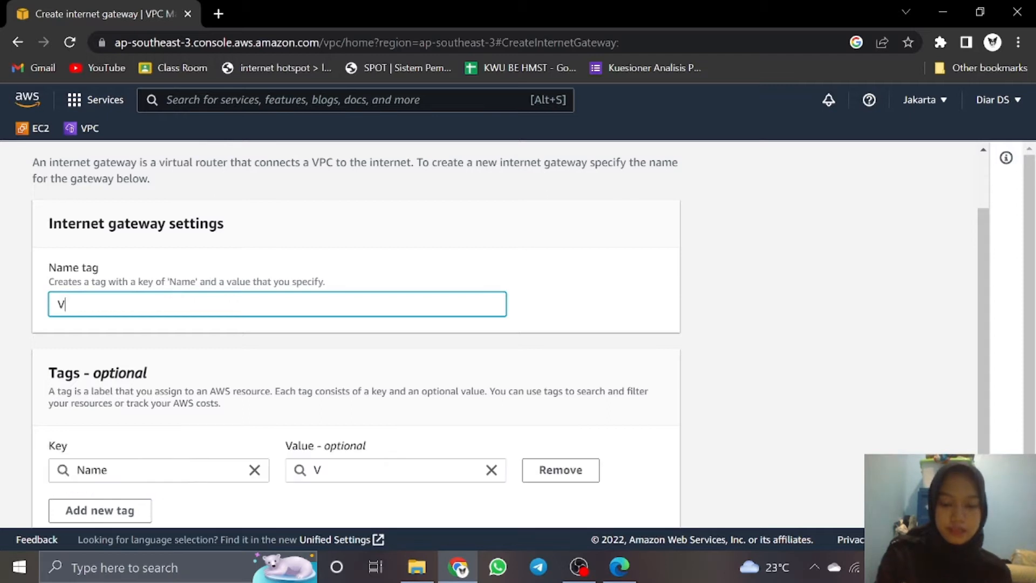
type("PC-A")
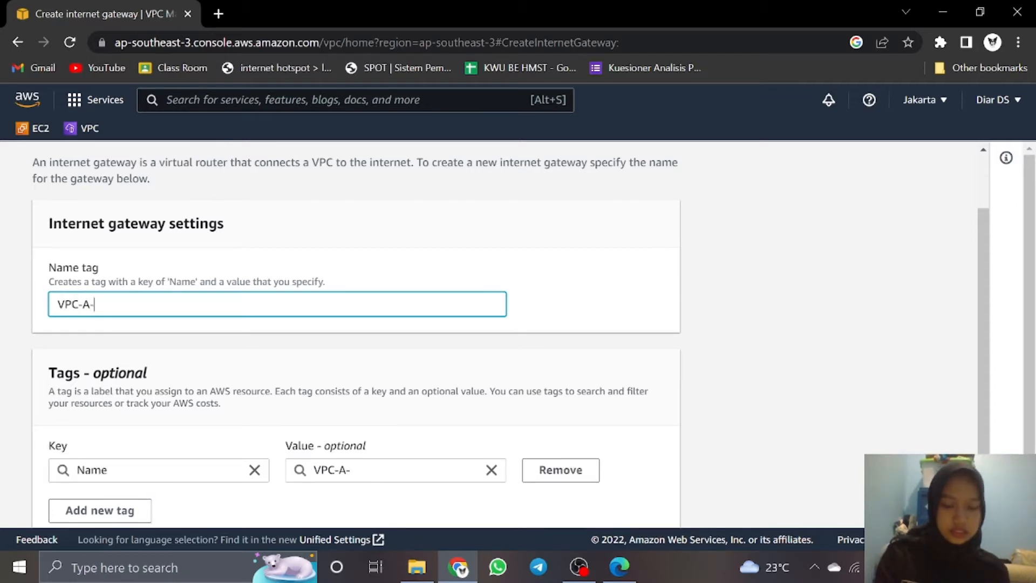
type("-IGW")
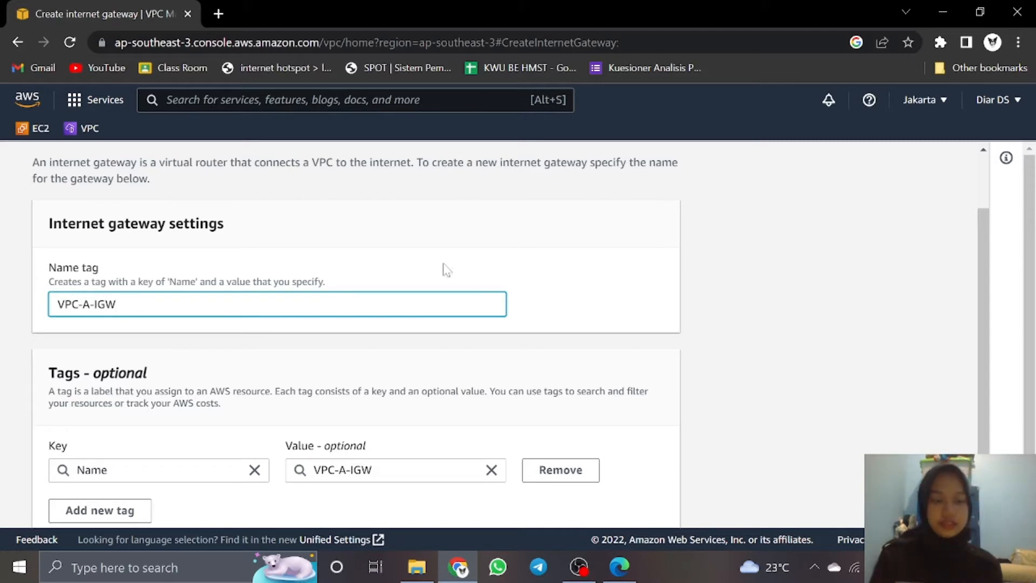
scroll(416, 233, "down", 2)
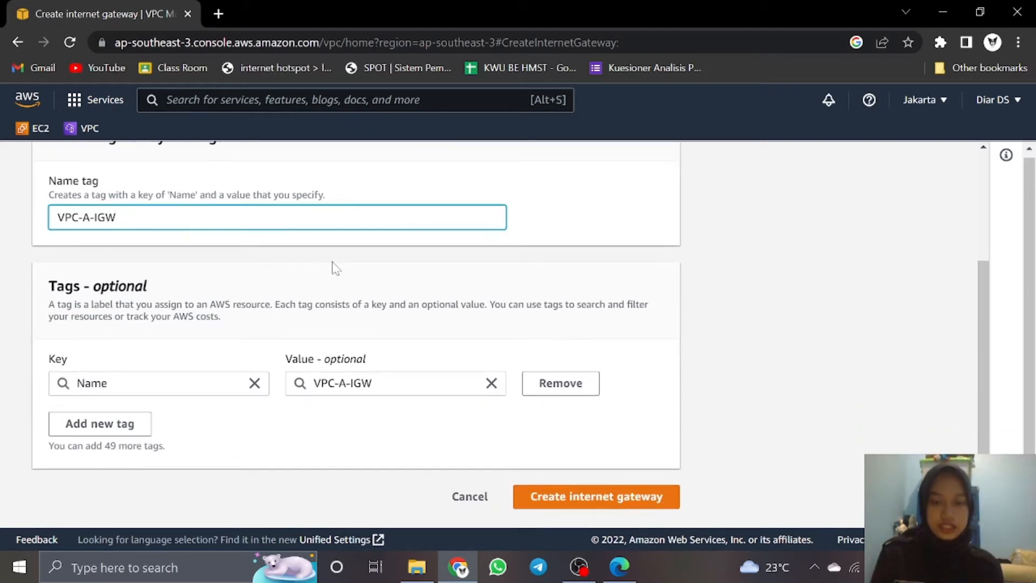
left_click(570, 497)
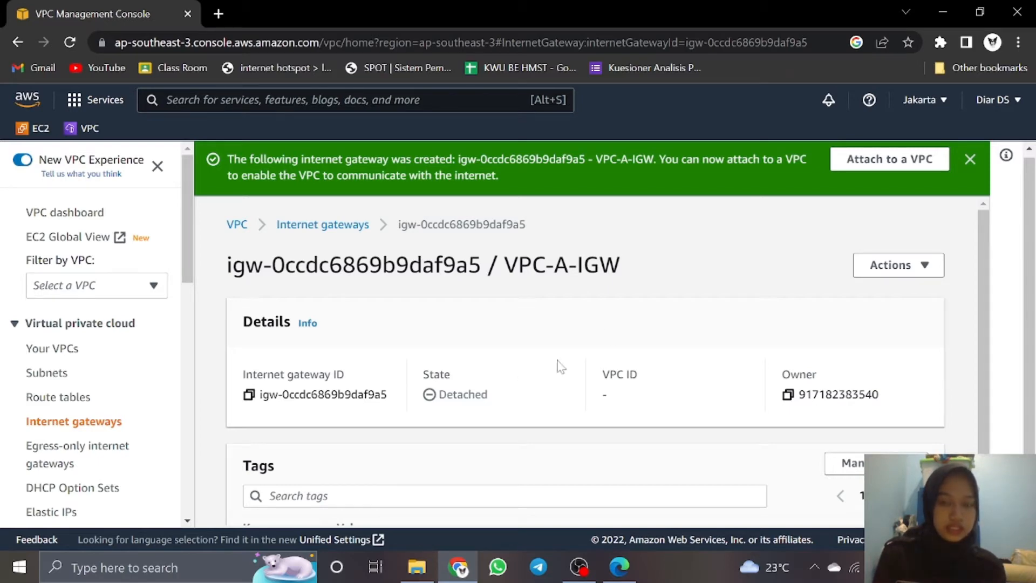
Attach the VPC-A-IGW internet gateway to VPC-A.
left_click(970, 160)
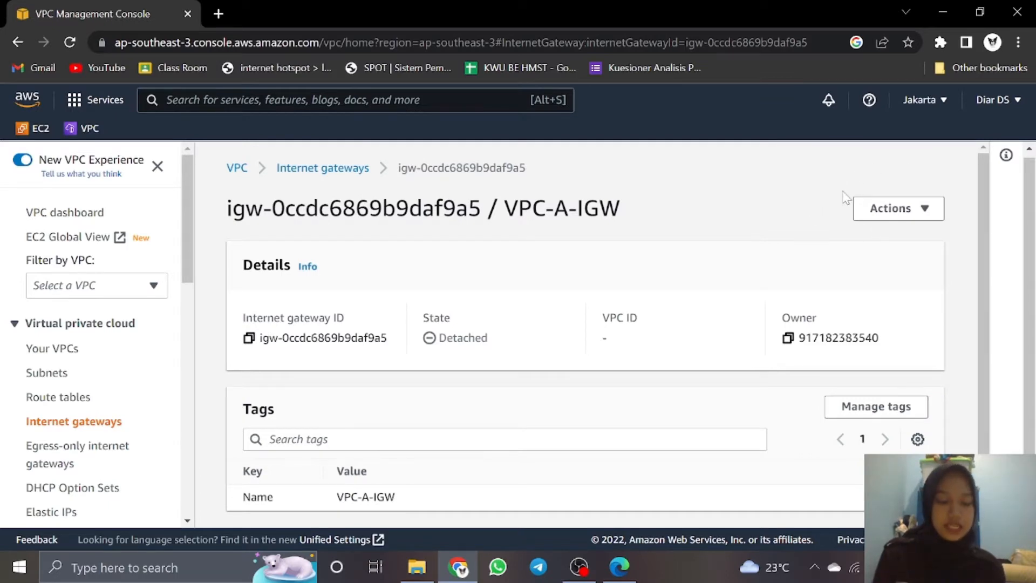
left_click(892, 207)
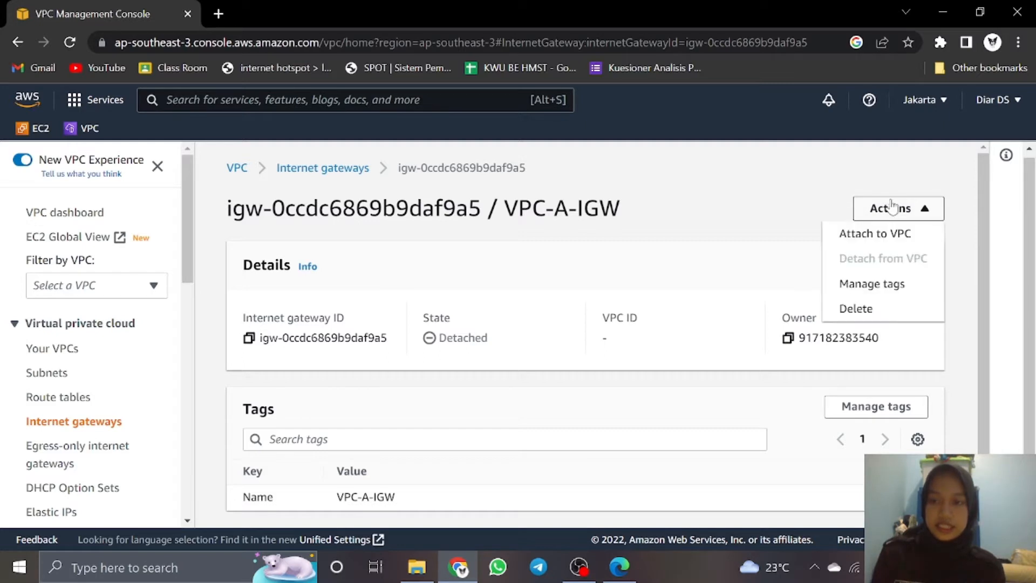
left_click(904, 235)
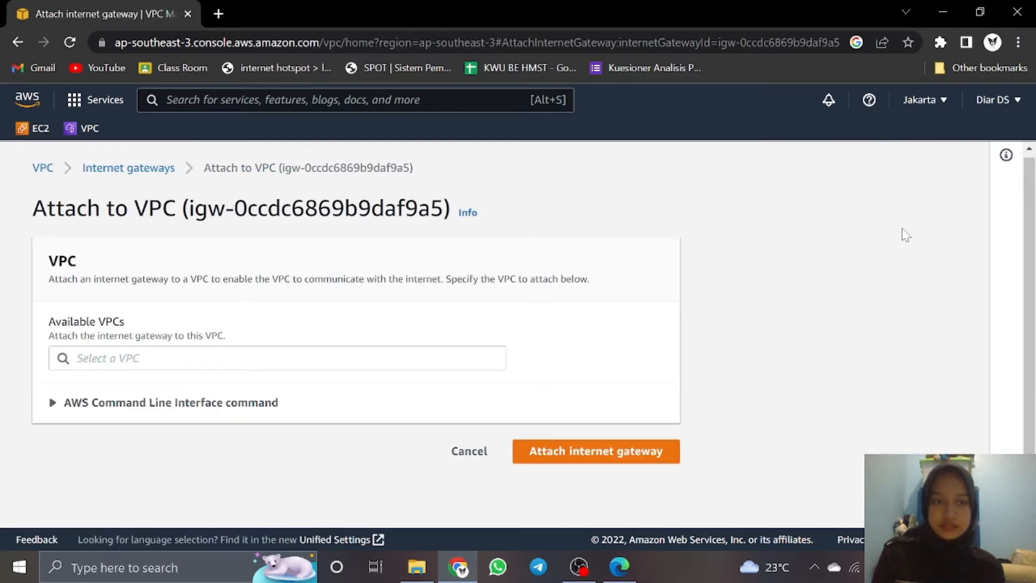
left_click(248, 358)
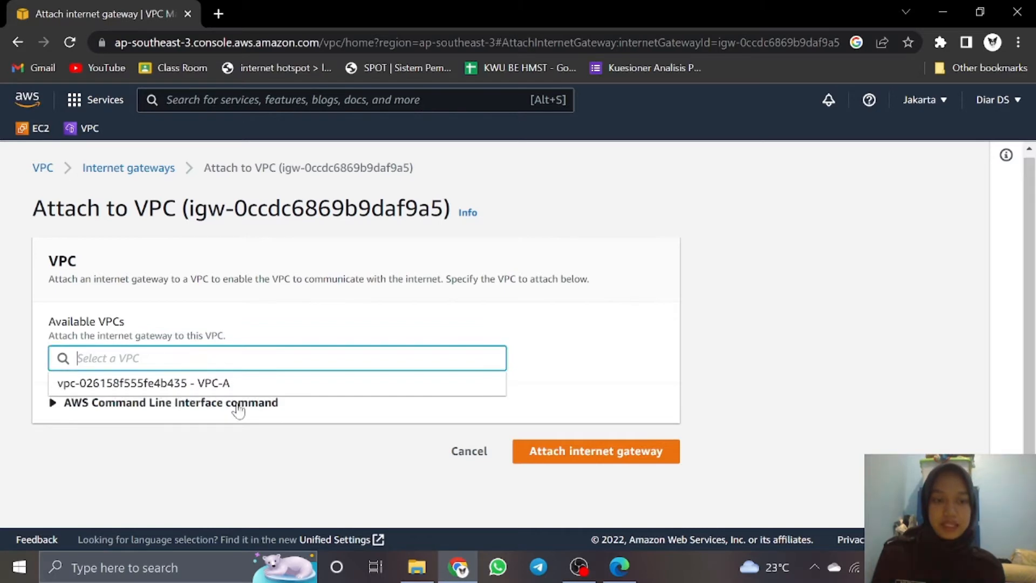
left_click(240, 384)
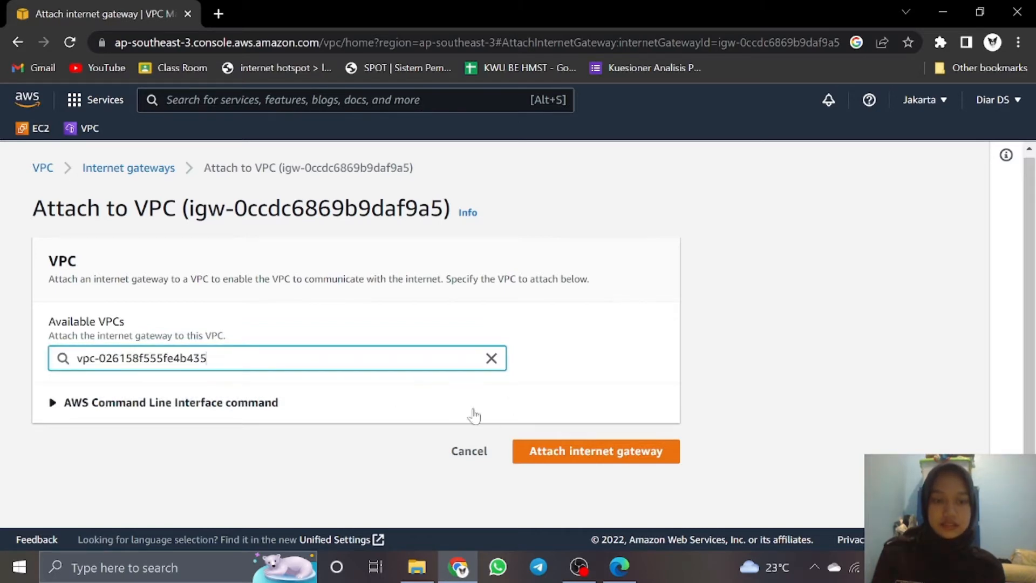
left_click(597, 455)
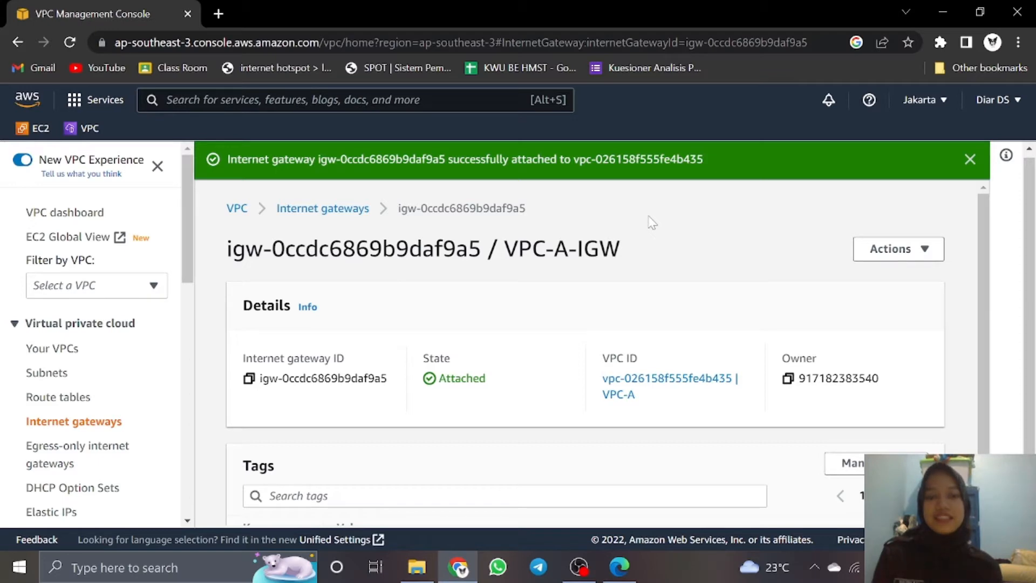
Start creating a new subnet and choose VPC-A as the VPC it belongs to.
left_click(61, 378)
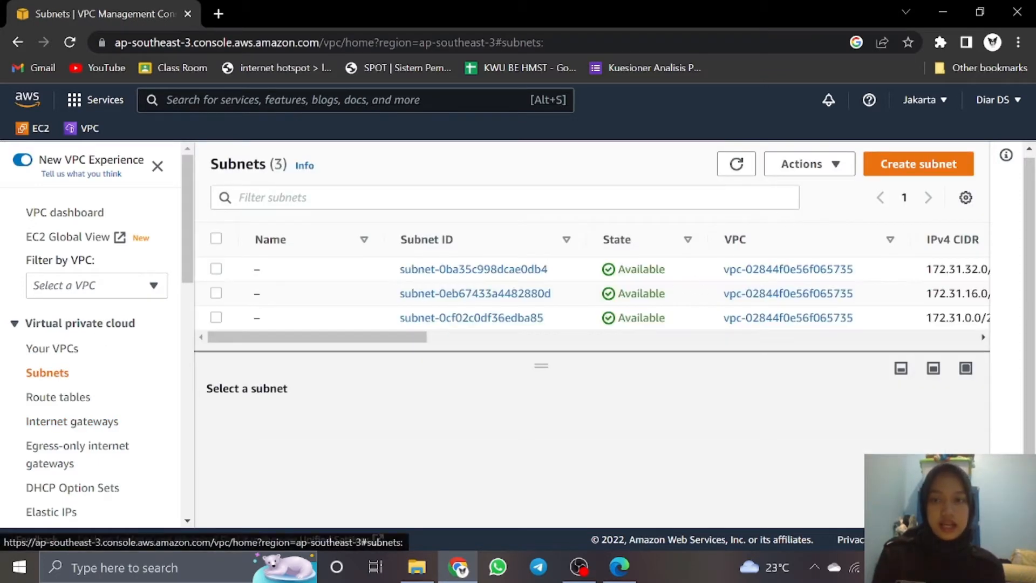
left_click(955, 172)
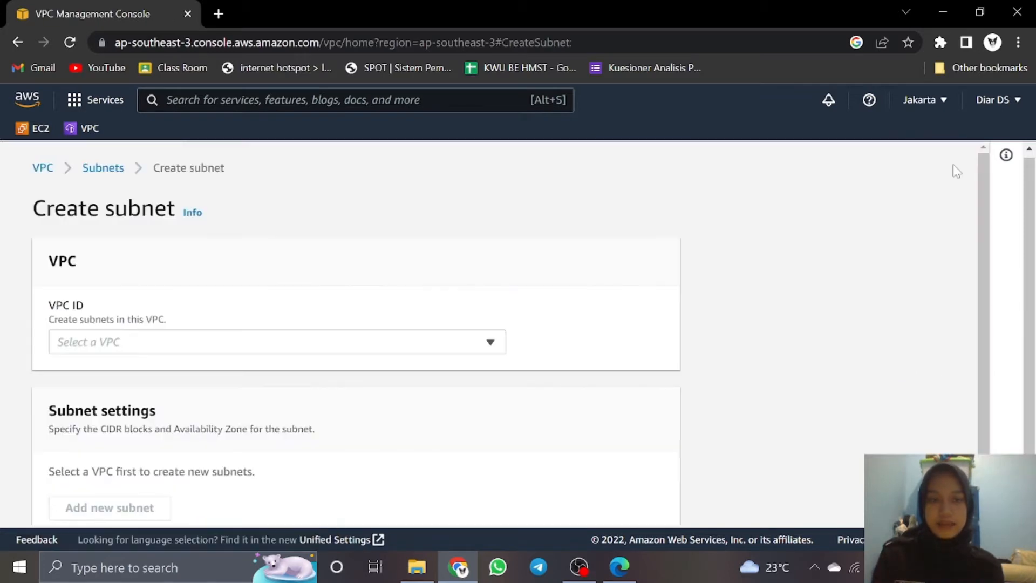
scroll(265, 273, "down", 1)
left_click(265, 275)
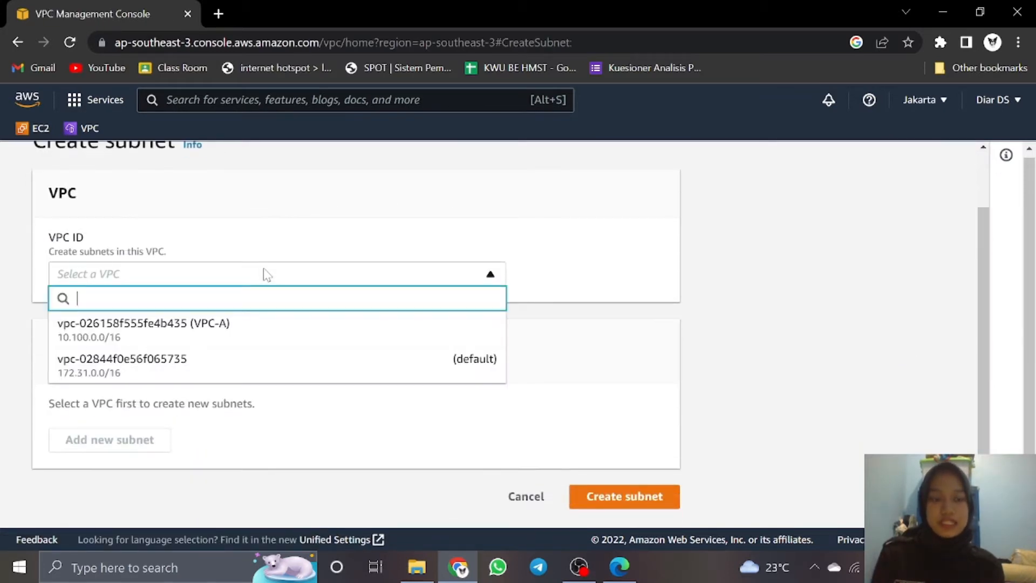
left_click(261, 324)
scroll(265, 243, "down", 6)
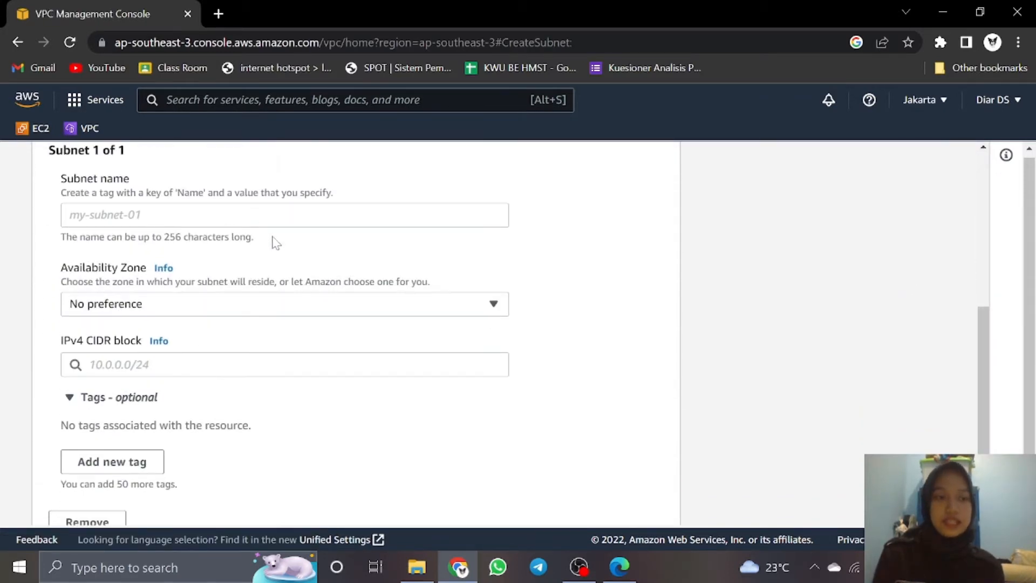
Name the new subnet VPC-A-Subnet-Public.
scroll(222, 256, "up", 1)
left_click(222, 296)
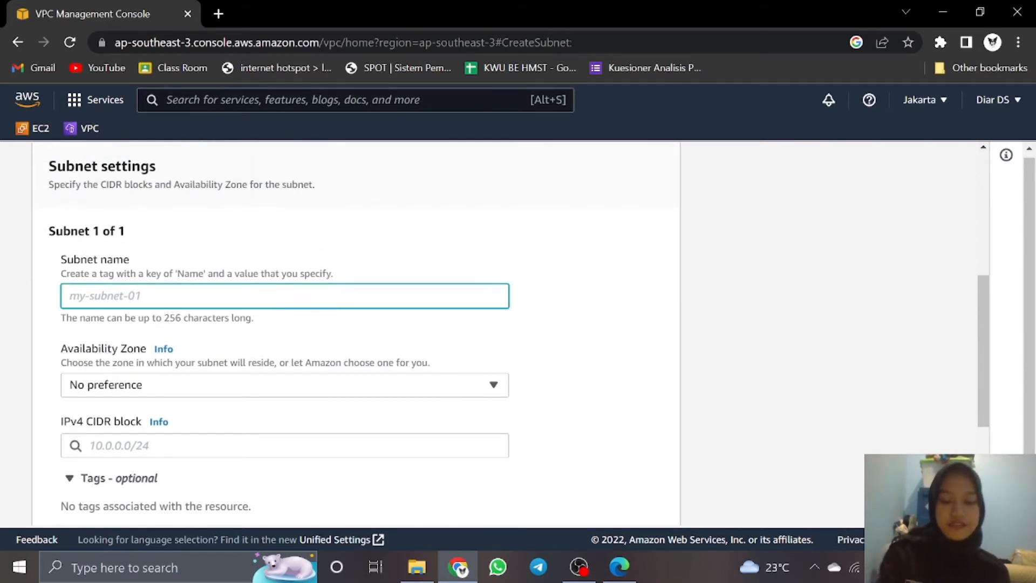
type("VPC-A")
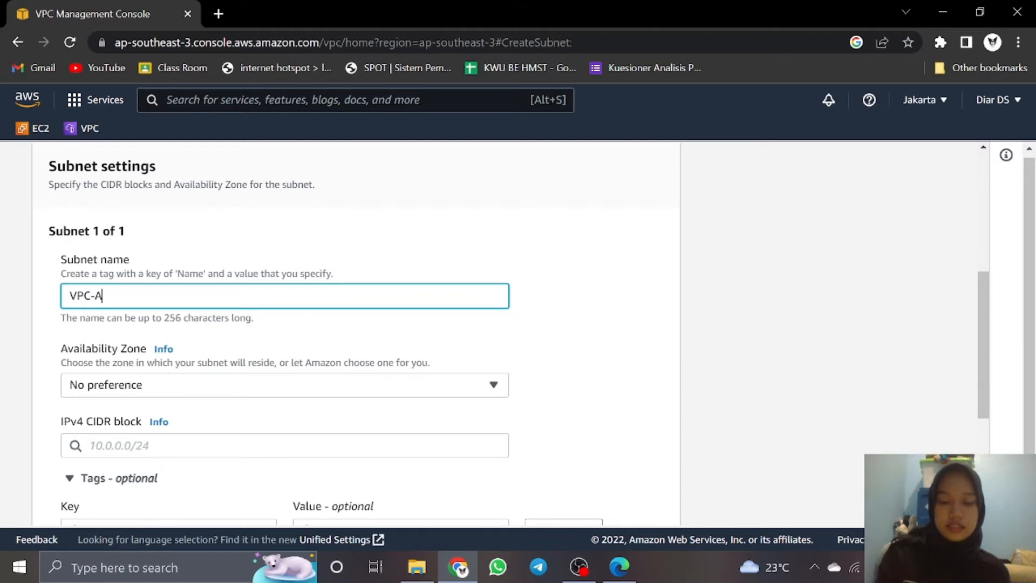
type("-Subnet")
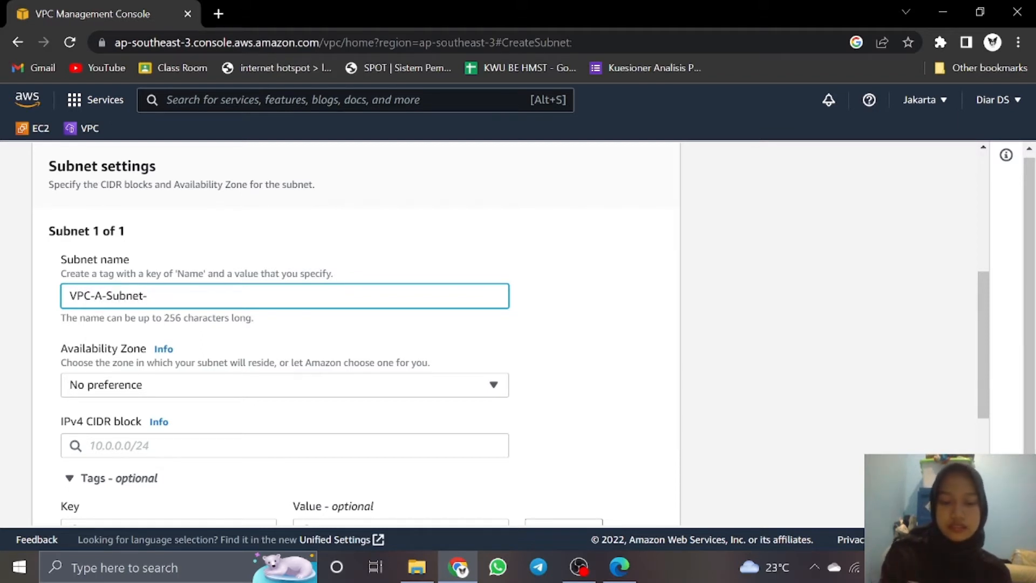
type("-Publ")
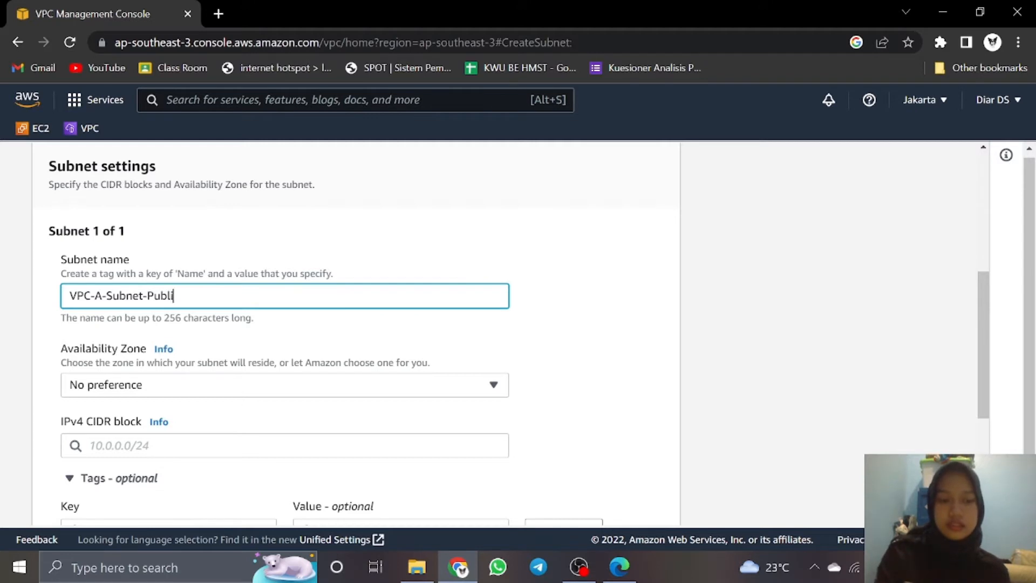
type("ic")
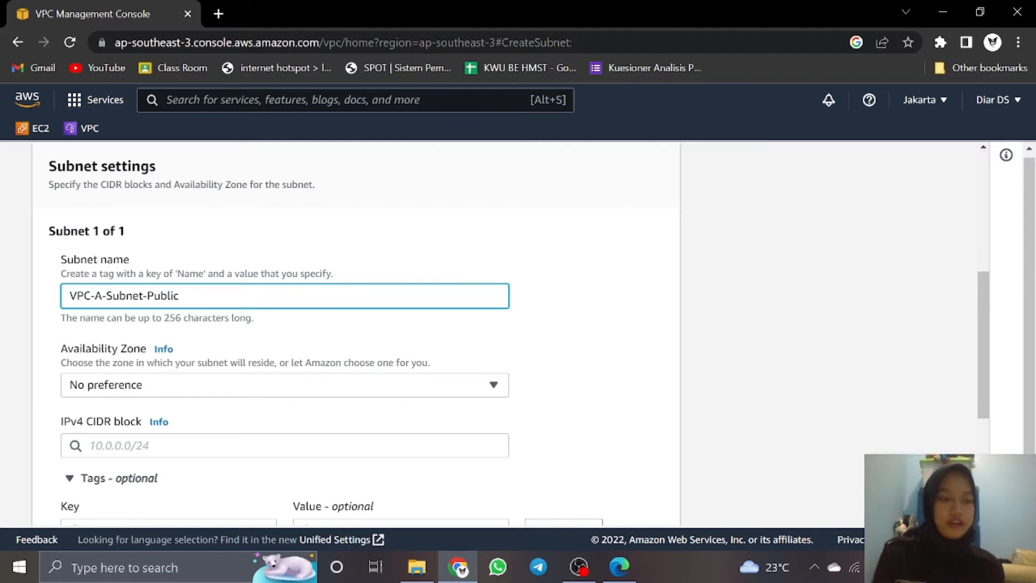
Set the subnet's IPv4 CIDR block to 10.100.0.0/24 and create the subnet.
scroll(186, 332, "down", 1)
left_click(184, 364)
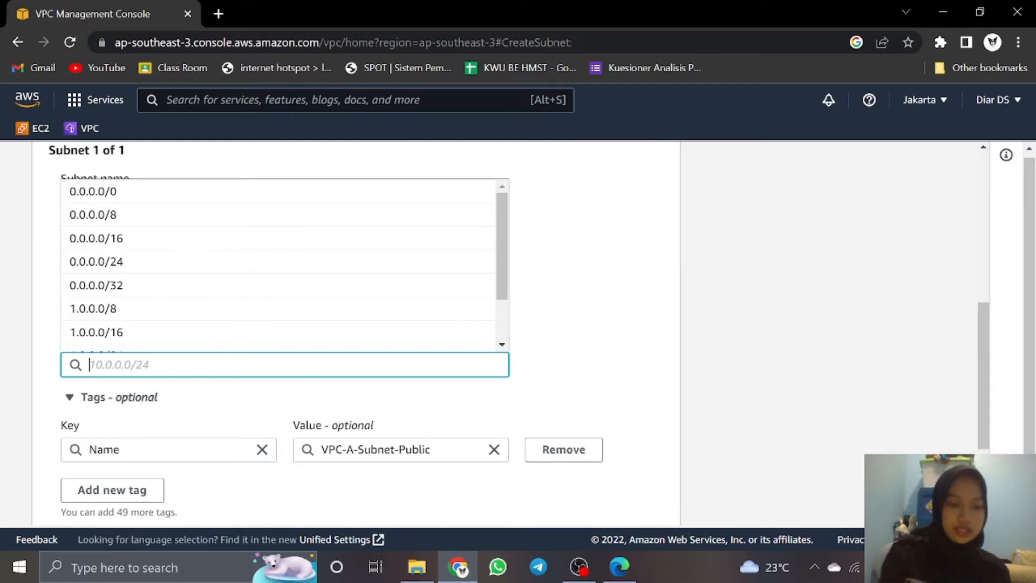
type("10.")
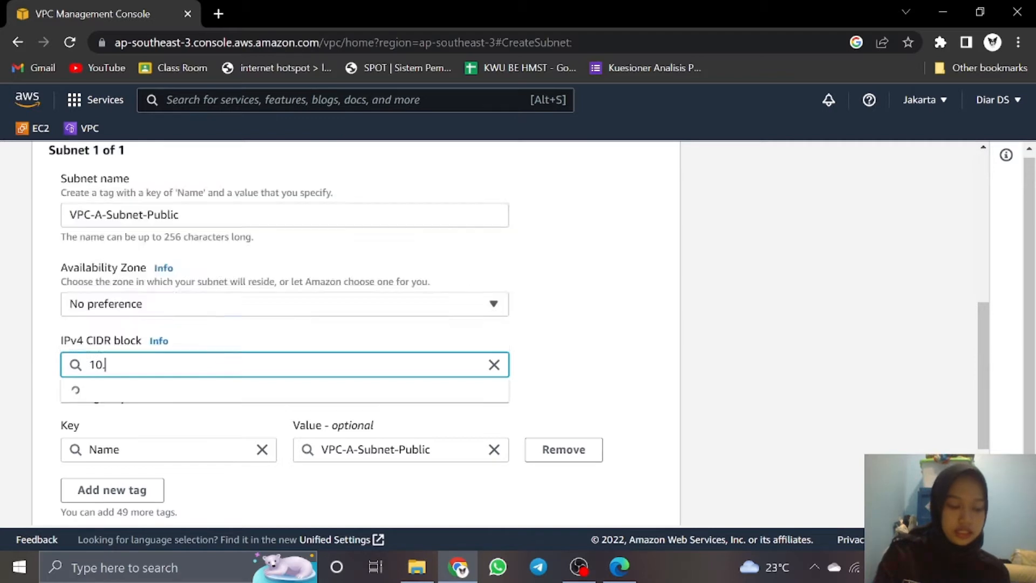
type("100")
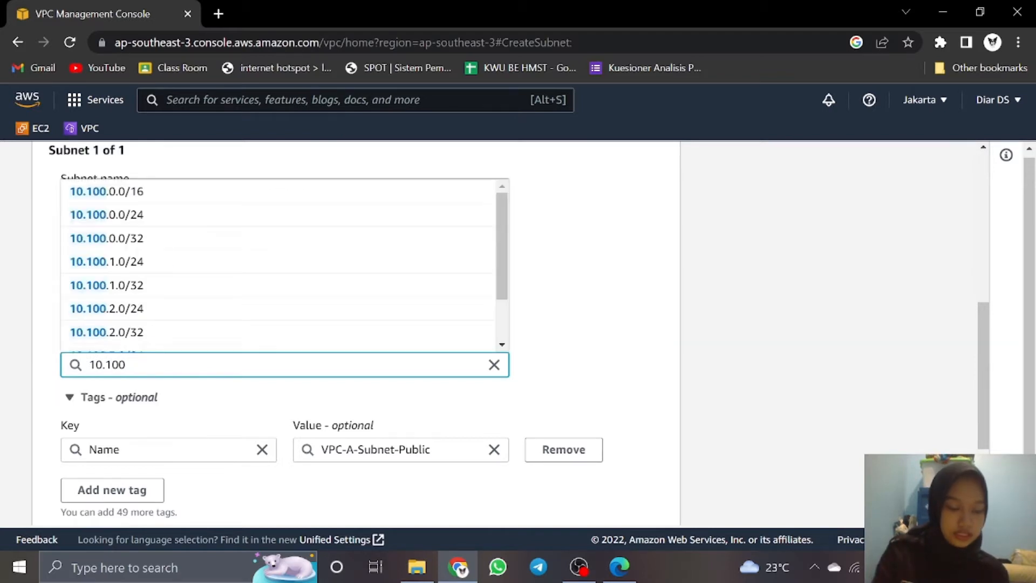
type(".0.0")
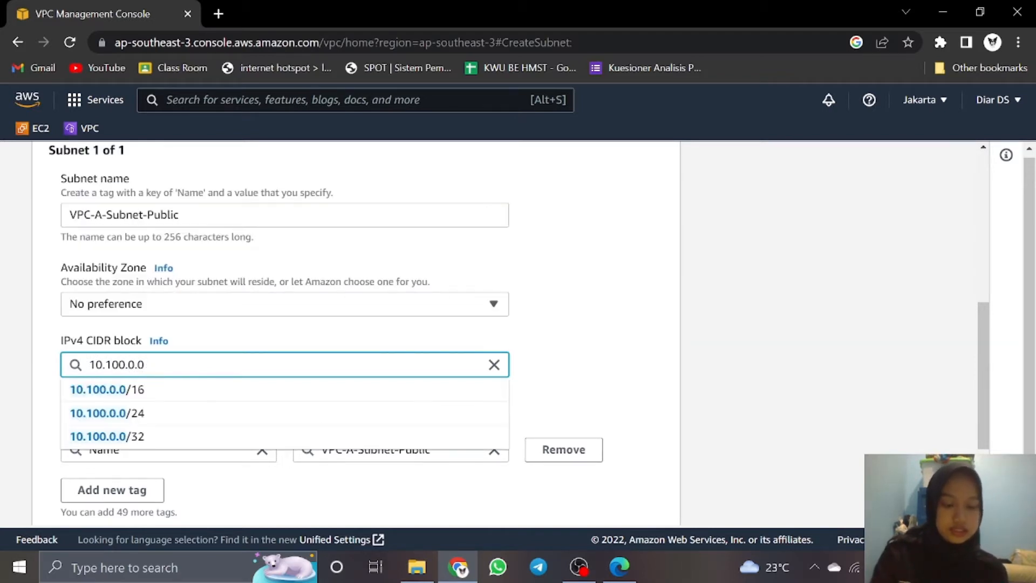
type("/24")
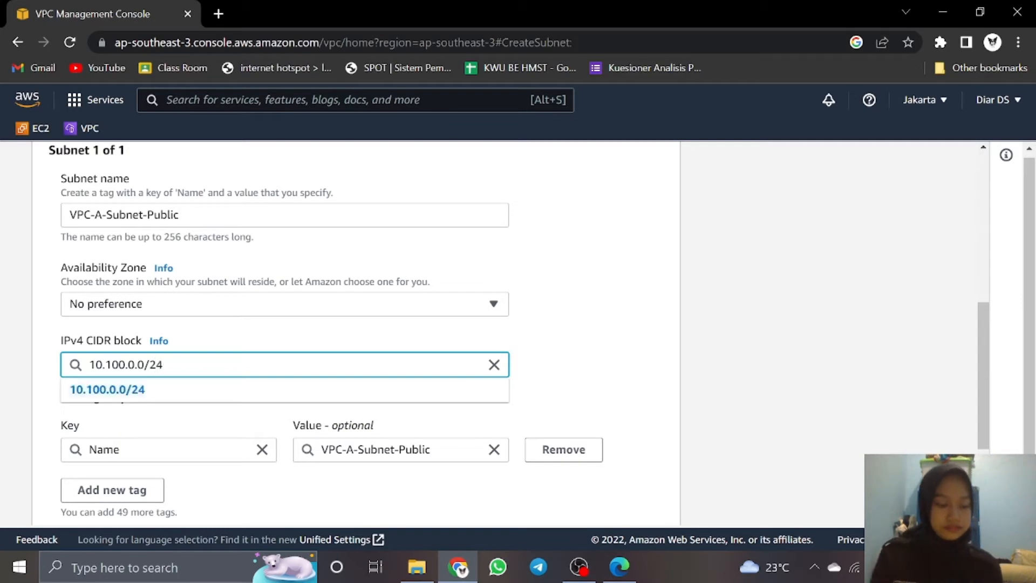
scroll(180, 365, "down", 3)
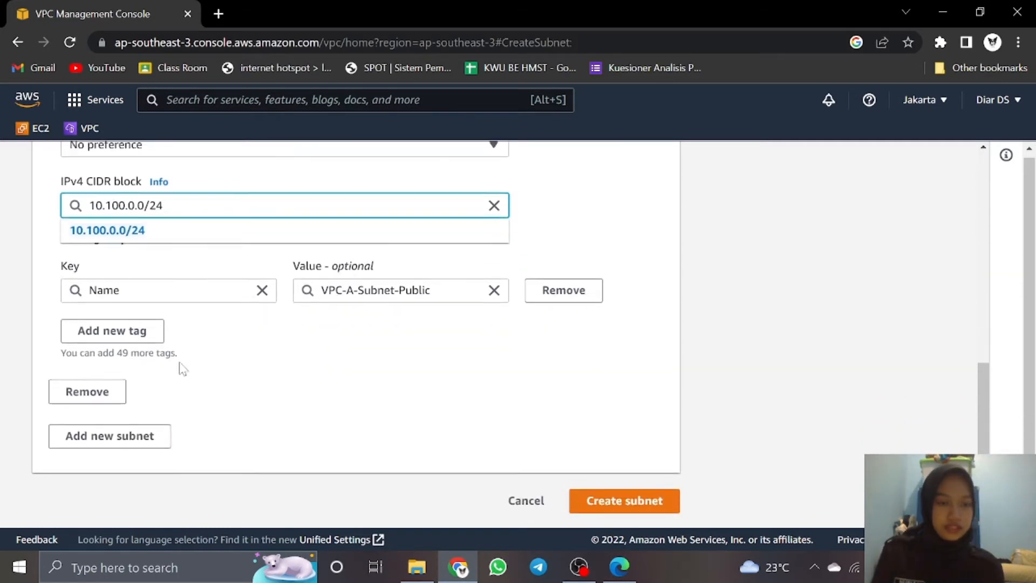
left_click(588, 499)
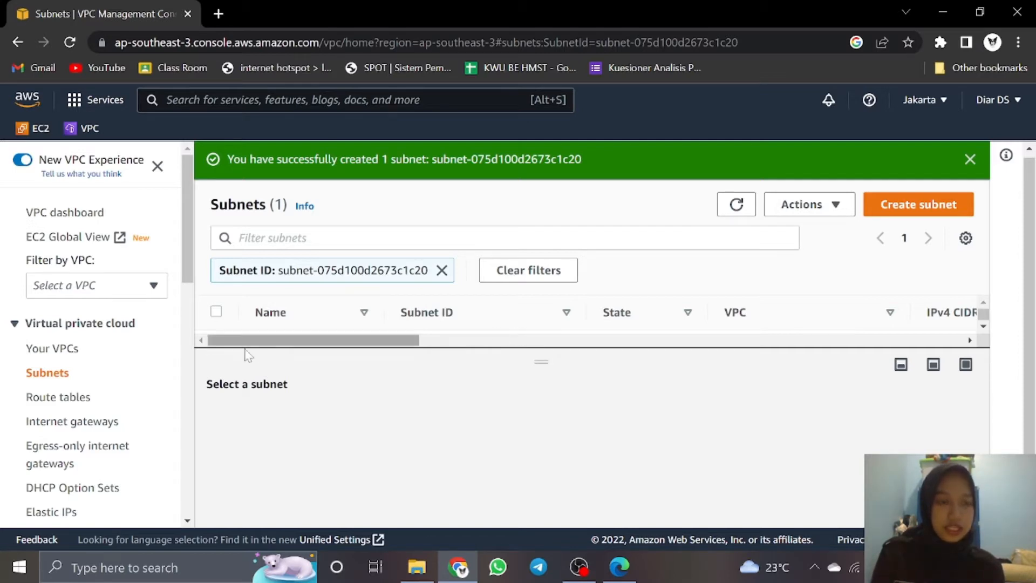
Start creating a new route table and name it VPC-A-RT-Public.
left_click(82, 399)
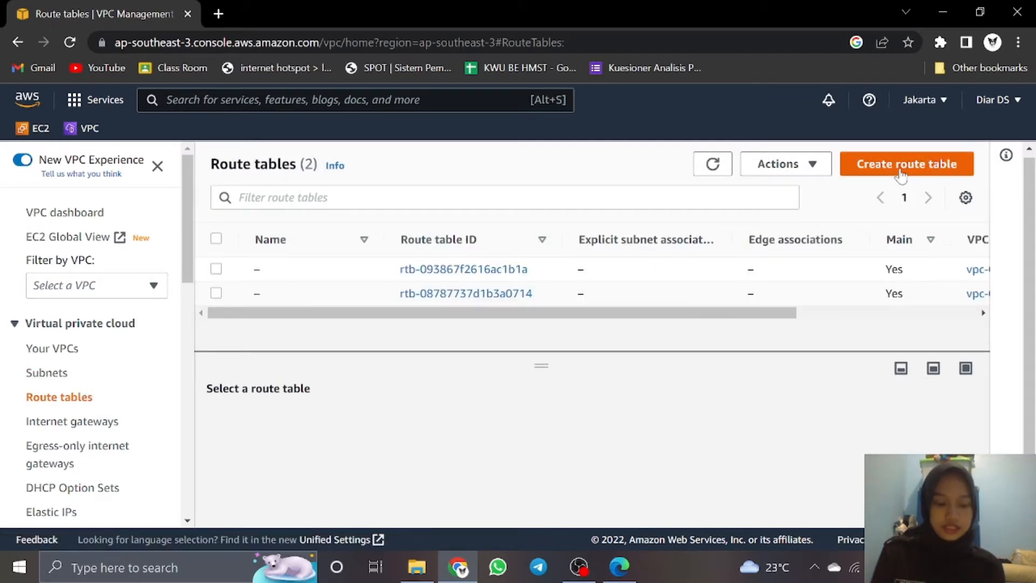
left_click(901, 168)
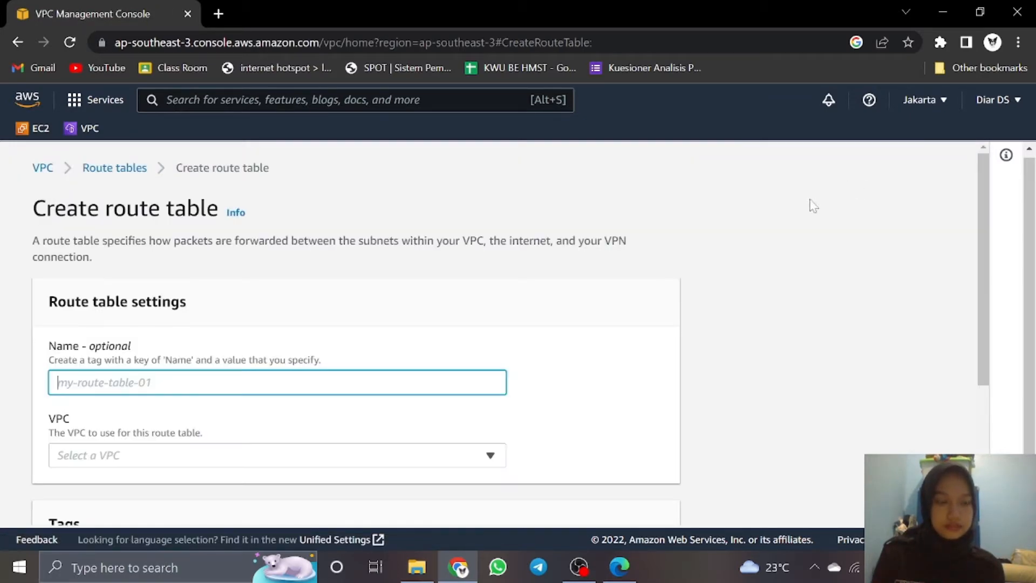
scroll(254, 317, "down", 1)
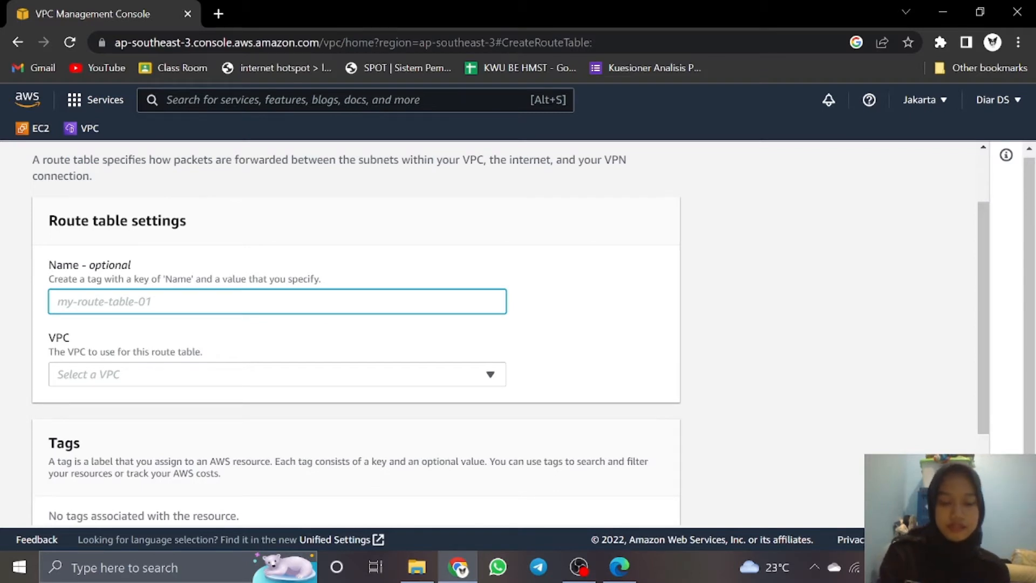
type("v")
key("BackSpace")
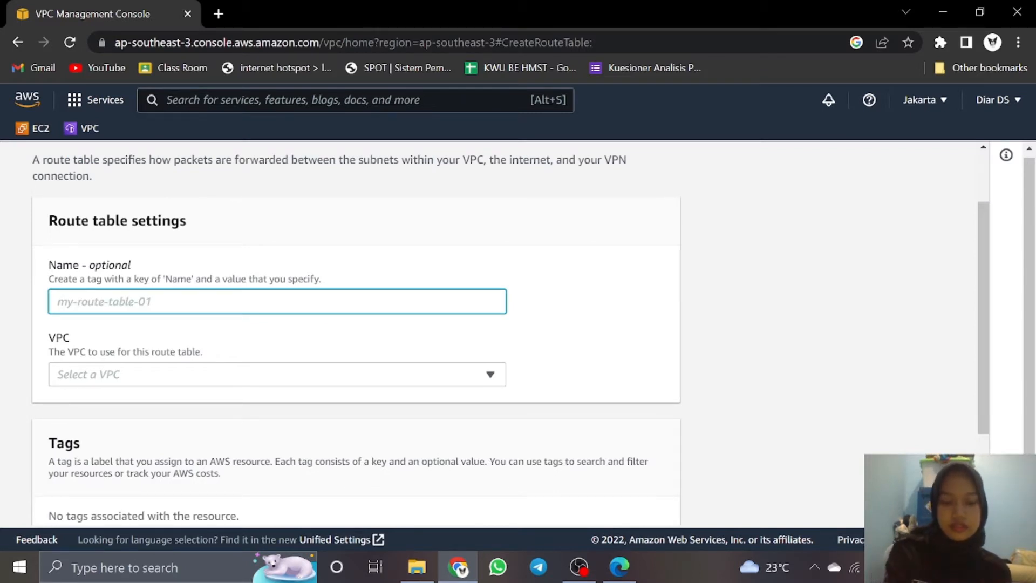
type("v")
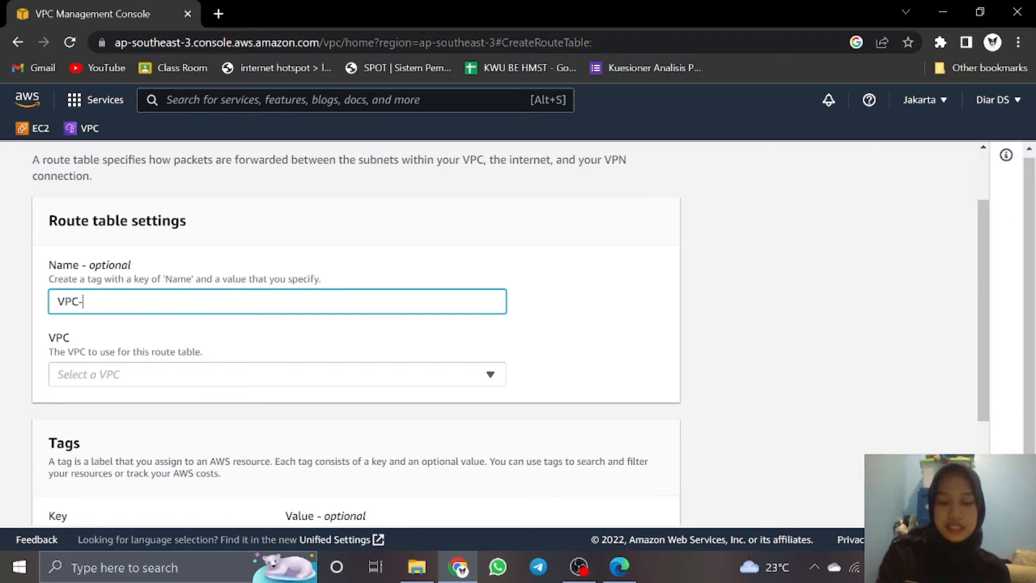
type("-")
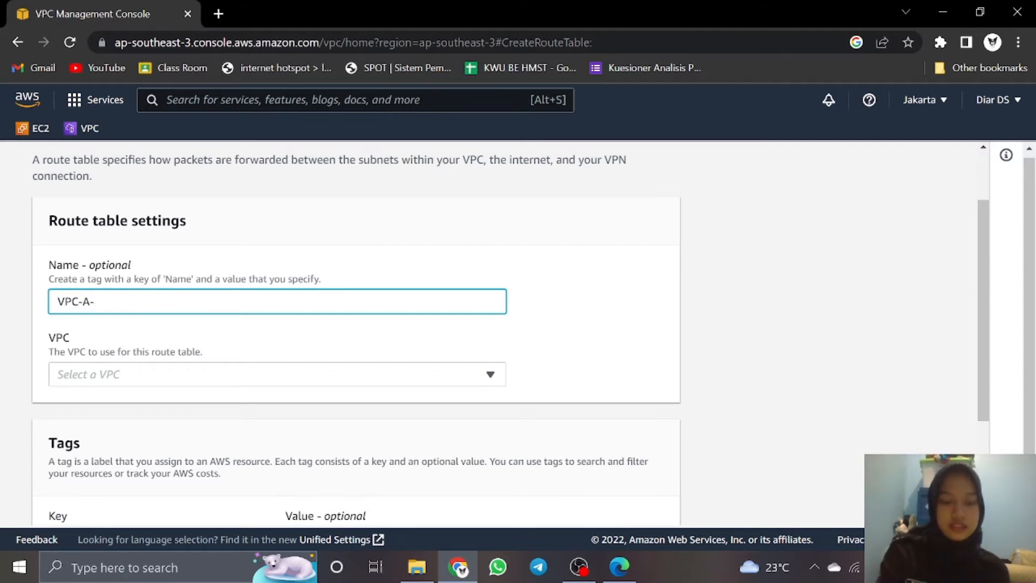
type("RT-Pub")
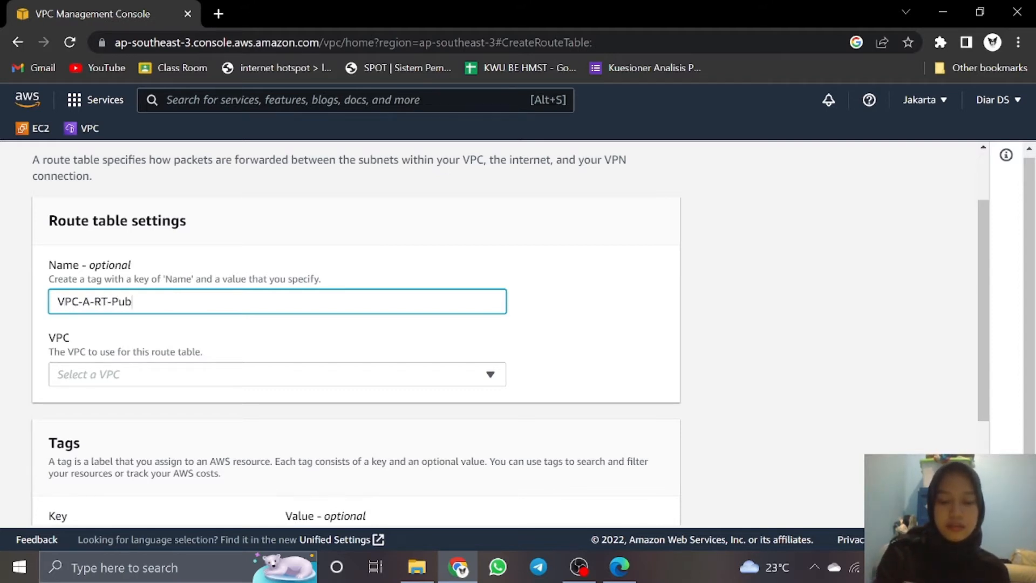
type("lic")
Choose VPC-A as the route table's VPC and create the route table.
scroll(273, 250, "down", 3)
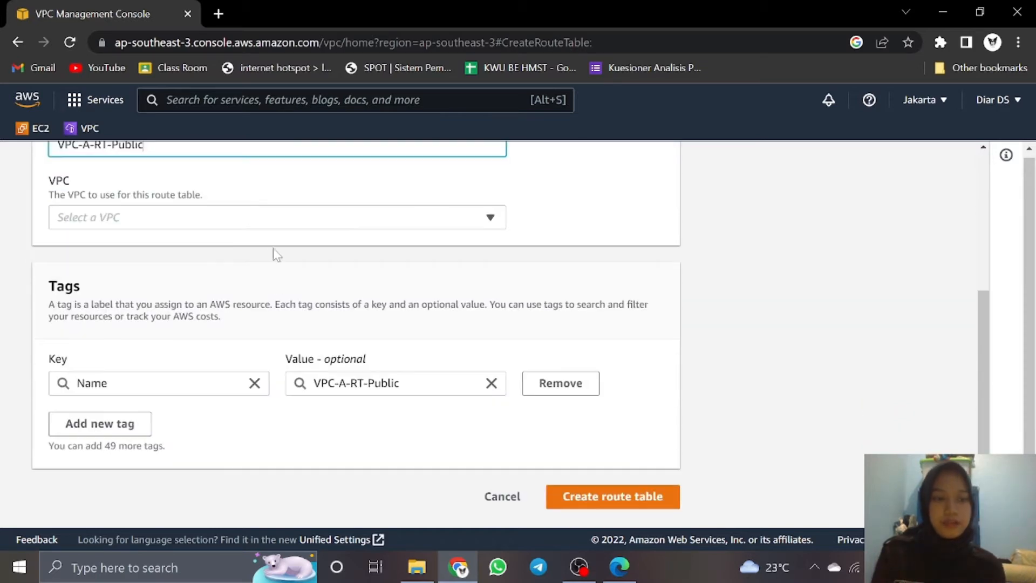
left_click(274, 218)
left_click(274, 266)
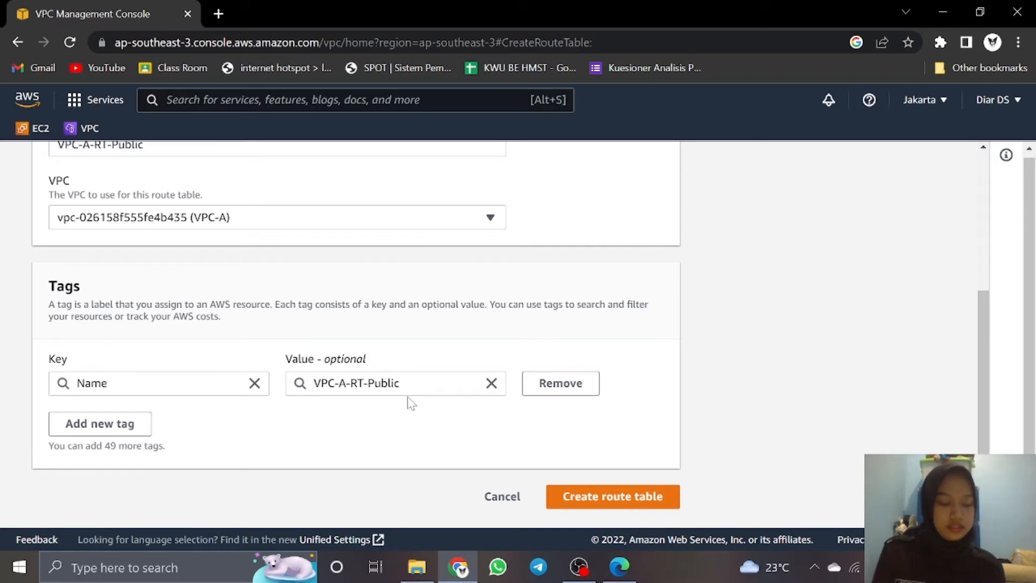
left_click(624, 503)
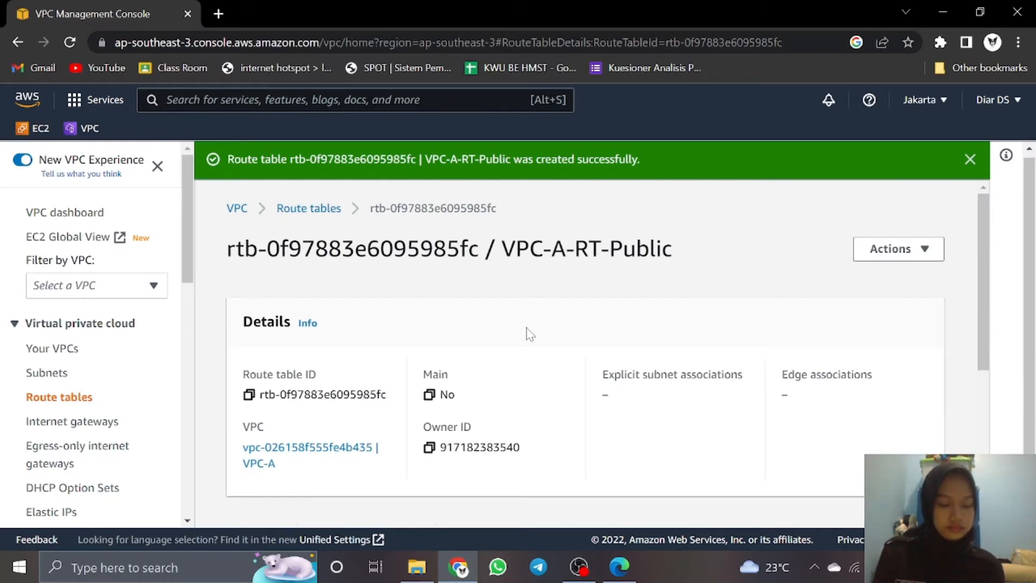
Add a route with destination 0.0.0.0/0 to the VPC-A-RT-Public route table.
scroll(527, 332, "down", 5)
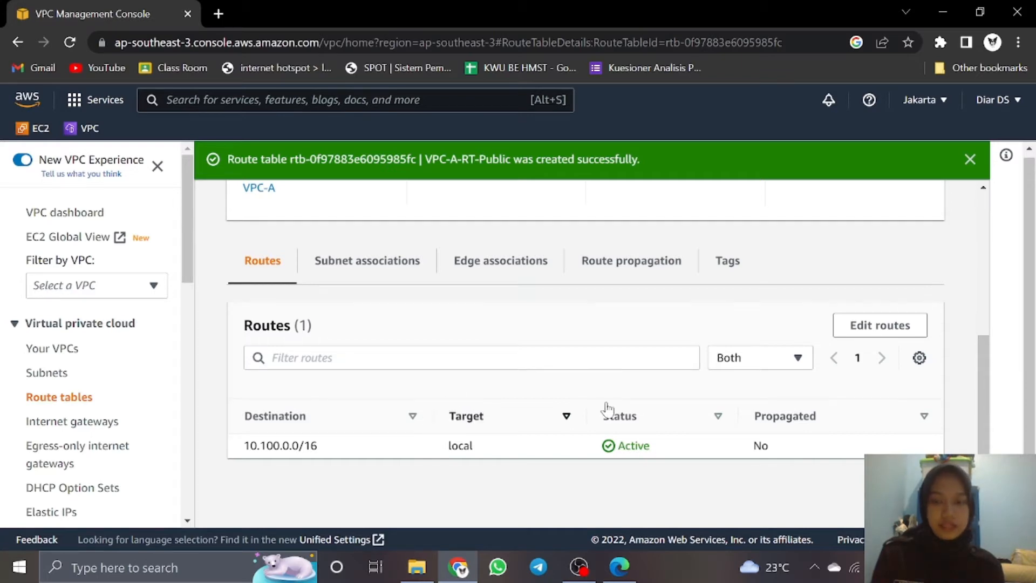
left_click(879, 325)
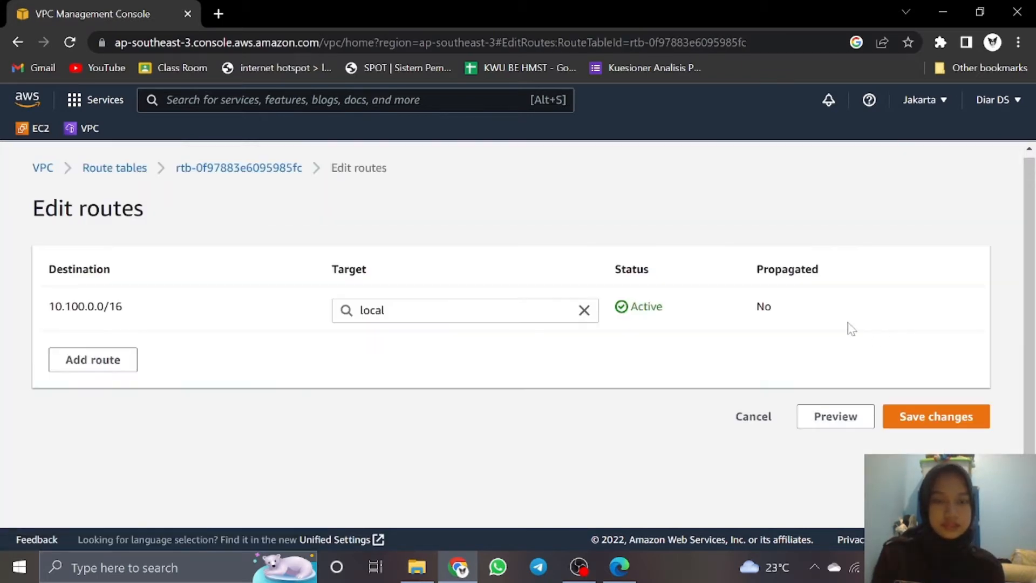
left_click(114, 358)
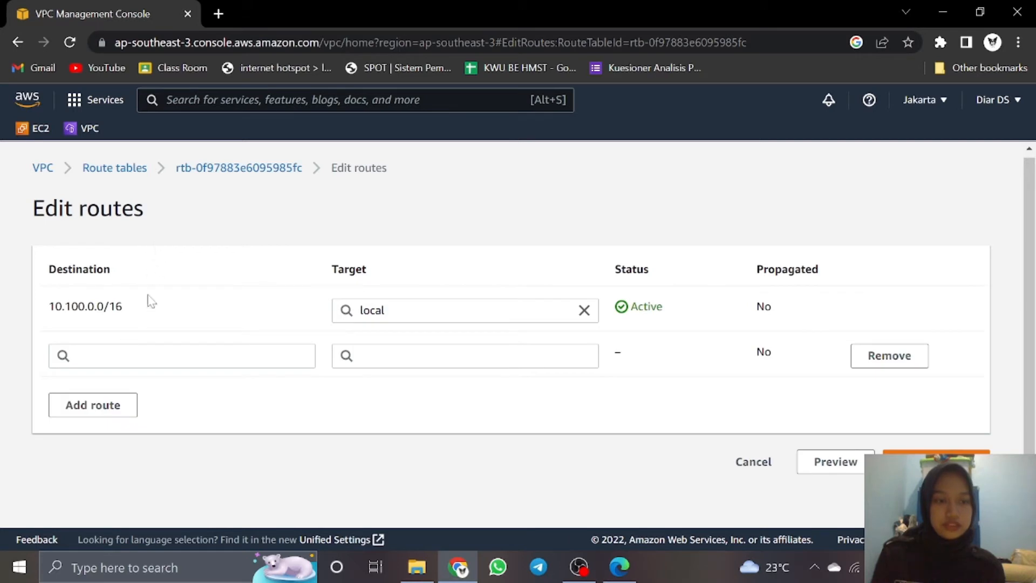
left_click(182, 356)
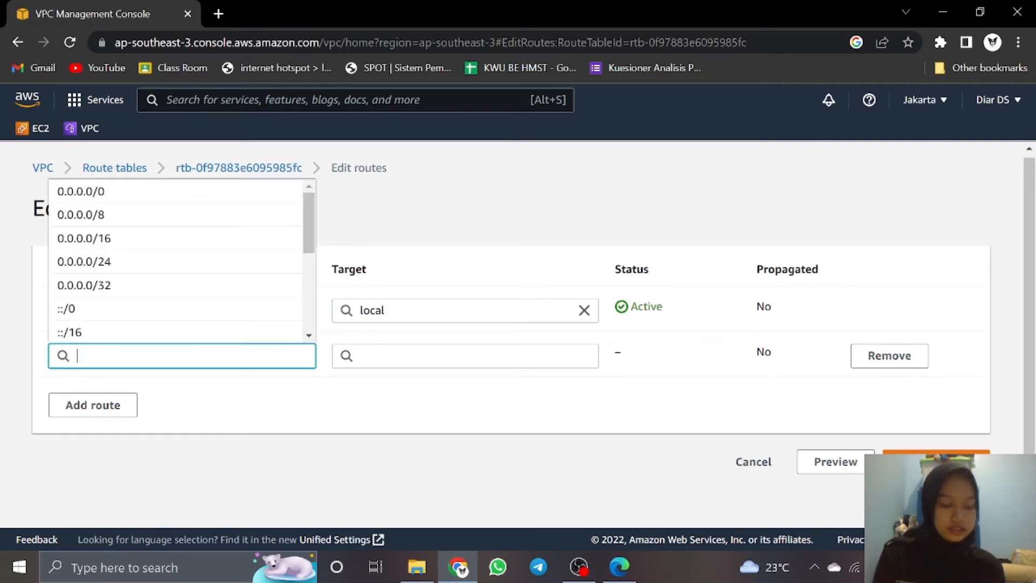
type("0.")
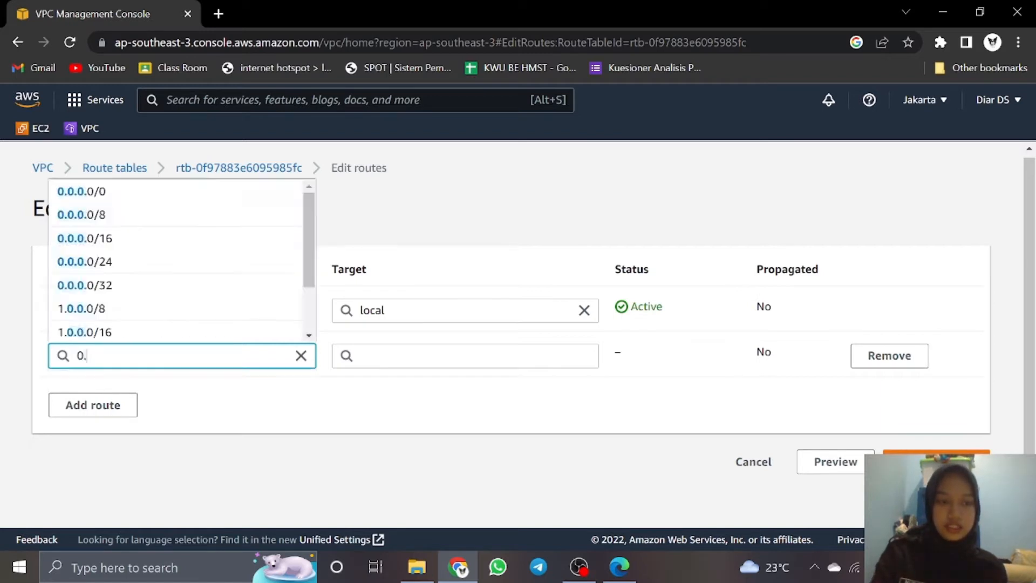
type("0.0.0")
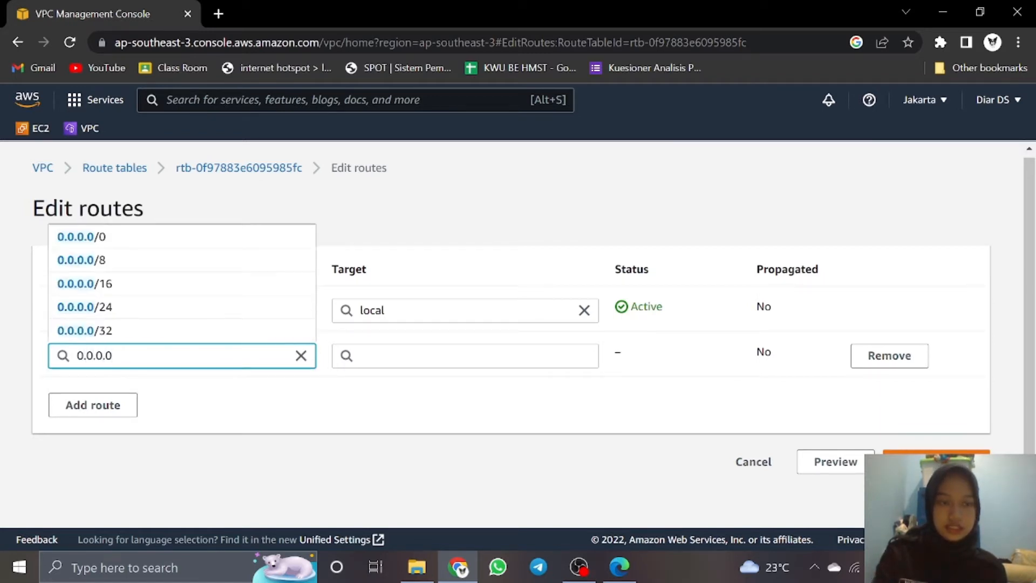
type("/0")
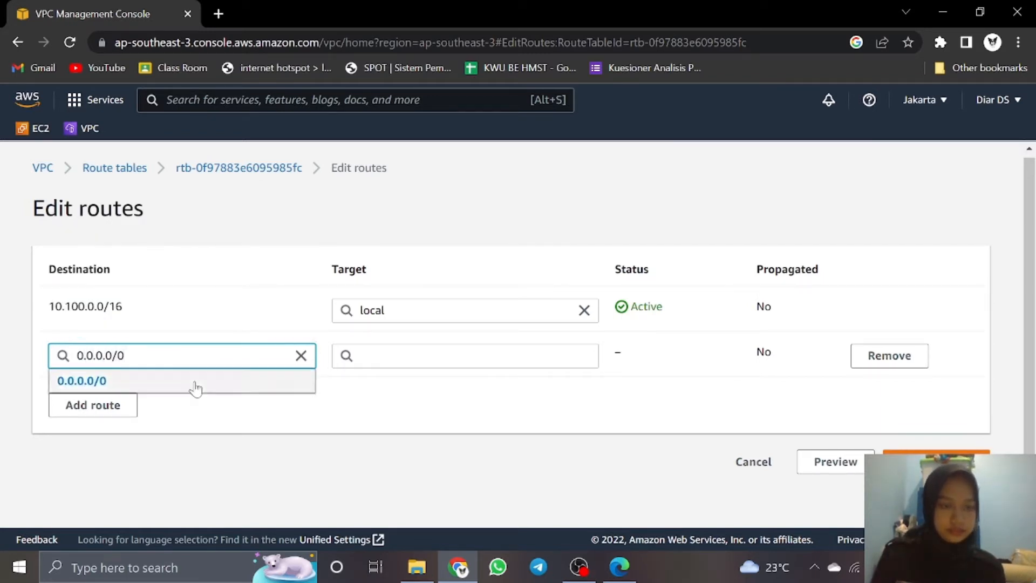
left_click(220, 384)
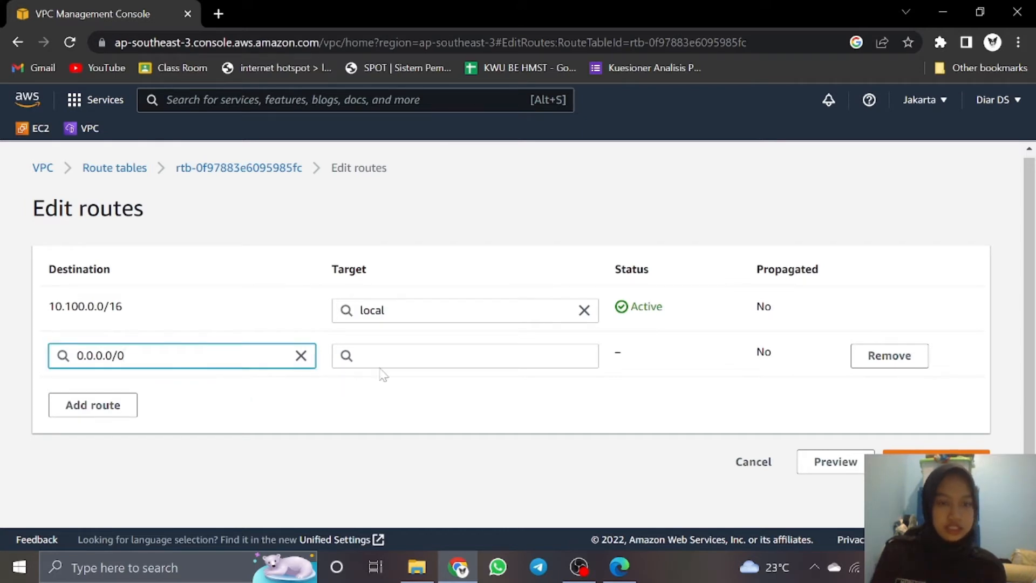
Set the new route's target to the VPC-A-IGW internet gateway, save the route changes and dismiss the notification.
left_click(410, 356)
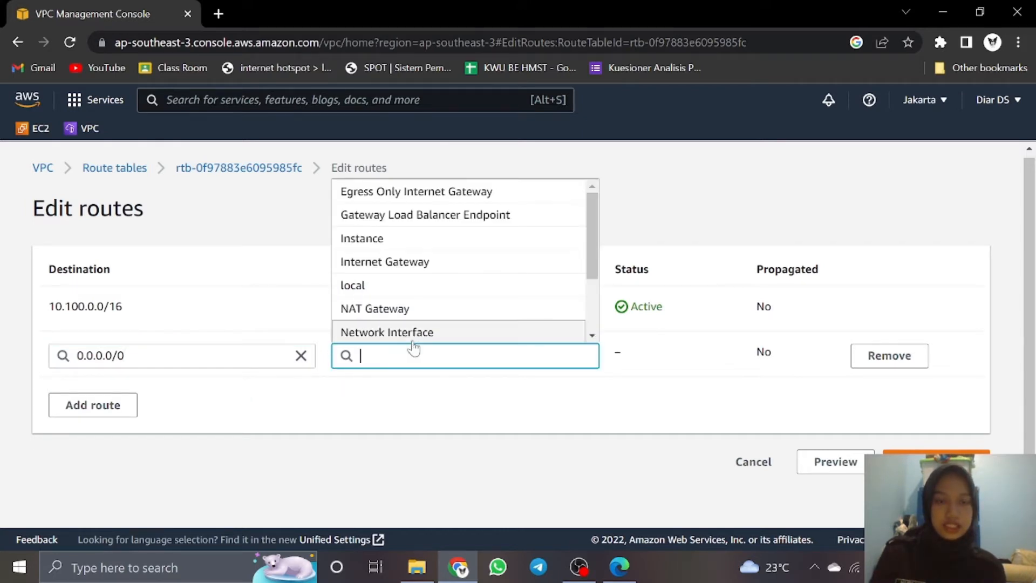
left_click(423, 262)
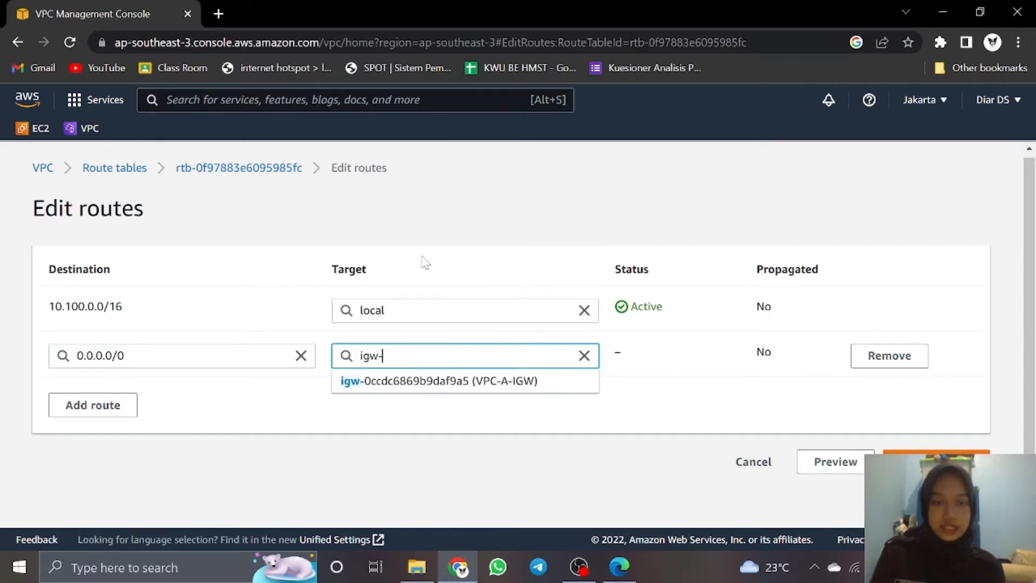
left_click(506, 381)
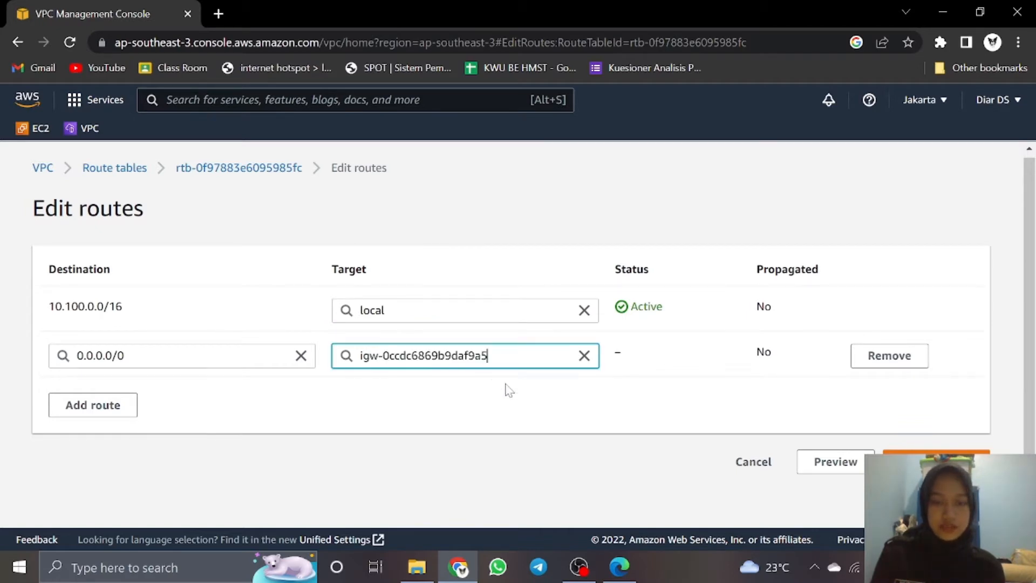
left_click(936, 461)
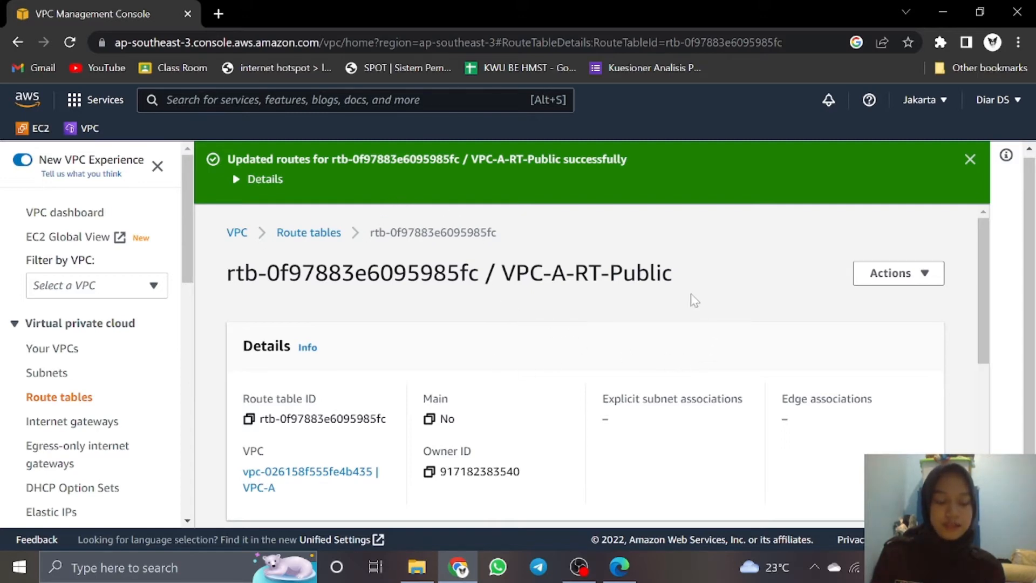
left_click(971, 160)
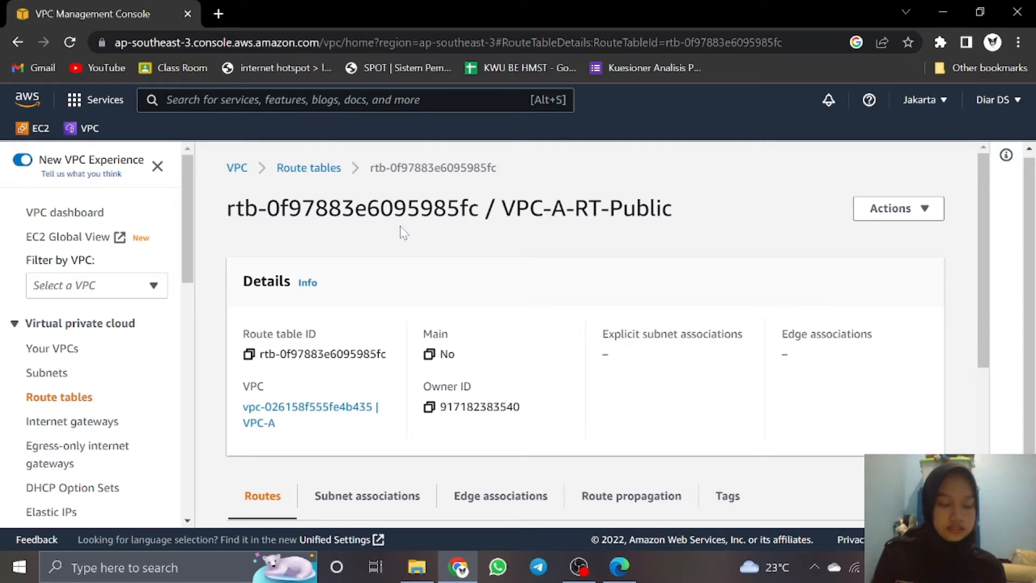
Associate the VPC-A-Subnet-Public subnet with the VPC-A-RT-Public route table and save the association.
scroll(358, 171, "down", 1)
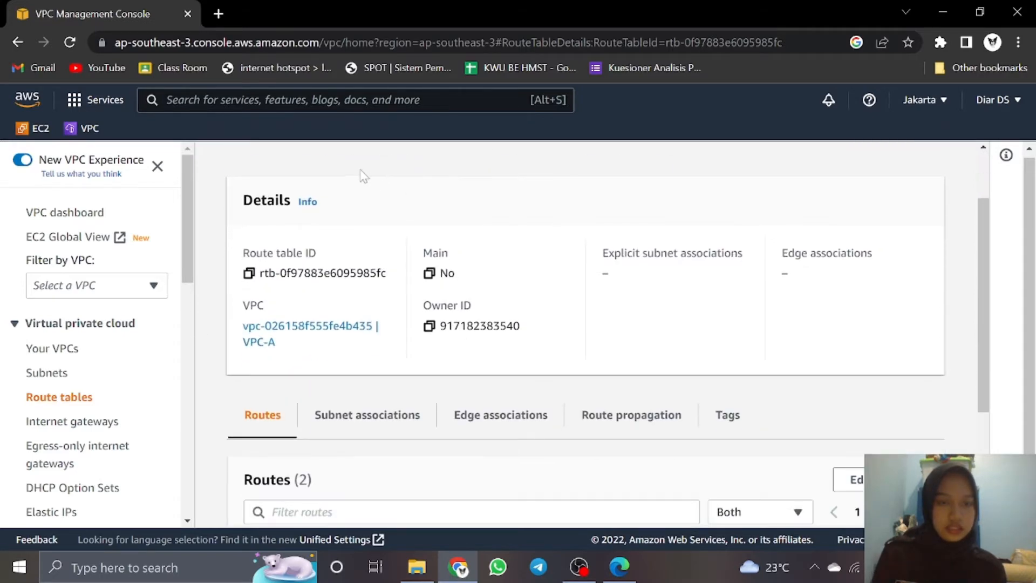
scroll(358, 171, "up", 1)
scroll(372, 259, "down", 4)
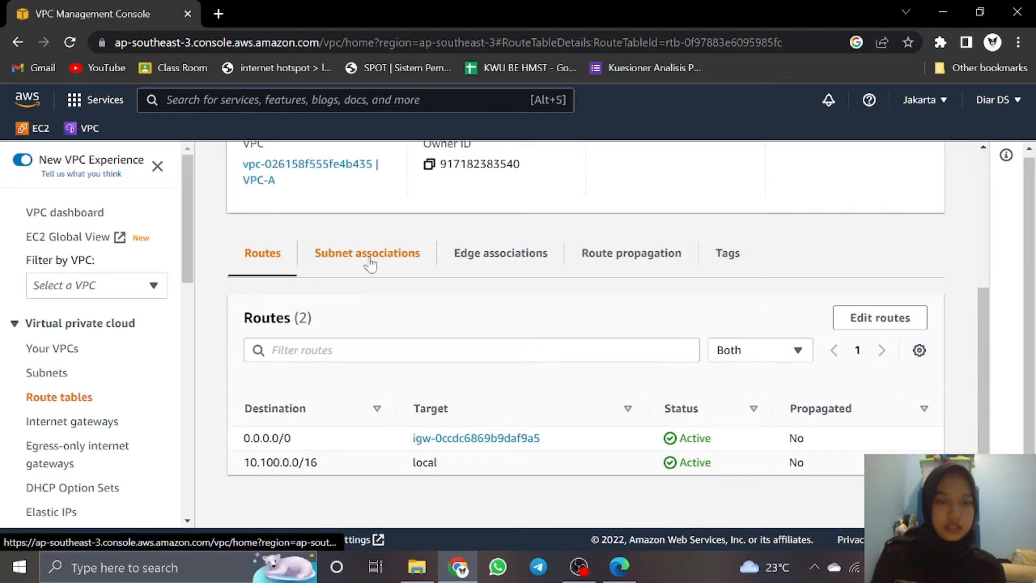
left_click(370, 262)
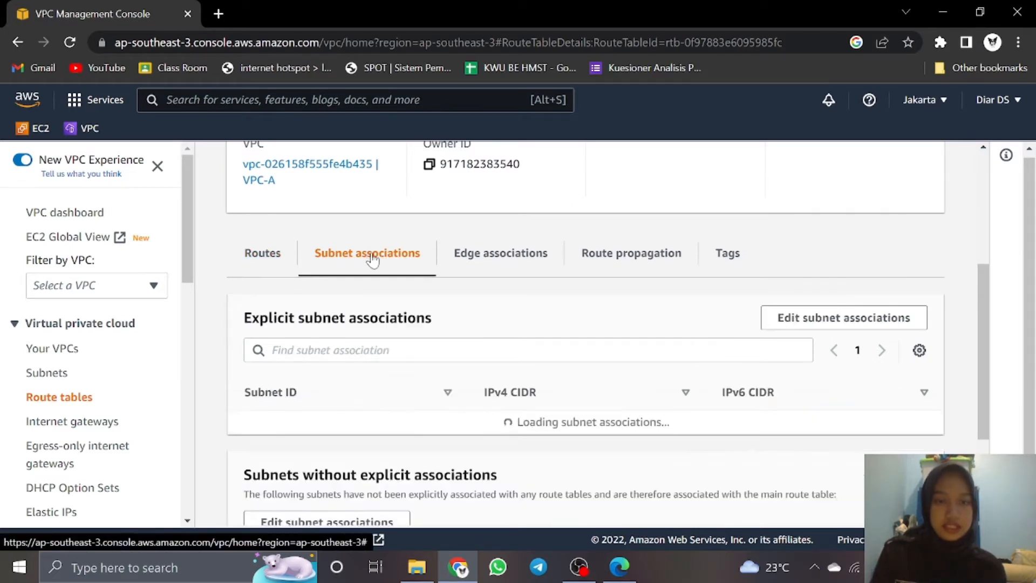
scroll(787, 273, "down", 1)
scroll(804, 303, "up", 1)
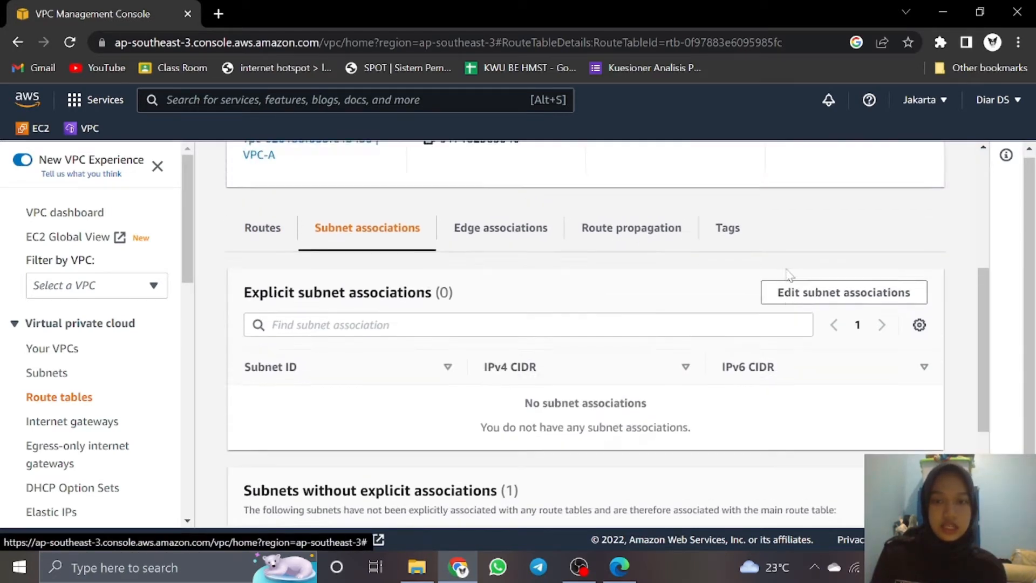
left_click(819, 324)
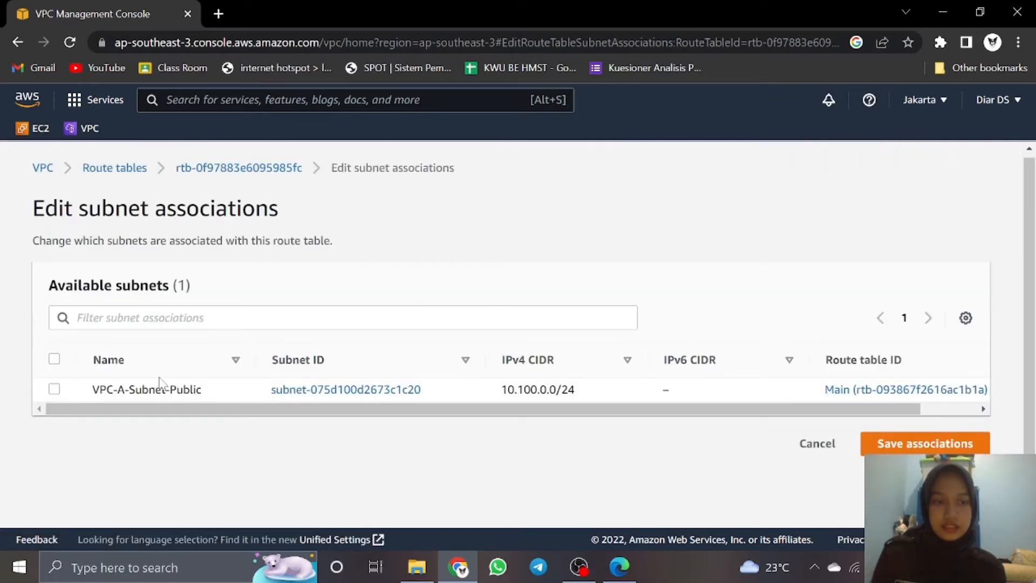
left_click(55, 389)
scroll(715, 325, "down", 1)
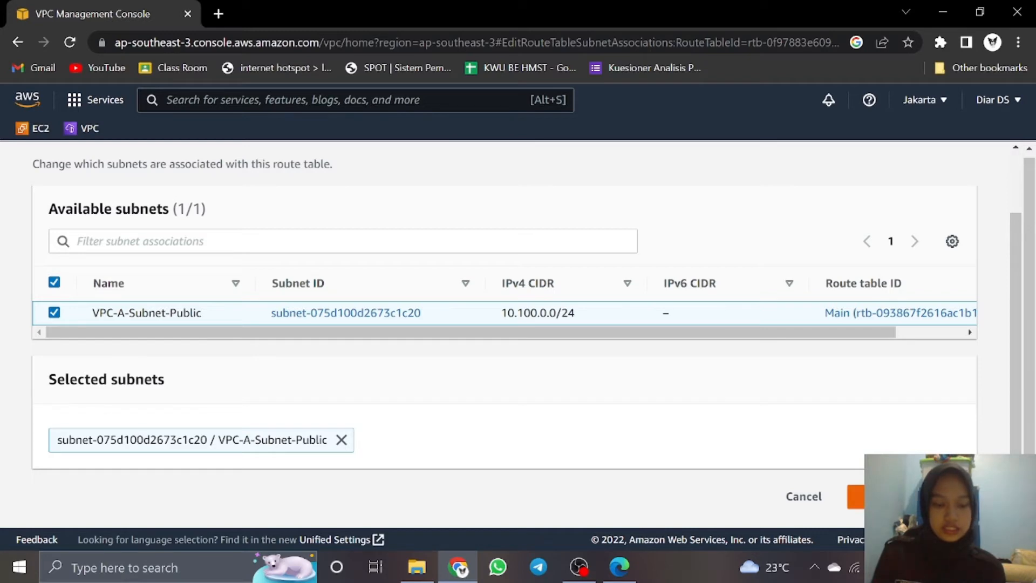
left_click(912, 496)
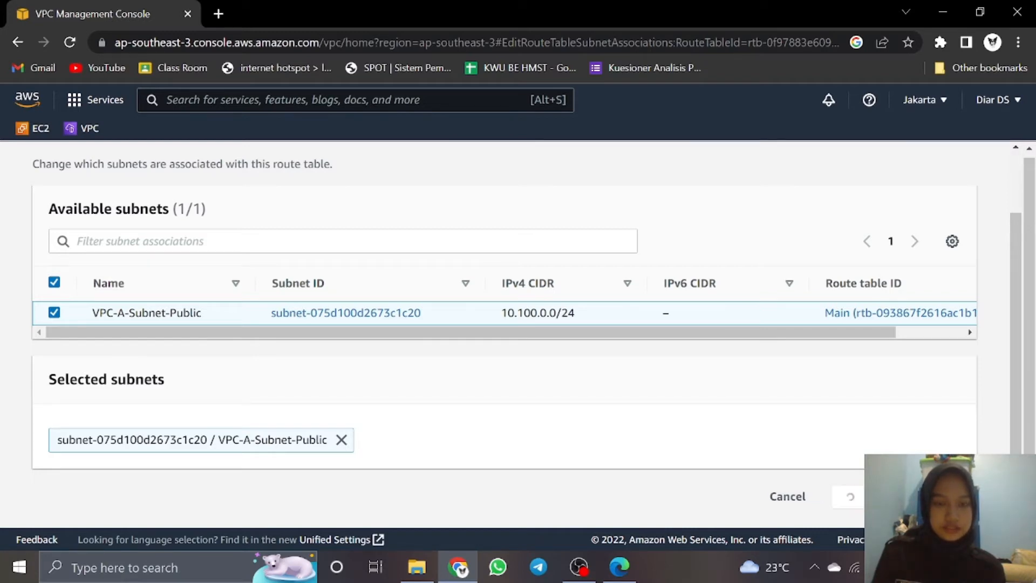
scroll(879, 380, "down", 5)
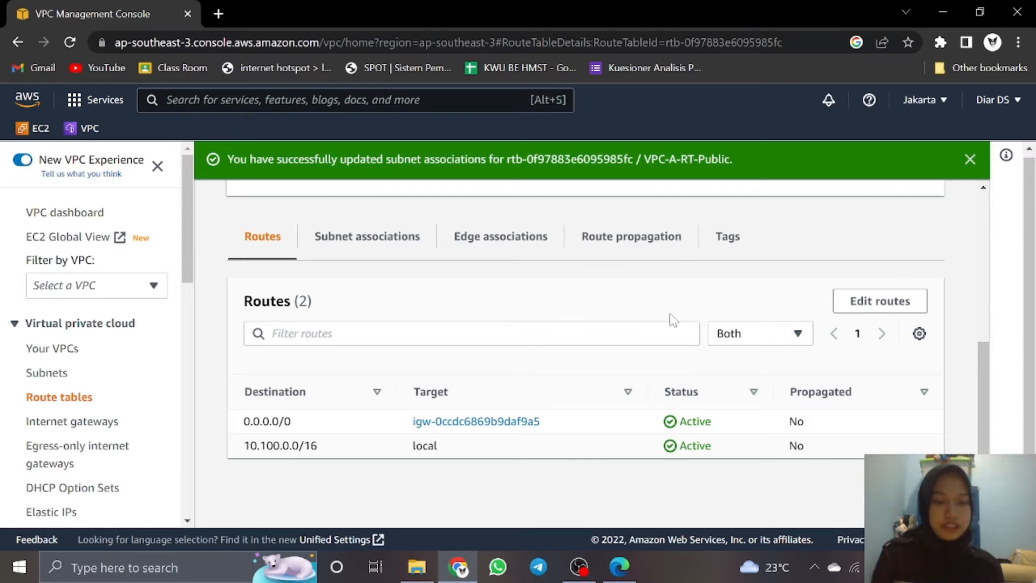
Start creating a new subnet and choose VPC-A as its VPC.
left_click(61, 376)
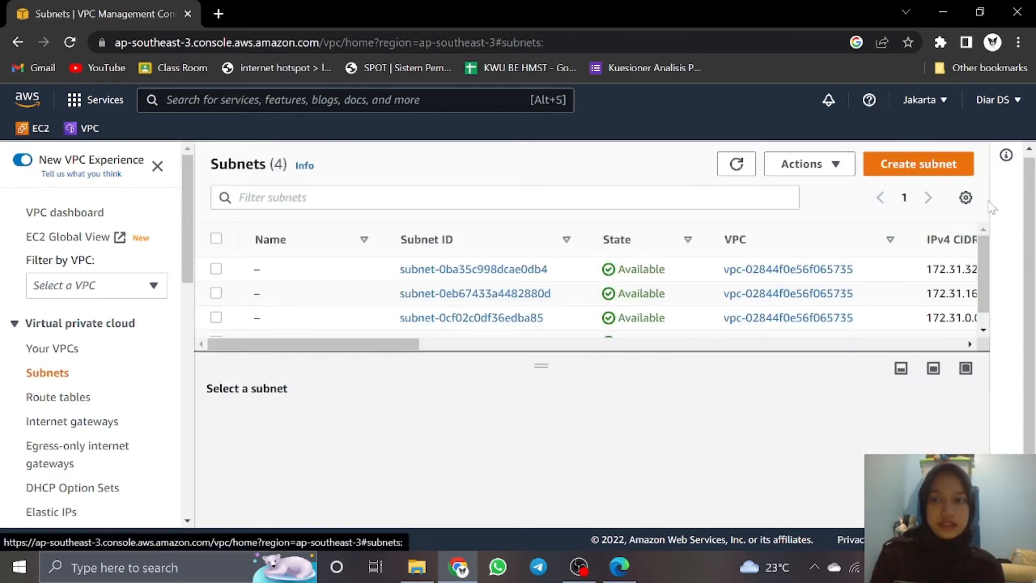
left_click(918, 164)
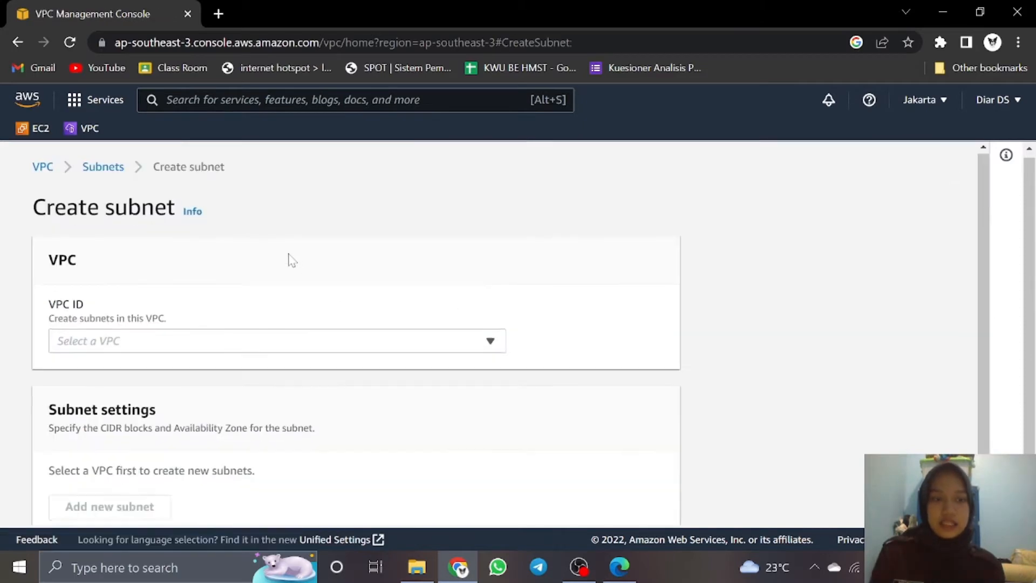
scroll(291, 260, "down", 1)
left_click(283, 273)
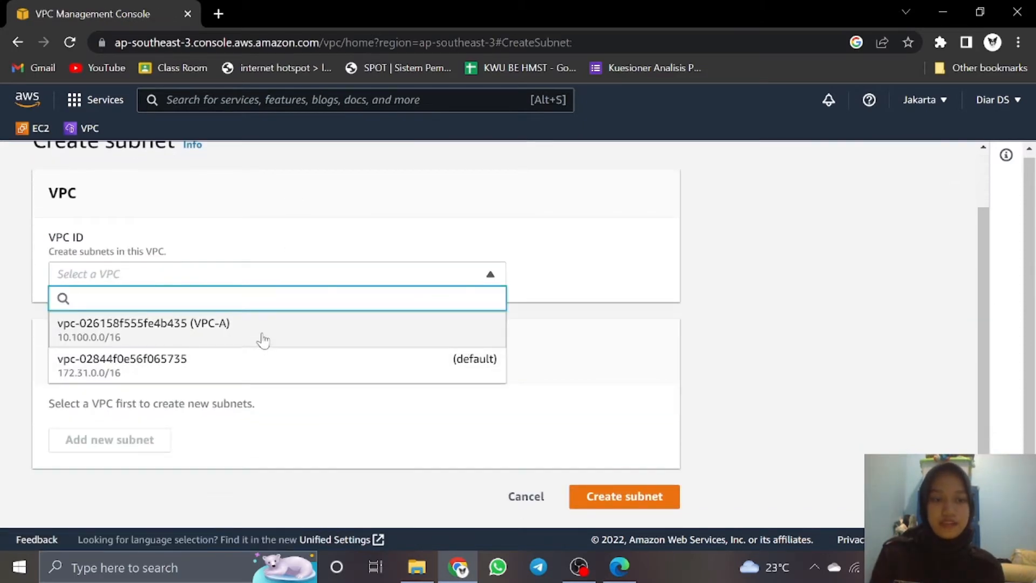
left_click(263, 340)
scroll(265, 331, "down", 4)
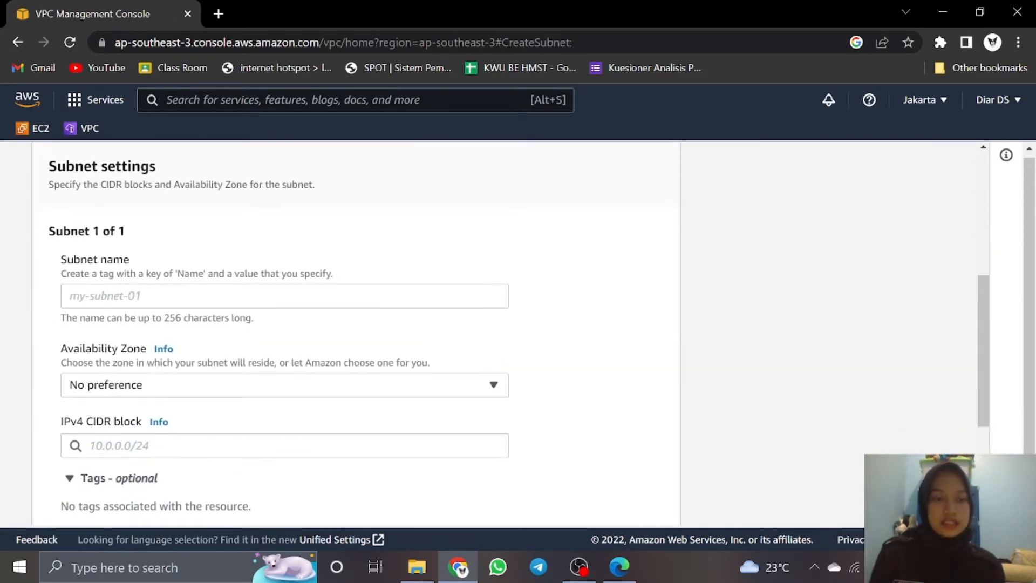
Name the new subnet VPC-A-Subnet-Private.
left_click(216, 295)
type("V")
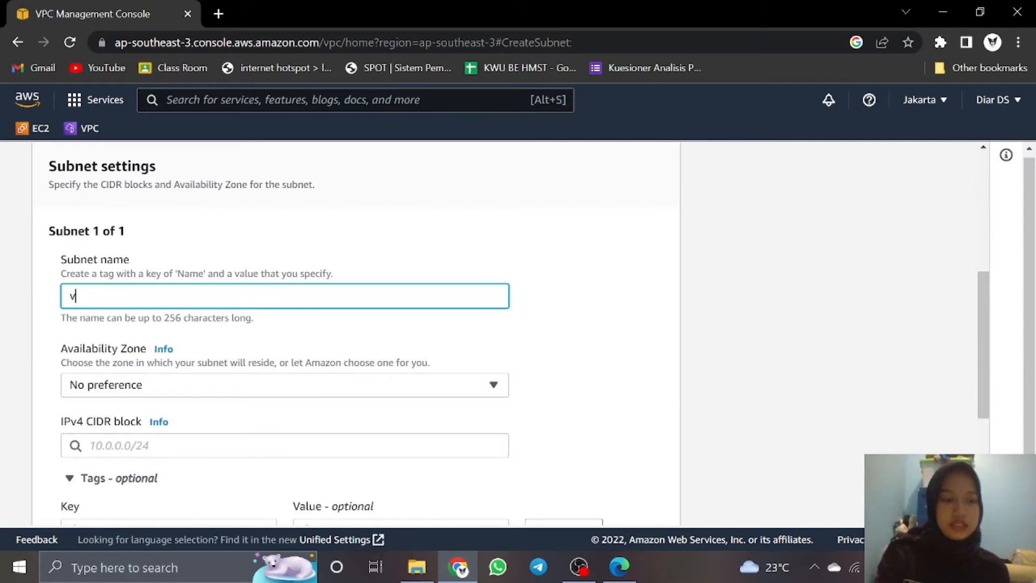
key("BackSpace")
type("VPC-A")
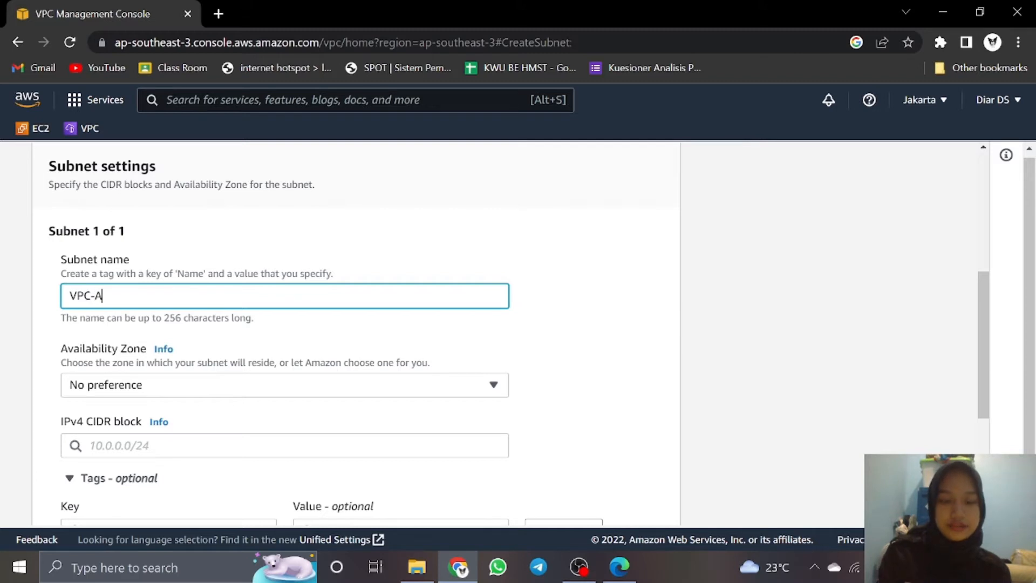
type("-")
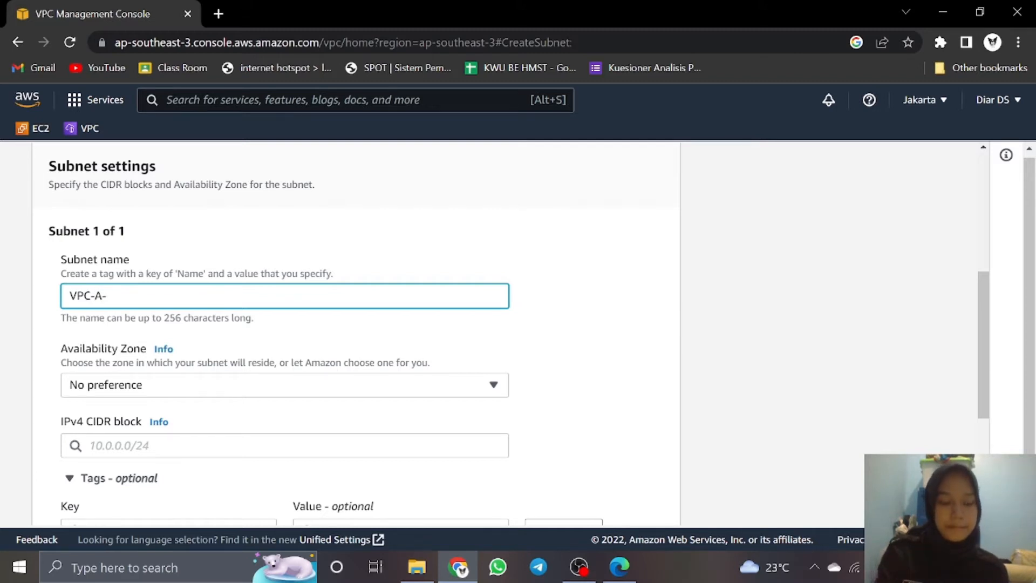
type("Subnet-Private")
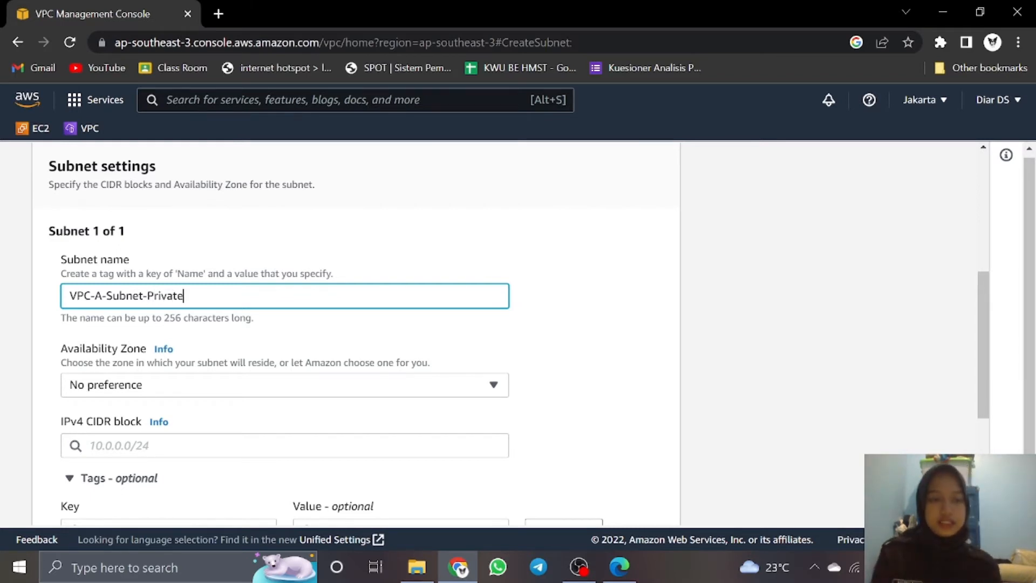
Set the private subnet's IPv4 CIDR block to 10.100.1.0/24 and create the subnet.
scroll(194, 292, "down", 1)
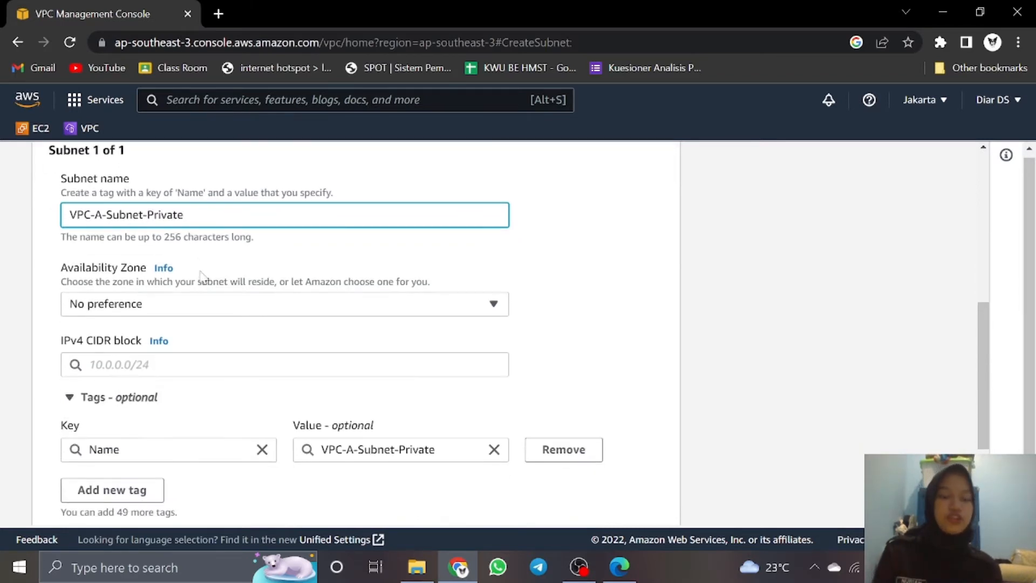
left_click(246, 365)
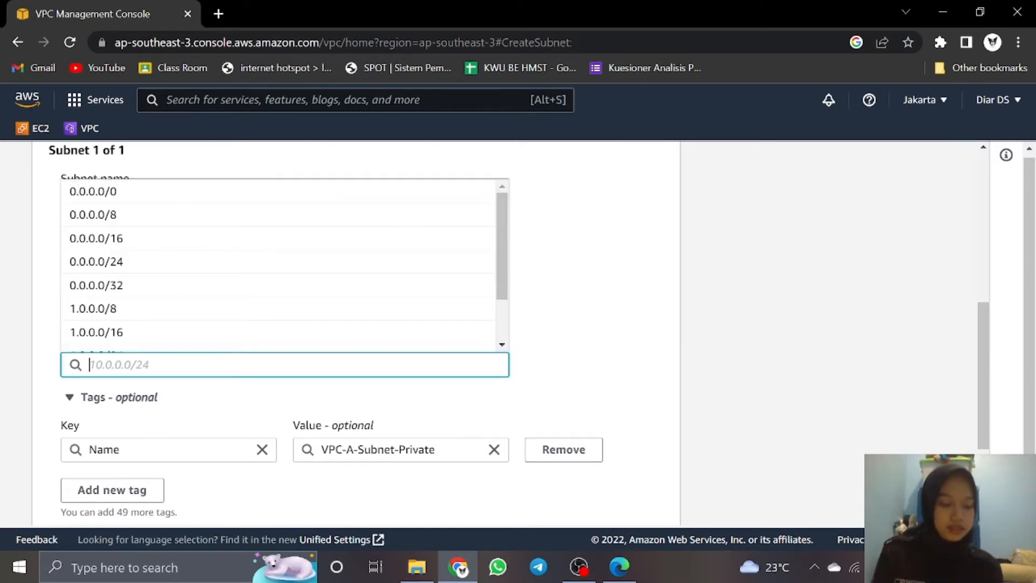
type("1")
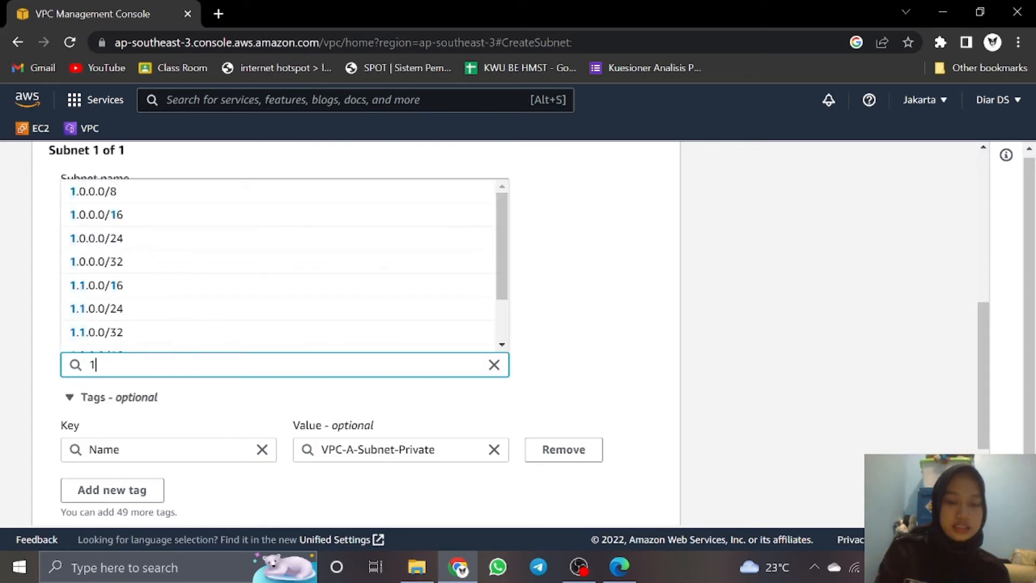
type("0")
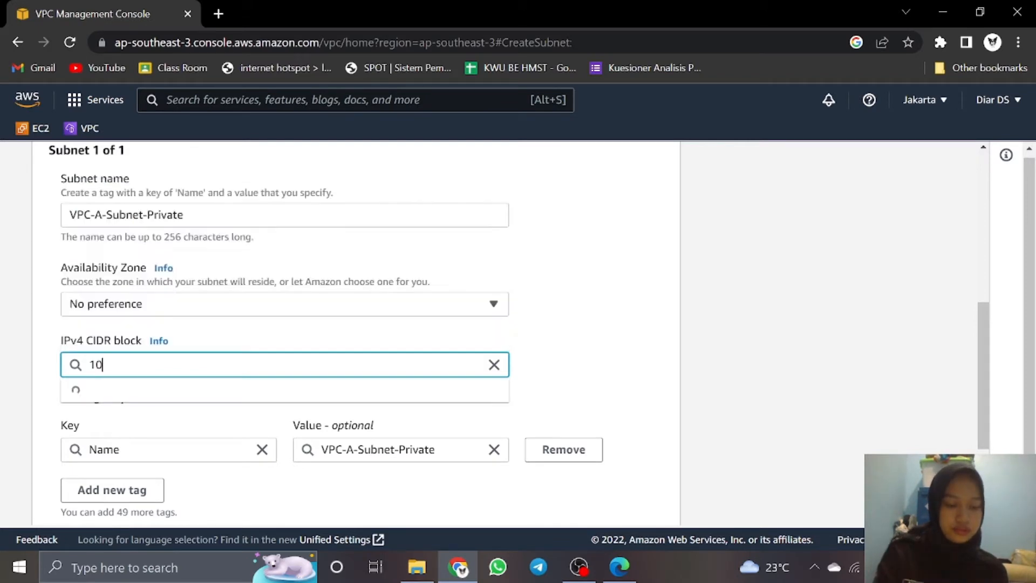
type(".100.1")
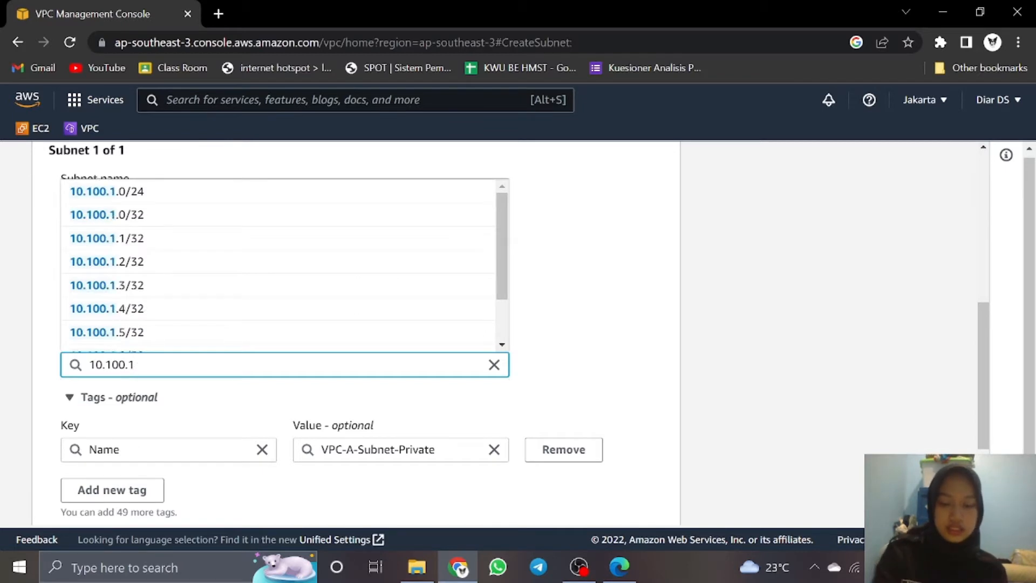
type(".0")
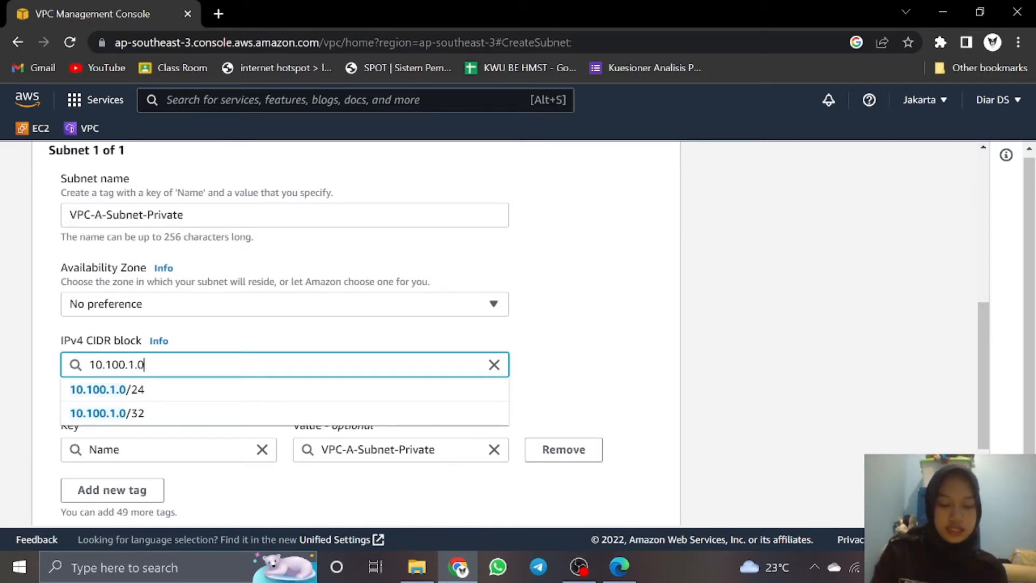
type("/24")
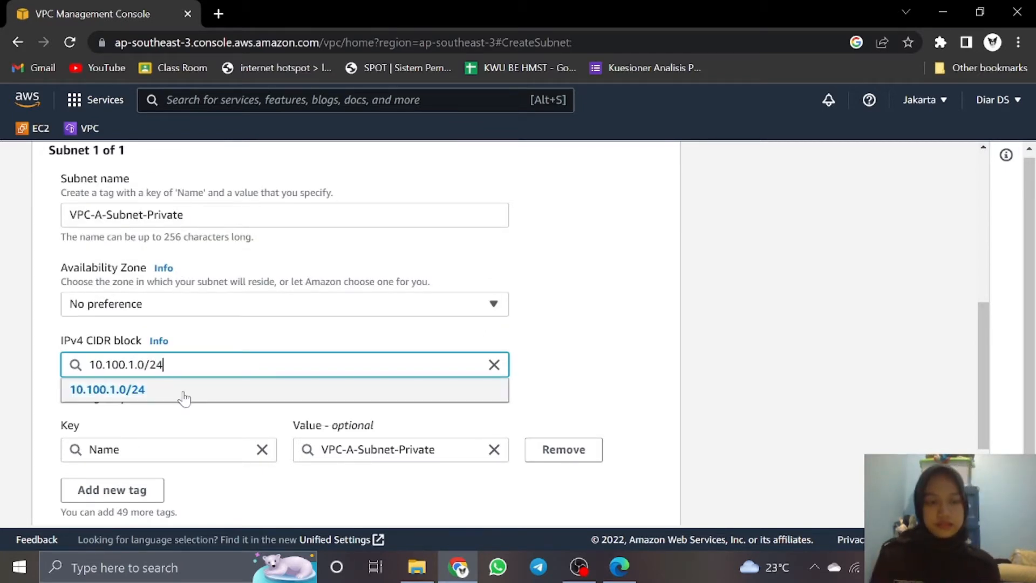
left_click(184, 398)
scroll(444, 350, "down", 3)
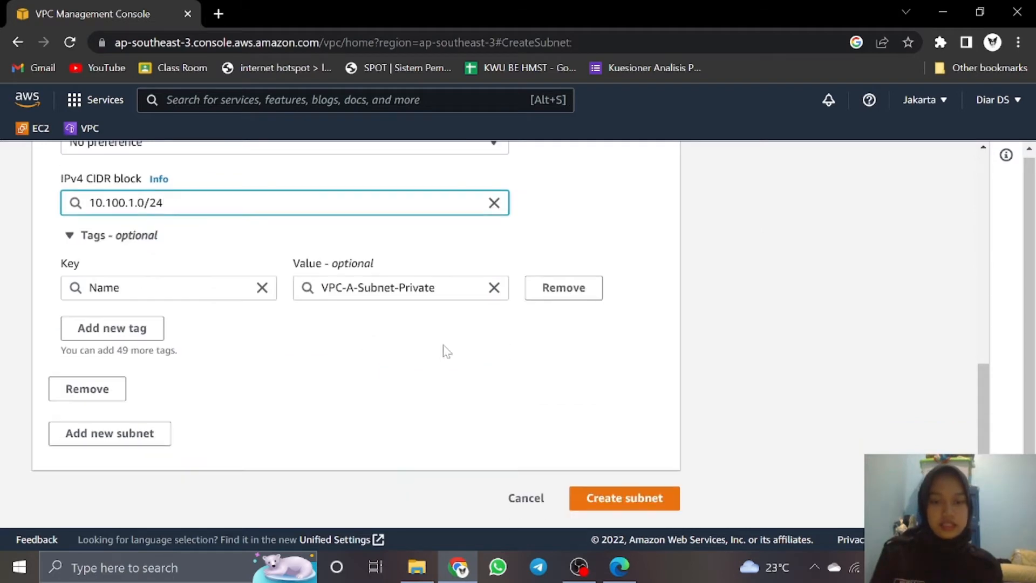
left_click(600, 496)
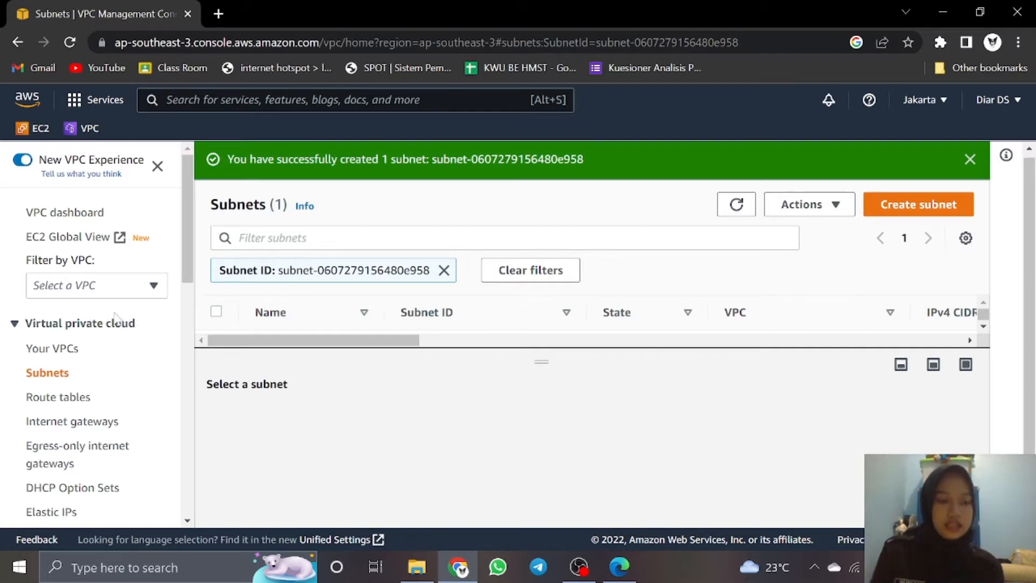
Start creating another route table and name it VPC-A-RT-Private.
left_click(57, 398)
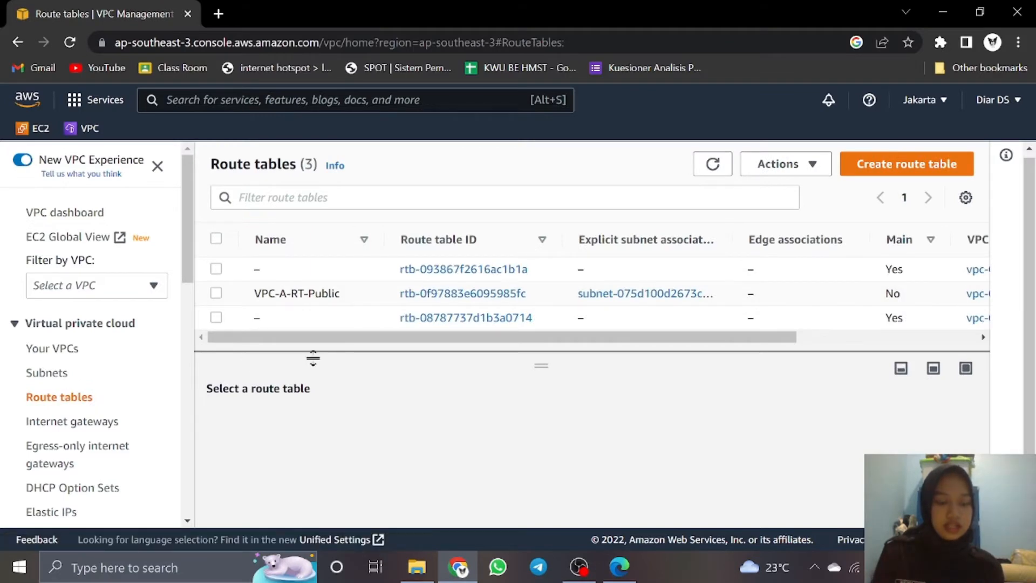
left_click(899, 166)
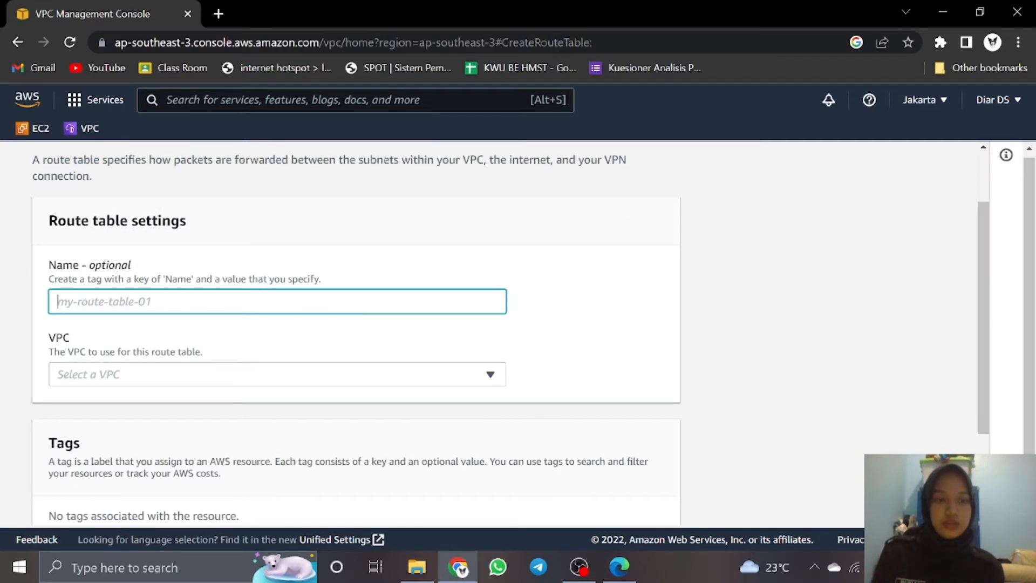
type("VPC-A")
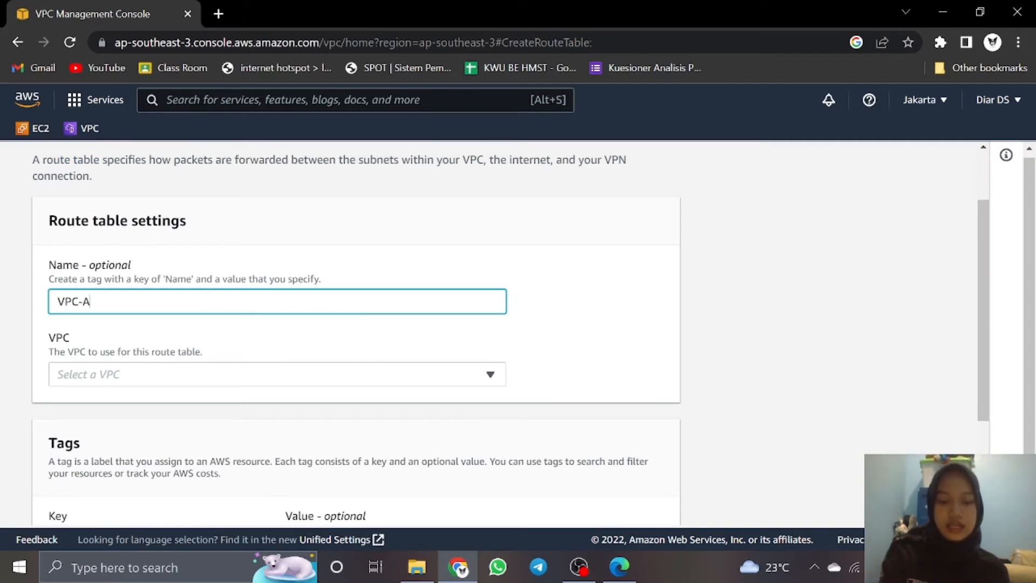
type("-RT")
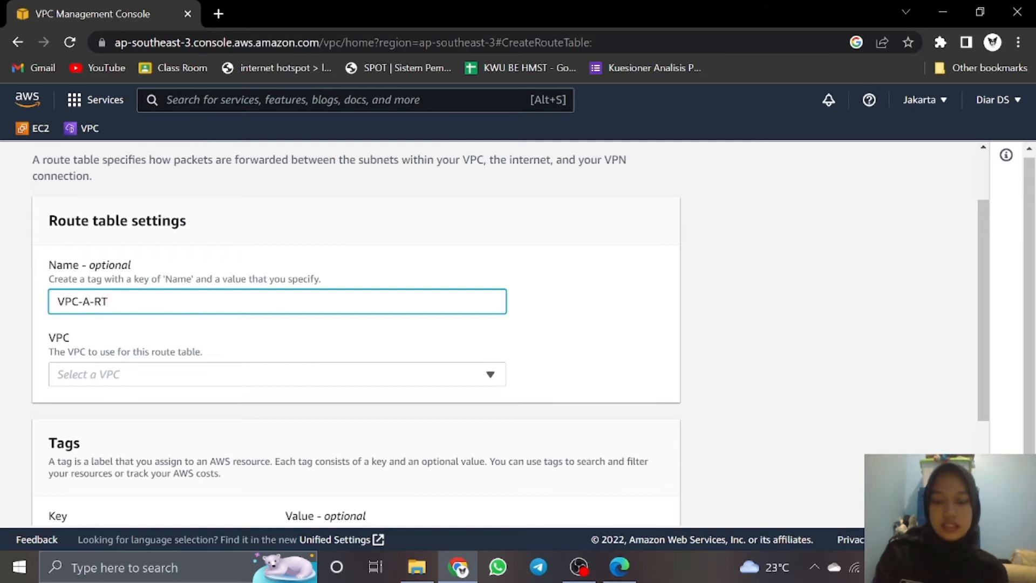
type("-Pri")
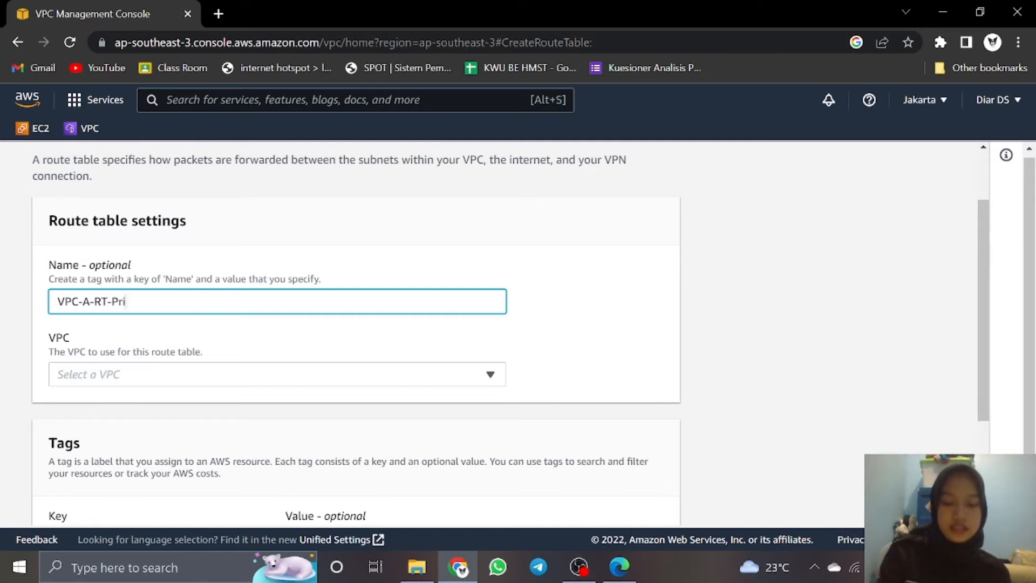
type("vate")
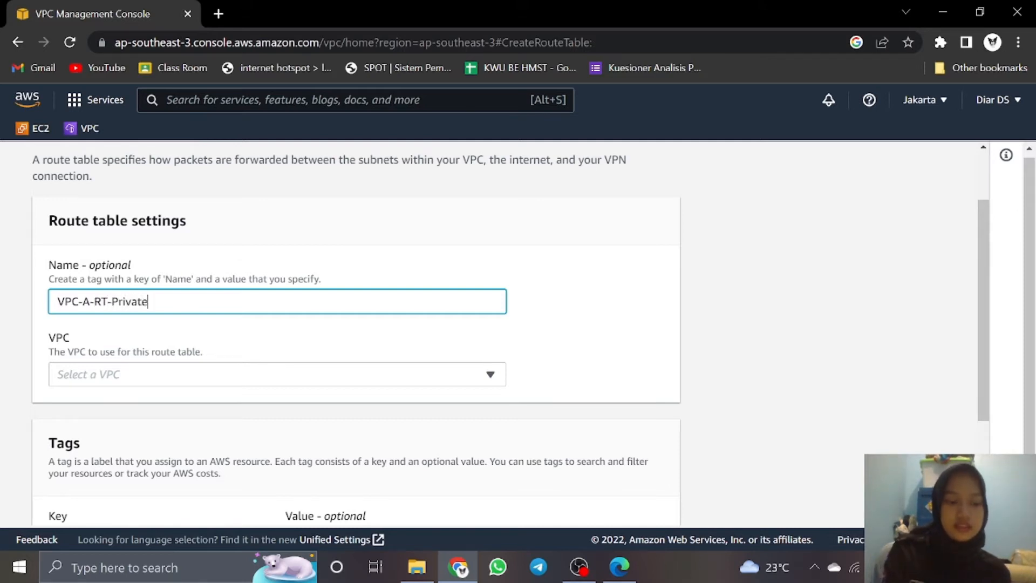
Assign the private route table to VPC-A and create it.
left_click(276, 375)
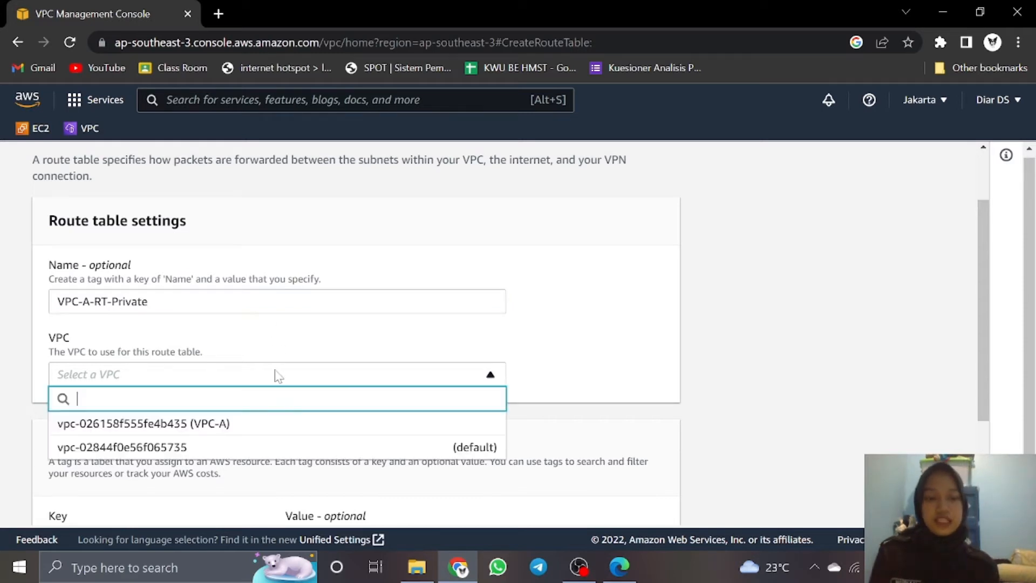
left_click(264, 425)
scroll(280, 351, "down", 3)
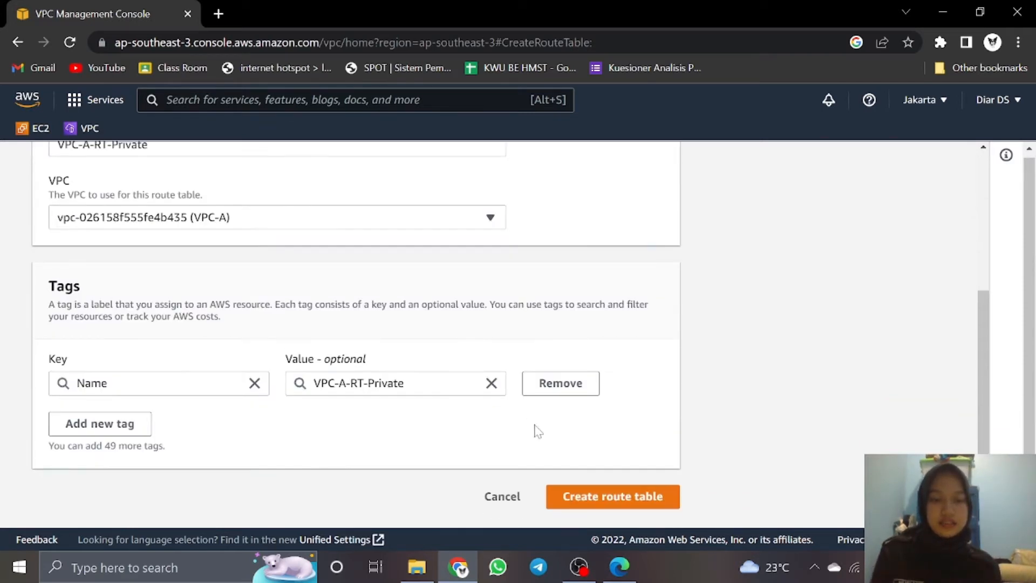
left_click(598, 492)
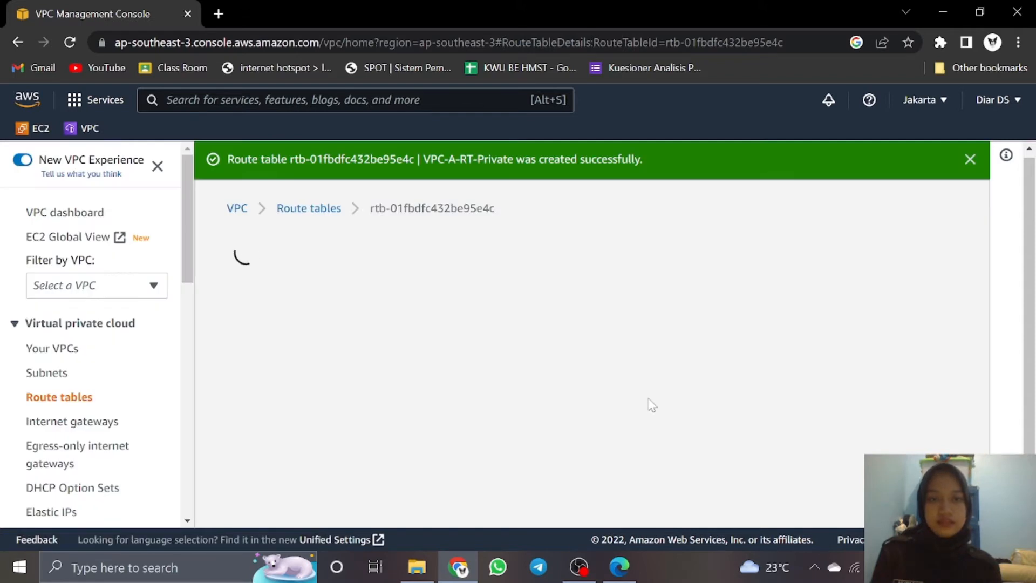
scroll(642, 389, "down", 4)
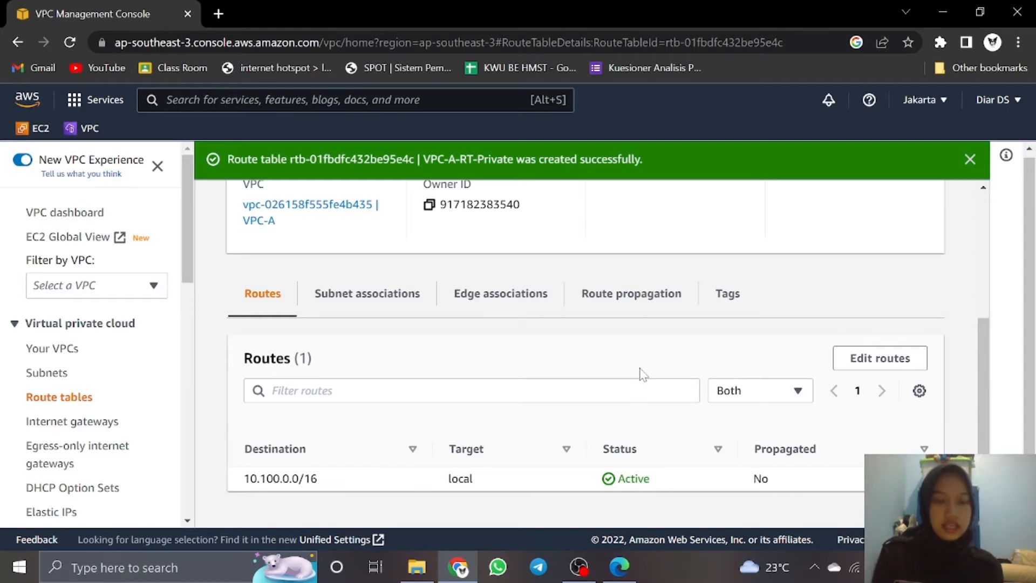
Associate VPC-A-Subnet-Private explicitly with the VPC-A-RT-Private route table and save the association.
left_click(397, 298)
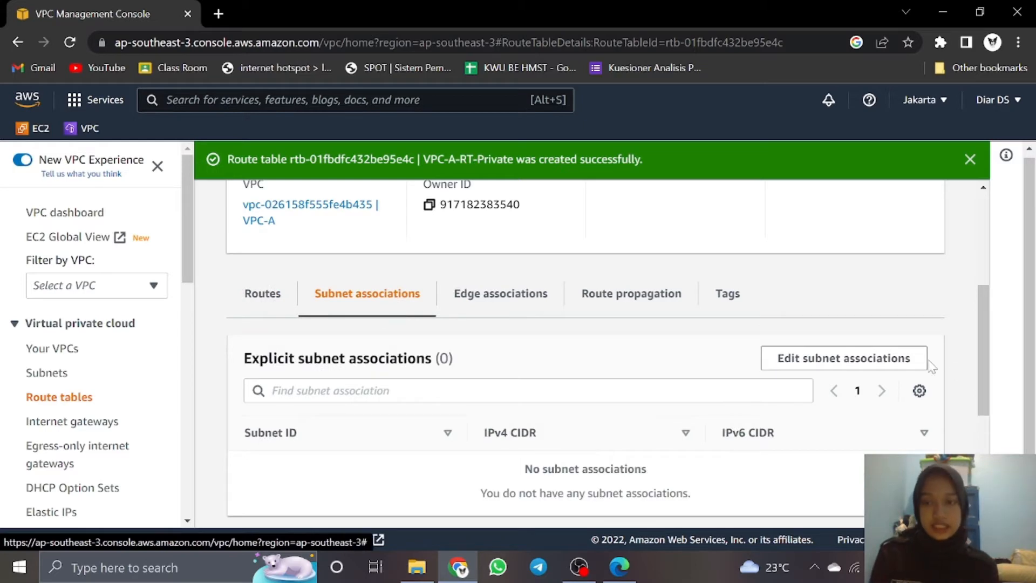
left_click(908, 358)
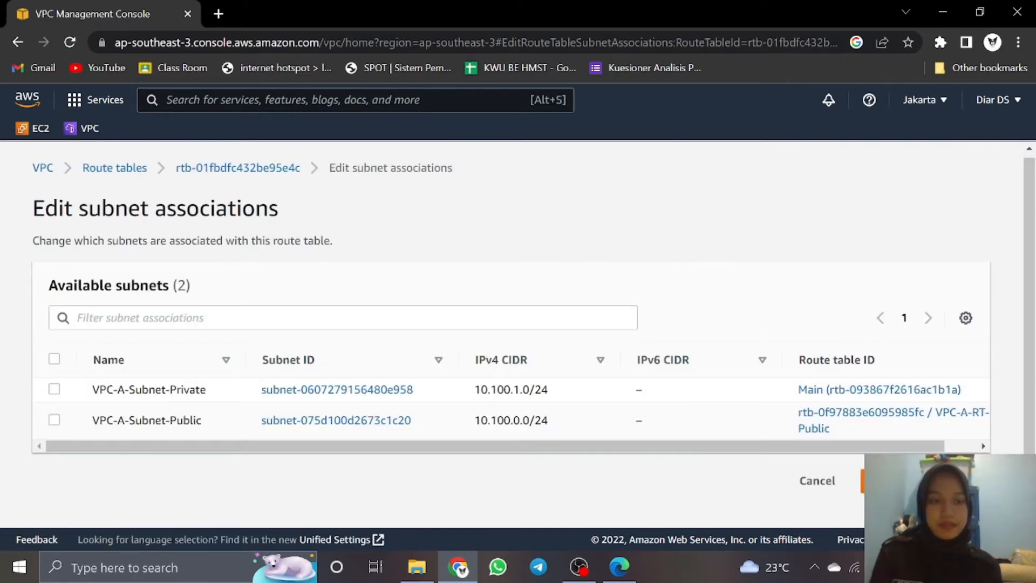
left_click(61, 391)
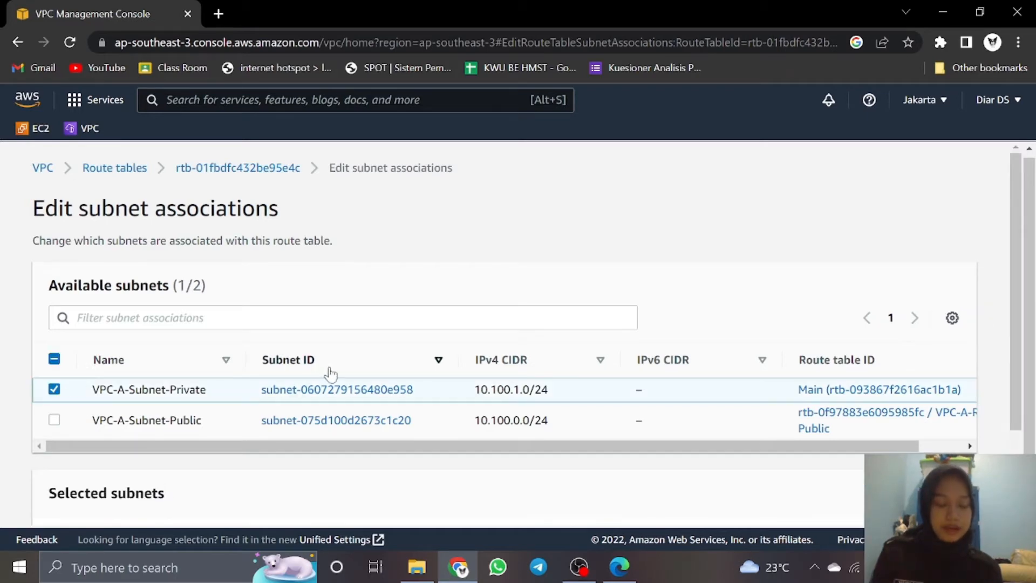
scroll(698, 370, "down", 2)
scroll(703, 374, "down", 1)
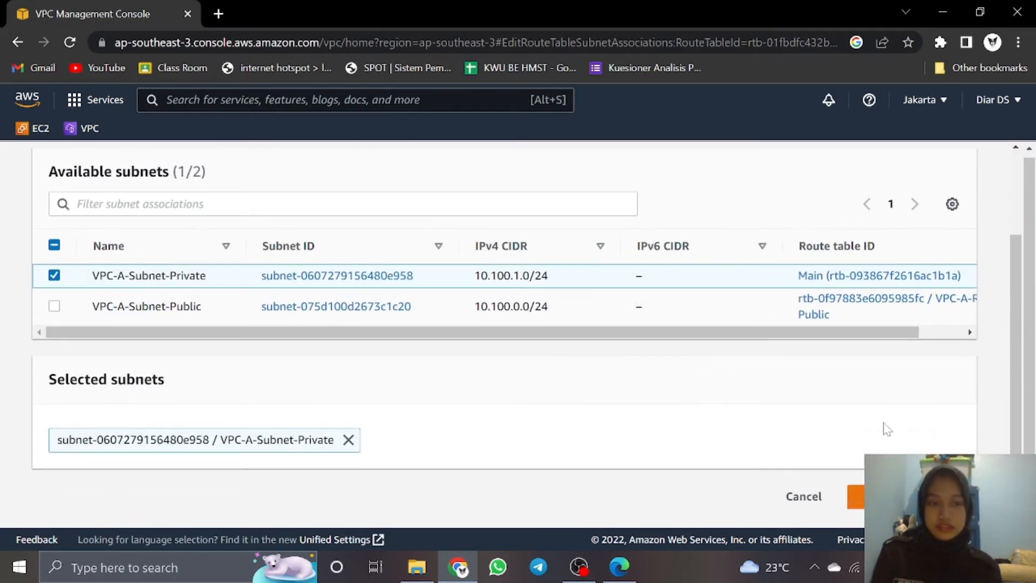
left_click(885, 497)
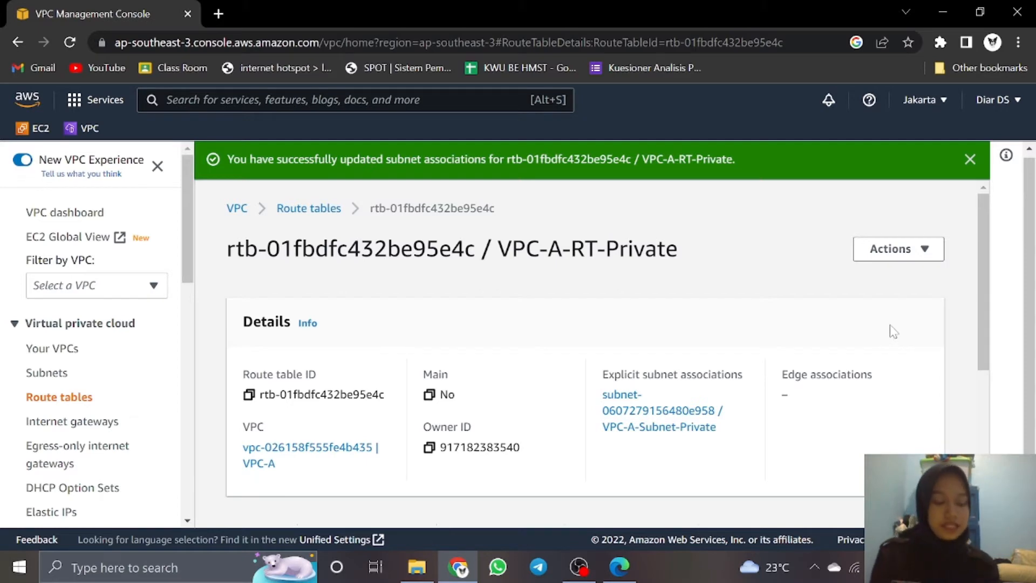
Switch to the EC2 service and start launching a new instance.
left_click(46, 136)
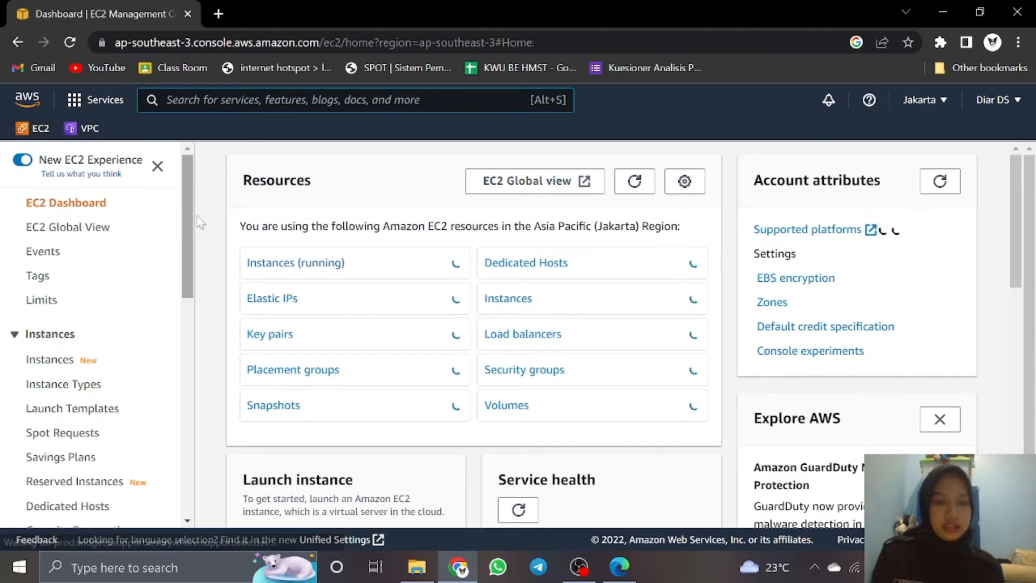
scroll(254, 345, "down", 1)
scroll(253, 345, "down", 2)
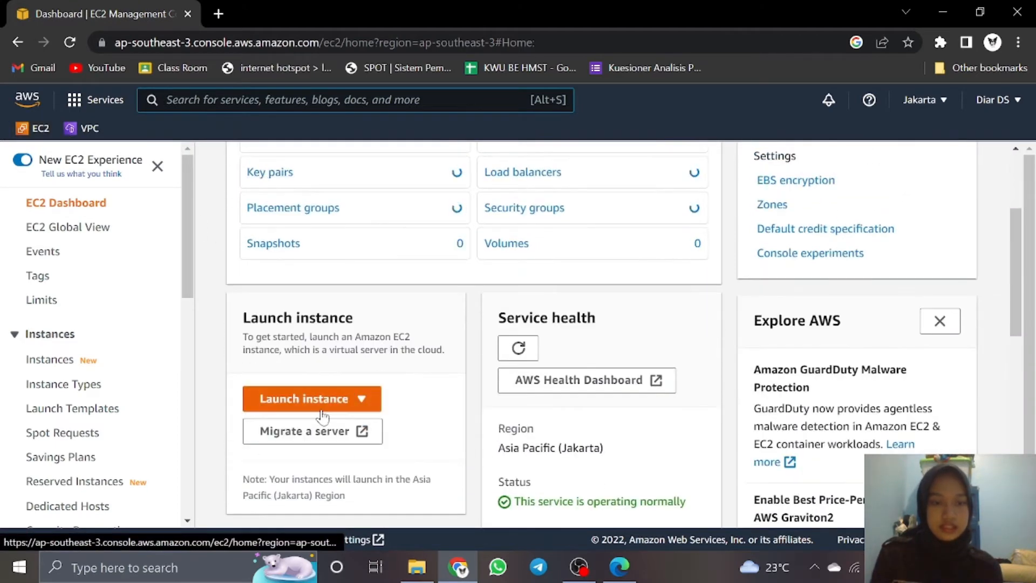
left_click(322, 405)
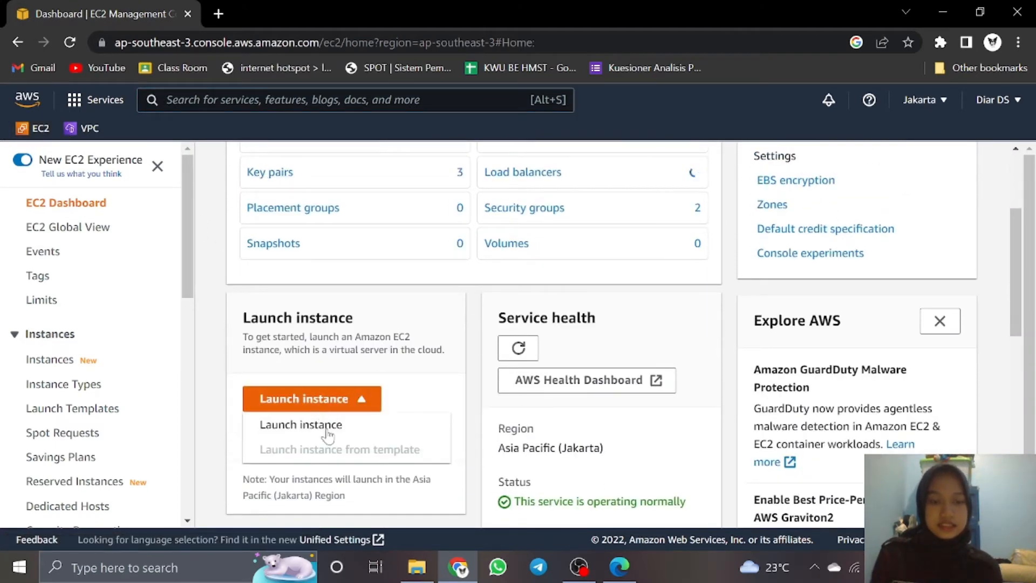
left_click(328, 426)
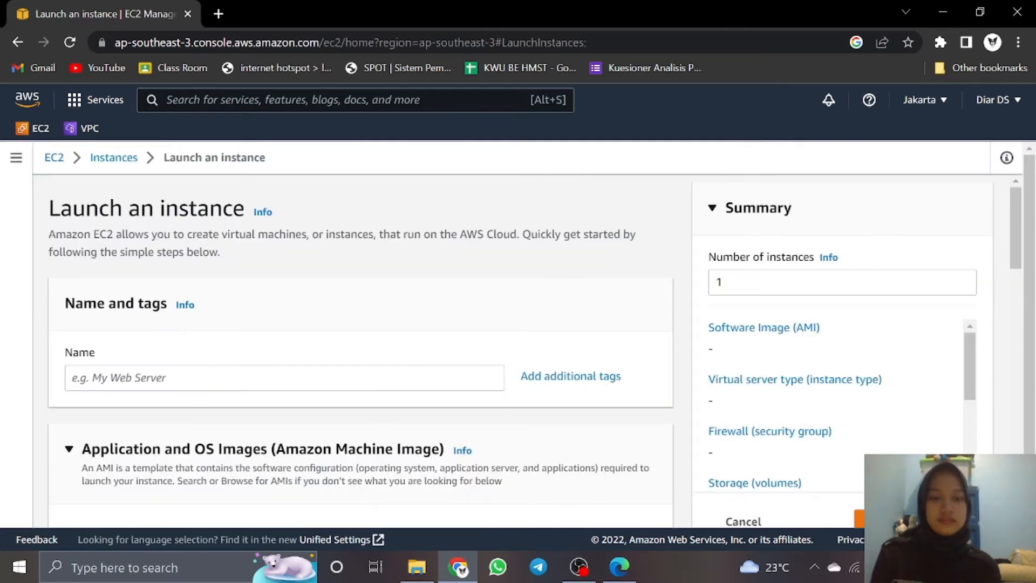
scroll(335, 345, "down", 2)
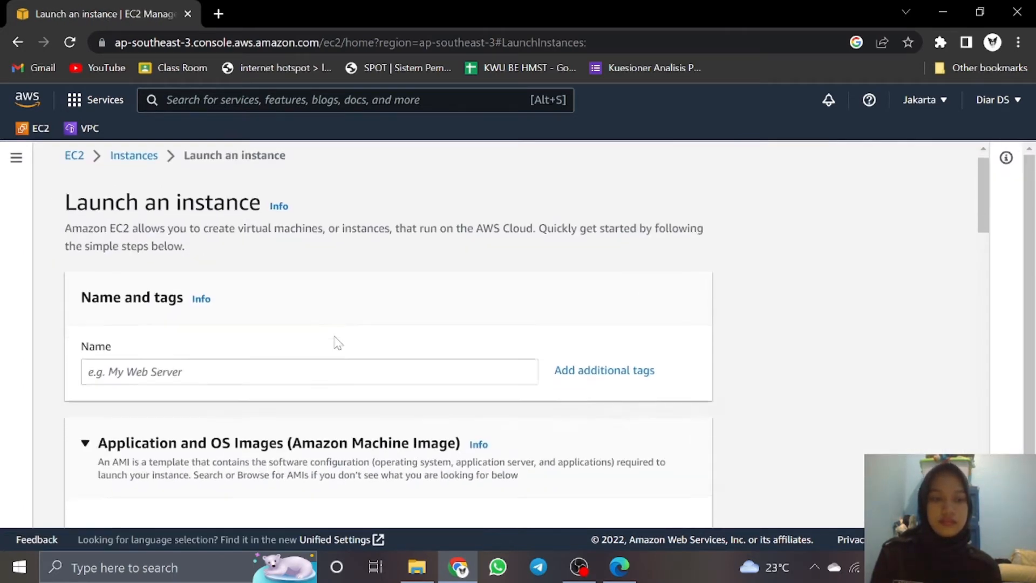
scroll(332, 314, "up", 1)
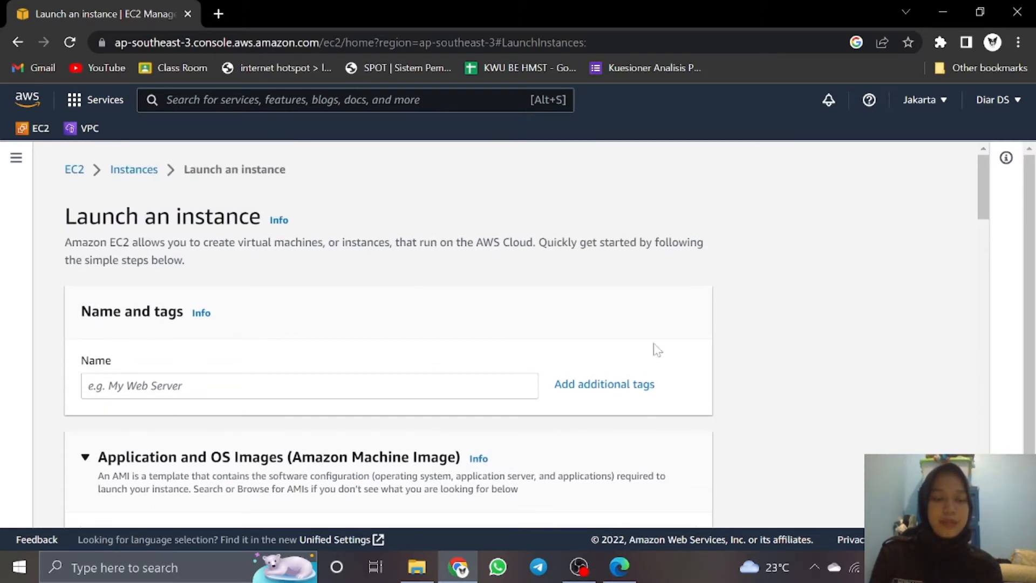
Expand the instance's tag settings and set the Name tag's value to VPC-A-EC2-Public.
left_click(588, 387)
scroll(589, 378, "down", 1)
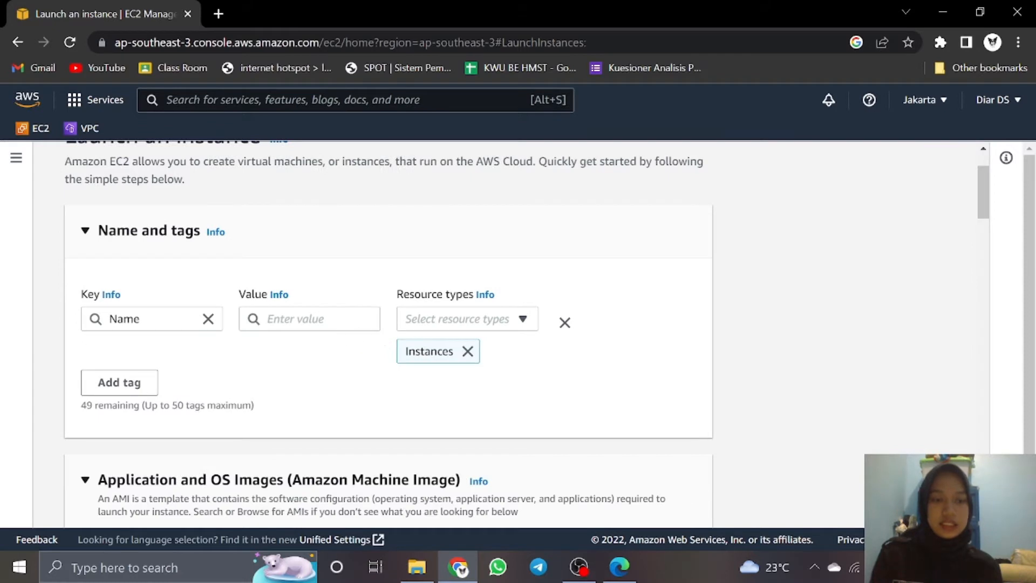
left_click(259, 324)
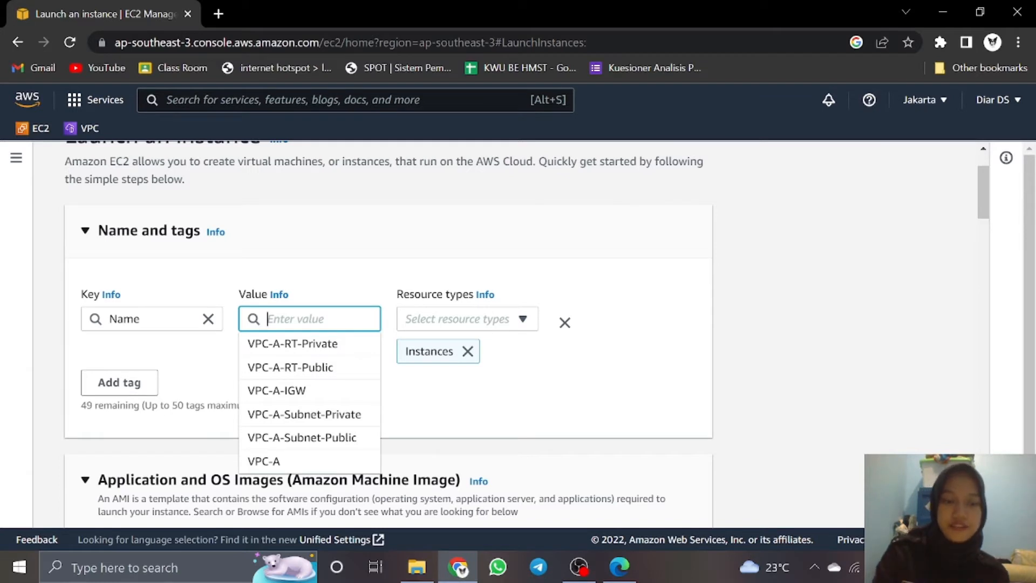
type("VP")
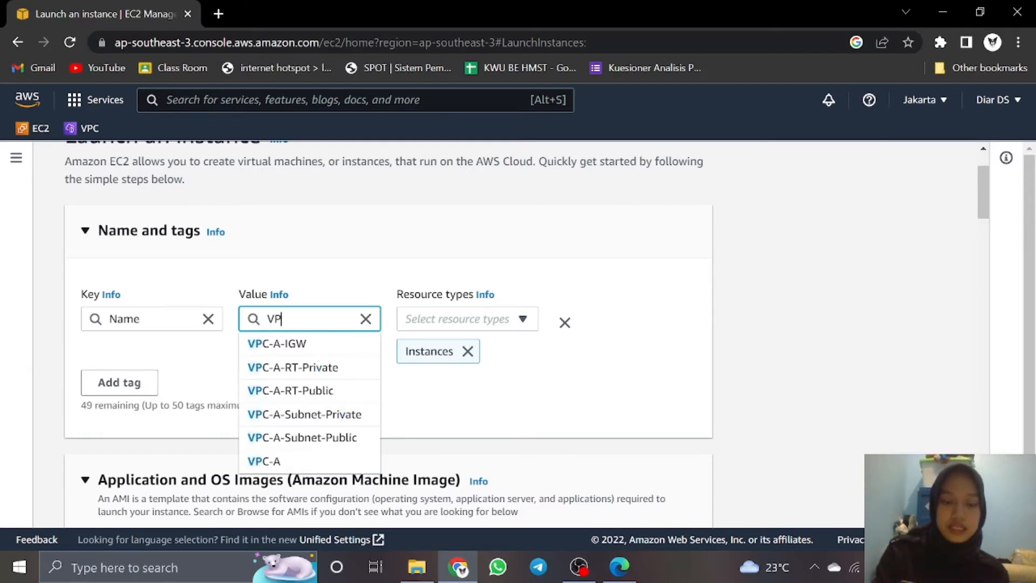
type("C-A")
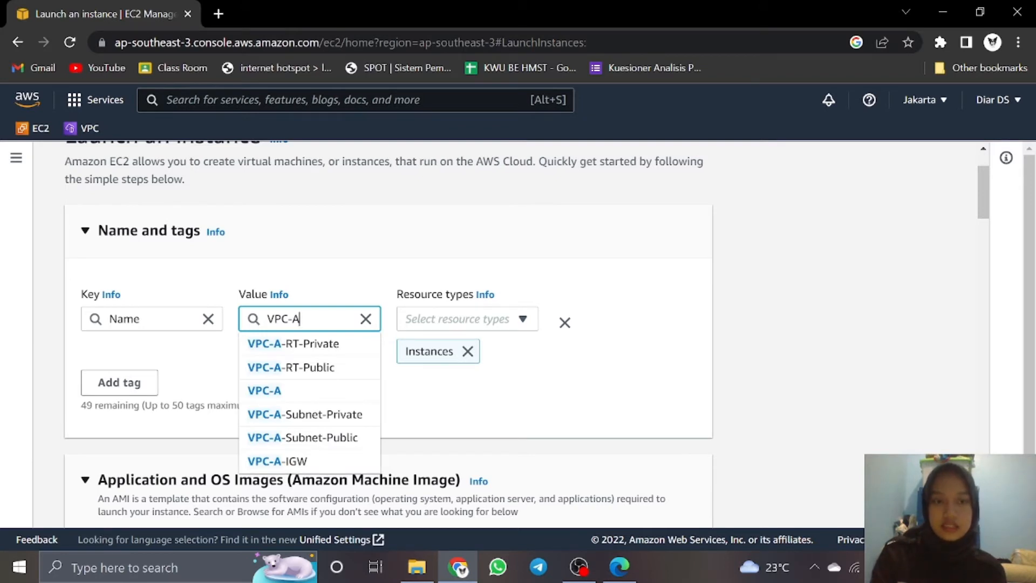
type("-")
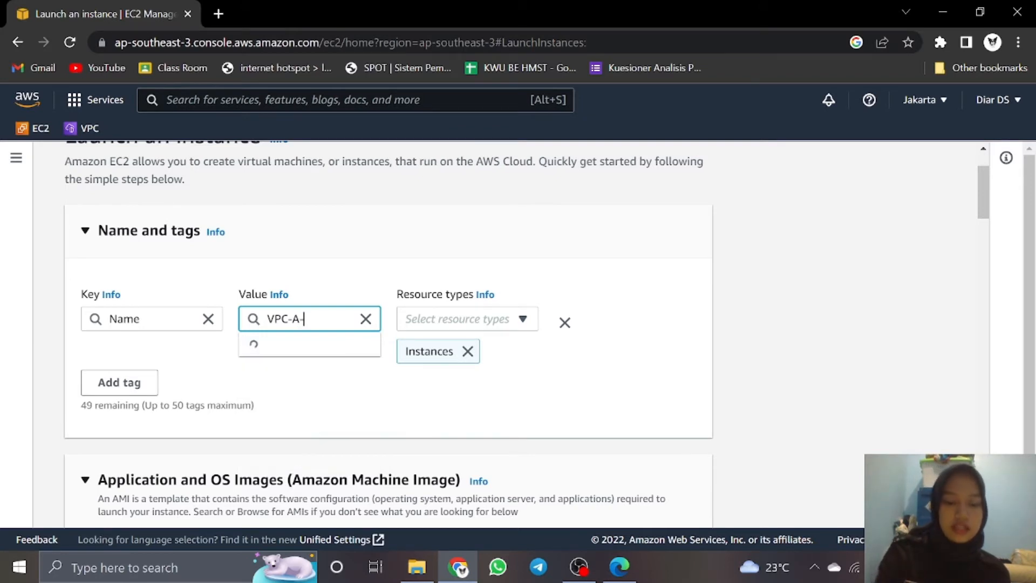
type("EC2-P")
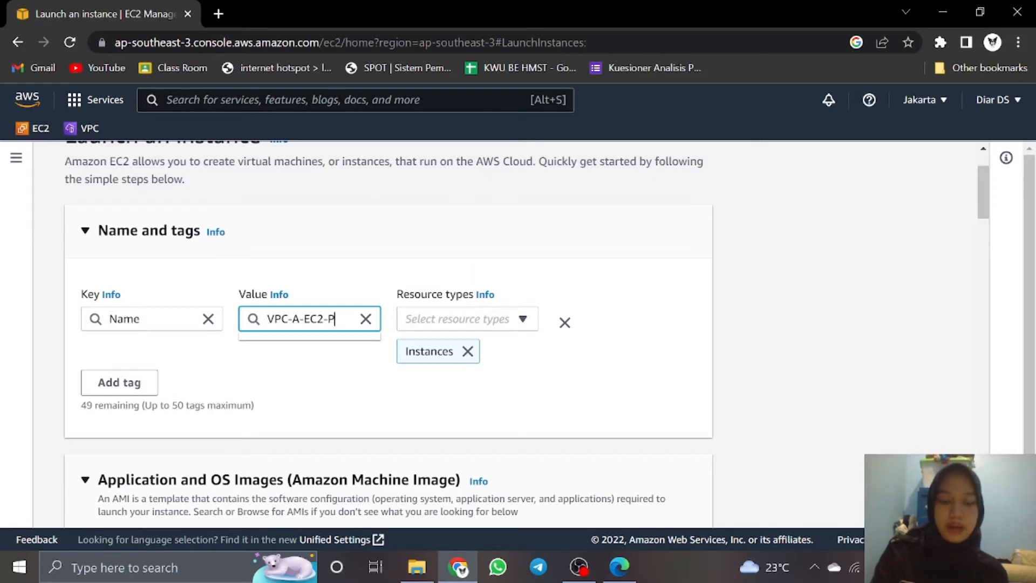
type("ublic")
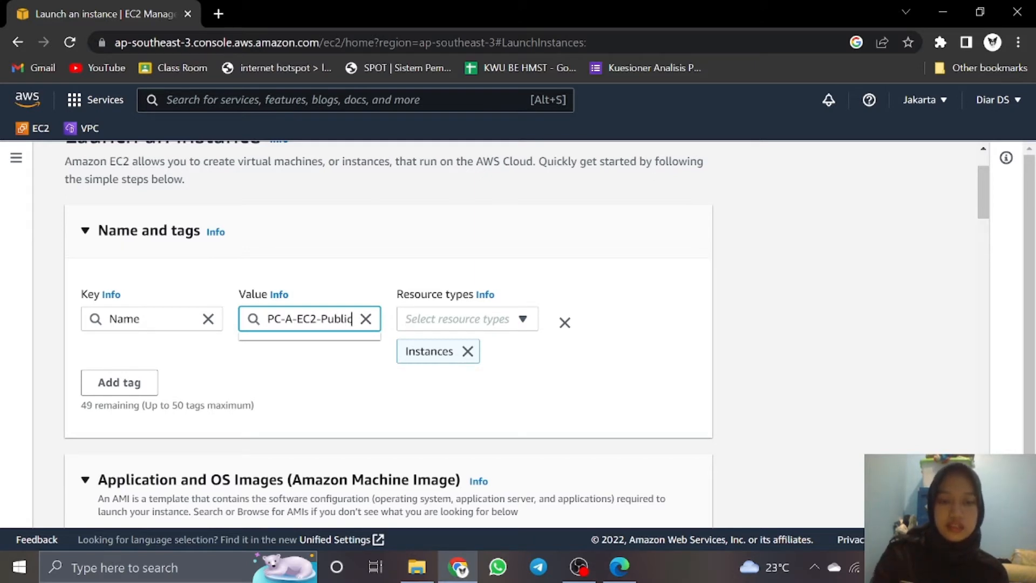
Apply the Name tag to volumes and network interfaces as well as instances.
left_click(501, 320)
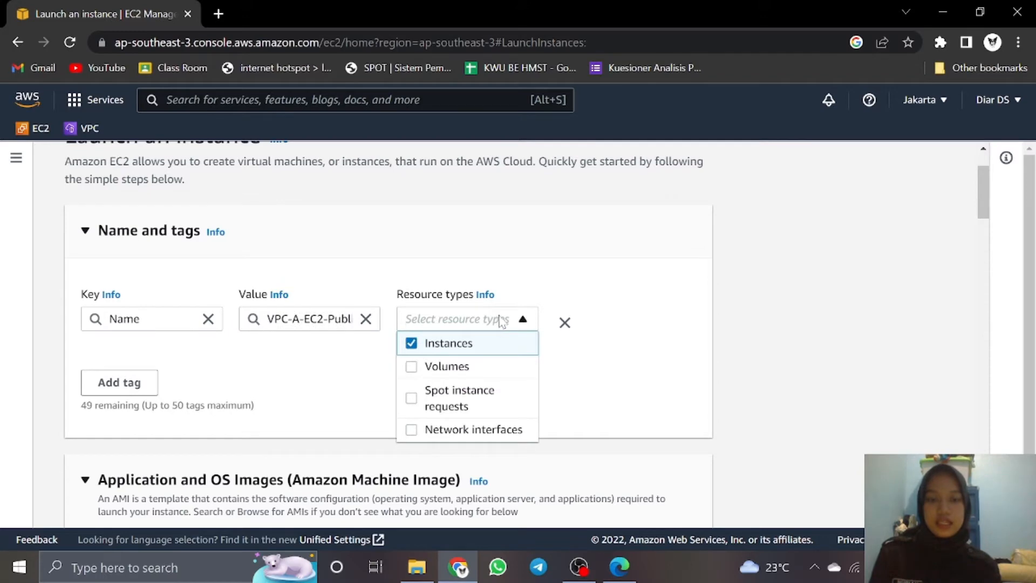
left_click(462, 373)
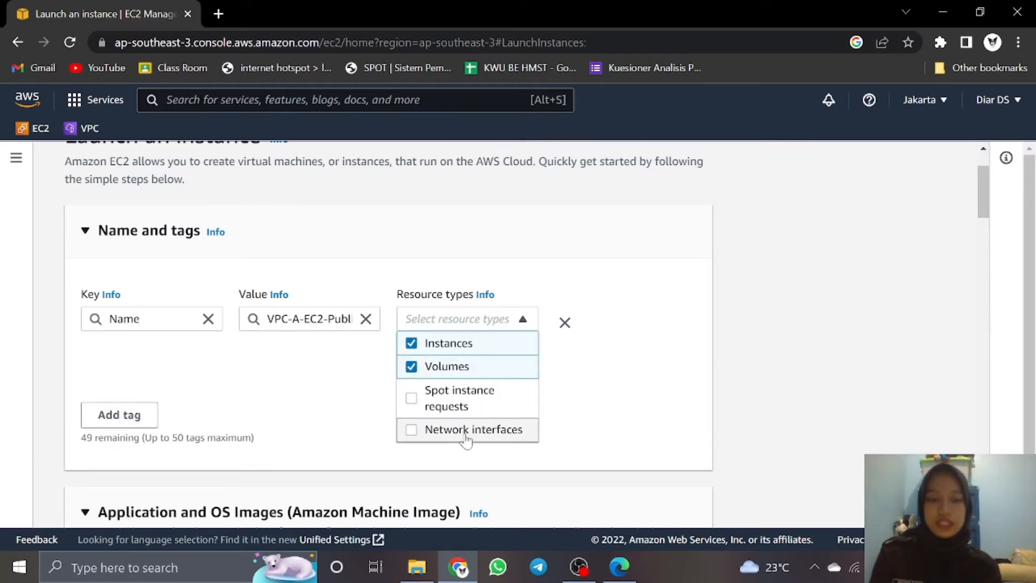
left_click(461, 429)
Choose the Amazon Linux 2 AMI (HVM) - Kernel 4.14, SSD Volume Type image for the instance.
scroll(344, 403, "down", 5)
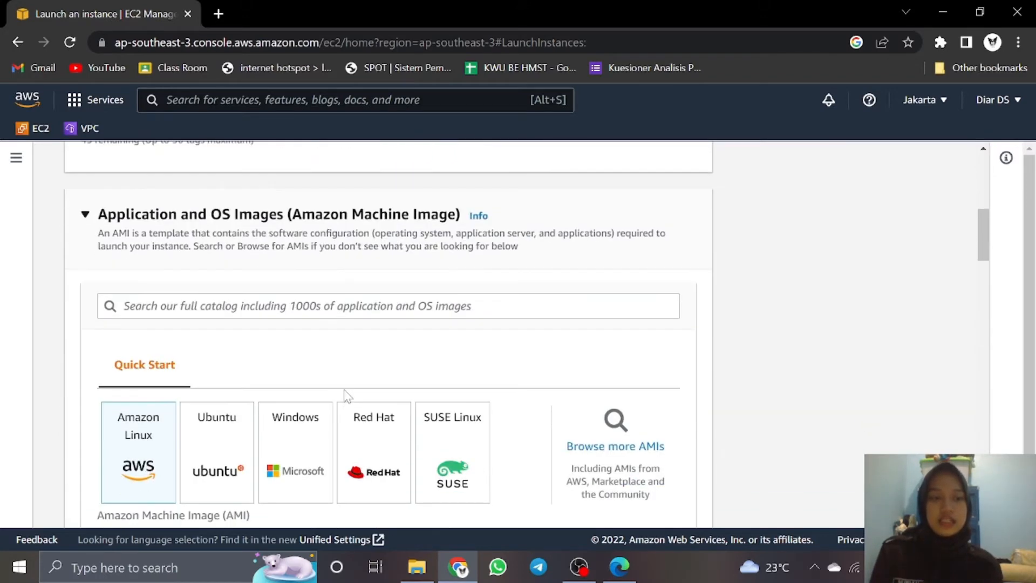
scroll(347, 396, "down", 1)
scroll(347, 396, "up", 1)
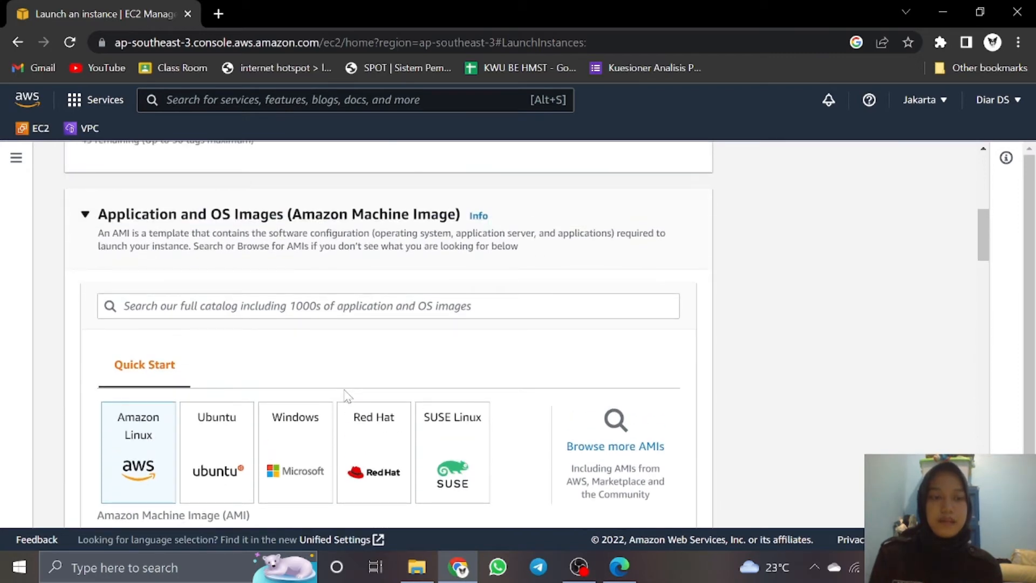
scroll(373, 370, "down", 1)
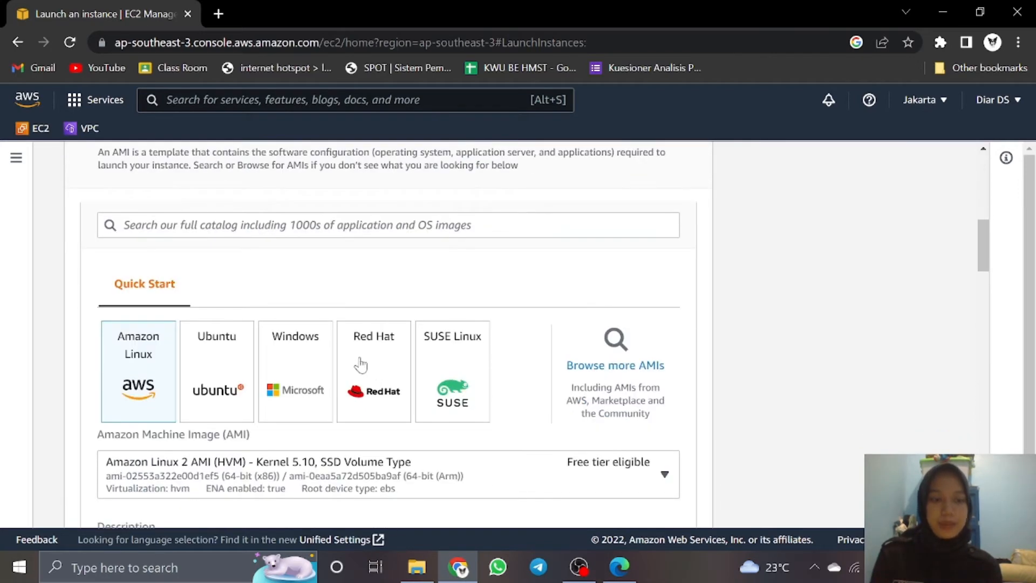
scroll(351, 356, "down", 1)
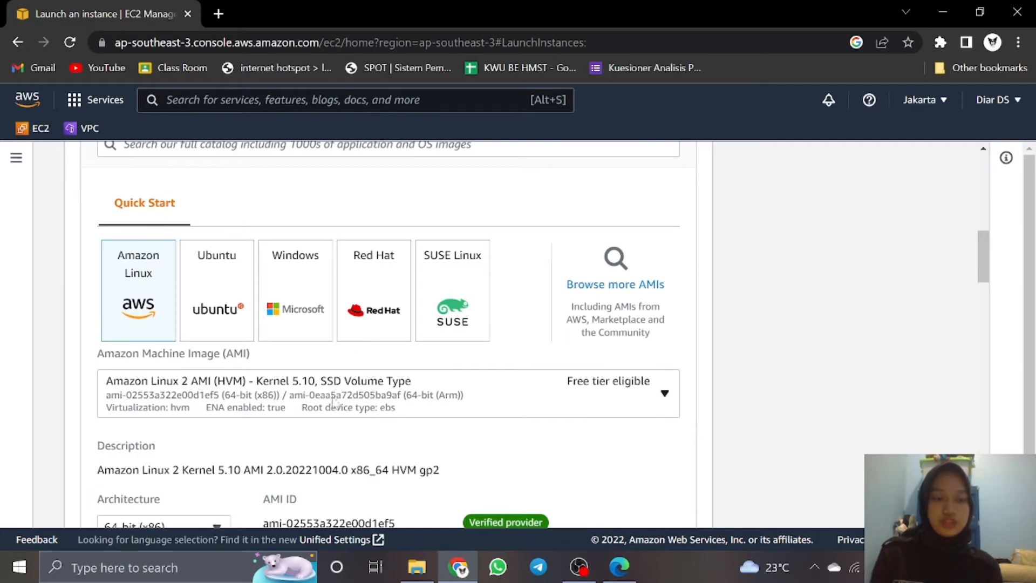
left_click(320, 400)
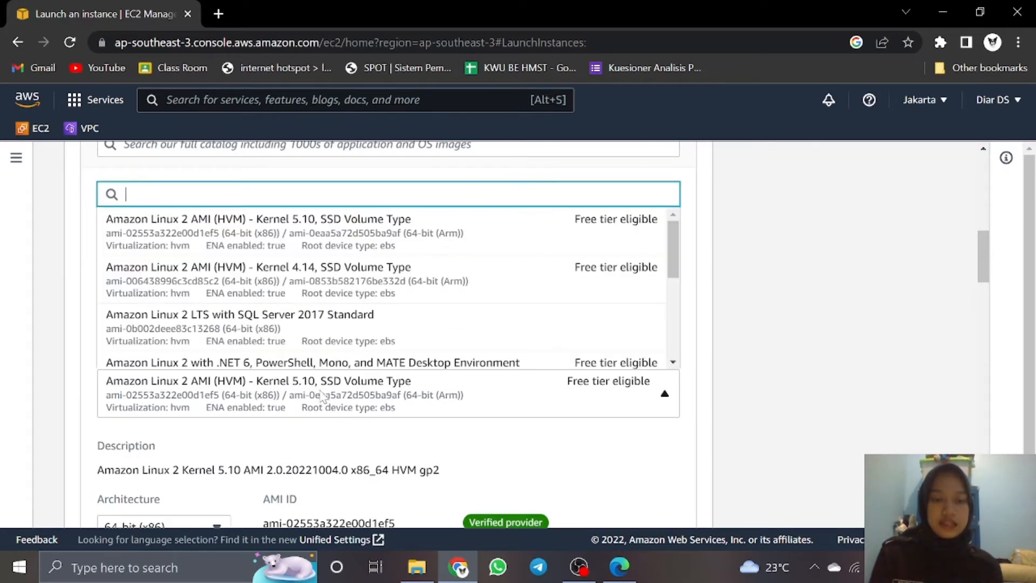
left_click(342, 277)
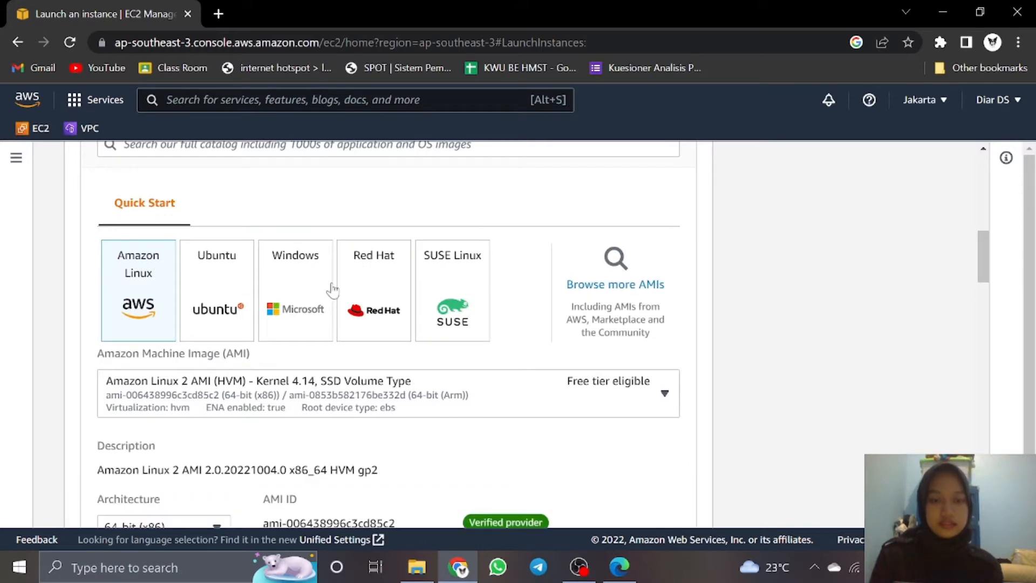
Create a new RSA key pair in .pem format for the instance, entering a personal key pair name.
scroll(332, 291, "down", 6)
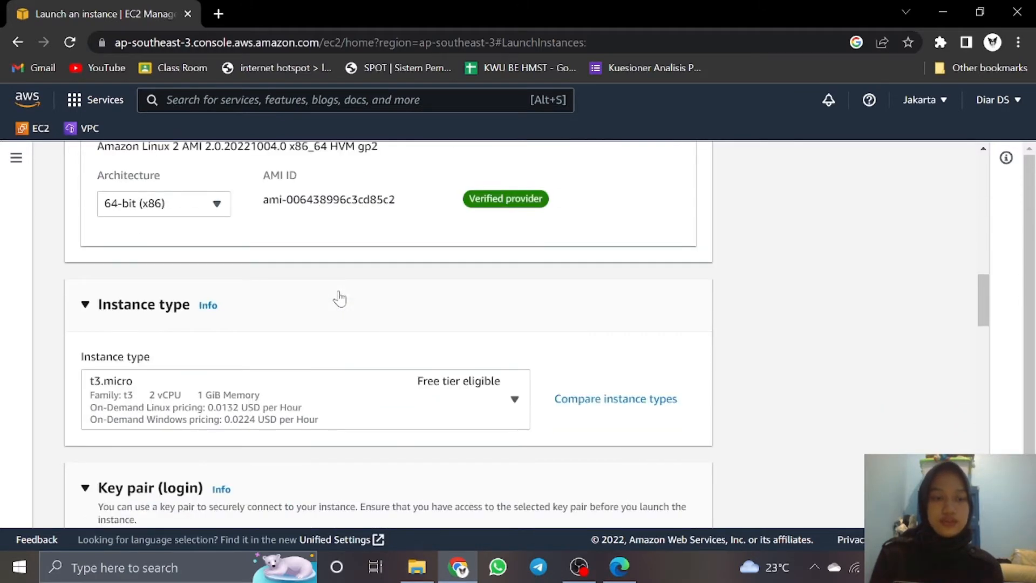
scroll(133, 387, "down", 1)
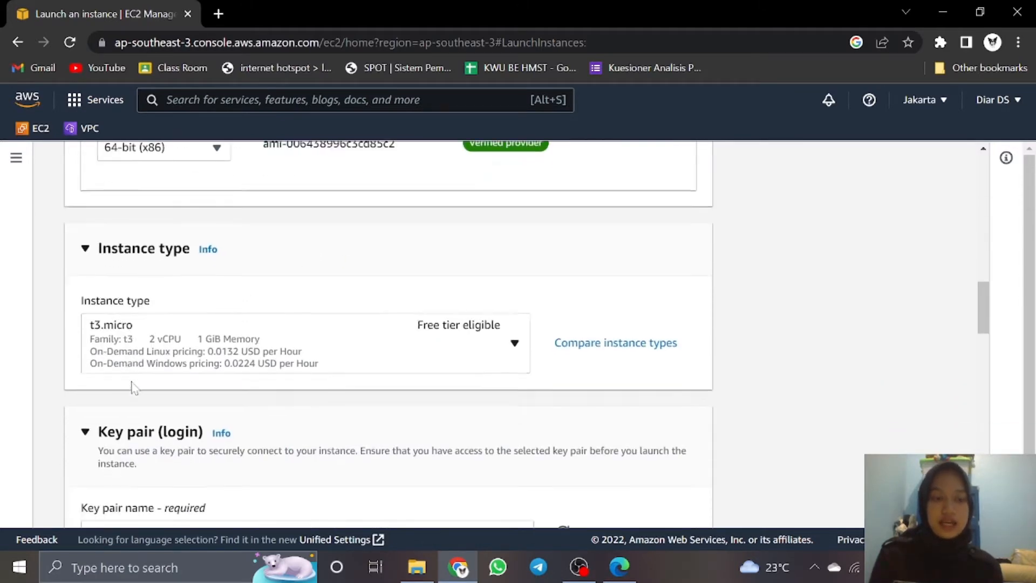
scroll(134, 384, "down", 3)
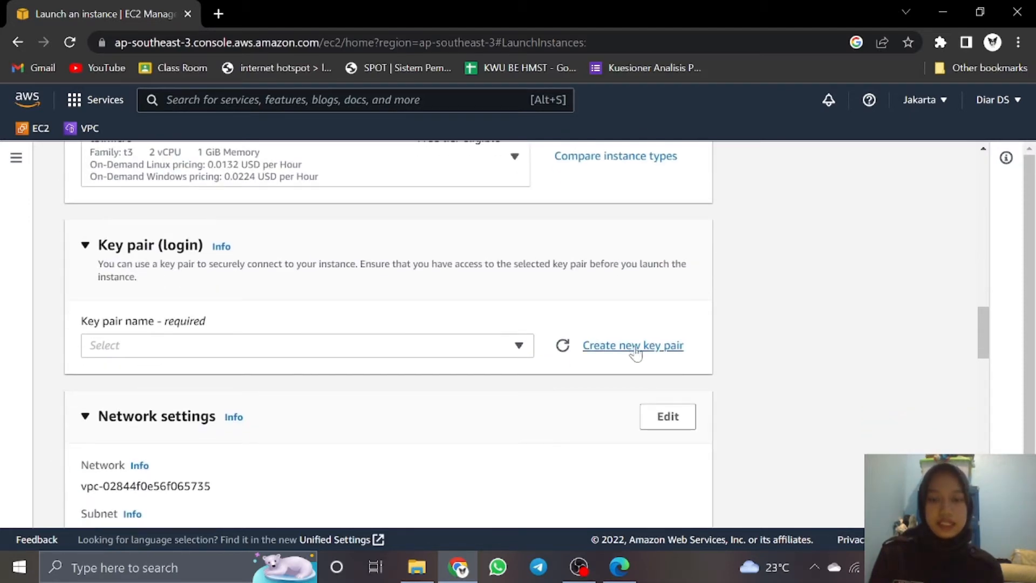
left_click(634, 346)
scroll(637, 352, "down", 2)
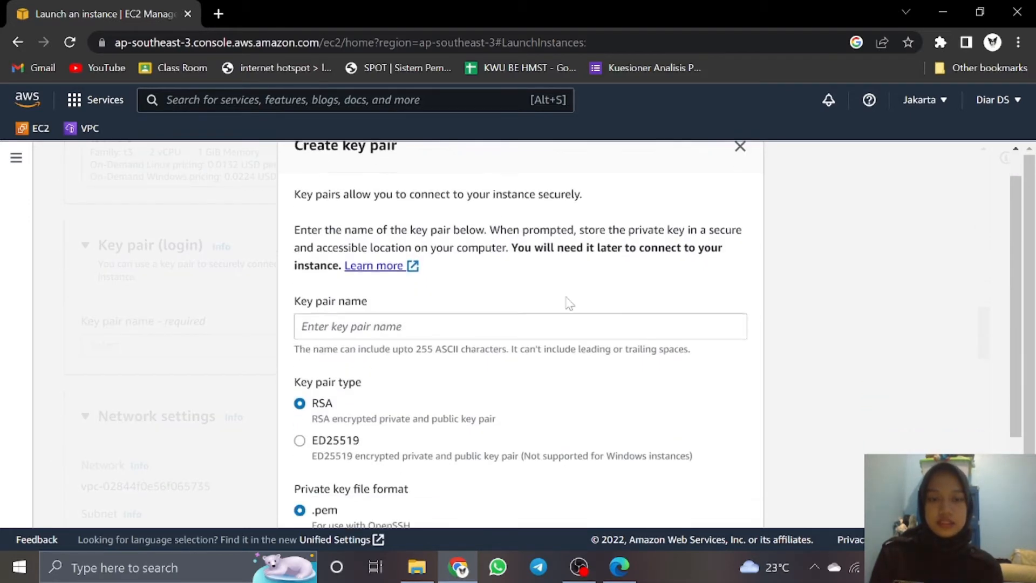
left_click(520, 277)
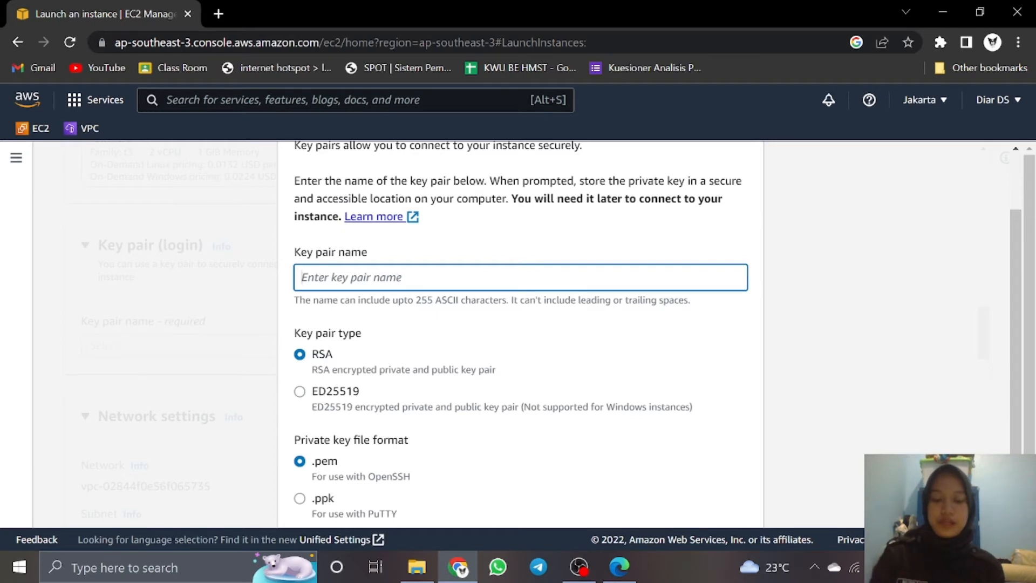
type("nu")
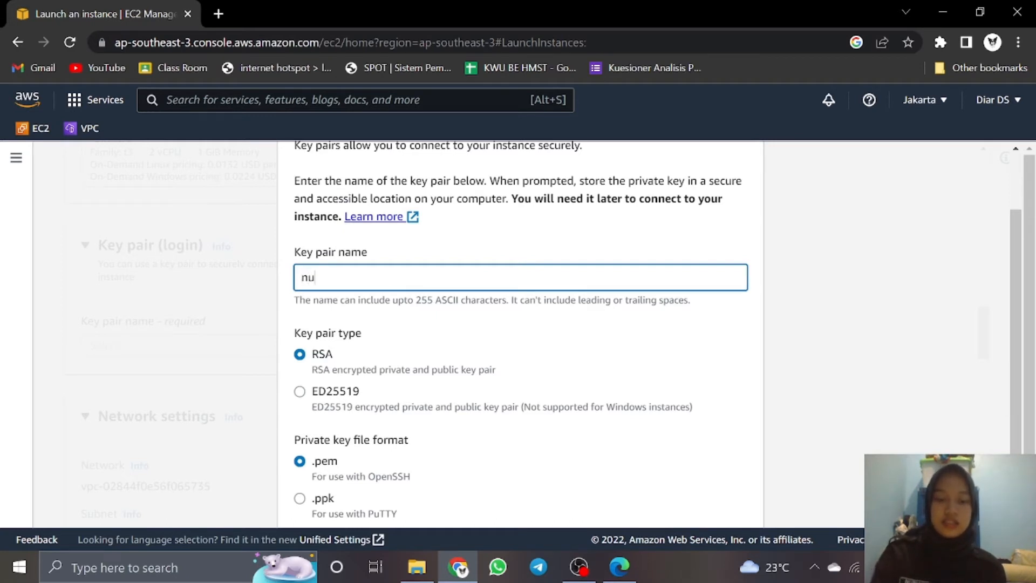
type("riah")
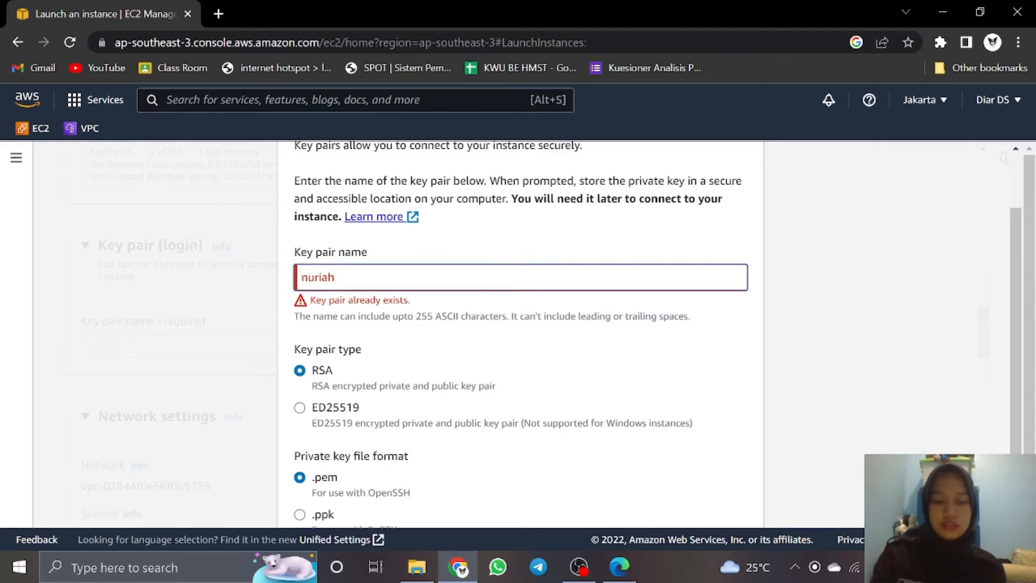
type("02")
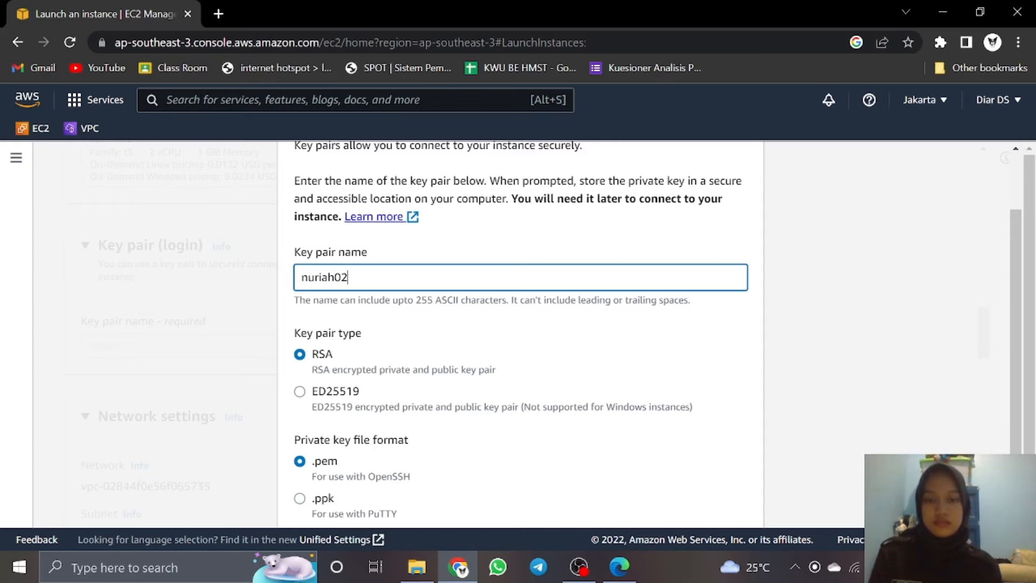
scroll(520, 324, "down", 2)
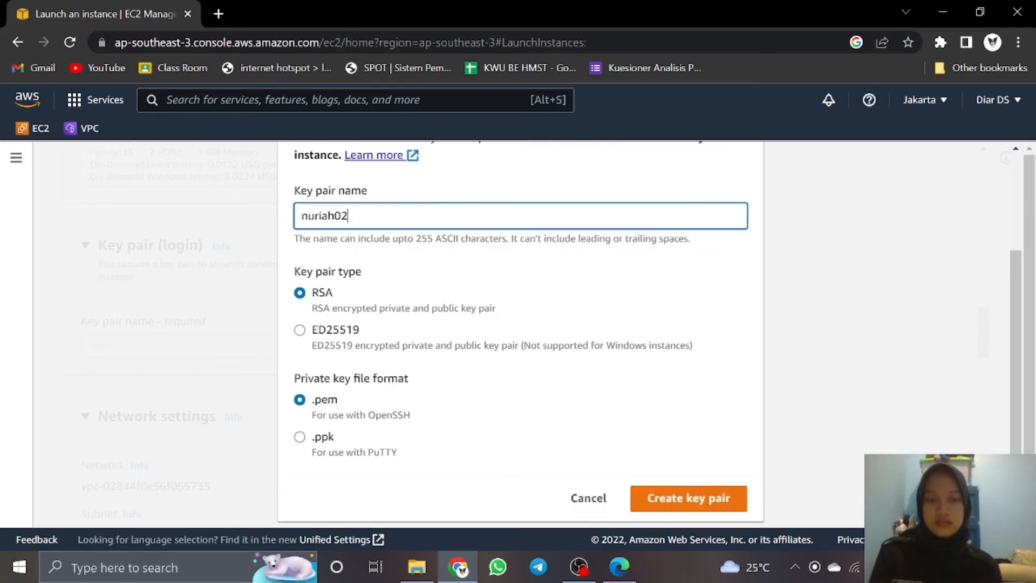
left_click(668, 501)
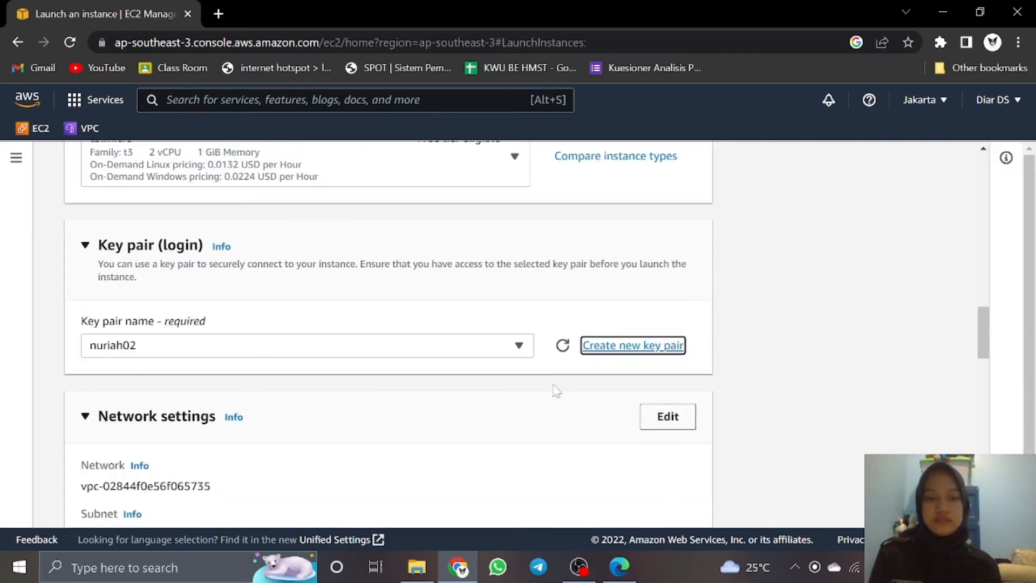
Place the instance in VPC-A's VPC-A-Subnet-Public subnet and enable auto-assigning of a public IP.
scroll(484, 370, "down", 3)
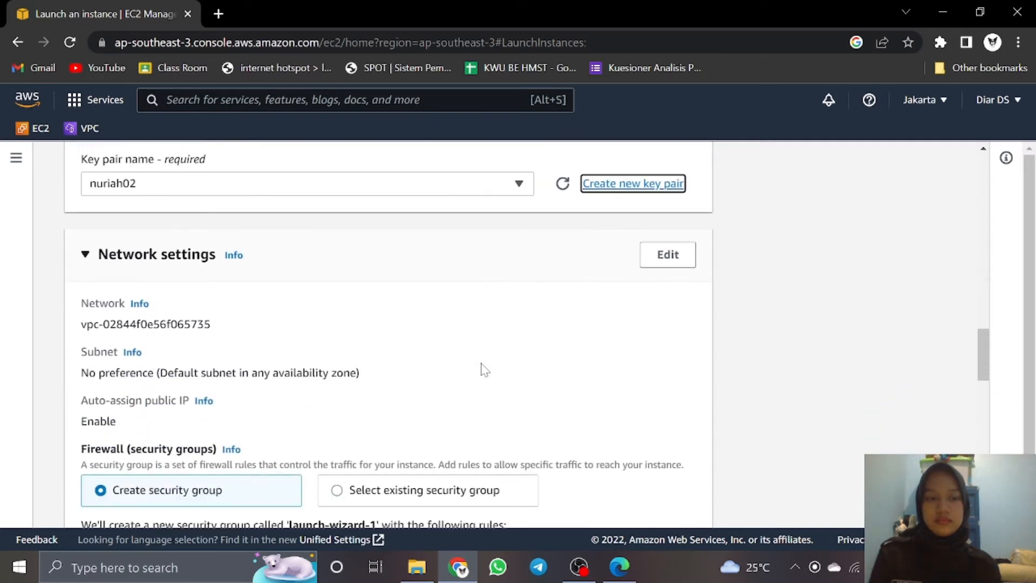
scroll(483, 369, "down", 2)
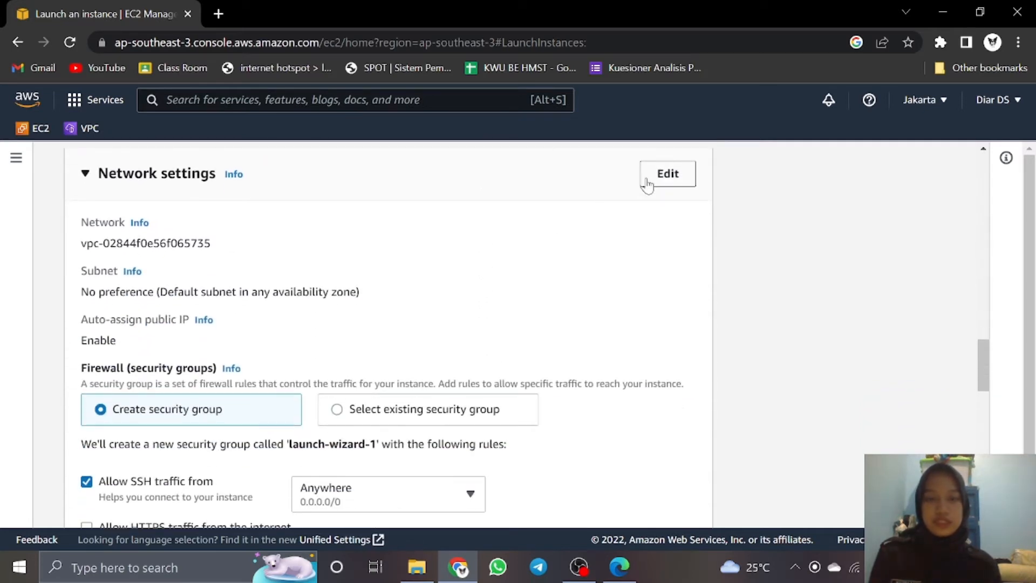
left_click(650, 183)
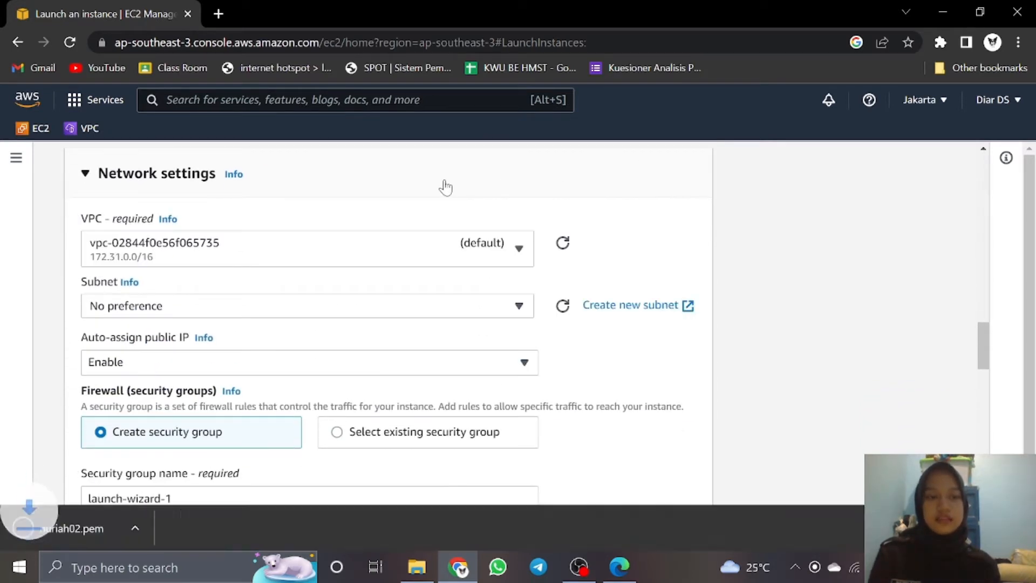
left_click(447, 249)
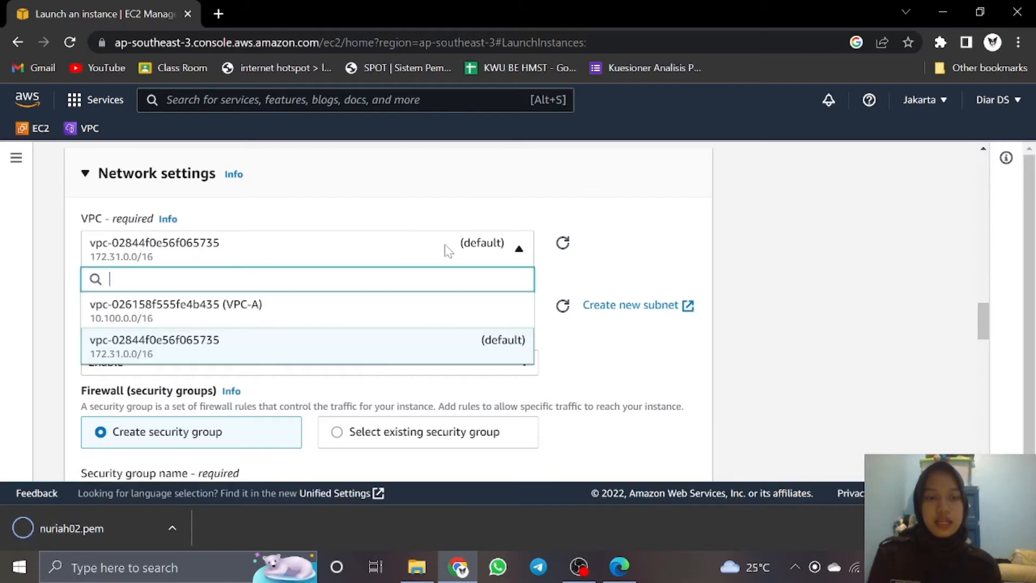
left_click(360, 309)
scroll(365, 240, "down", 2)
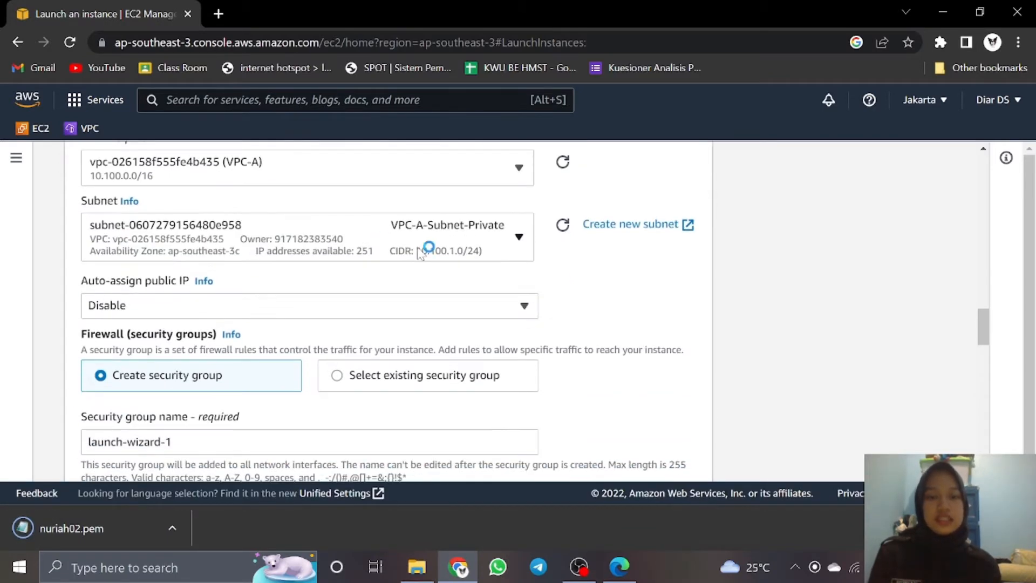
left_click(422, 249)
left_click(428, 356)
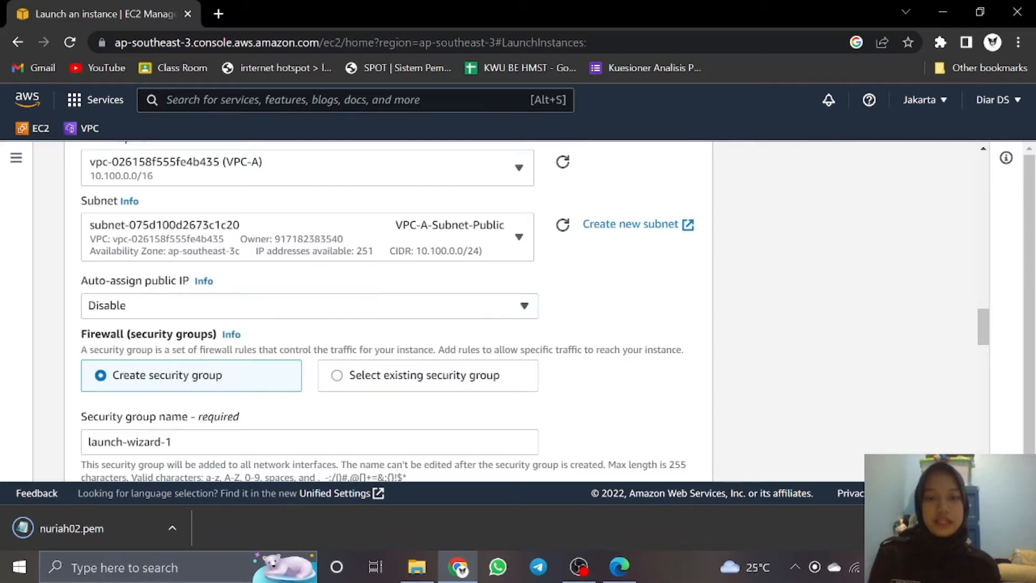
left_click(432, 306)
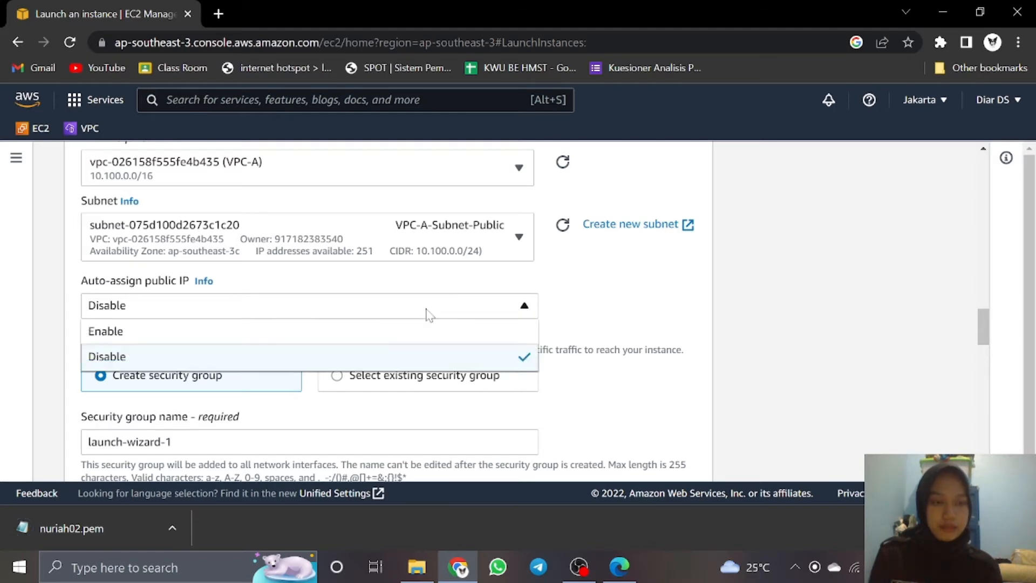
left_click(426, 340)
Name the instance's new security group VPC-A-JTK-Public.
scroll(419, 340, "down", 3)
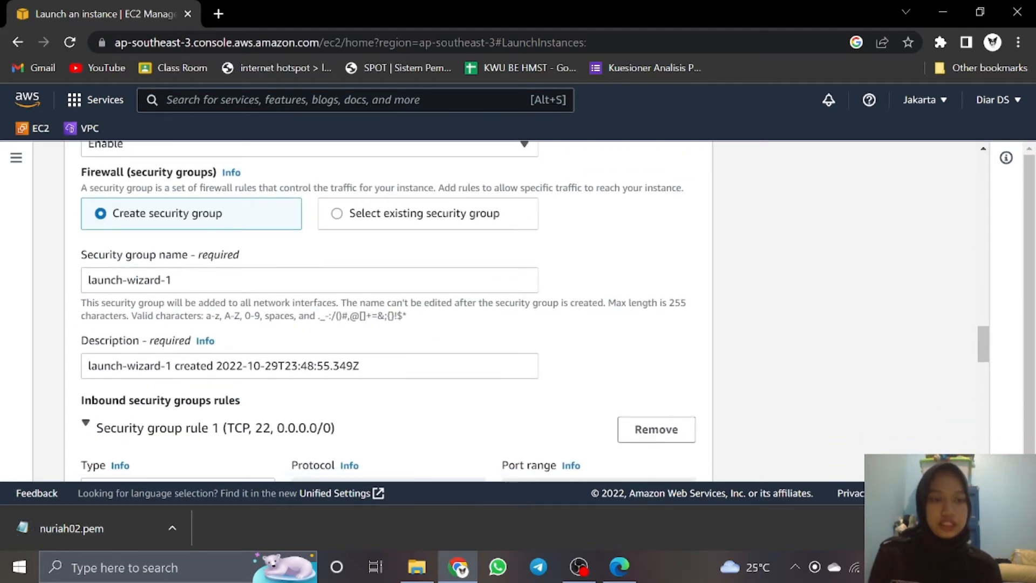
left_click(173, 280)
scroll(318, 280, "up", 2)
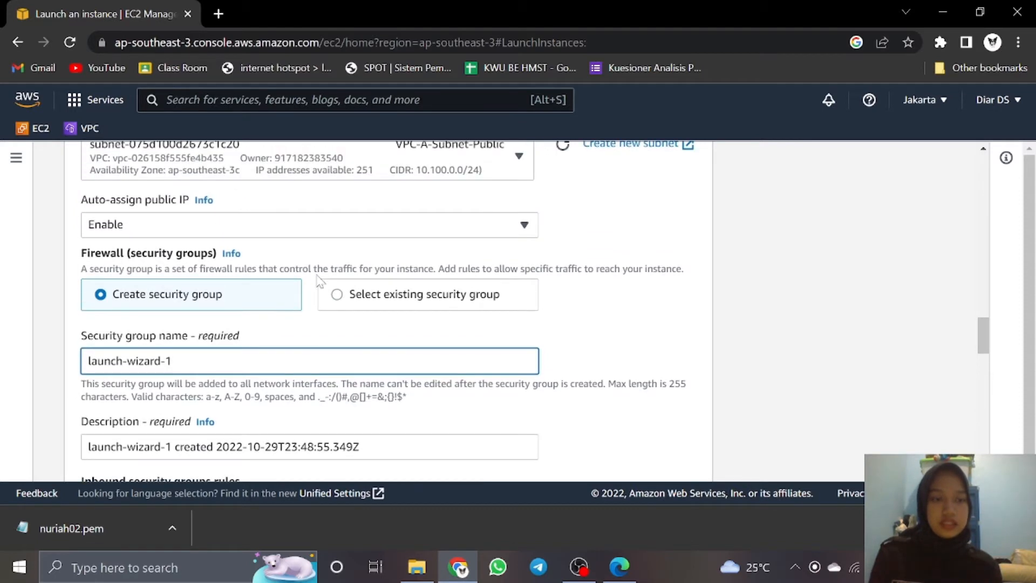
scroll(319, 280, "down", 2)
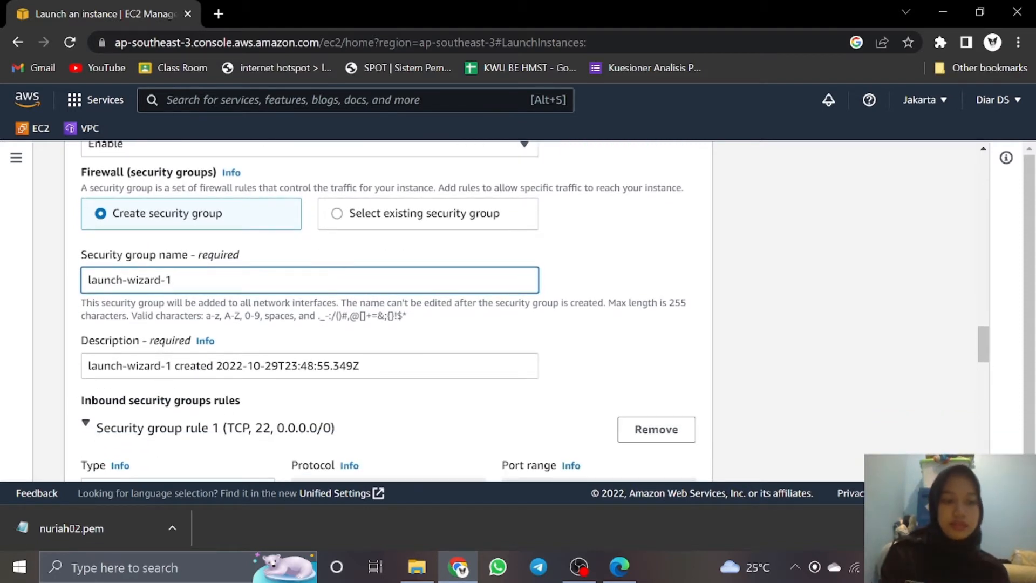
key("ctrl+a")
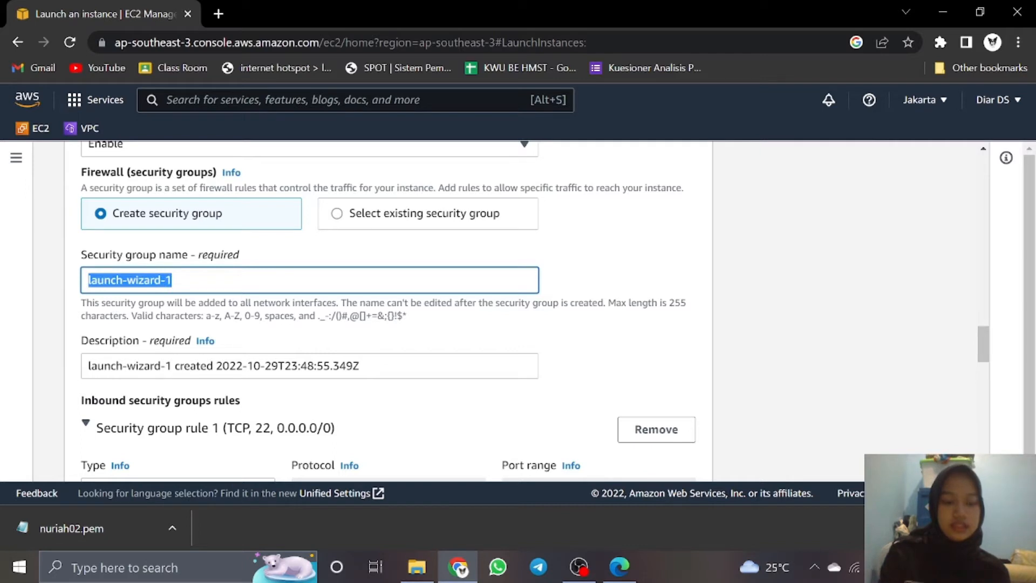
type("V")
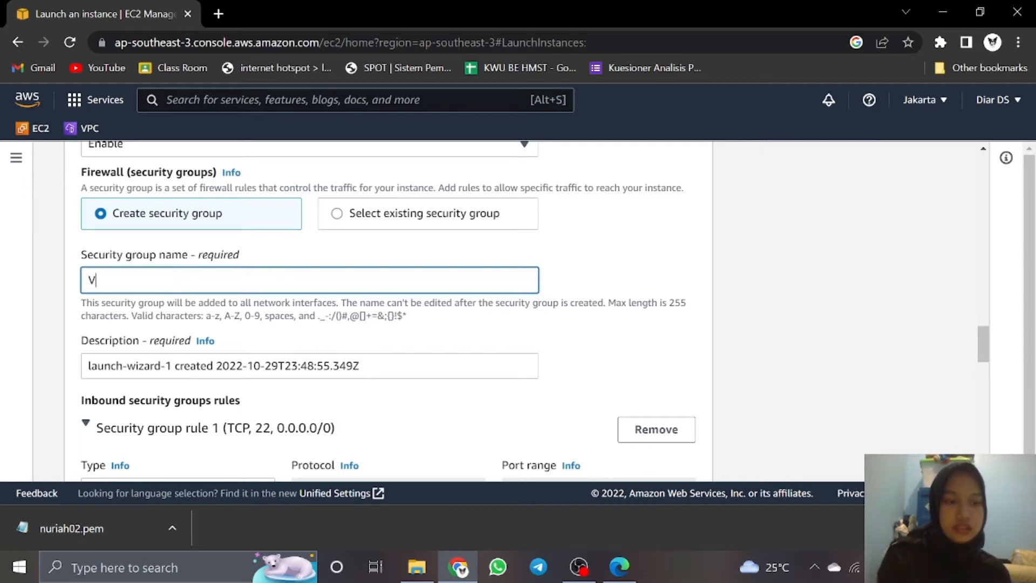
type("PC-")
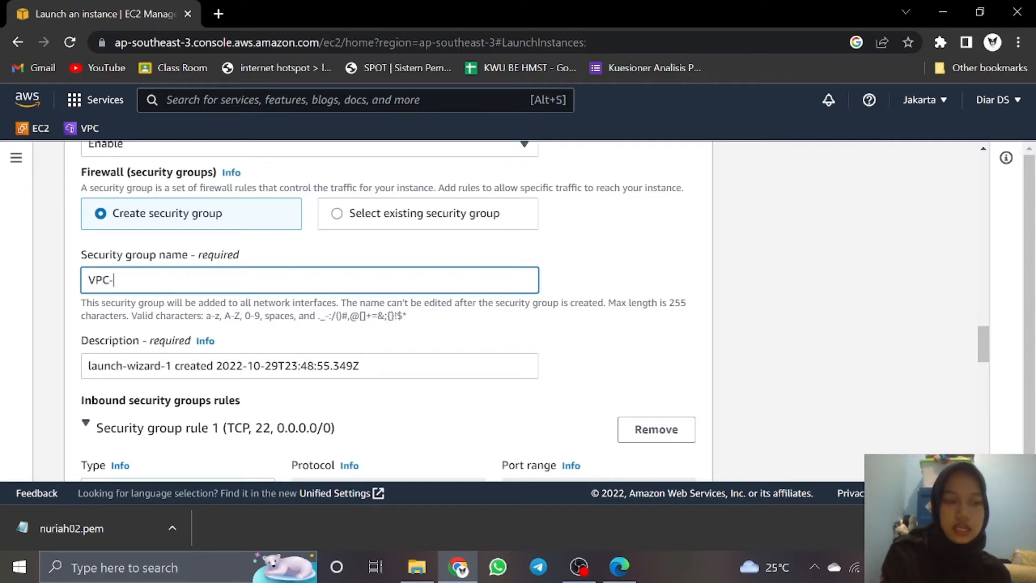
type("A-JTK-P")
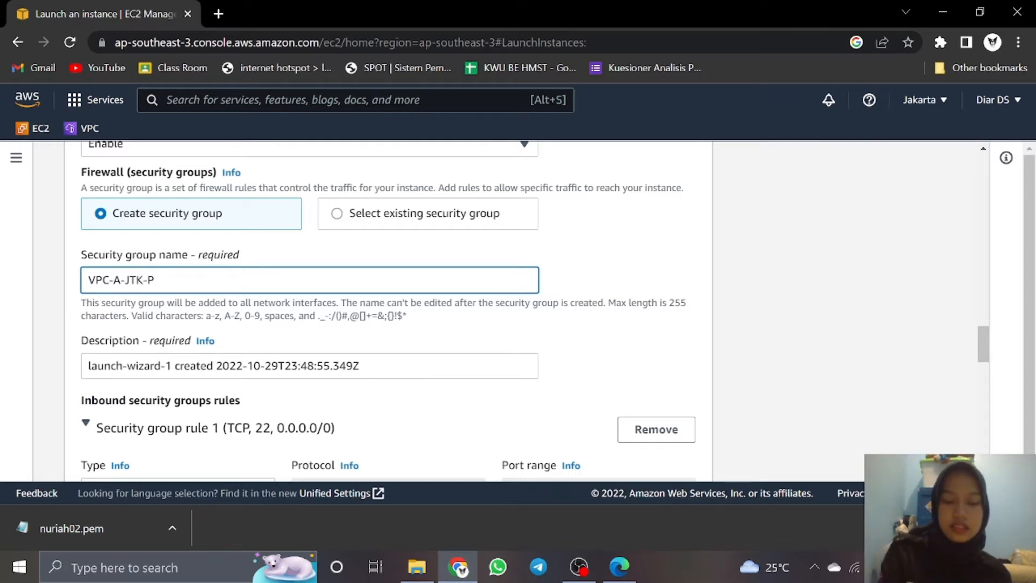
type("bliv")
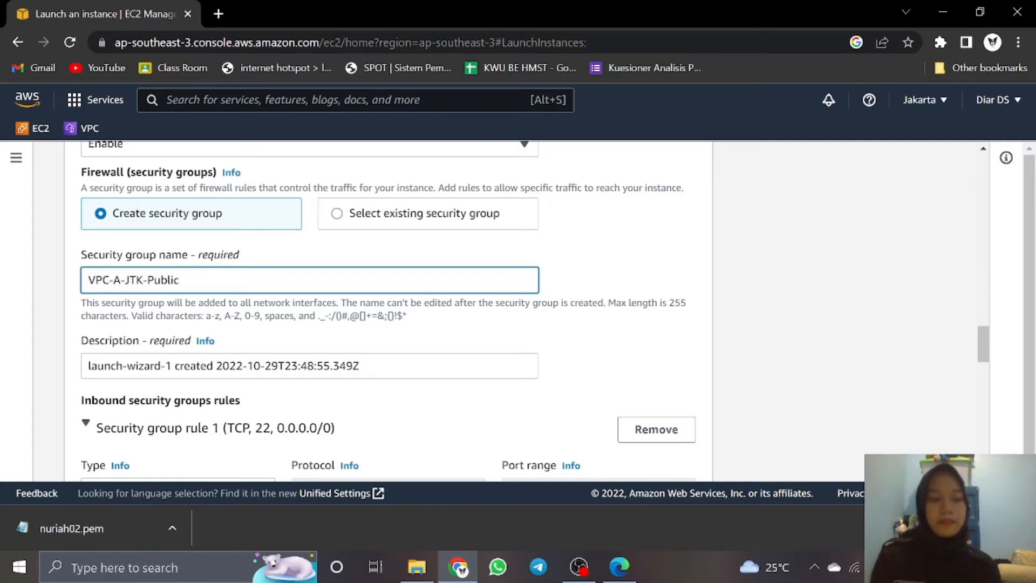
Copy the security group's name and use it to replace the description with VPC-A-JTK-Public.
key("ctrl+a")
key("ctrl+c")
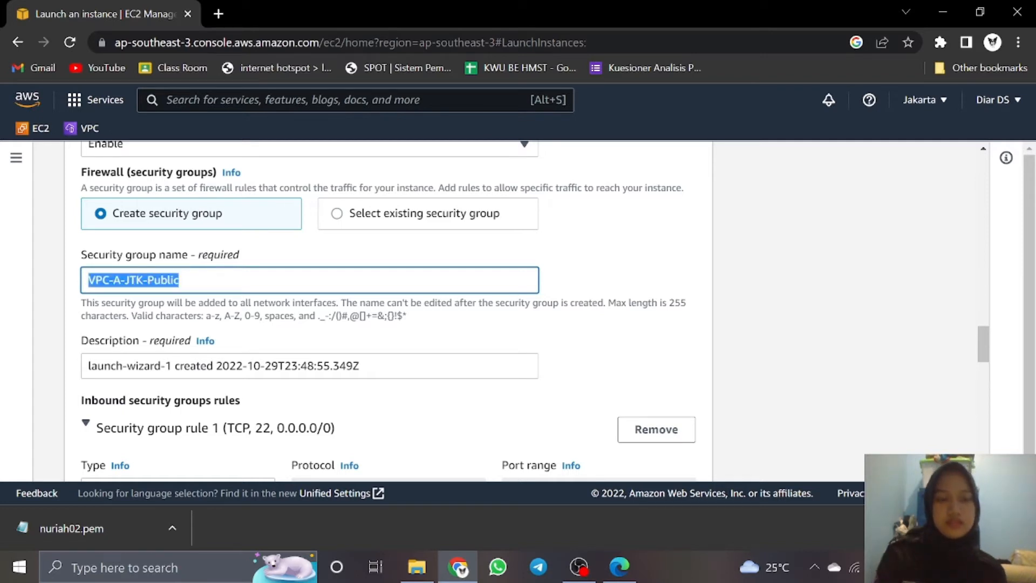
left_click(323, 365)
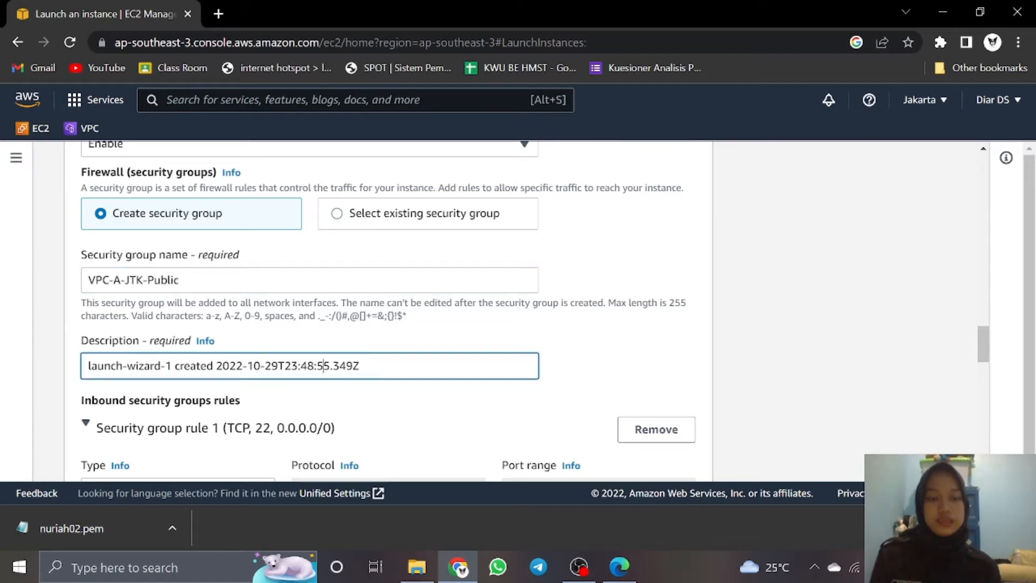
key("ctrl+a")
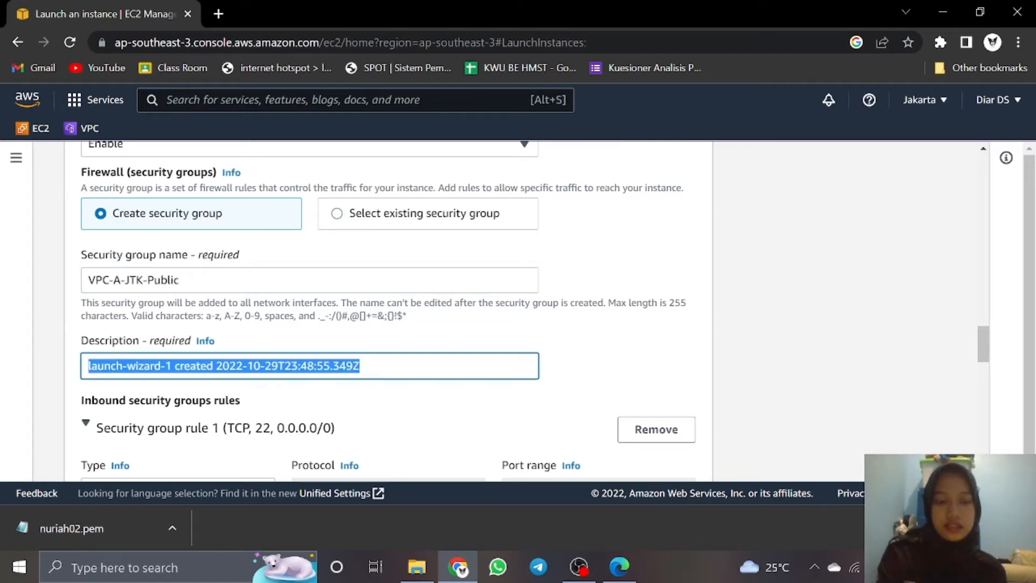
key("ctrl+v")
Set the inbound ssh rule's source type to Custom with 0.0.0.0/0 as the source.
scroll(340, 367, "down", 3)
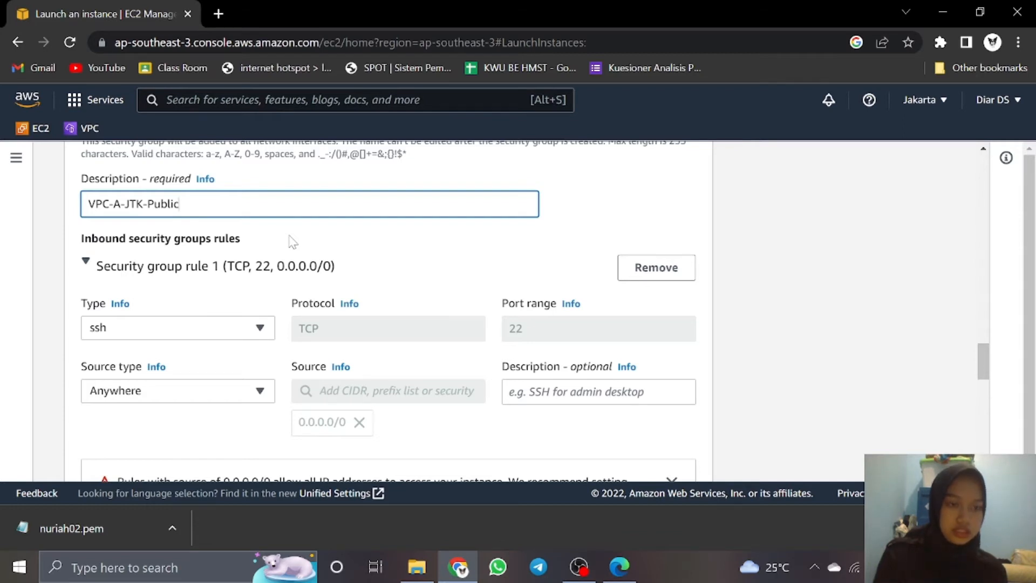
left_click(238, 389)
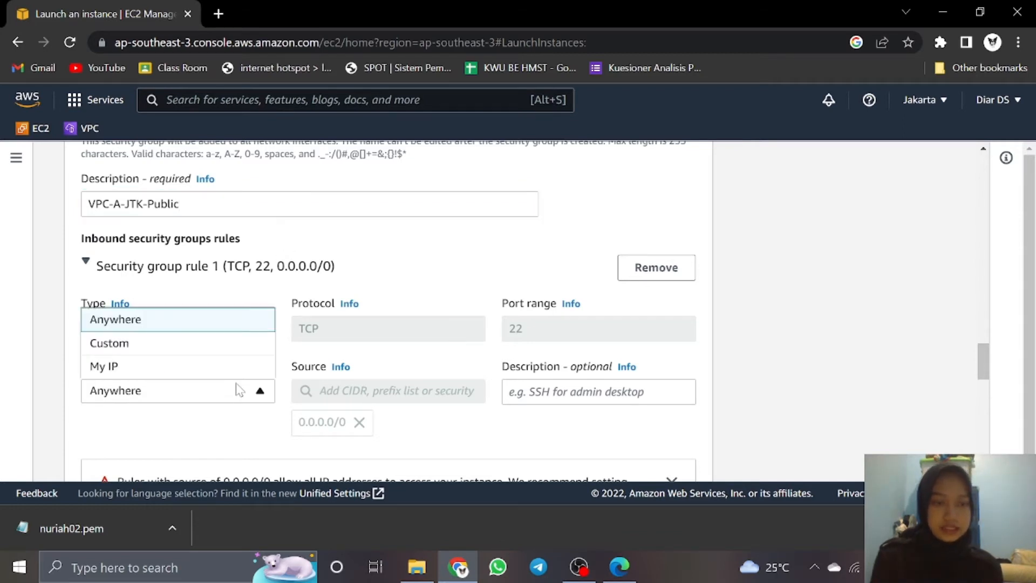
left_click(236, 345)
left_click(317, 384)
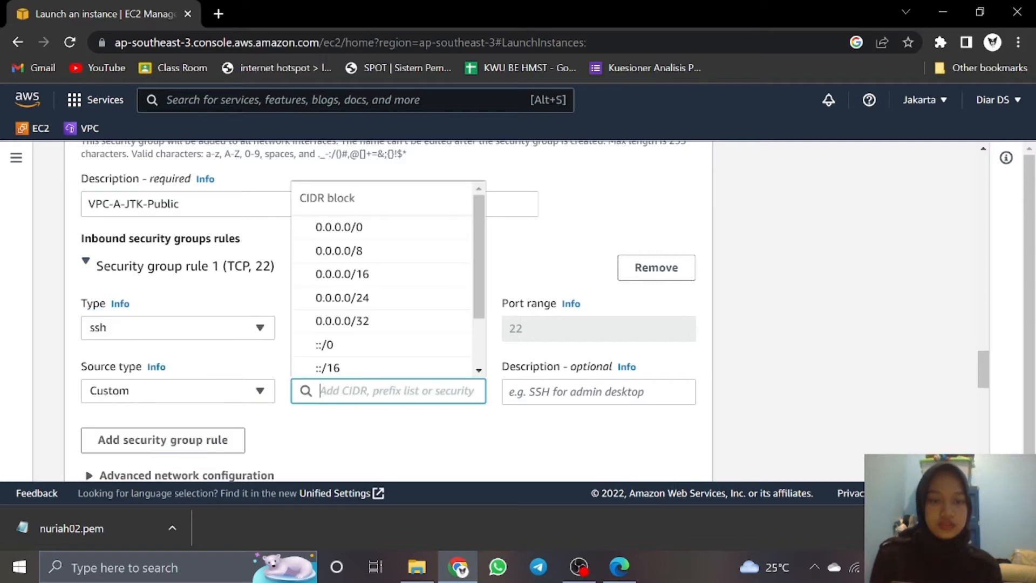
left_click(353, 229)
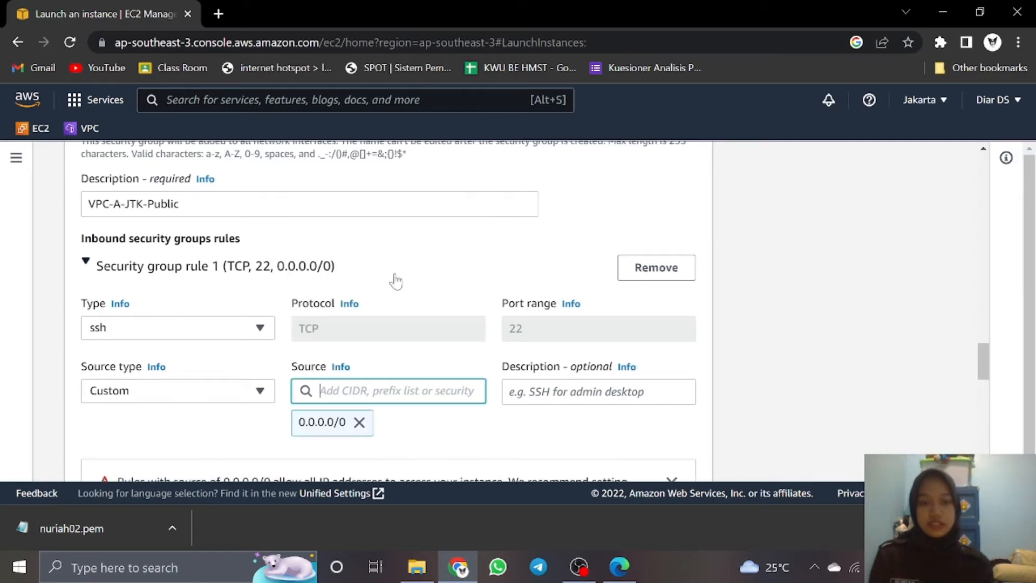
scroll(434, 345, "down", 4)
scroll(435, 345, "down", 5)
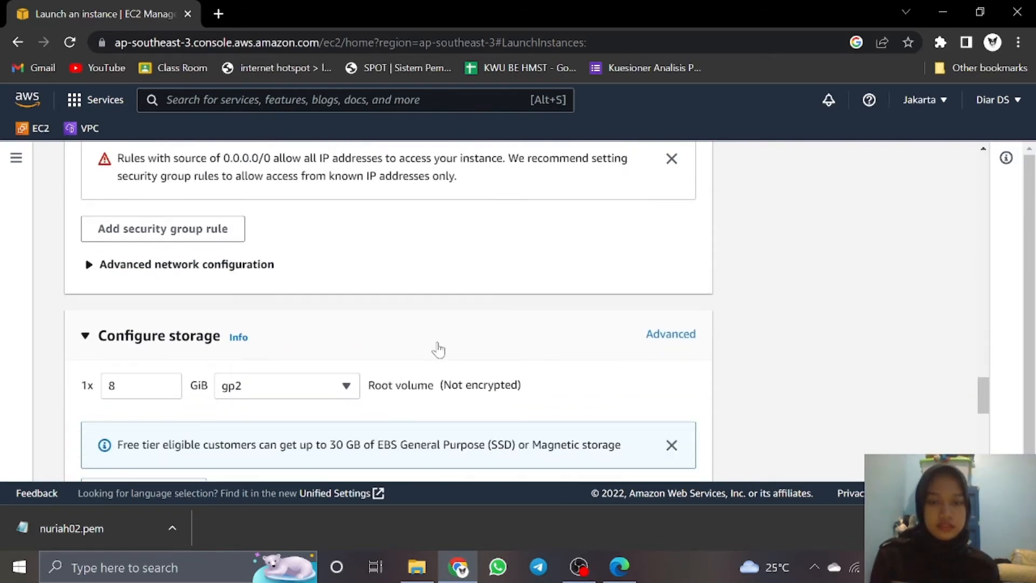
scroll(438, 350, "up", 15)
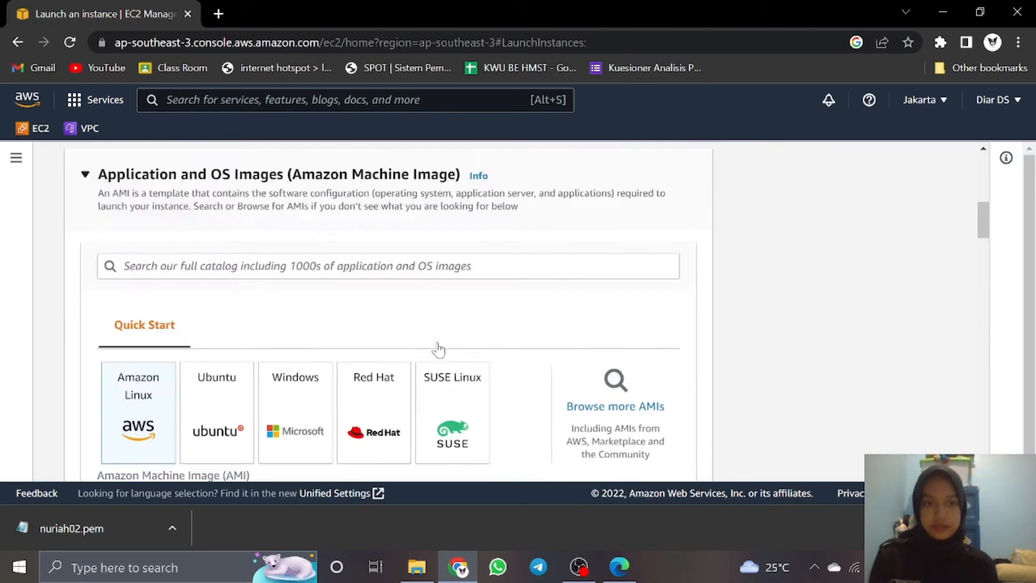
scroll(438, 350, "down", 3)
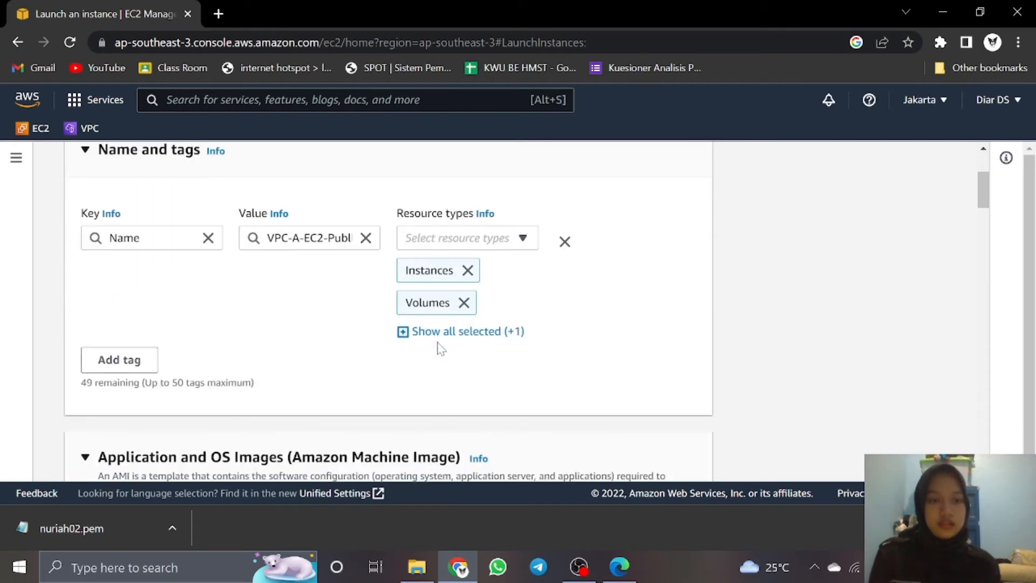
Review the instance's tags, AMI, instance type, key pair, network, security group and storage settings through to the launch summary.
scroll(464, 332, "down", 7)
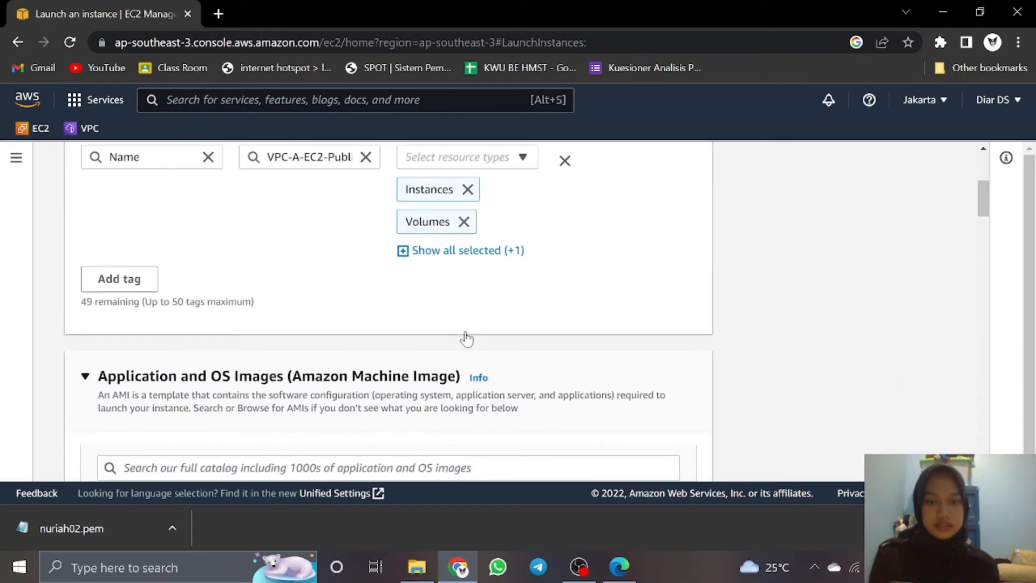
scroll(468, 338, "down", 8)
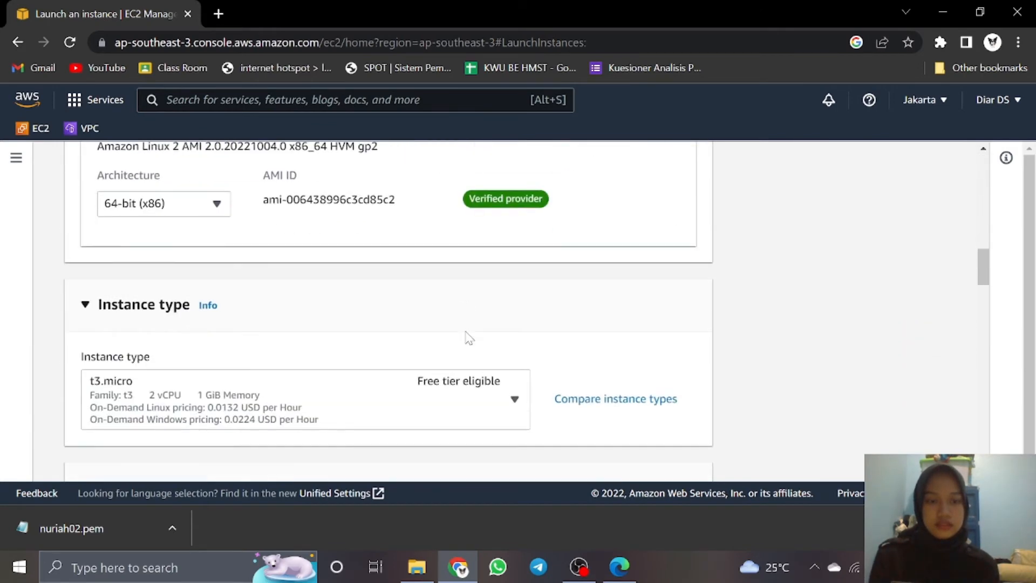
scroll(467, 338, "up", 7)
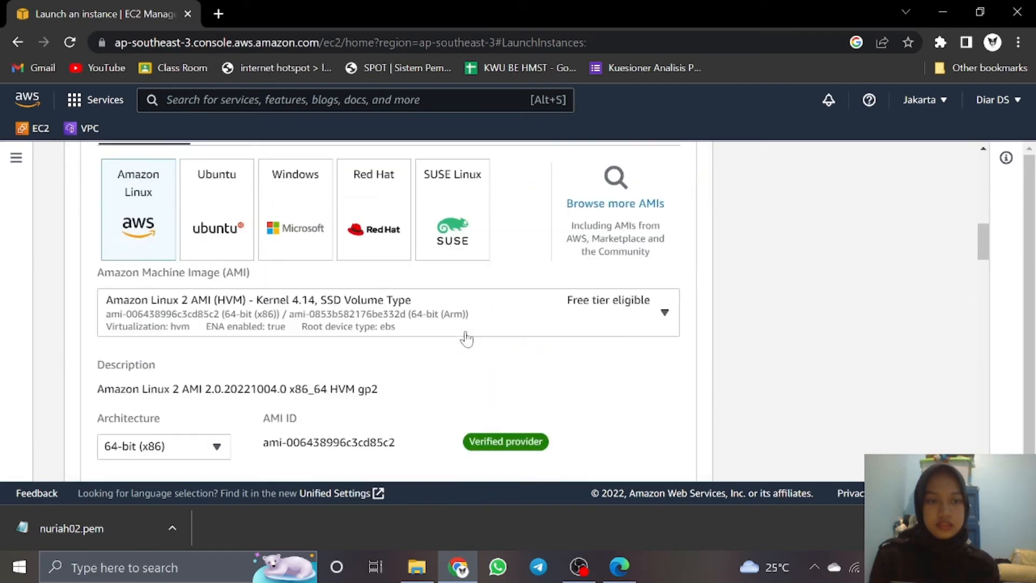
scroll(467, 338, "down", 10)
scroll(466, 339, "down", 1)
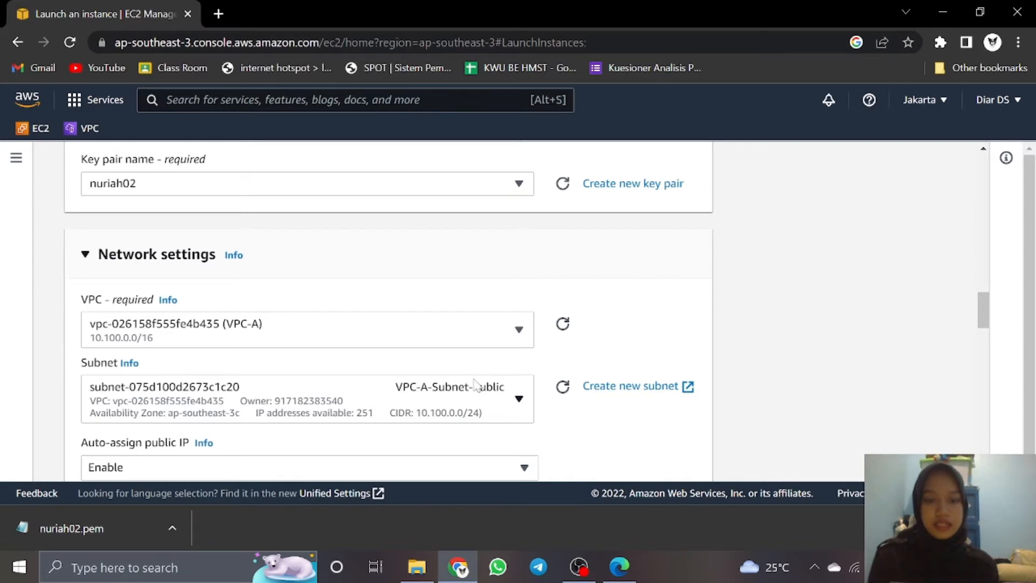
scroll(474, 386, "down", 3)
scroll(382, 359, "down", 3)
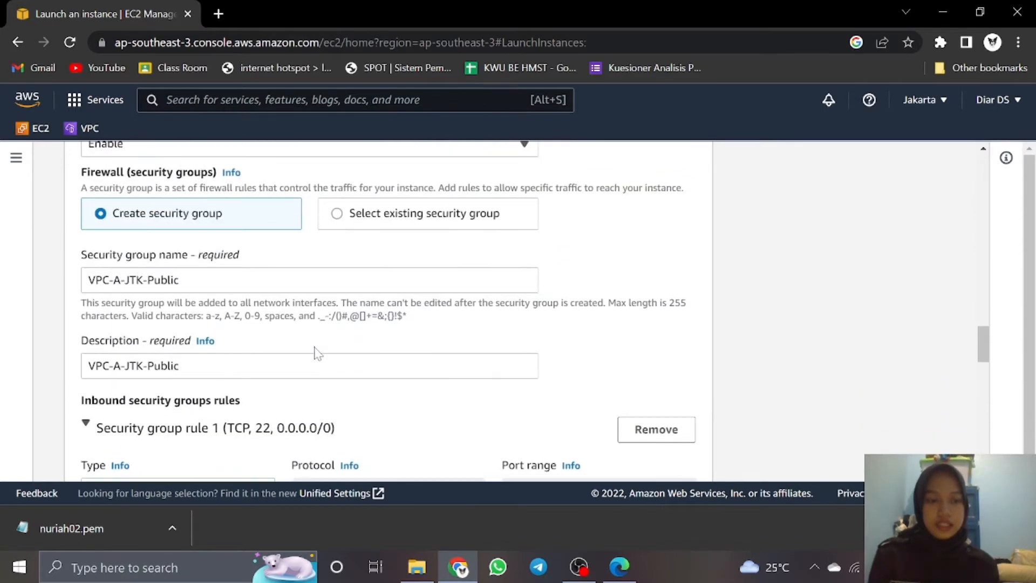
scroll(388, 310, "down", 3)
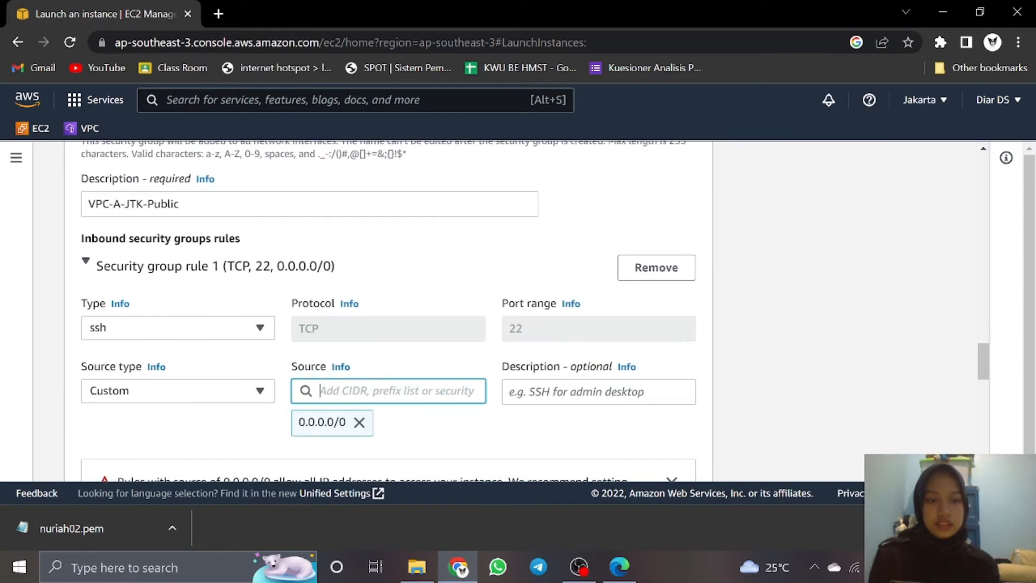
scroll(492, 377, "down", 15)
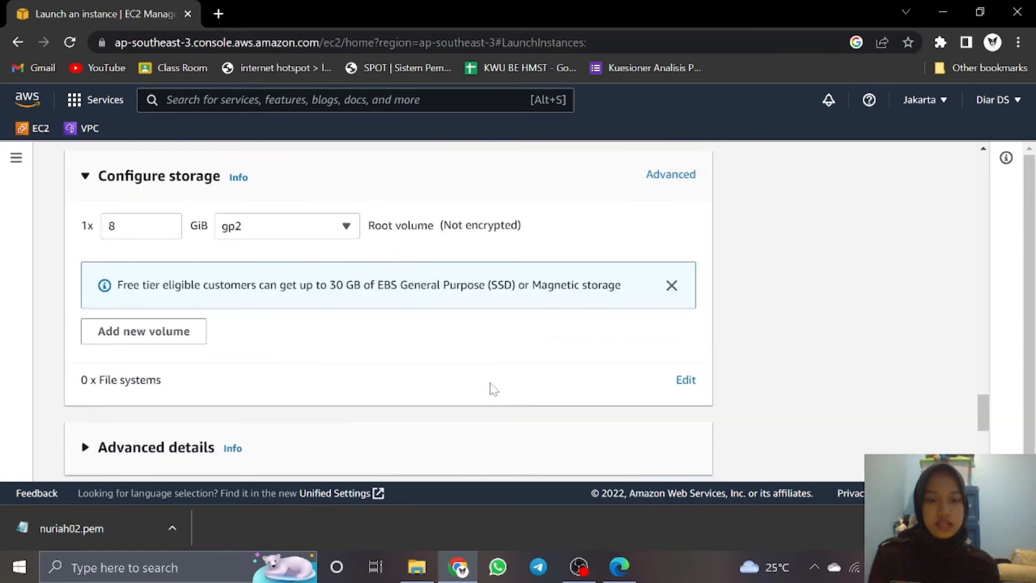
scroll(492, 367, "down", 2)
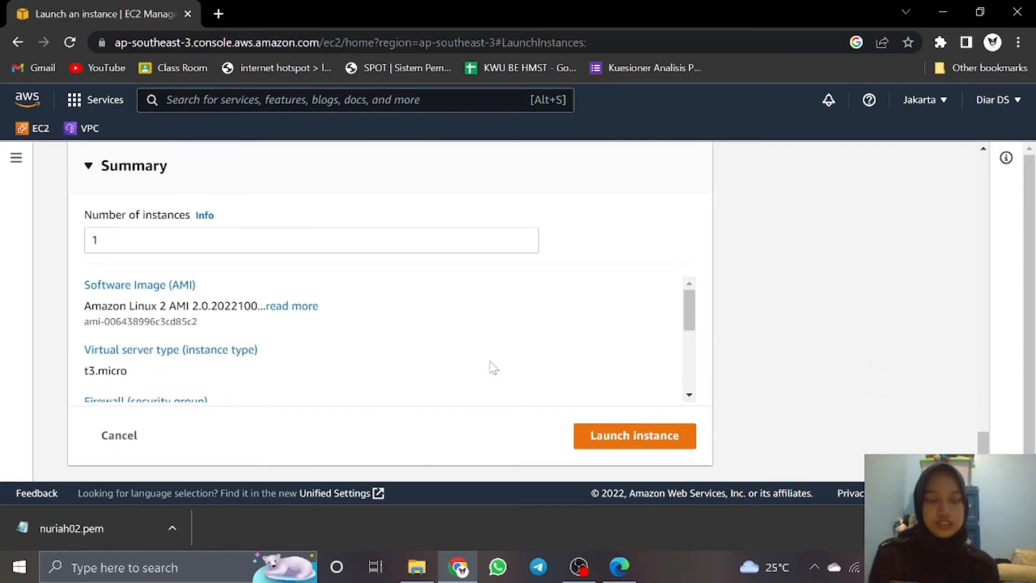
Launch the configured instance and open the list of all instances.
left_click(671, 440)
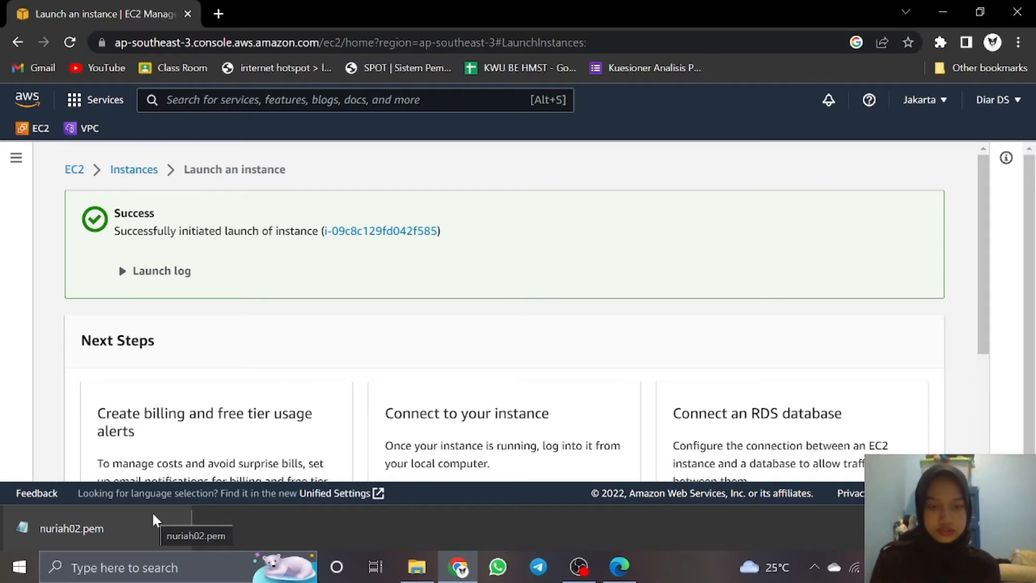
scroll(393, 323, "down", 3)
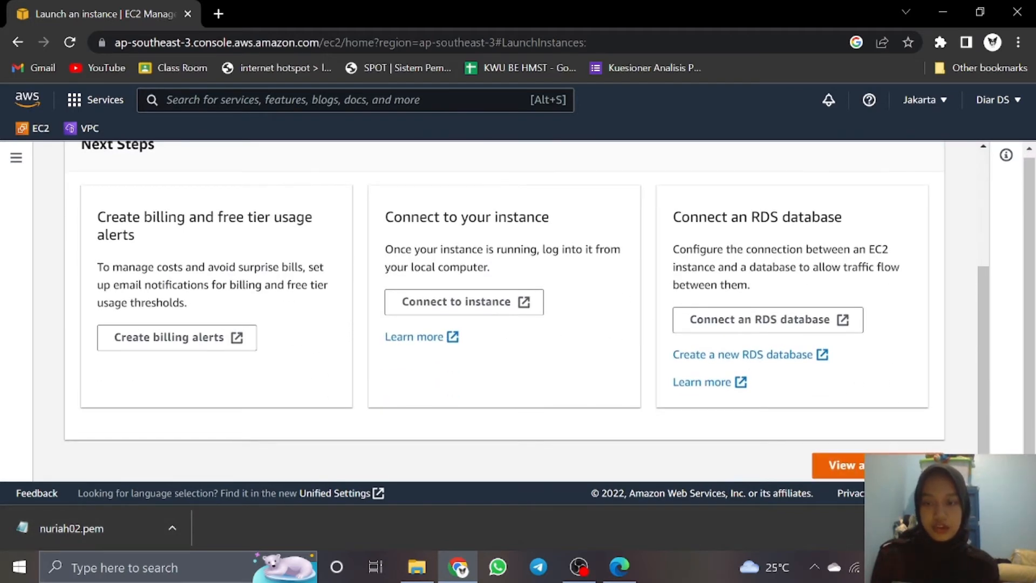
left_click(841, 465)
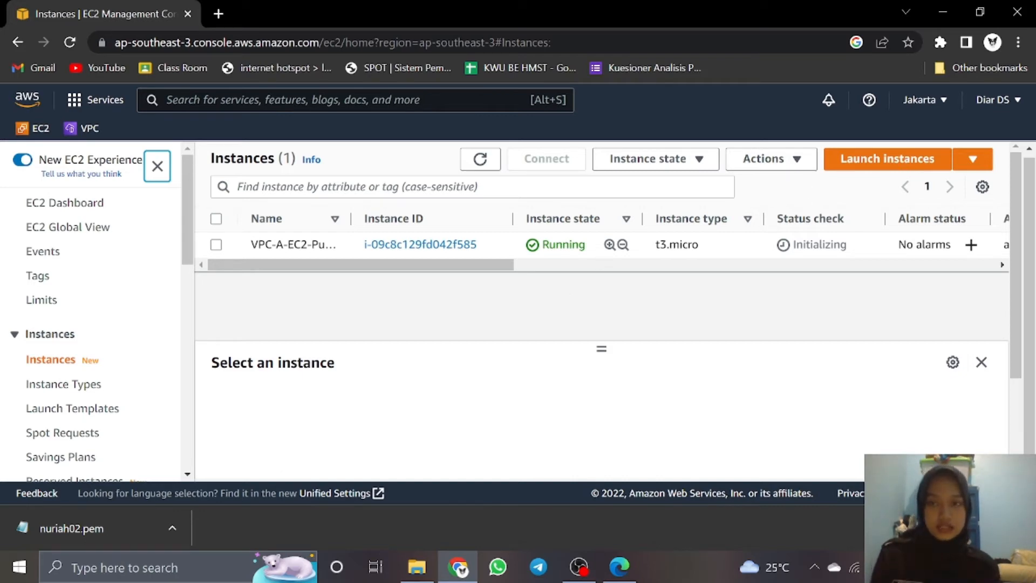
Start launching another instance and set its Name tag value to VPC-A-EC2-Private.
left_click(877, 162)
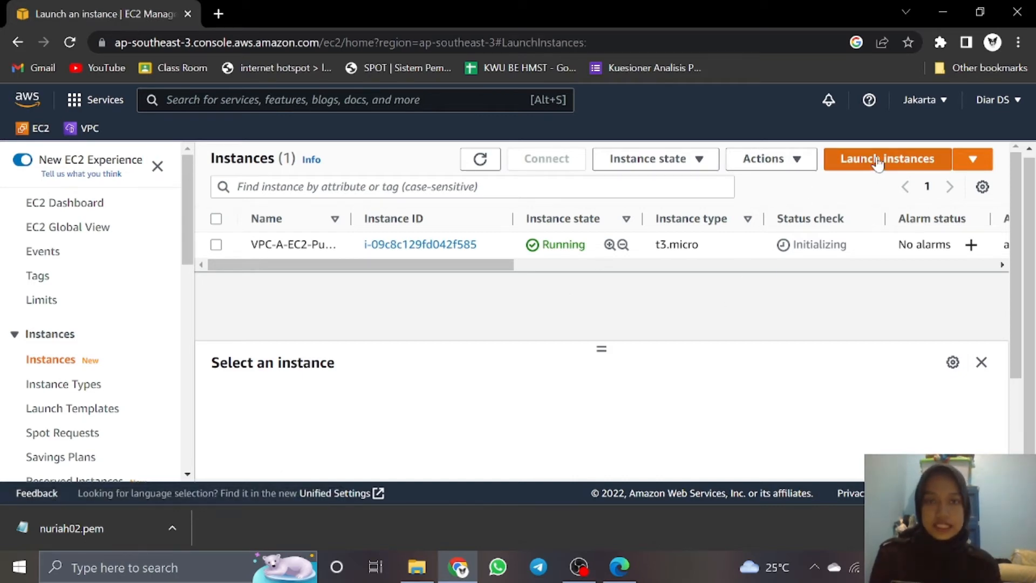
scroll(876, 162, "down", 3)
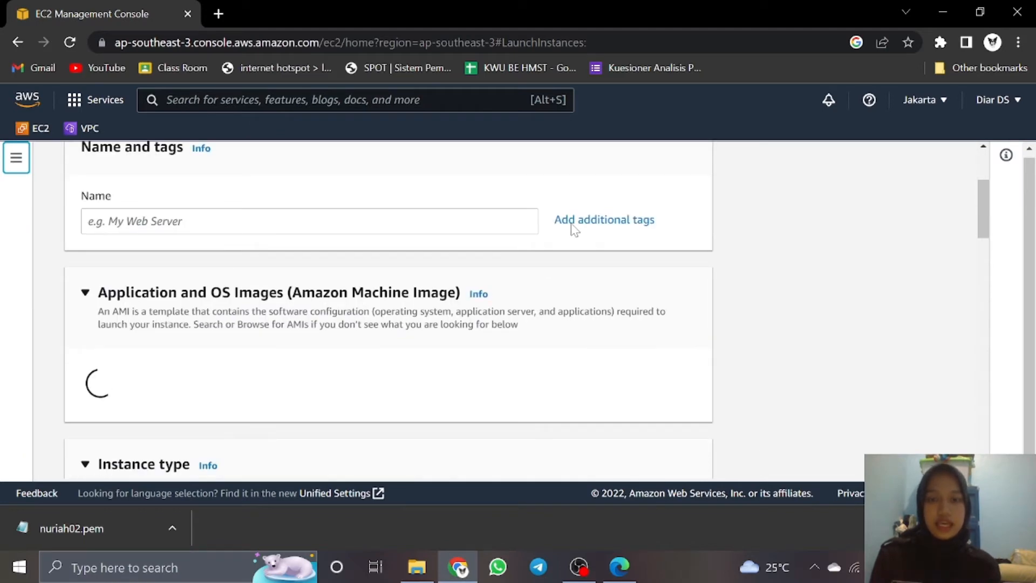
left_click(603, 220)
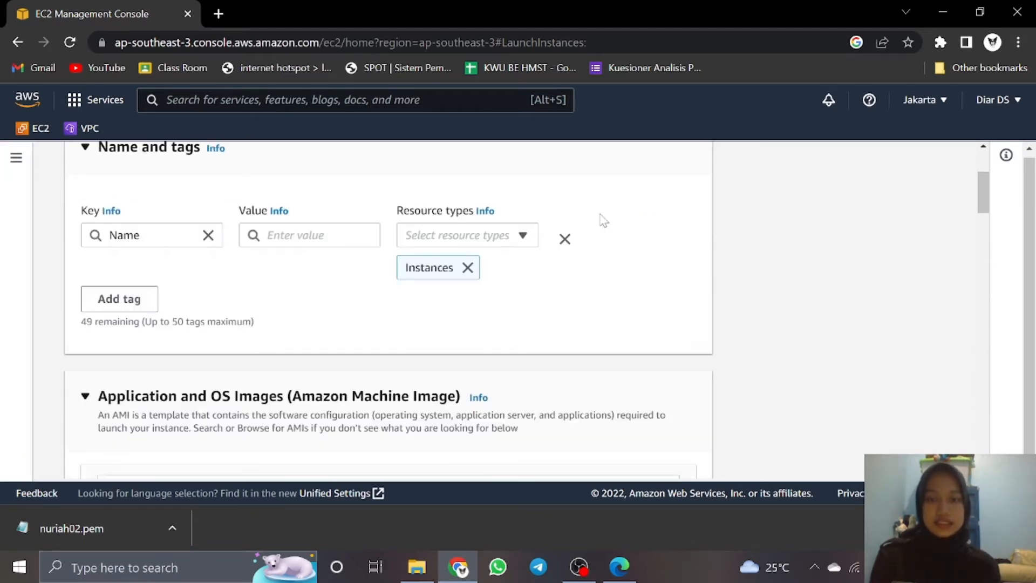
left_click(300, 235)
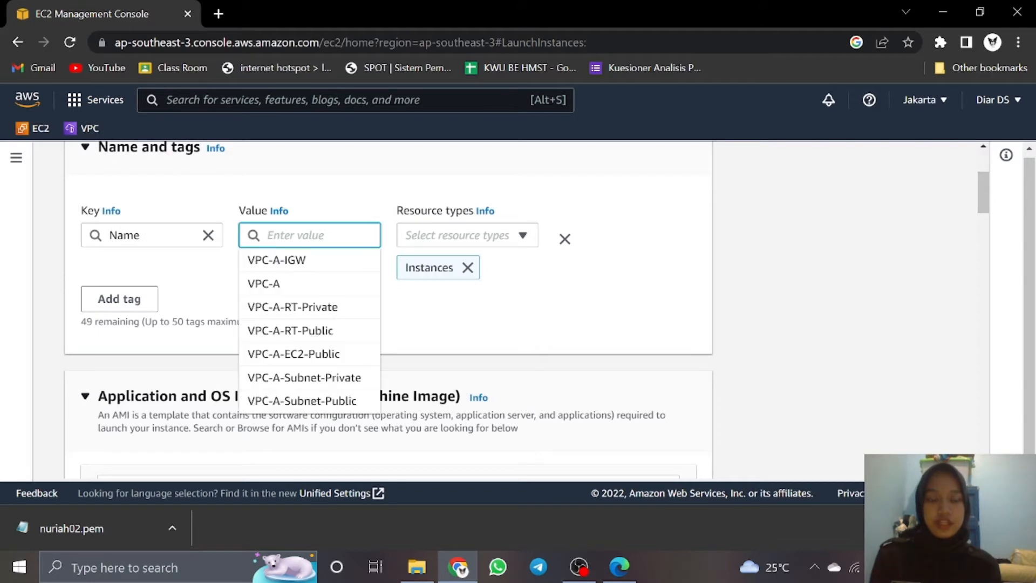
type("V")
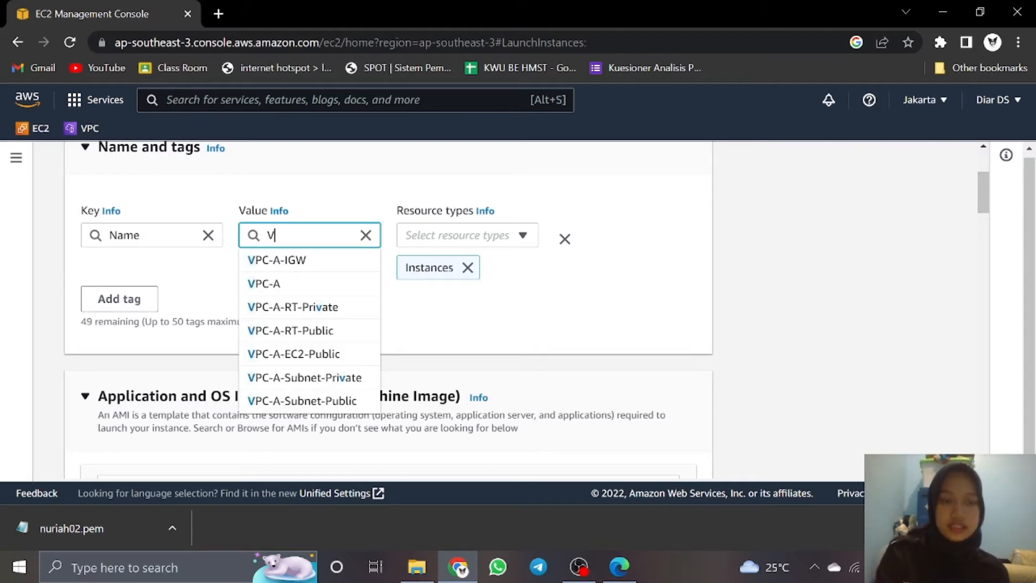
type("PC-A-")
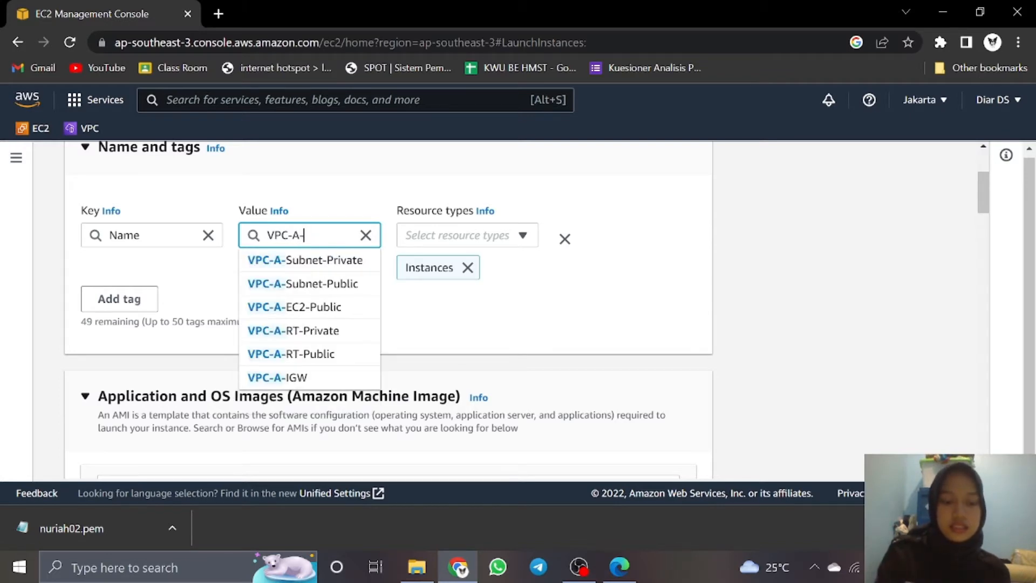
type("EC2")
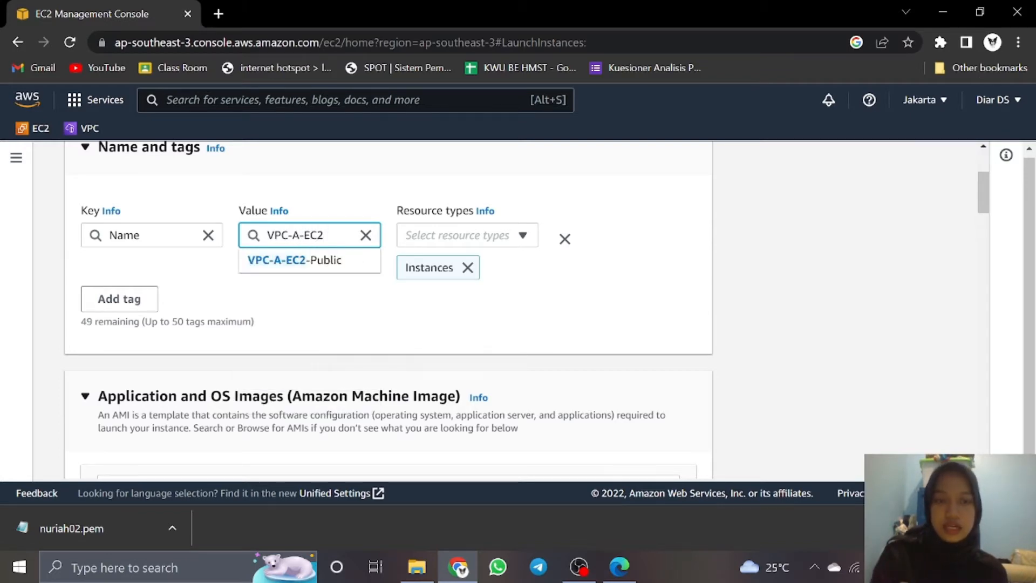
type("-P")
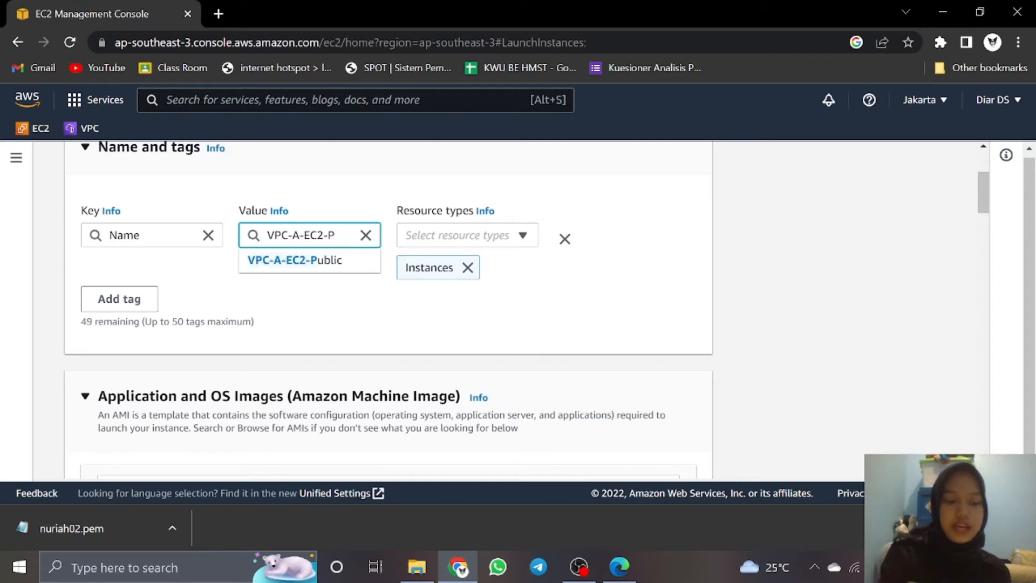
type("rivate")
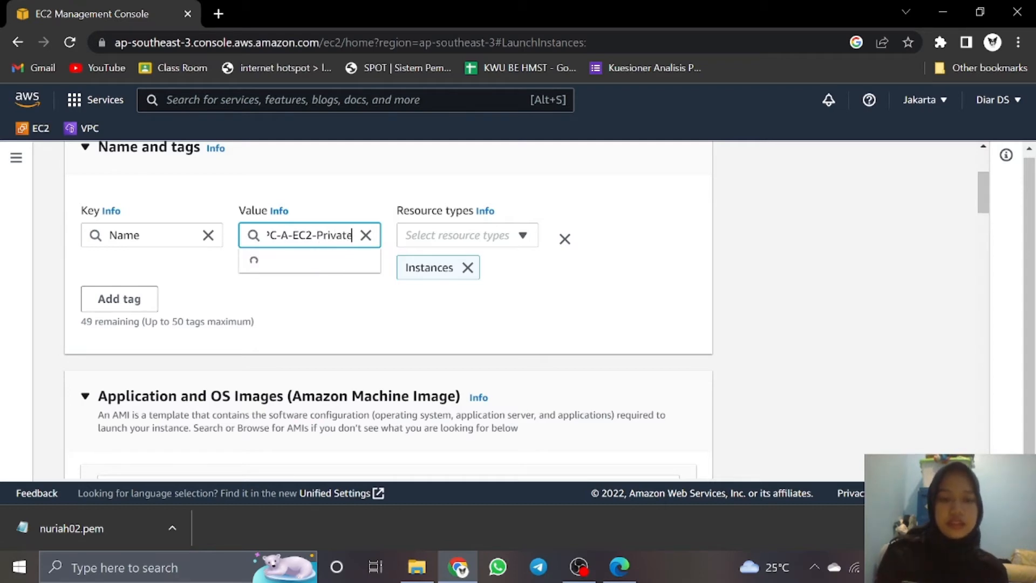
Extend the Name tag's resource types to include Volumes and Network interfaces.
left_click(518, 236)
left_click(501, 283)
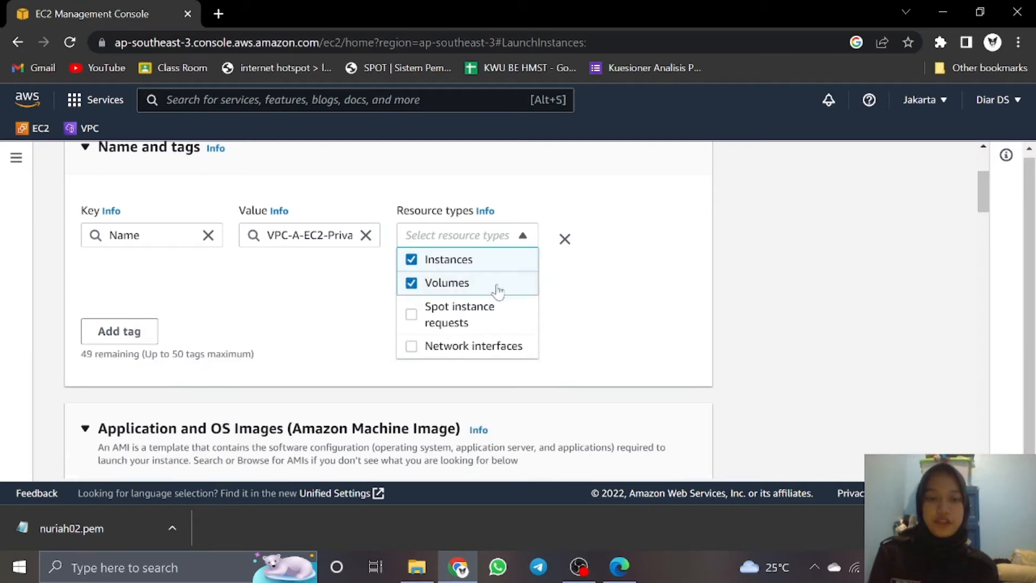
left_click(499, 345)
scroll(398, 331, "down", 2)
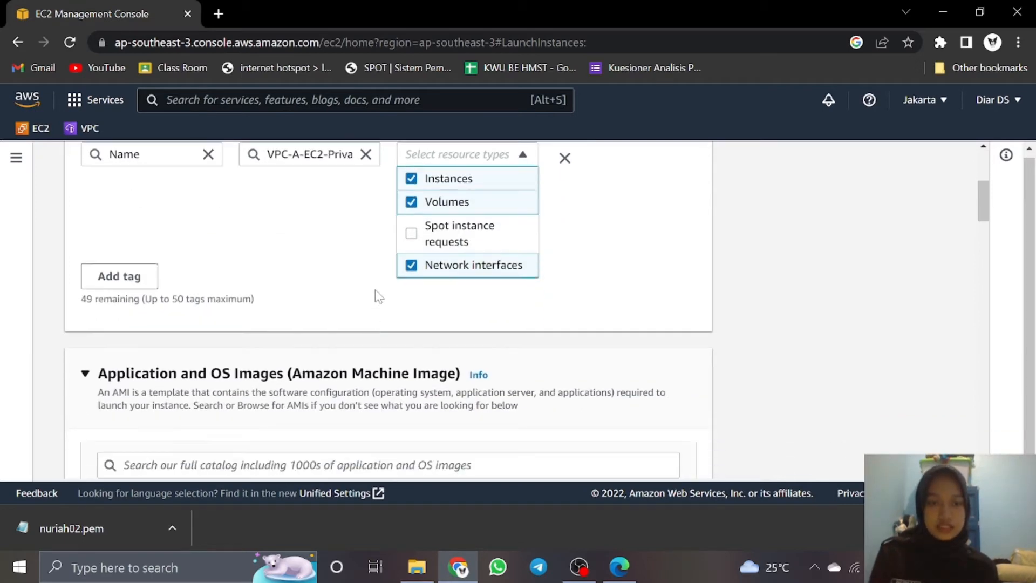
left_click(375, 294)
Choose the Amazon Linux 2 AMI (HVM) - Kernel 4.14, SSD Volume Type as the instance's machine image.
scroll(378, 295, "down", 2)
scroll(382, 296, "down", 2)
scroll(382, 295, "up", 1)
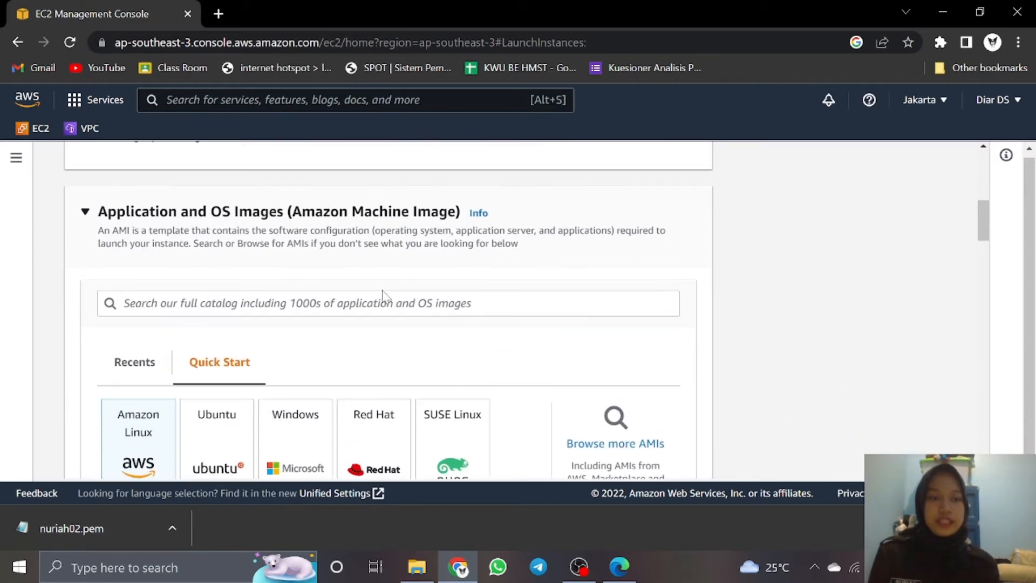
scroll(216, 367, "down", 1)
scroll(154, 372, "down", 4)
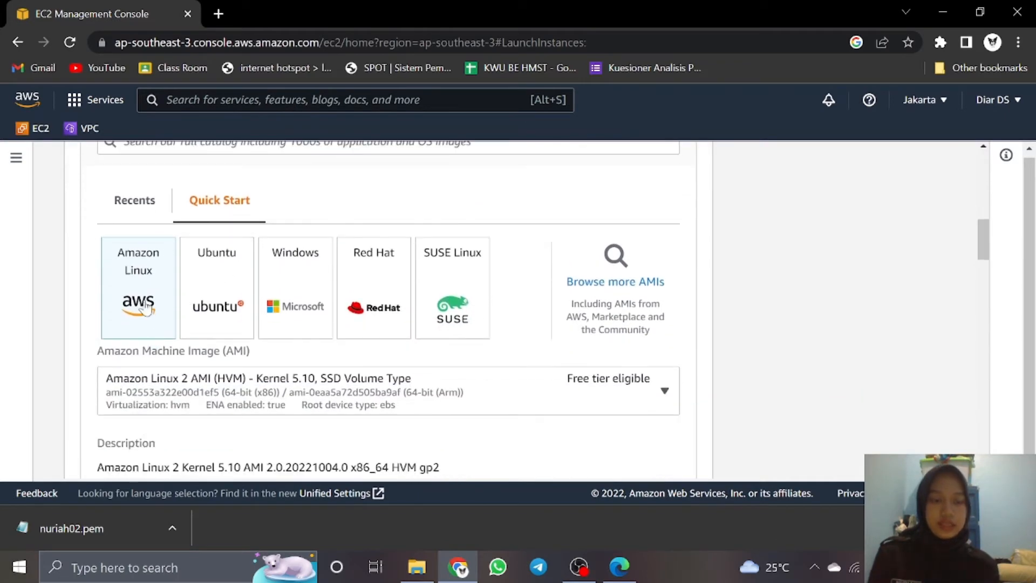
left_click(276, 245)
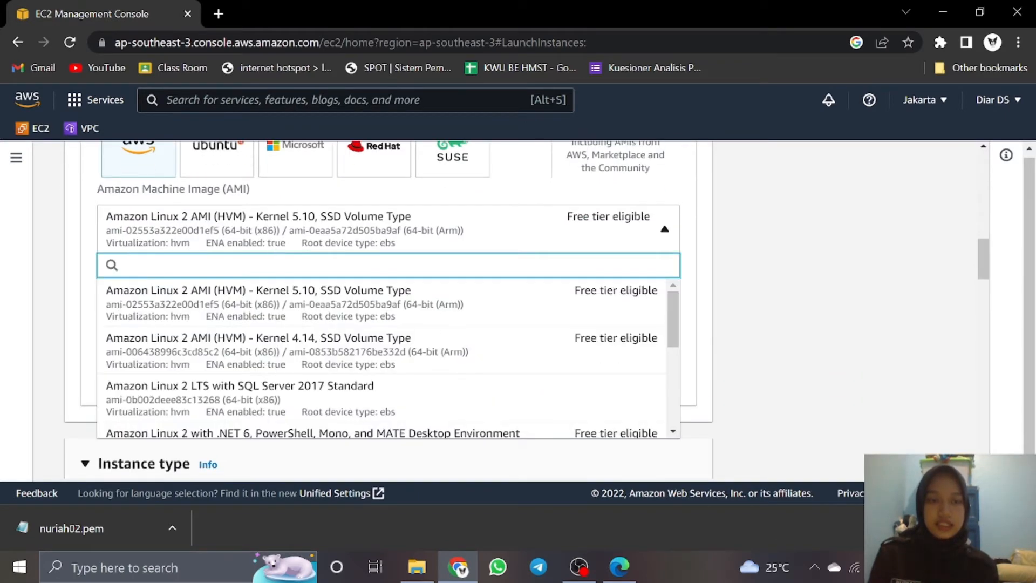
left_click(293, 341)
Select the existing key pair that matches the downloaded .pem file for logging in to the instance.
scroll(348, 243, "down", 4)
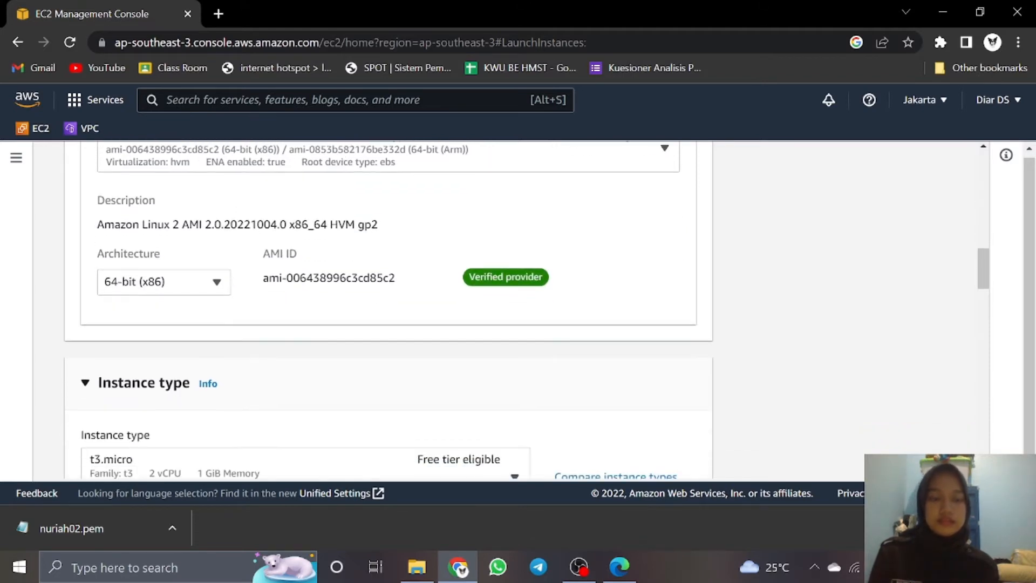
scroll(344, 330, "down", 3)
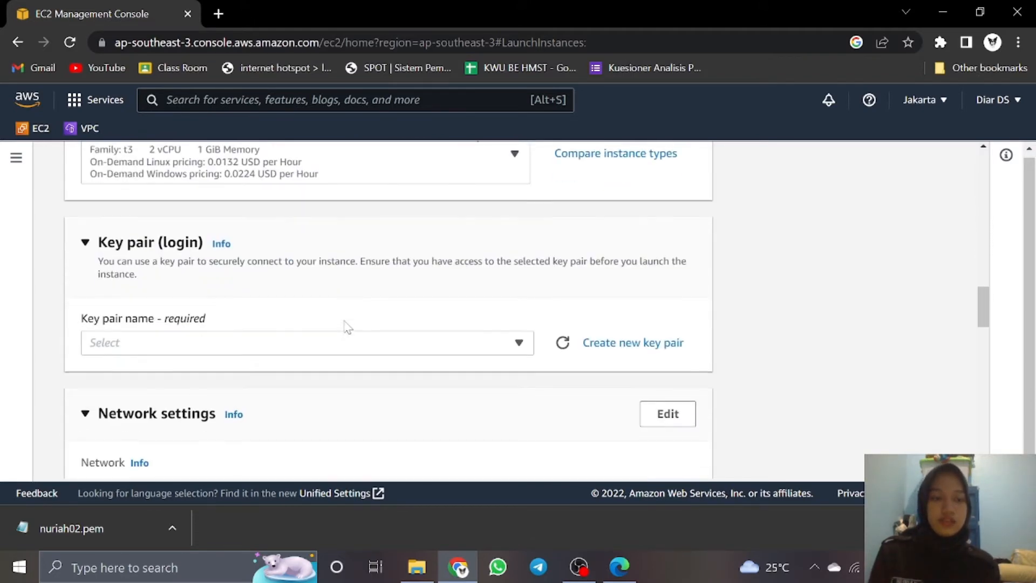
left_click(318, 345)
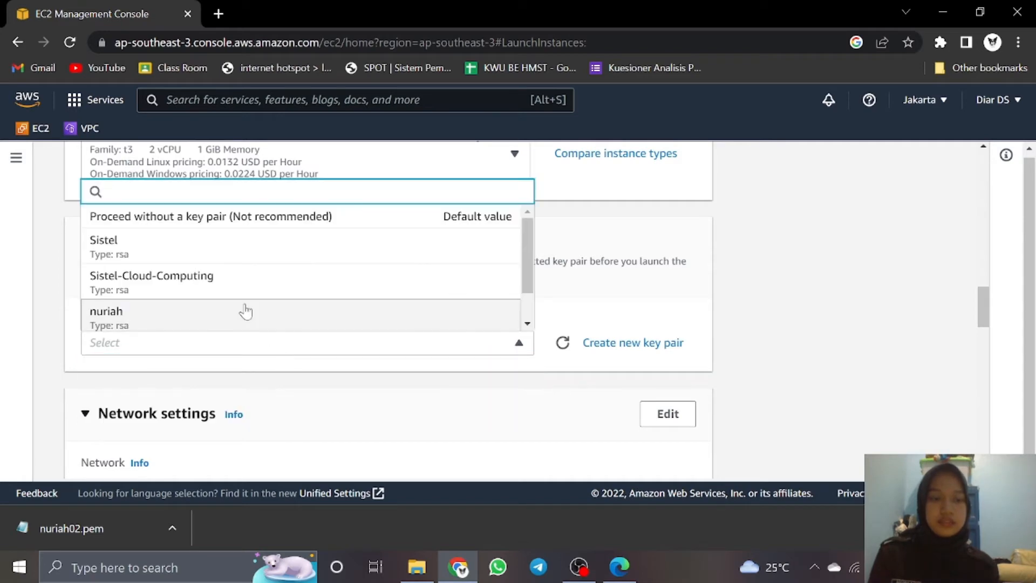
scroll(246, 277, "down", 2)
left_click(227, 326)
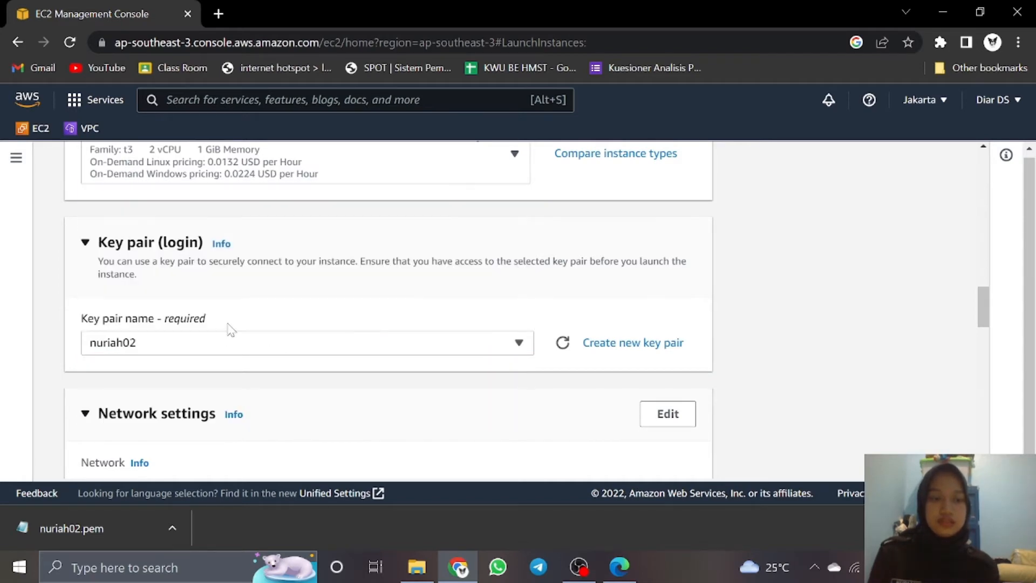
Edit the instance's network settings and select VPC-A as its VPC.
scroll(328, 329, "down", 5)
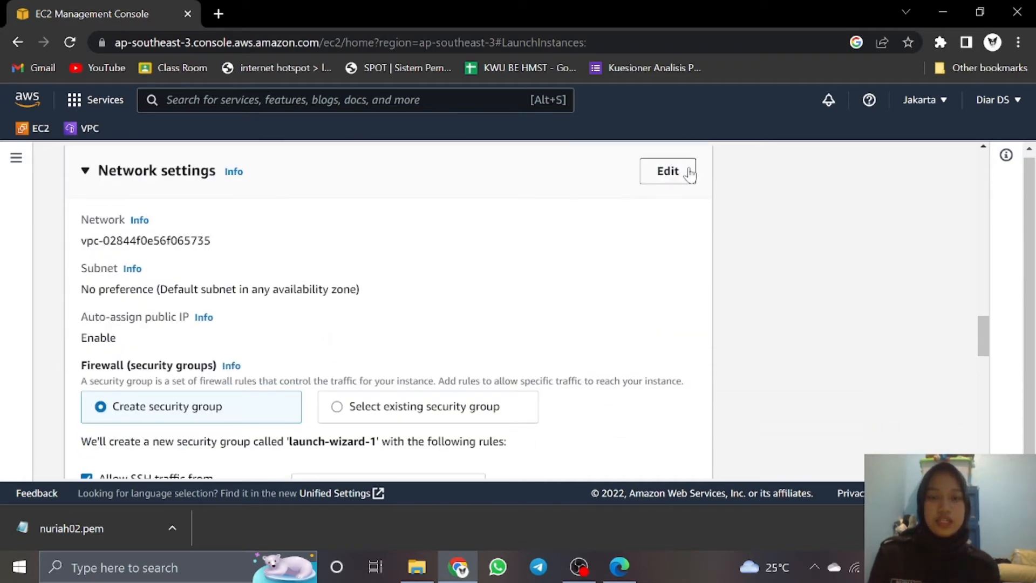
left_click(677, 174)
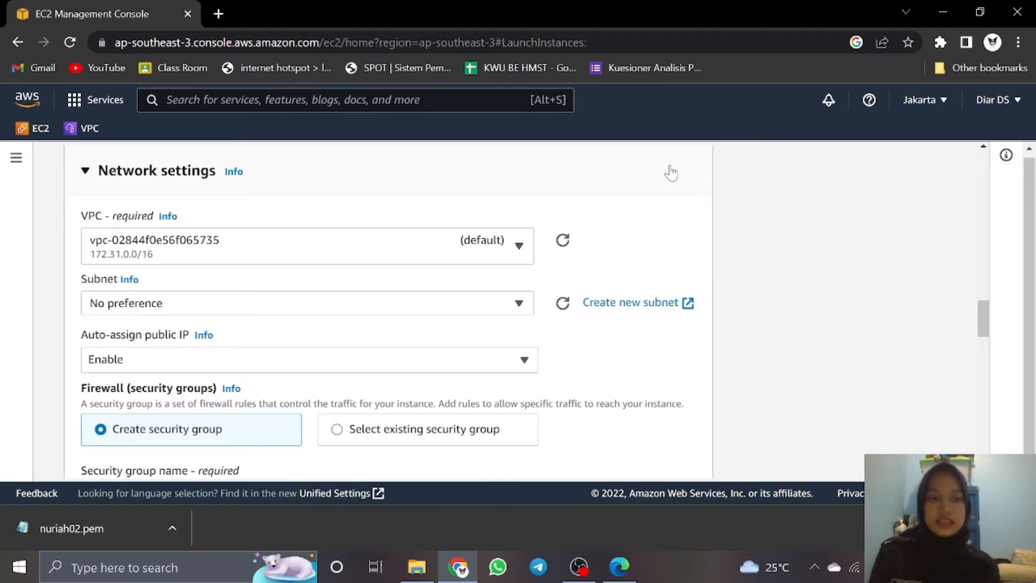
left_click(411, 240)
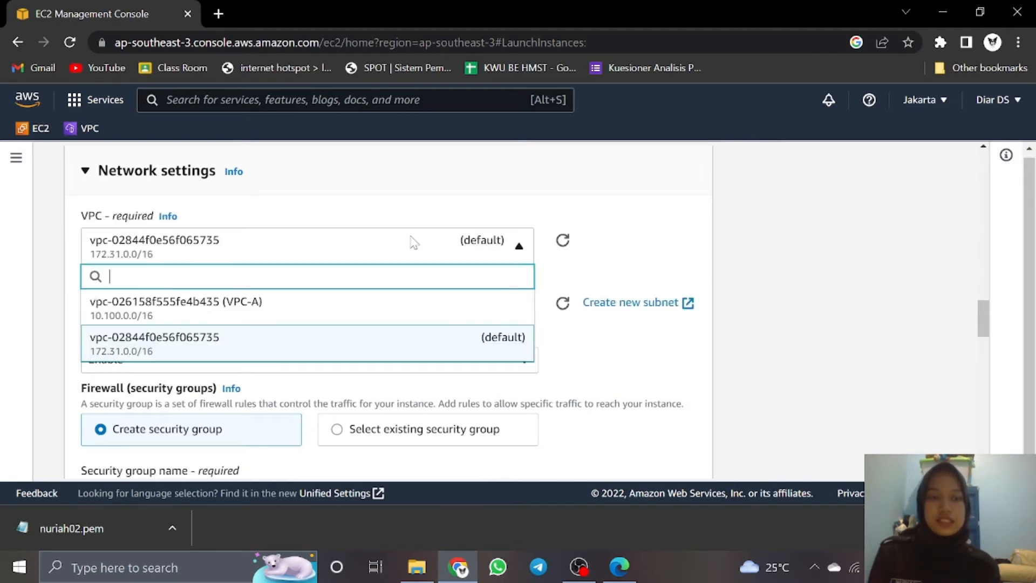
left_click(393, 307)
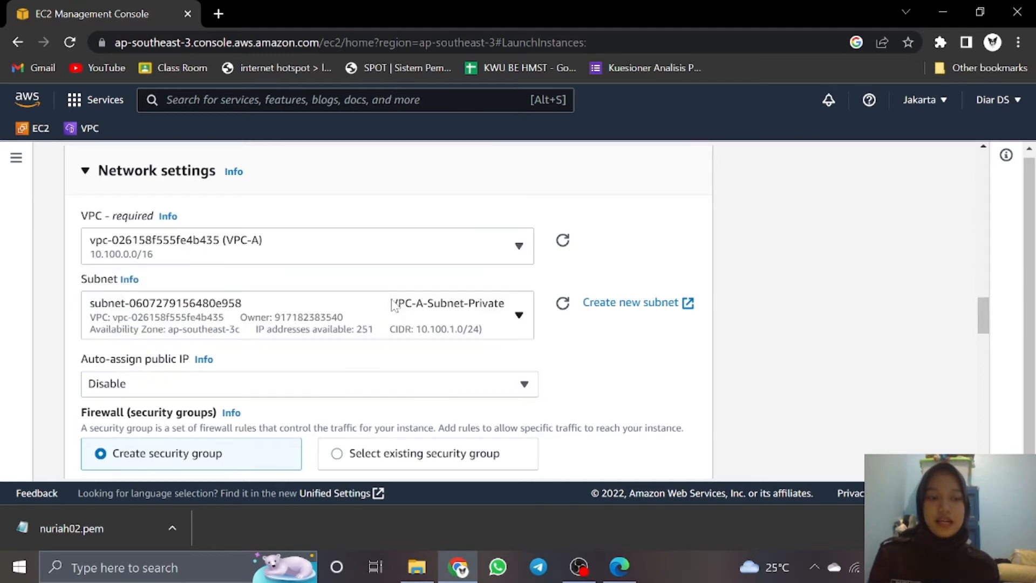
scroll(391, 259, "down", 2)
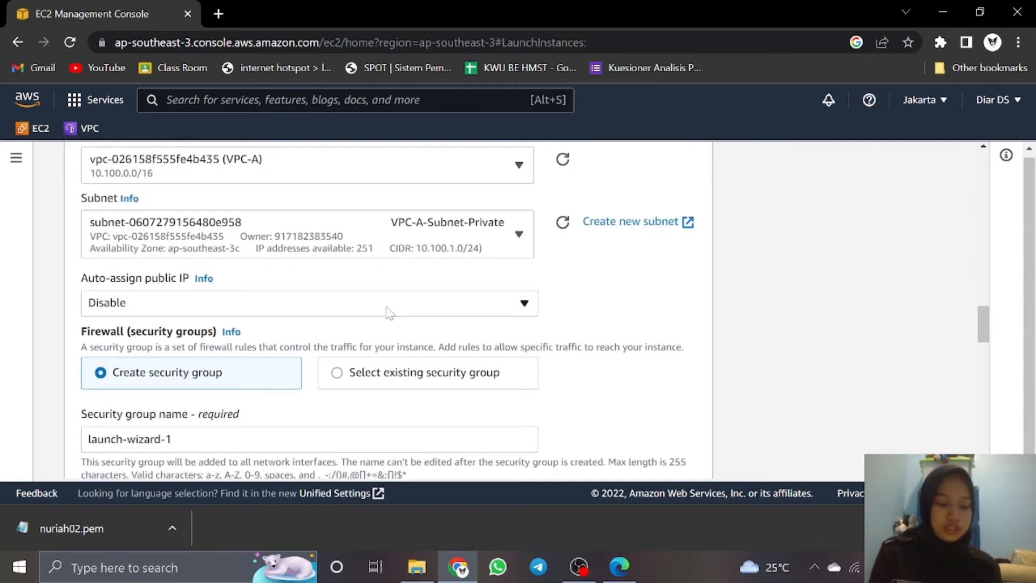
scroll(428, 318, "down", 2)
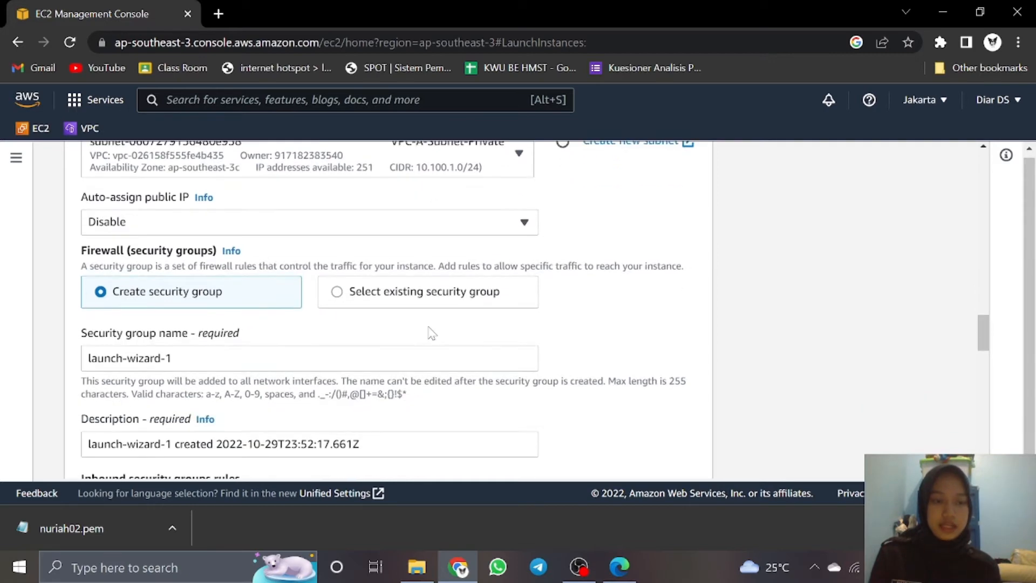
Name the new security group VPC-A-JKT-Private.
left_click(172, 359)
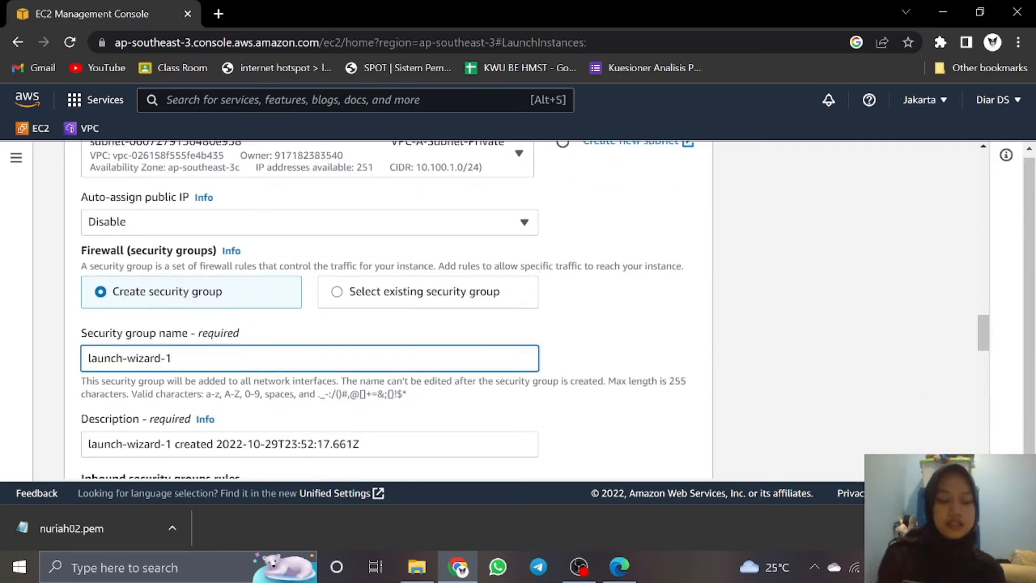
key("ctrl+a")
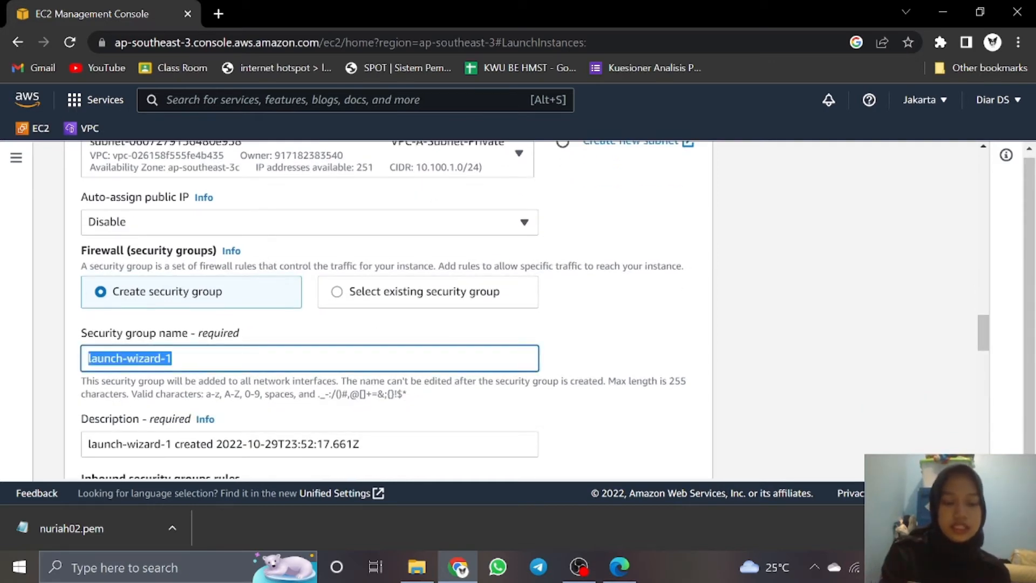
key("BackSpace")
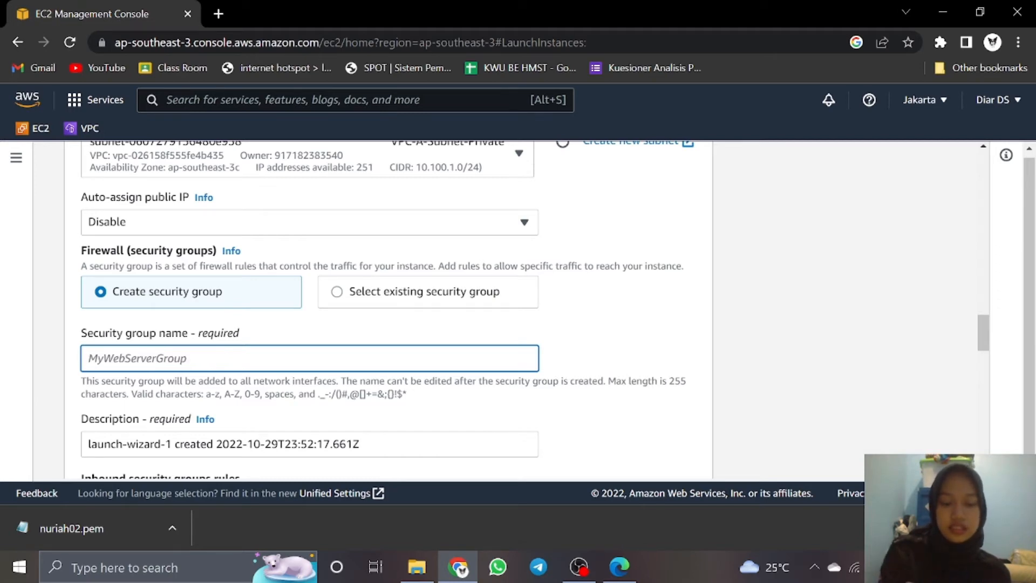
type("VPC-A")
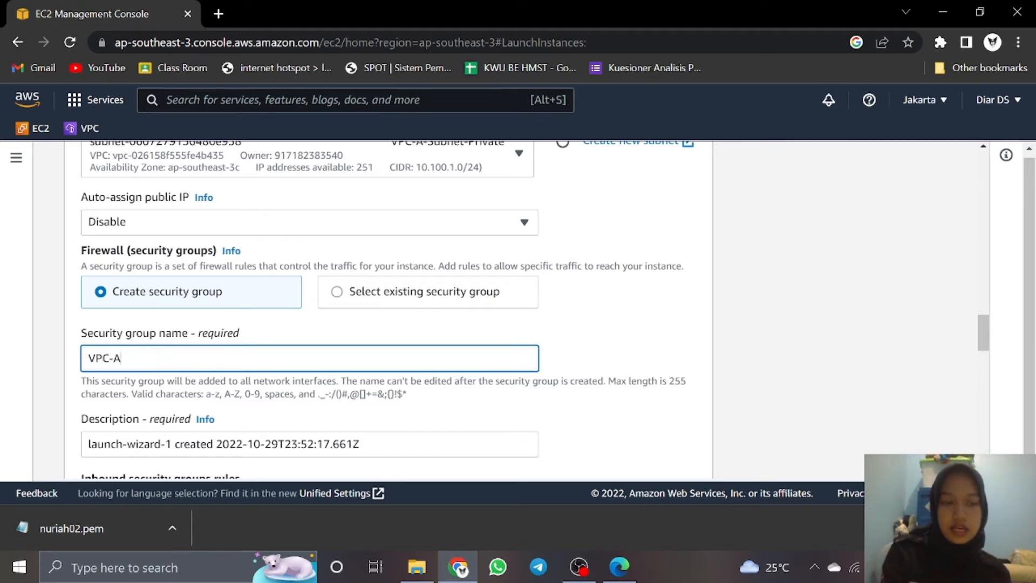
type("-JKT-P")
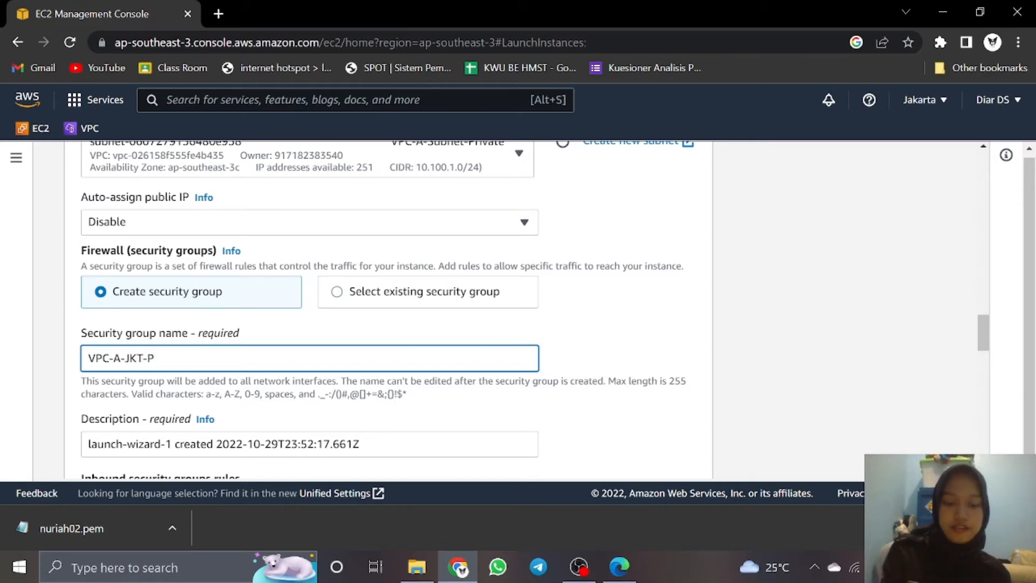
type("riva")
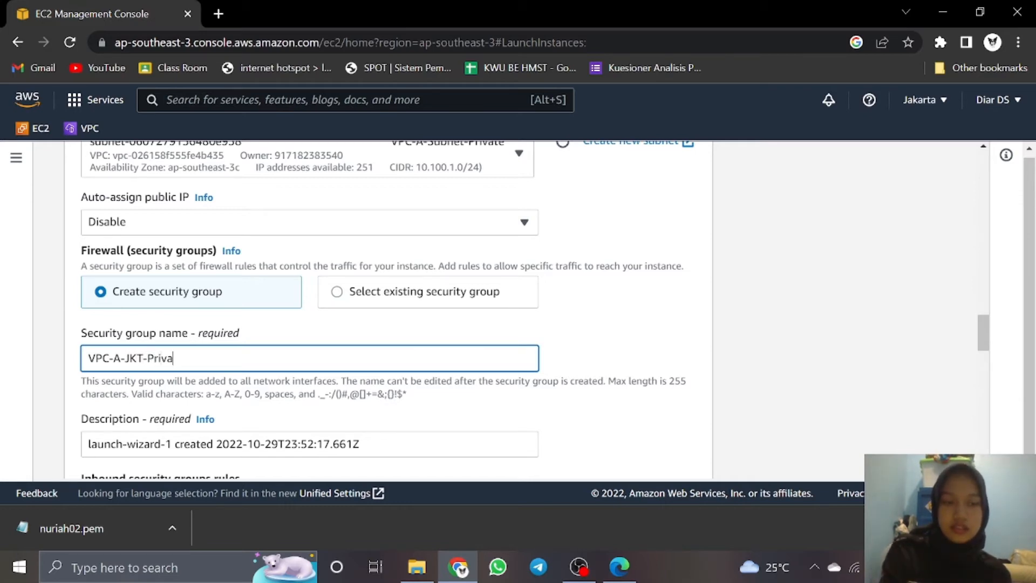
type("te")
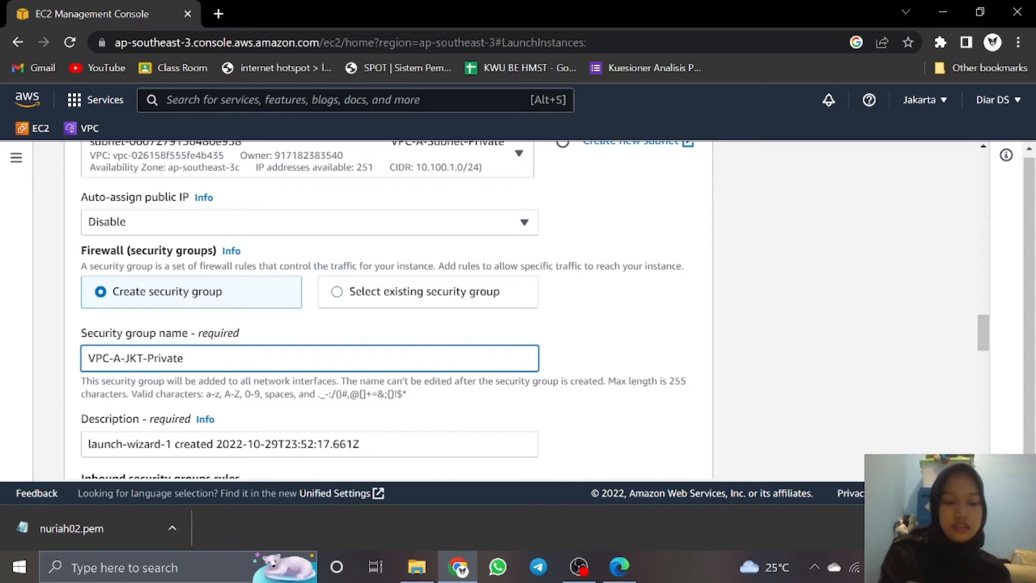
Copy the security group name VPC-A-JKT-Private into its description, replacing the default text.
key("ctrl+a")
key("ctrl+c")
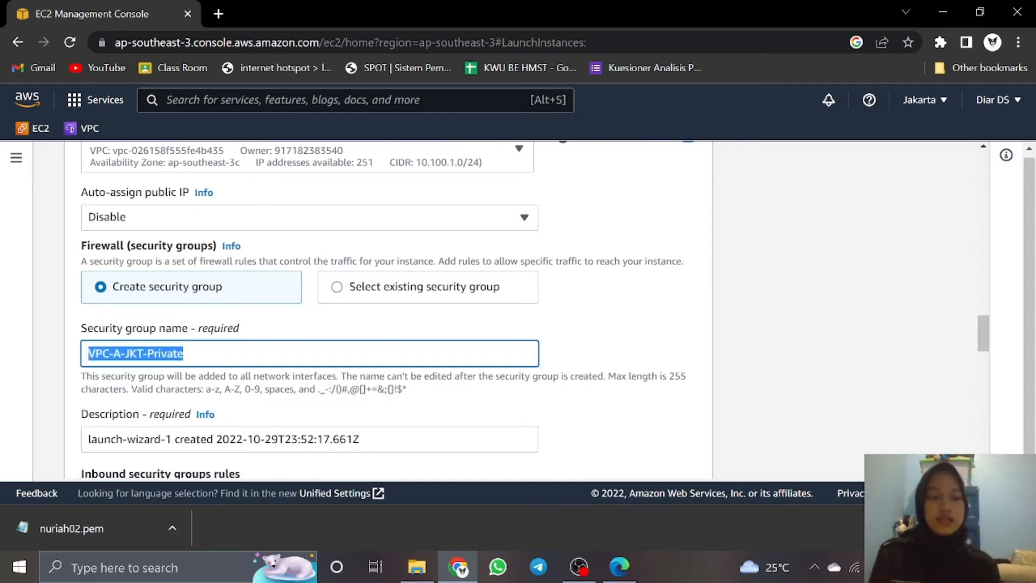
scroll(190, 362, "down", 1)
left_click(190, 363)
key("ctrl+a")
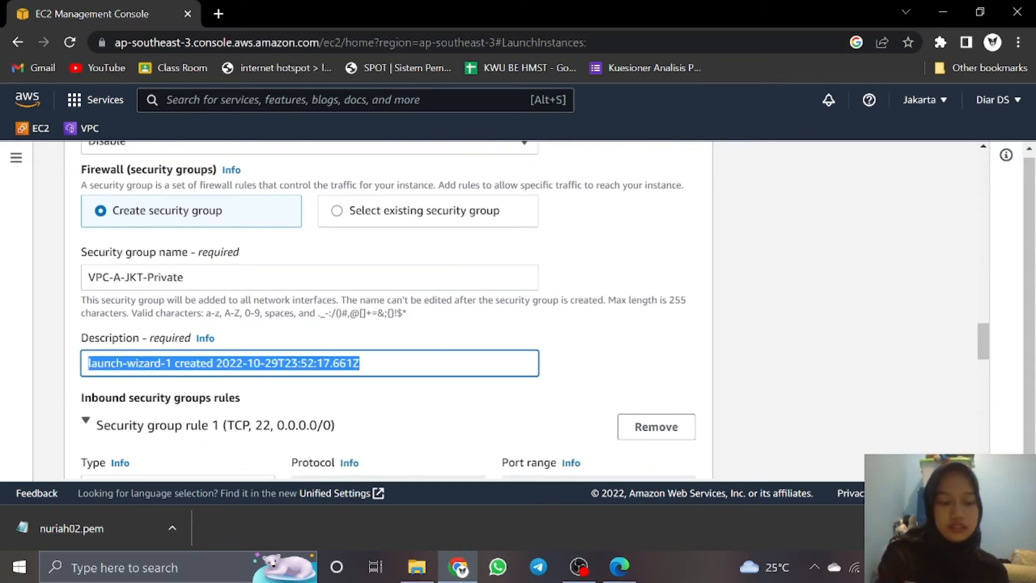
key("ctrl+v")
Set the inbound SSH rule's source type to Custom and enter 10.100.0.0/24 as its source.
scroll(199, 366, "down", 4)
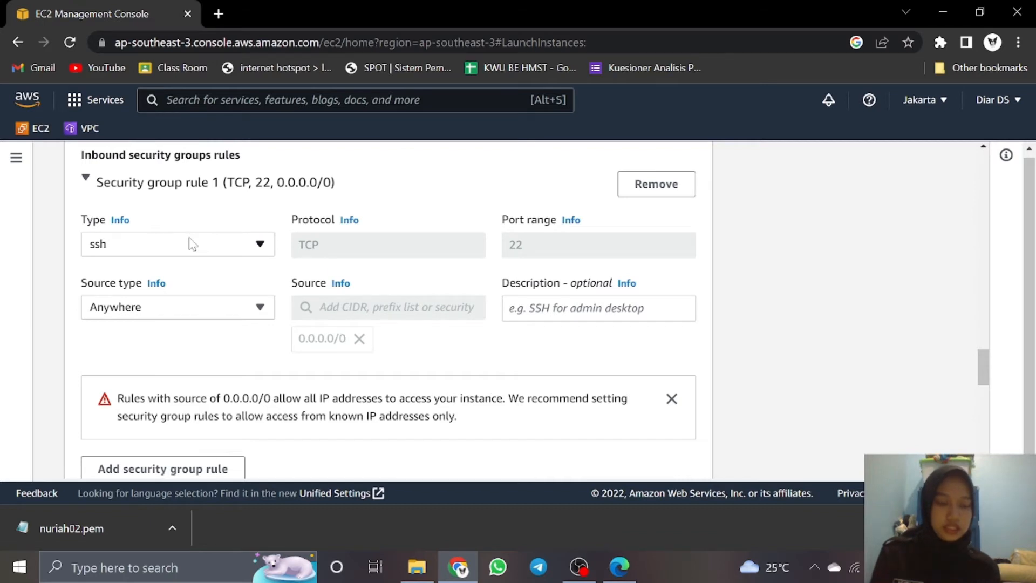
left_click(163, 313)
left_click(153, 357)
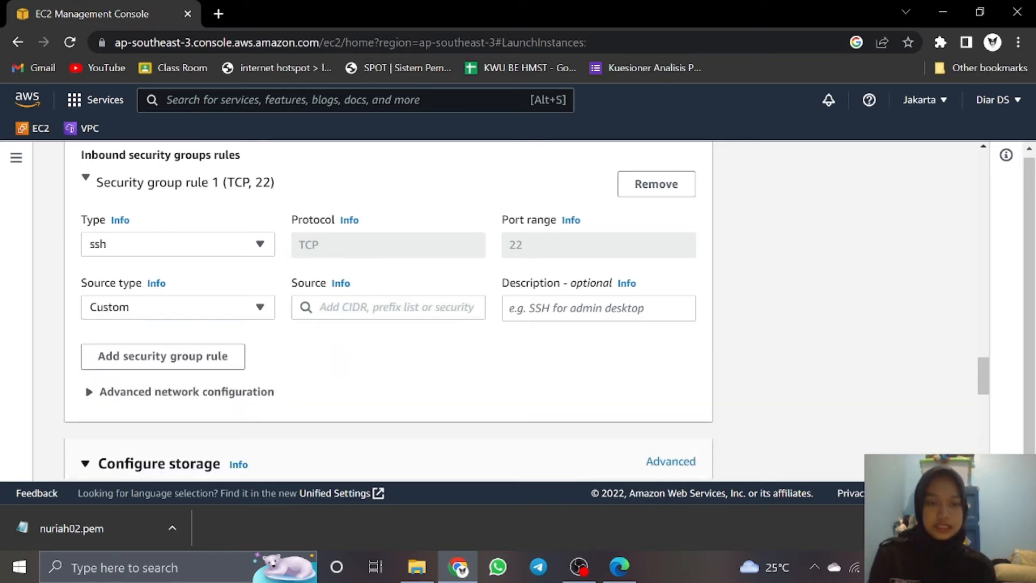
left_click(387, 307)
type("10.1")
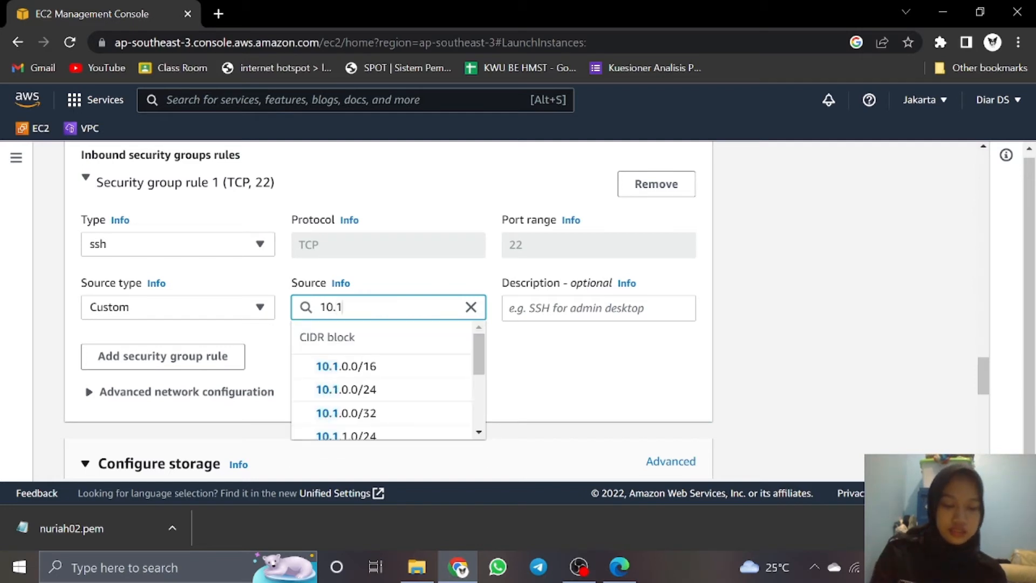
type("00.0.0/")
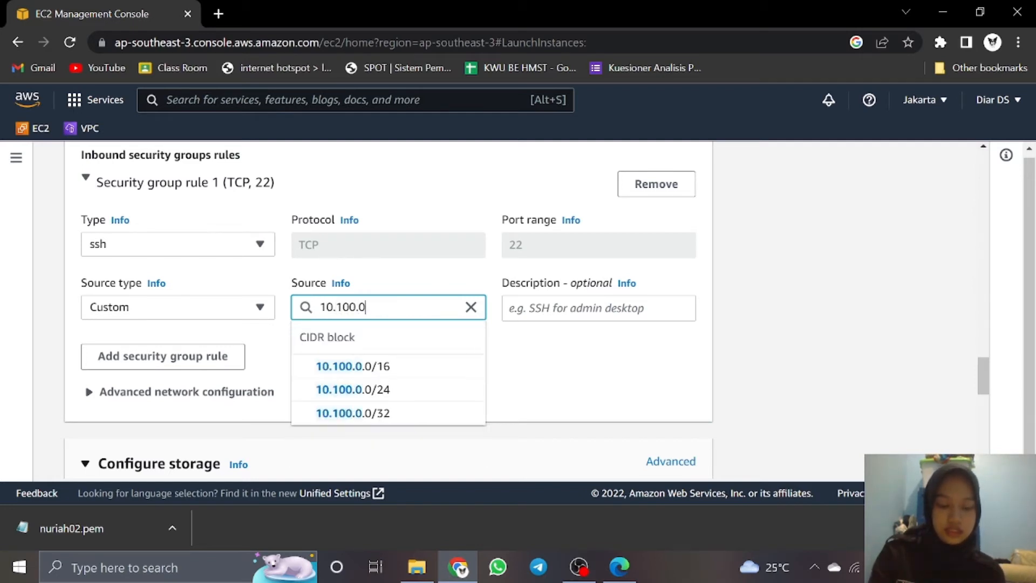
type("24")
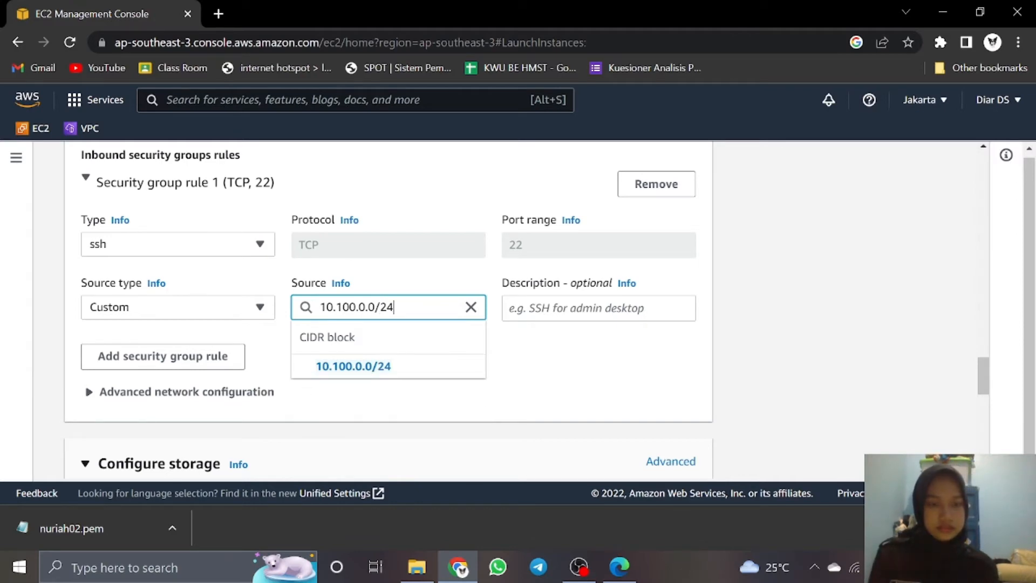
Review the instance's launch settings from the name tag through the AMI, key pair, network and storage to the summary.
scroll(587, 342, "up", 15)
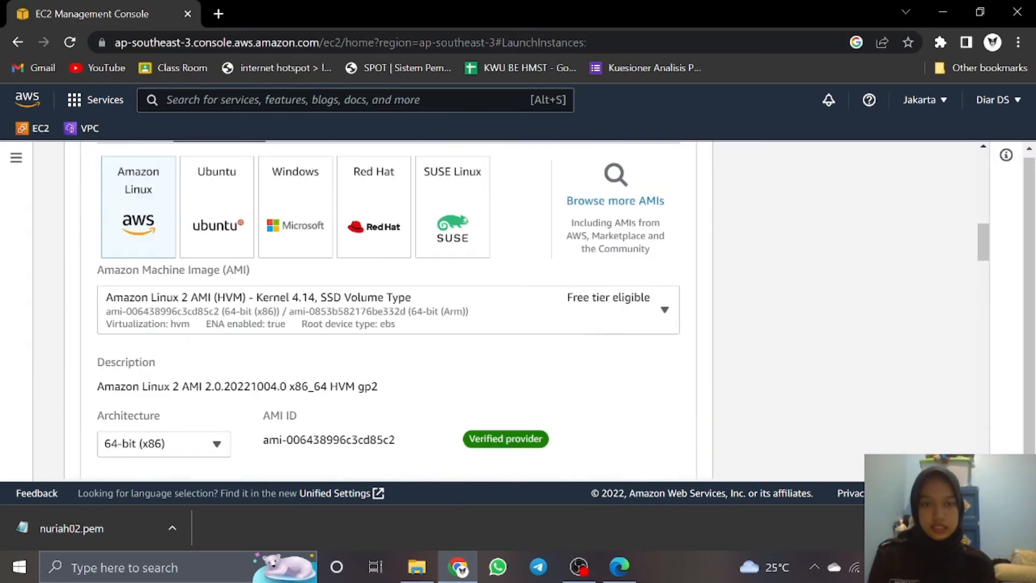
scroll(587, 317, "up", 10)
scroll(587, 317, "down", 9)
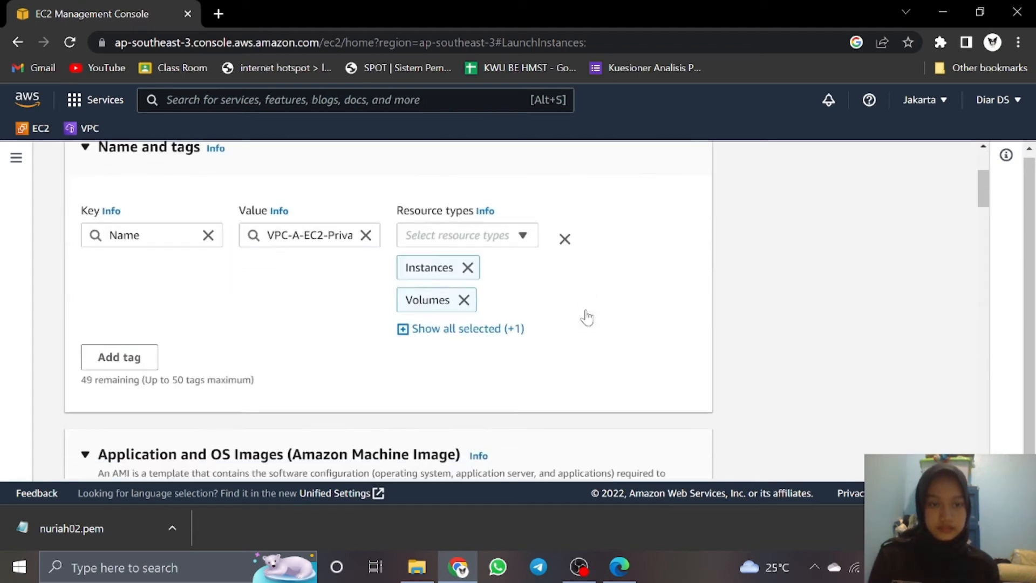
scroll(587, 317, "down", 4)
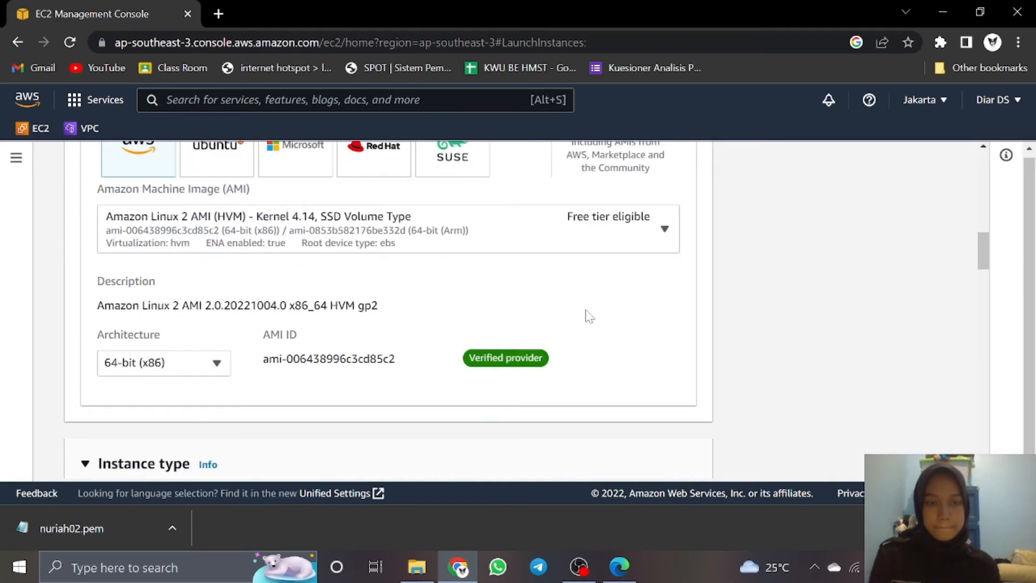
scroll(589, 316, "down", 8)
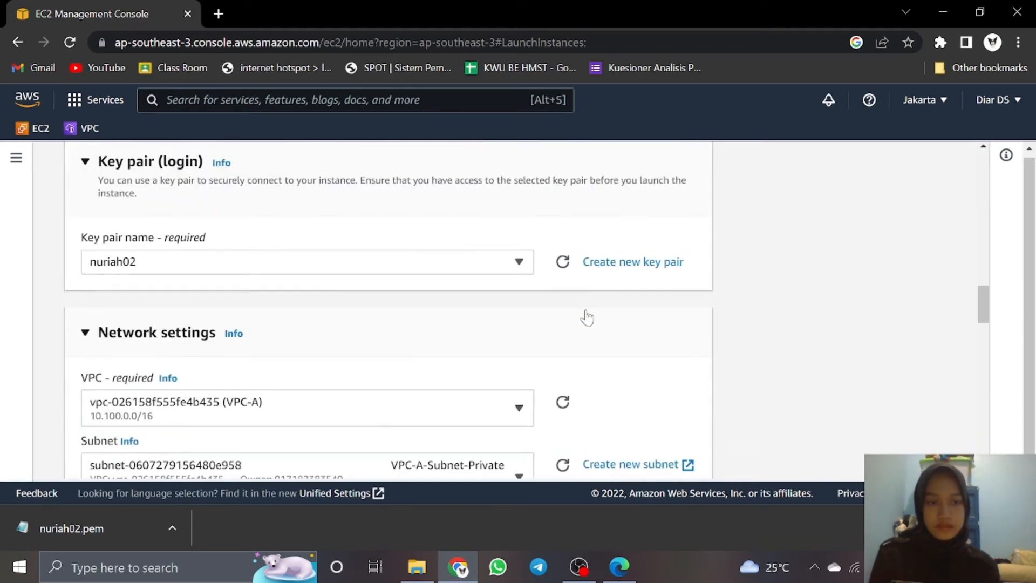
scroll(587, 317, "down", 3)
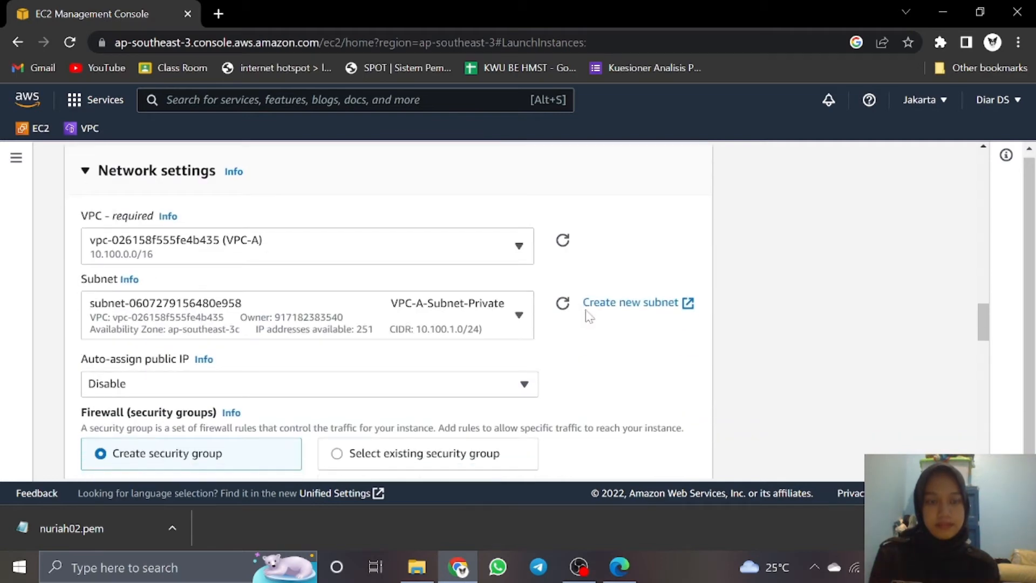
scroll(497, 319, "down", 11)
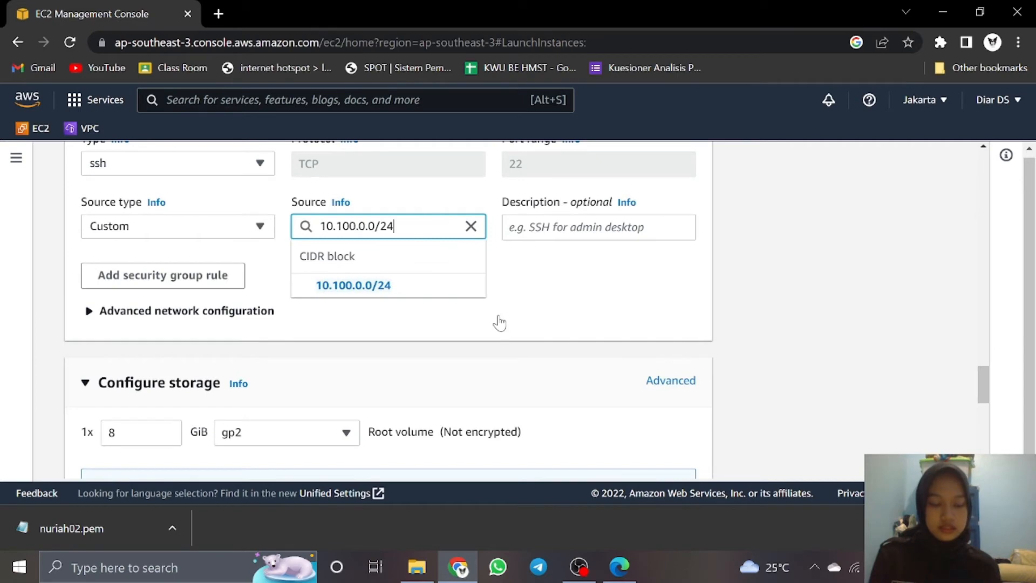
scroll(499, 322, "down", 15)
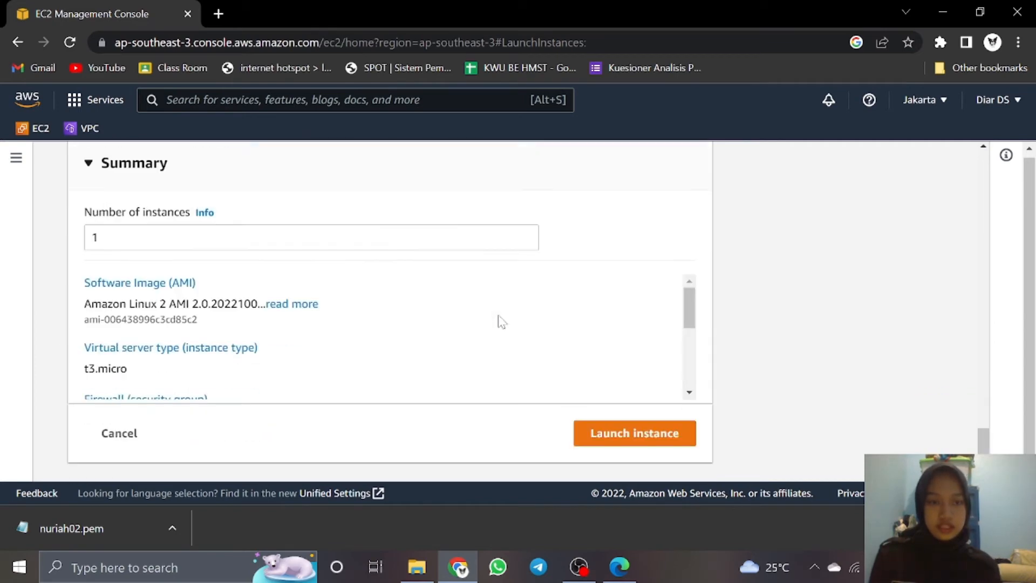
Launch the private instance and open the list of all instances.
left_click(639, 438)
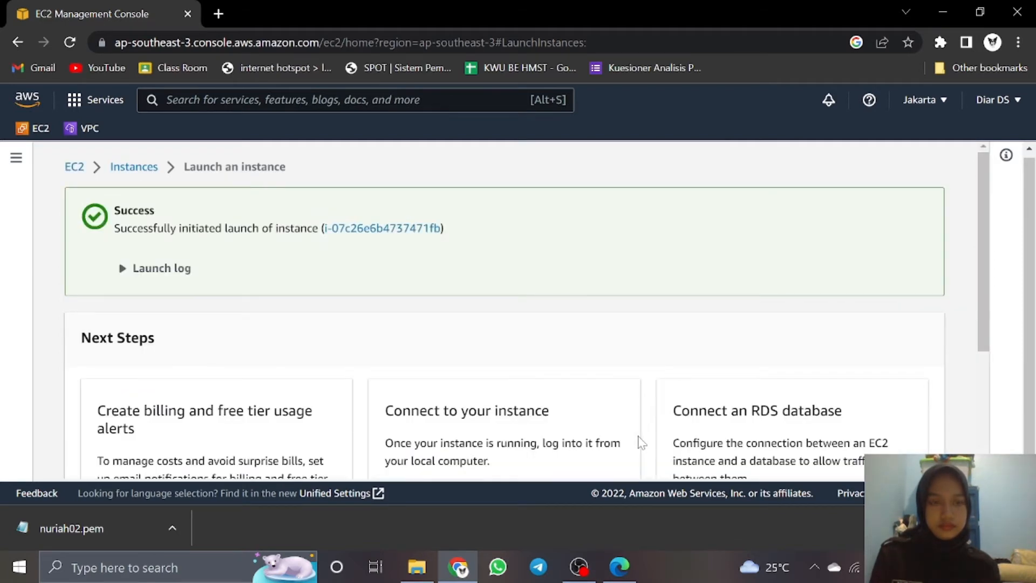
scroll(629, 340, "down", 2)
scroll(635, 358, "up", 2)
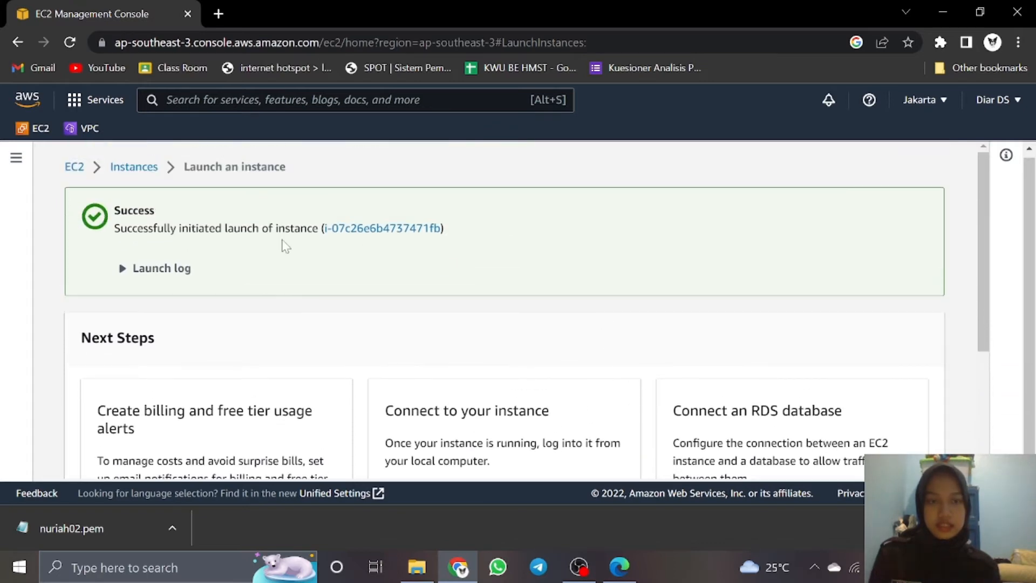
scroll(899, 358, "down", 3)
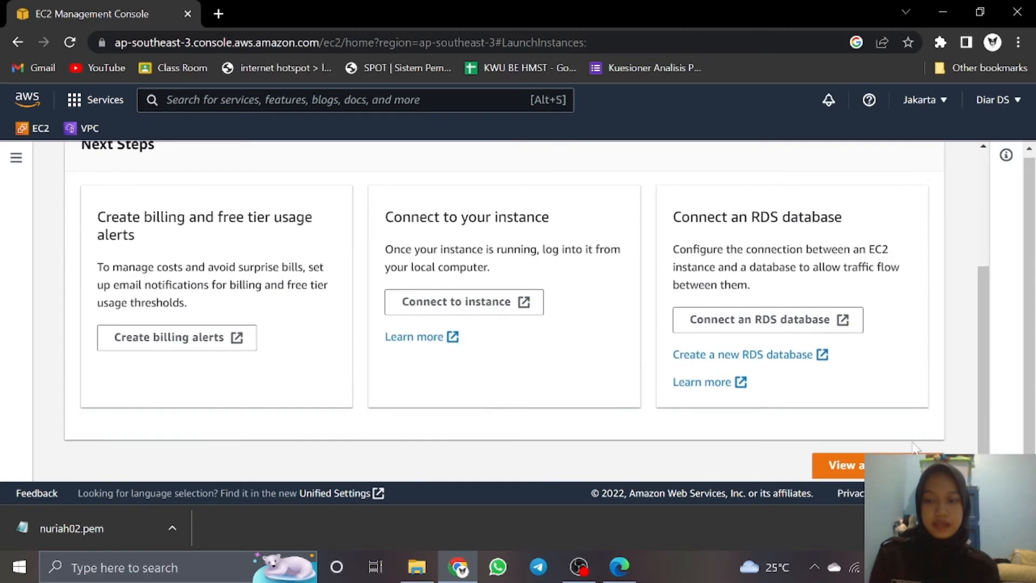
left_click(890, 465)
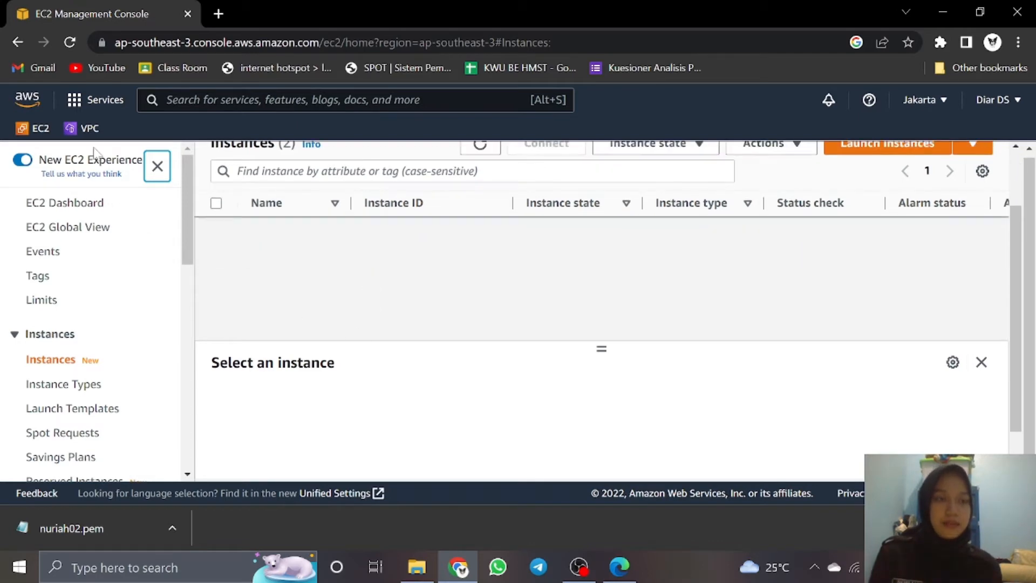
Switch to the VPC service, show the existing VPCs and start creating a new VPC.
left_click(92, 130)
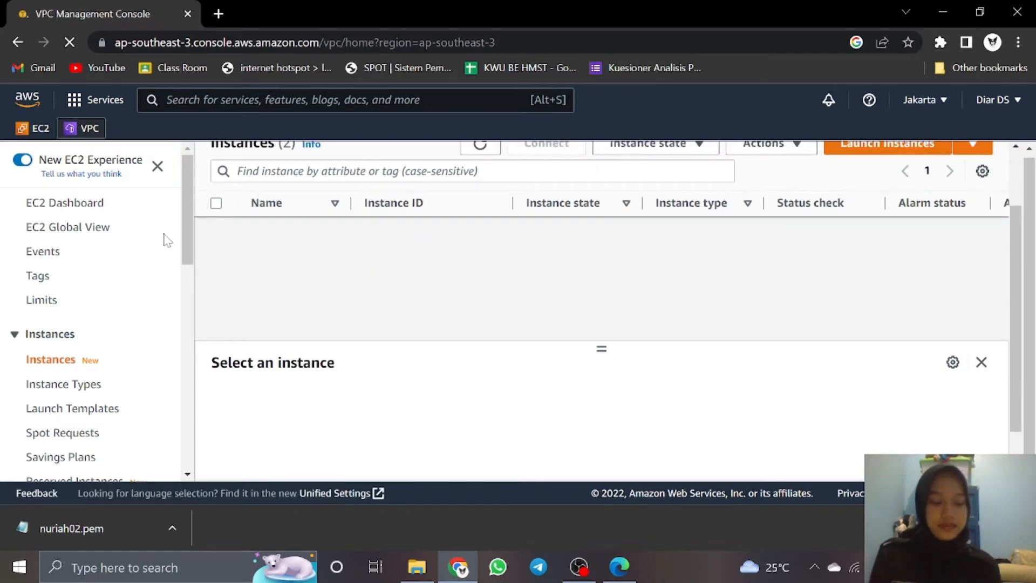
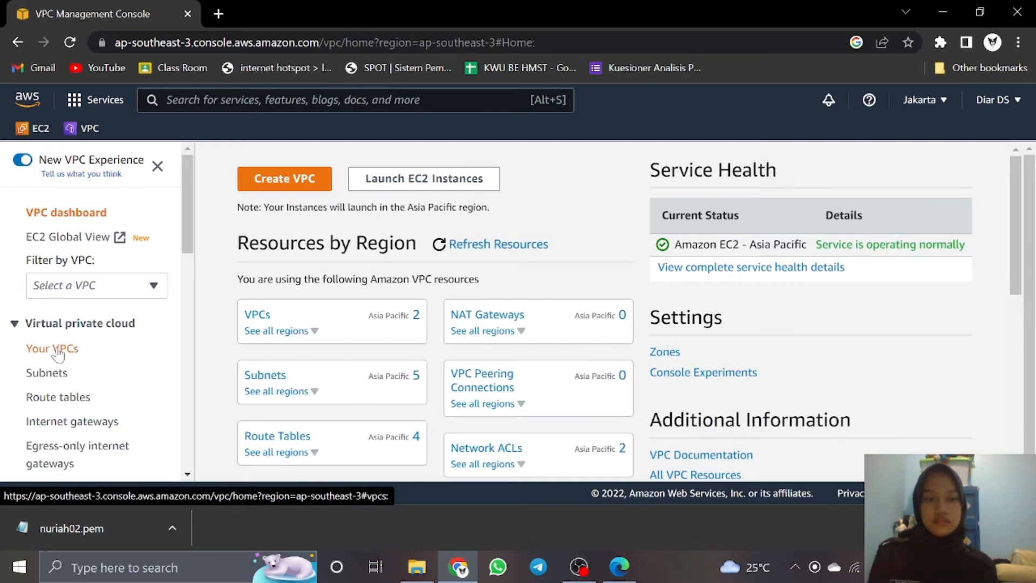
left_click(58, 349)
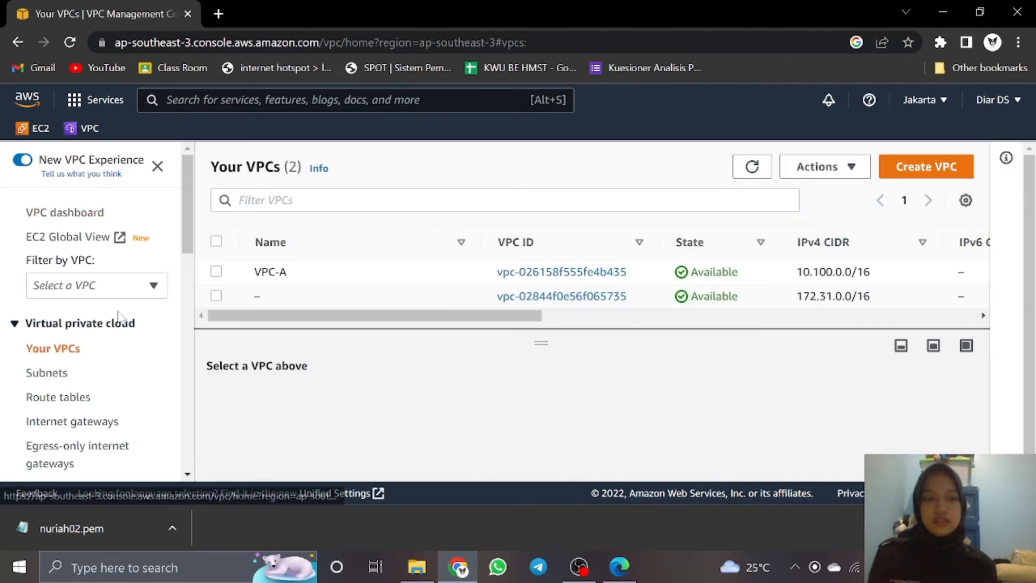
left_click(944, 168)
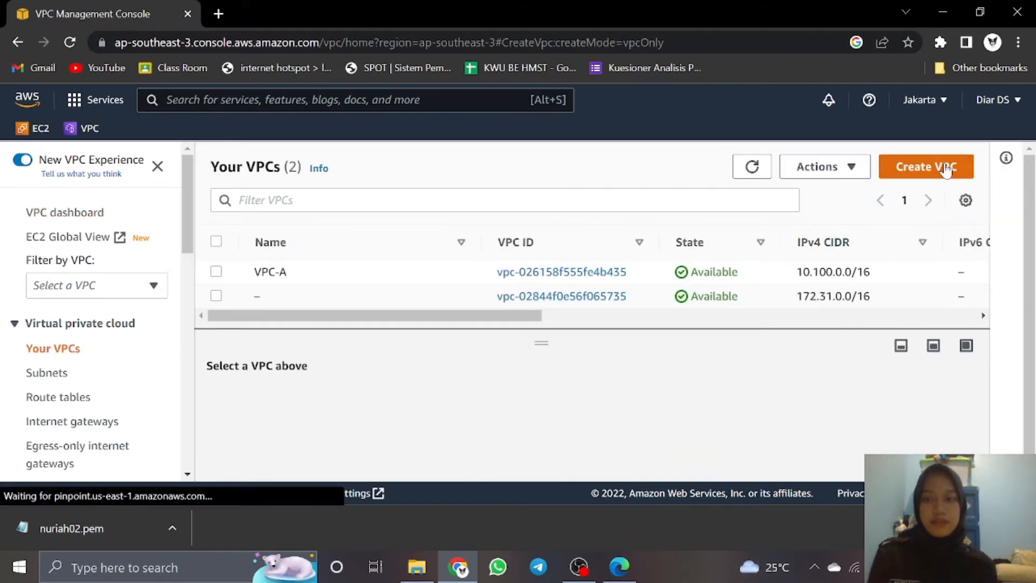
Give the new VPC the name tag VPC-B.
scroll(348, 299, "down", 2)
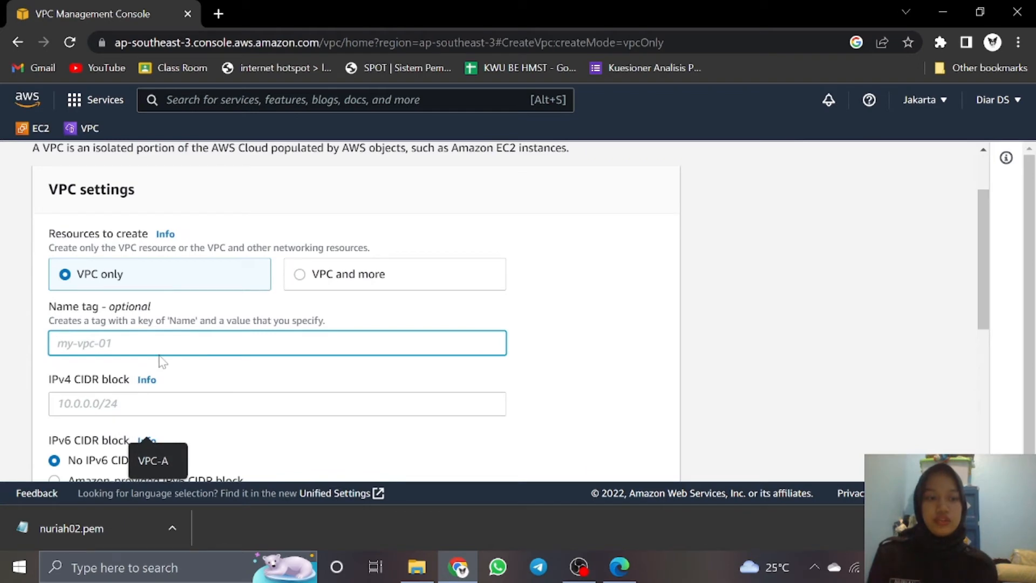
type("v")
key("BackSpace")
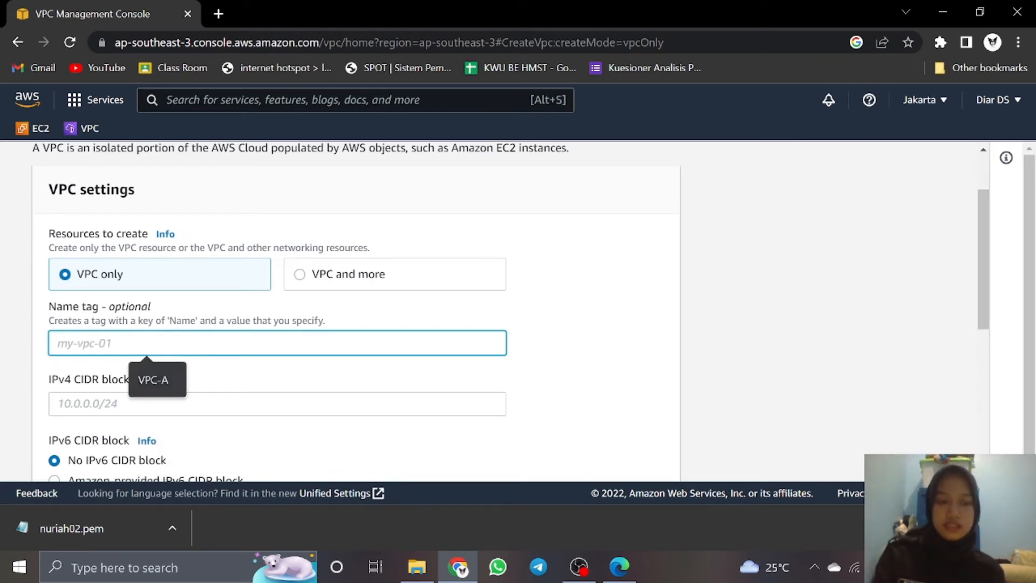
type("VPC")
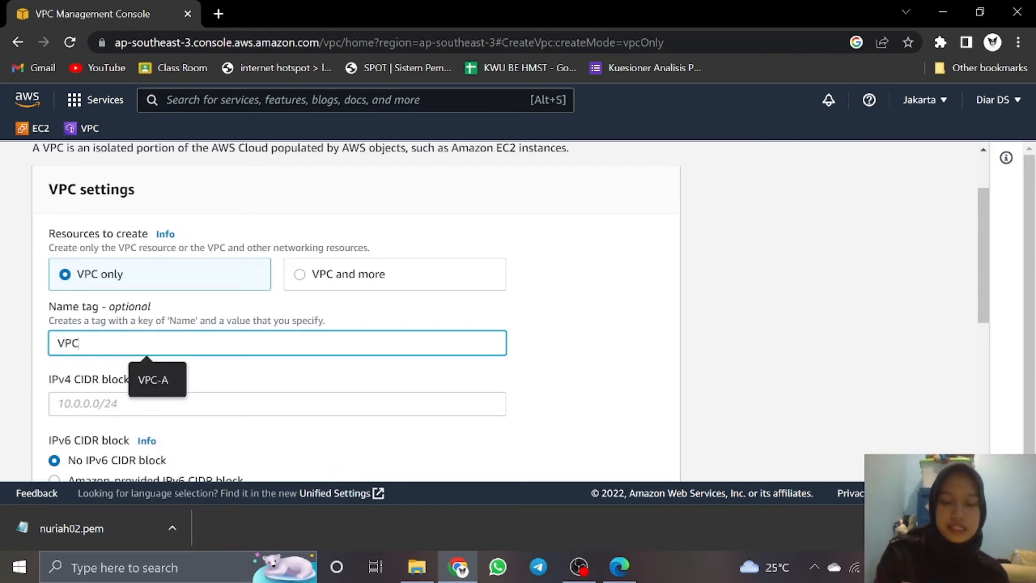
type("-B")
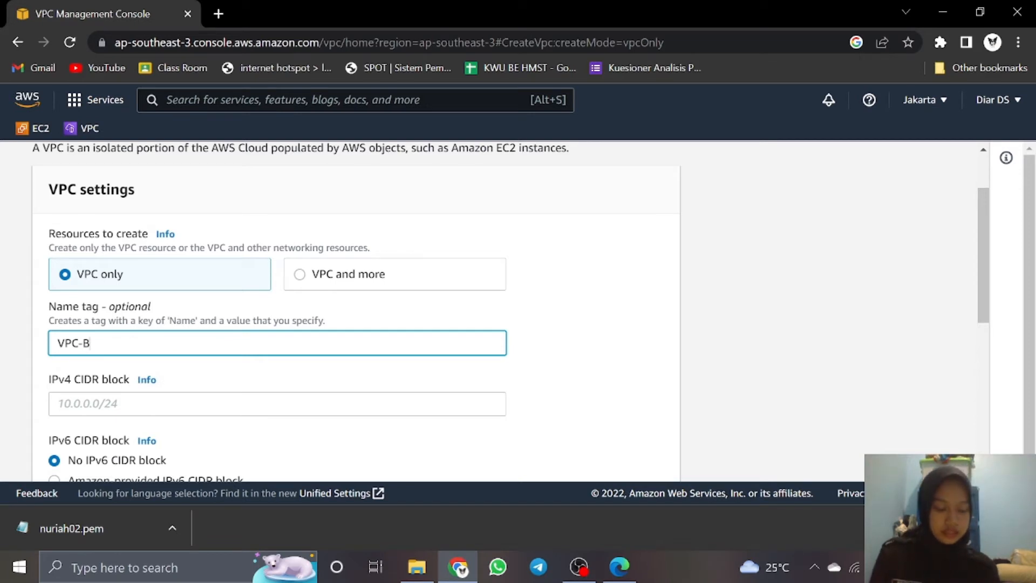
Set the new VPC's IPv4 CIDR block to 10.200.0.0/16 and create the VPC.
left_click(146, 404)
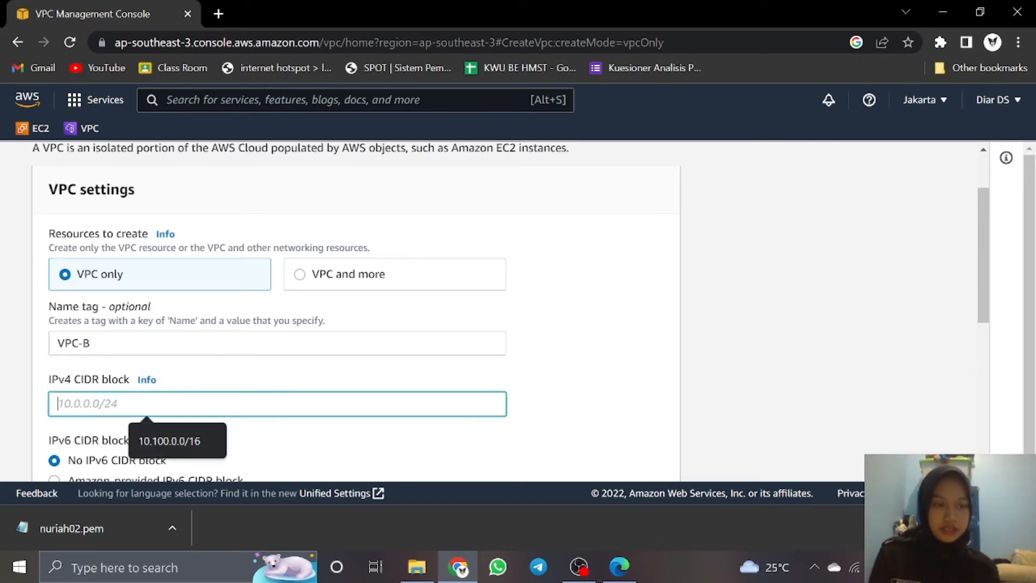
type("1")
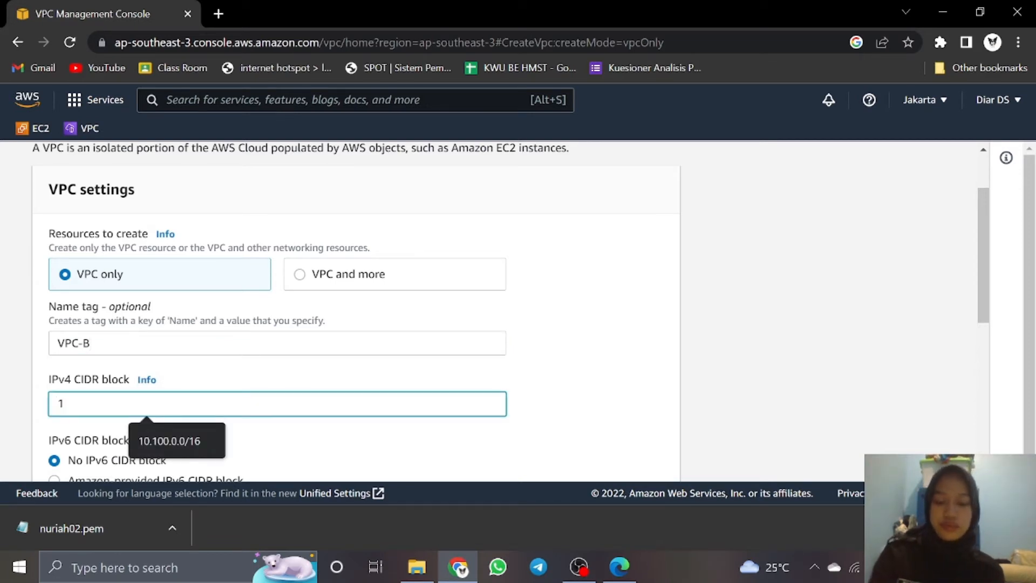
type("0.200")
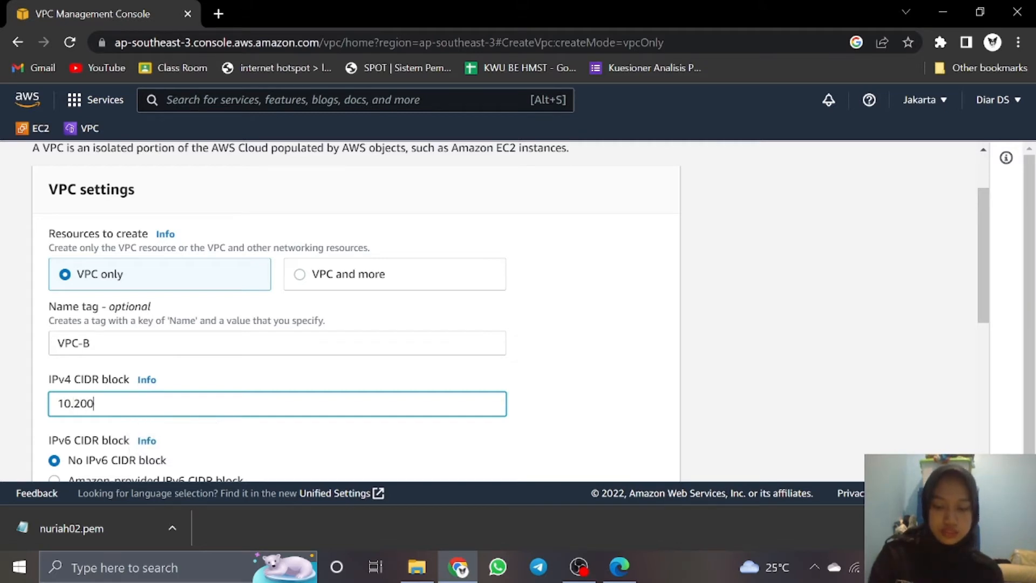
type(".0.0/16")
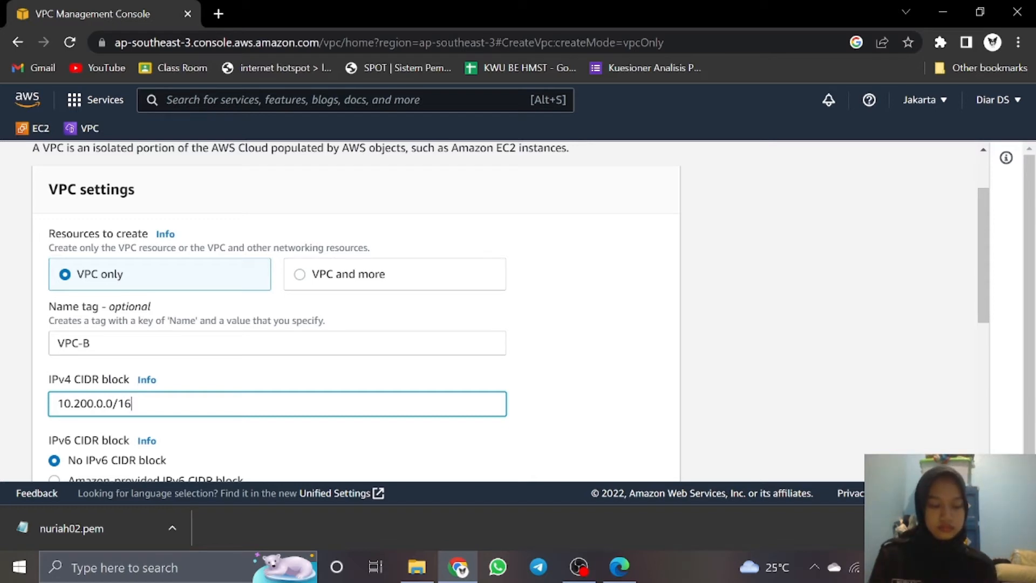
scroll(356, 313, "down", 3)
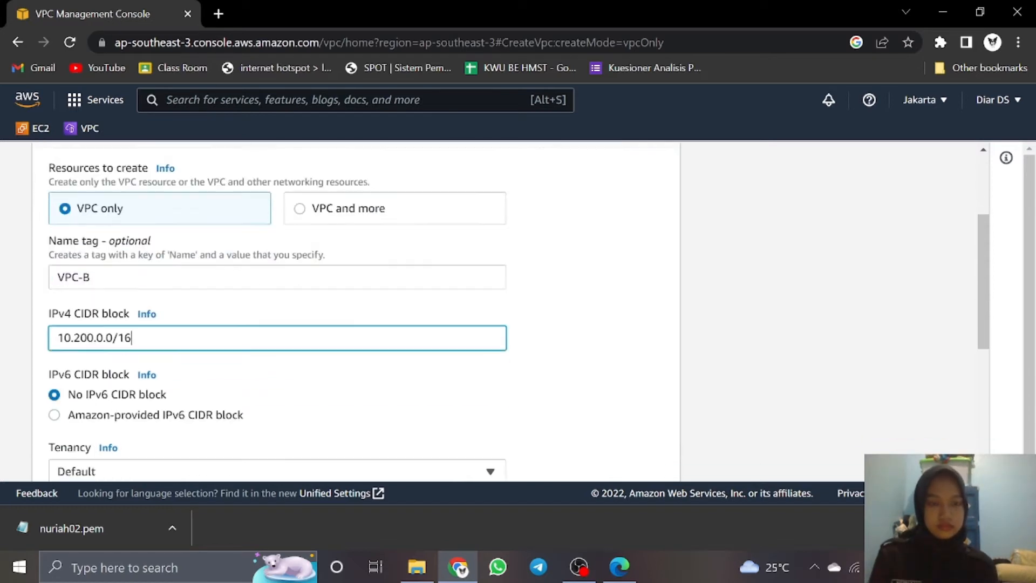
scroll(197, 399, "down", 4)
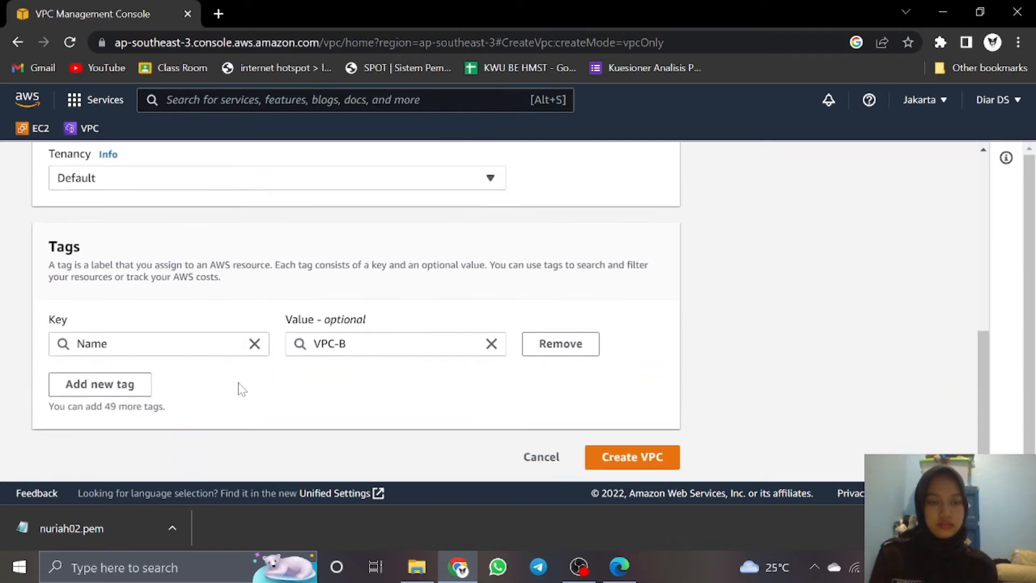
left_click(620, 452)
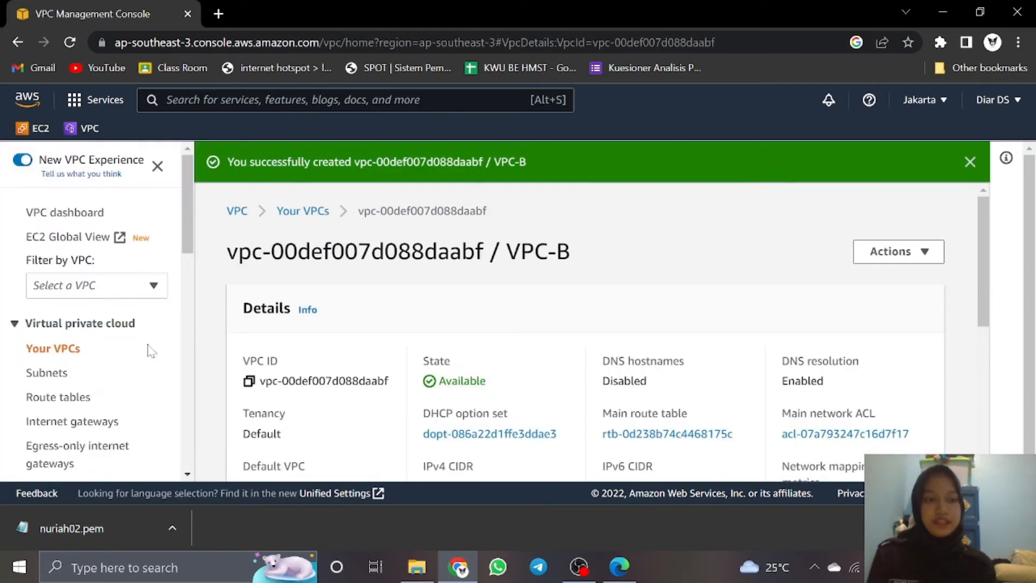
Start creating a new subnet and choose VPC-B as the VPC it belongs to.
left_click(61, 378)
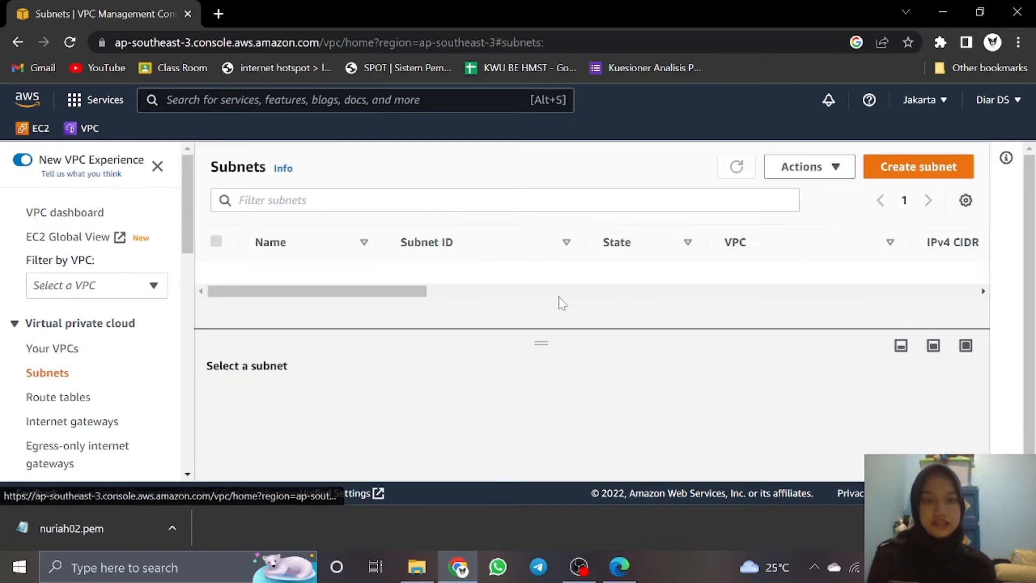
left_click(901, 169)
scroll(581, 182, "down", 1)
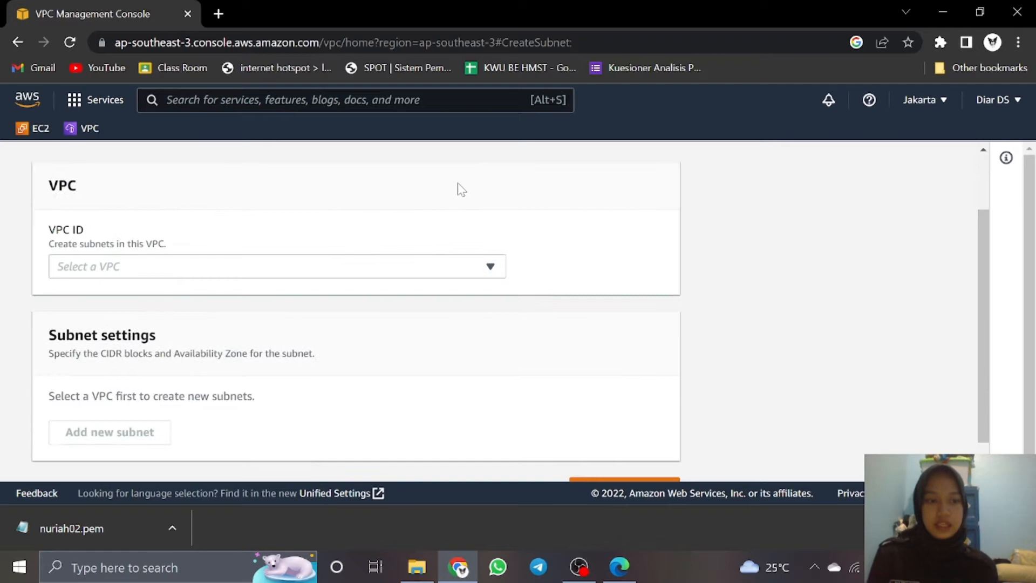
left_click(385, 270)
left_click(358, 346)
scroll(334, 237, "down", 1)
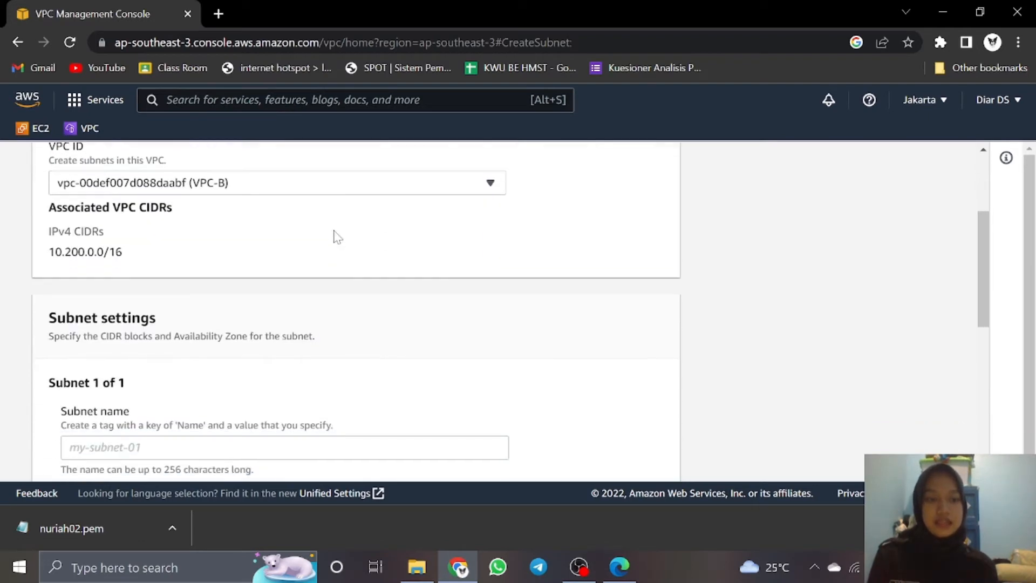
Name the new subnet VPC-B-Subnet-pRIVATE.
scroll(335, 237, "down", 3)
left_click(324, 285)
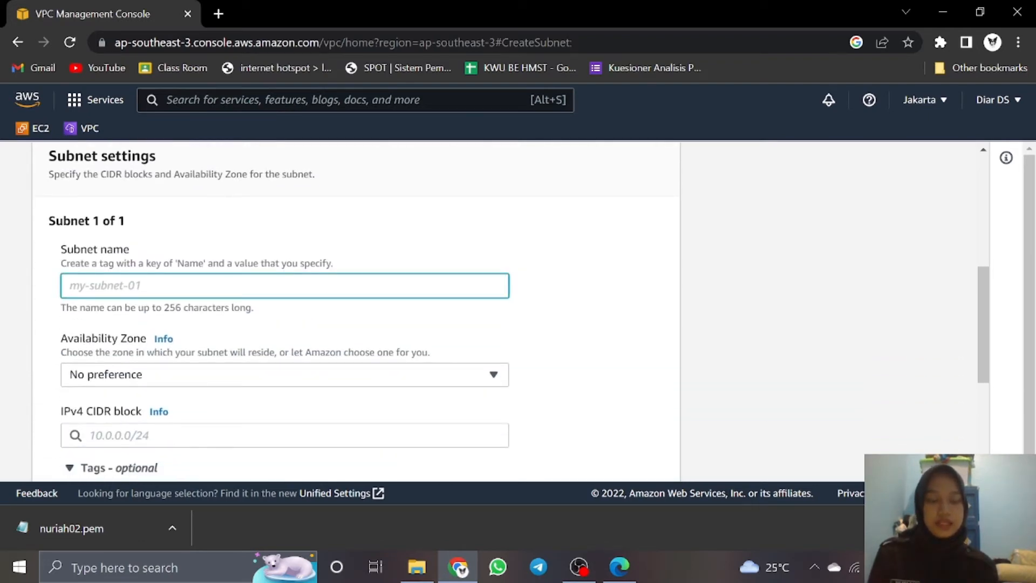
type("VPC-B-Subnet-pRIVATE")
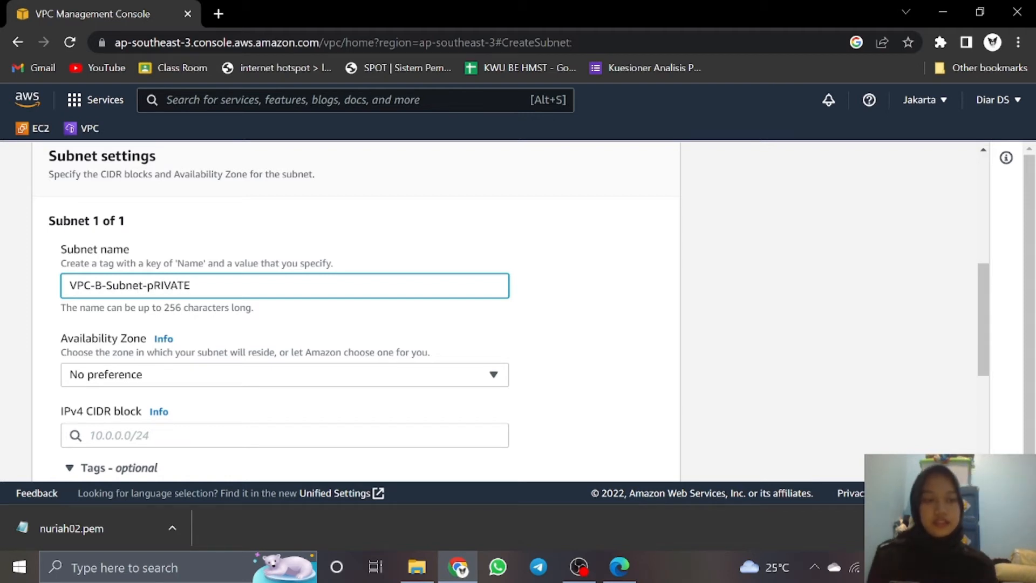
Set the subnet's IPv4 CIDR block to 10.200.1.0/24 and create the subnet.
scroll(262, 271, "down", 1)
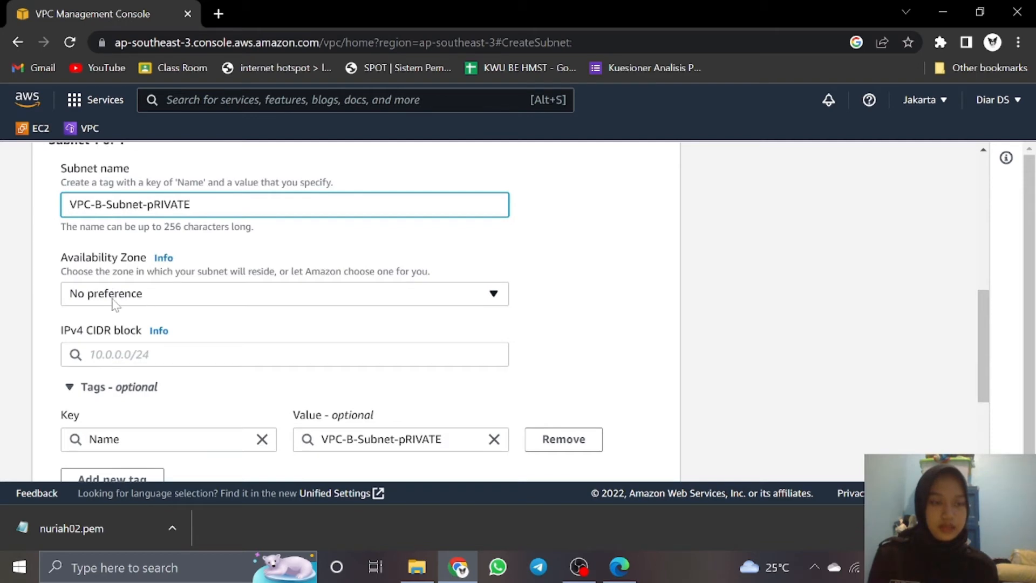
left_click(127, 348)
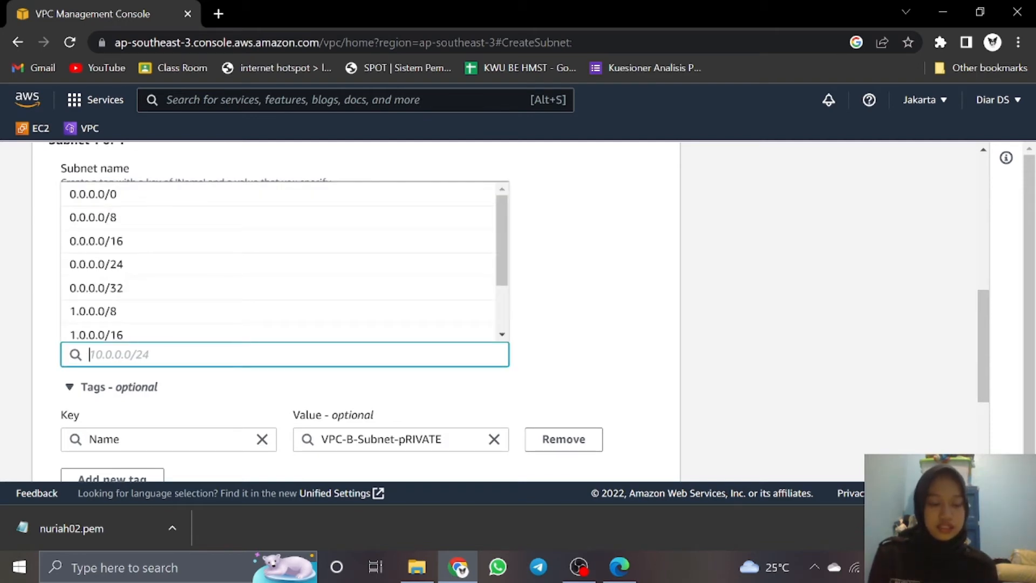
type("10")
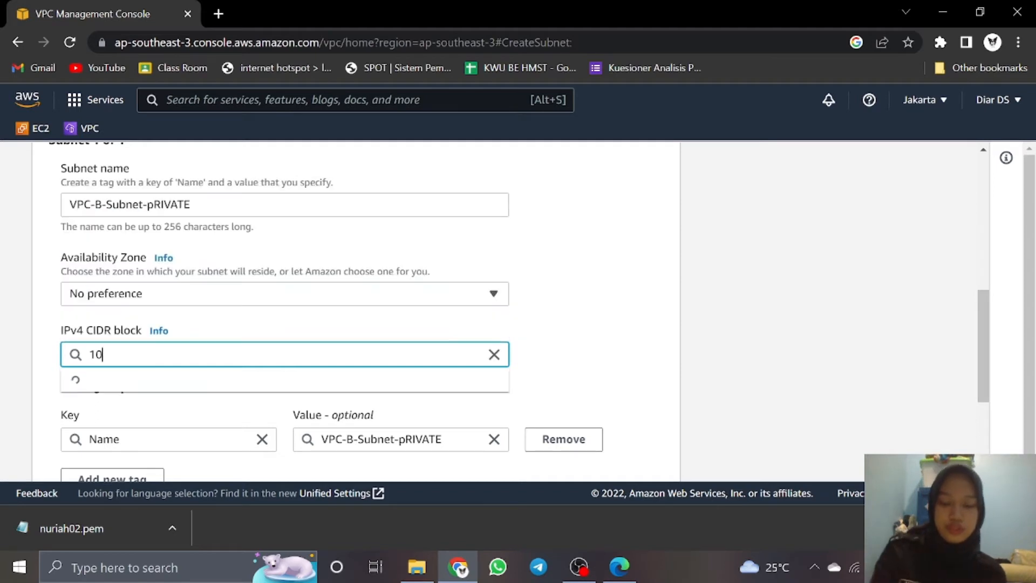
type(".200")
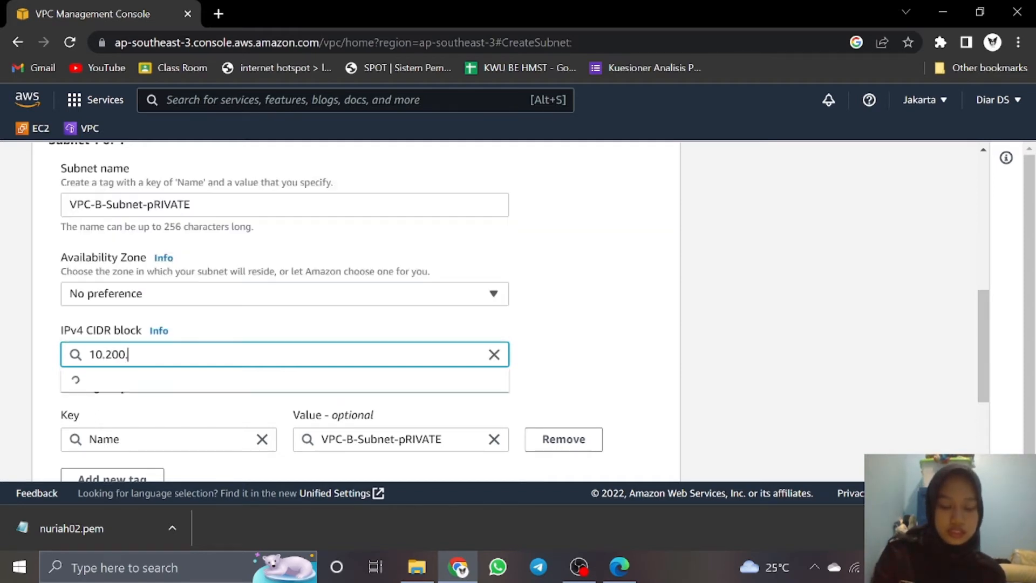
type(".1.0")
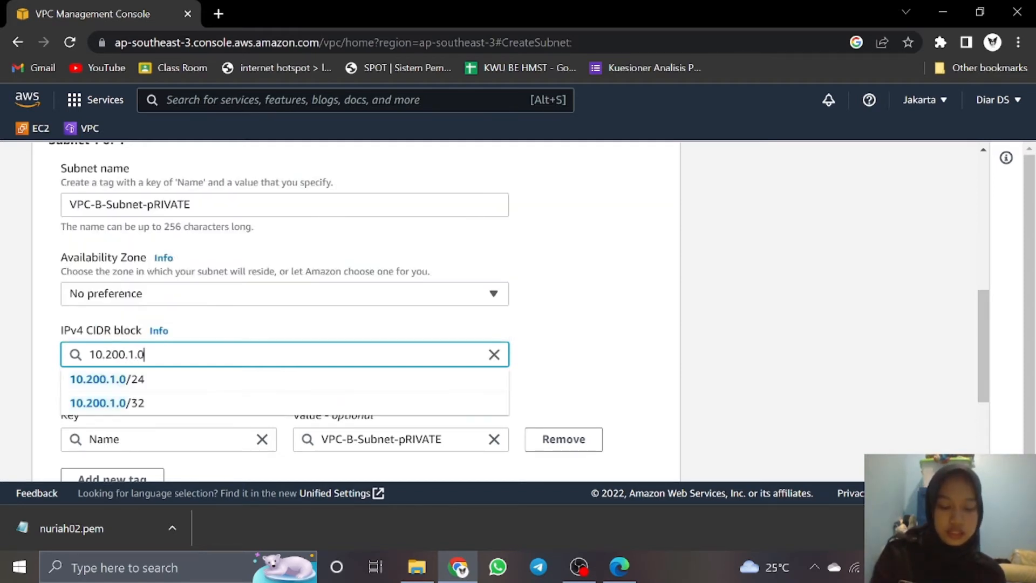
type("/24")
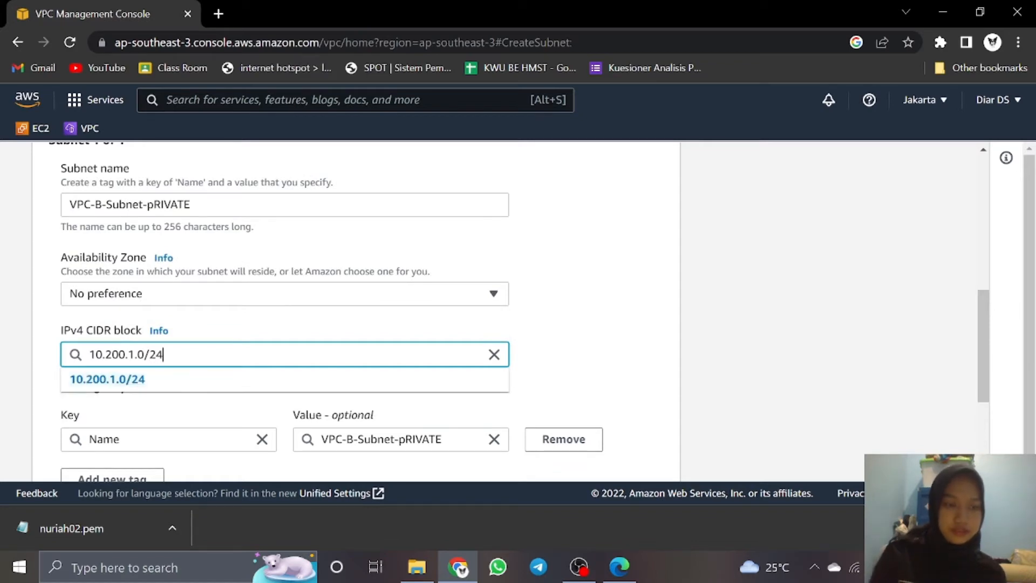
left_click(165, 393)
scroll(262, 359, "down", 3)
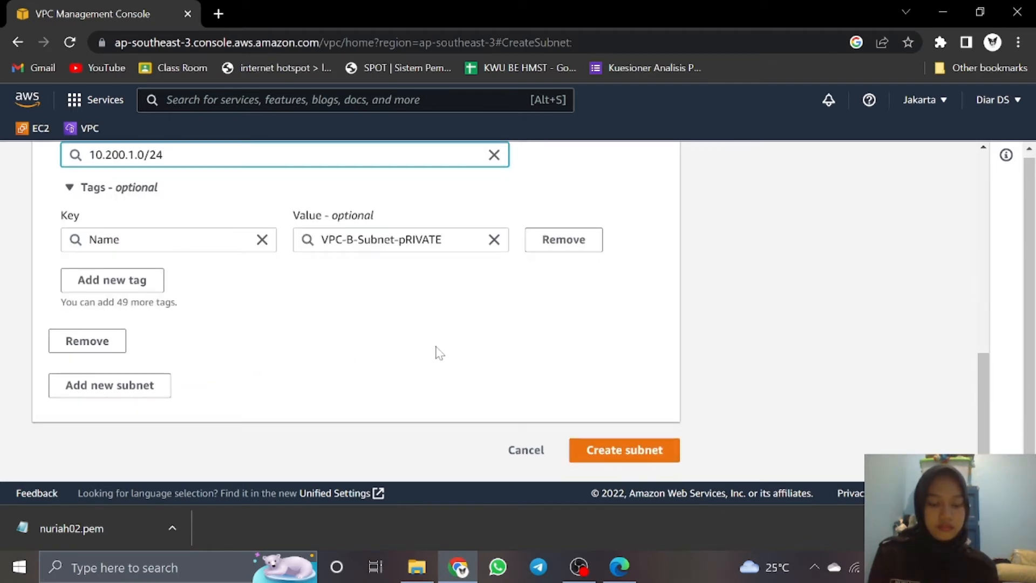
left_click(598, 451)
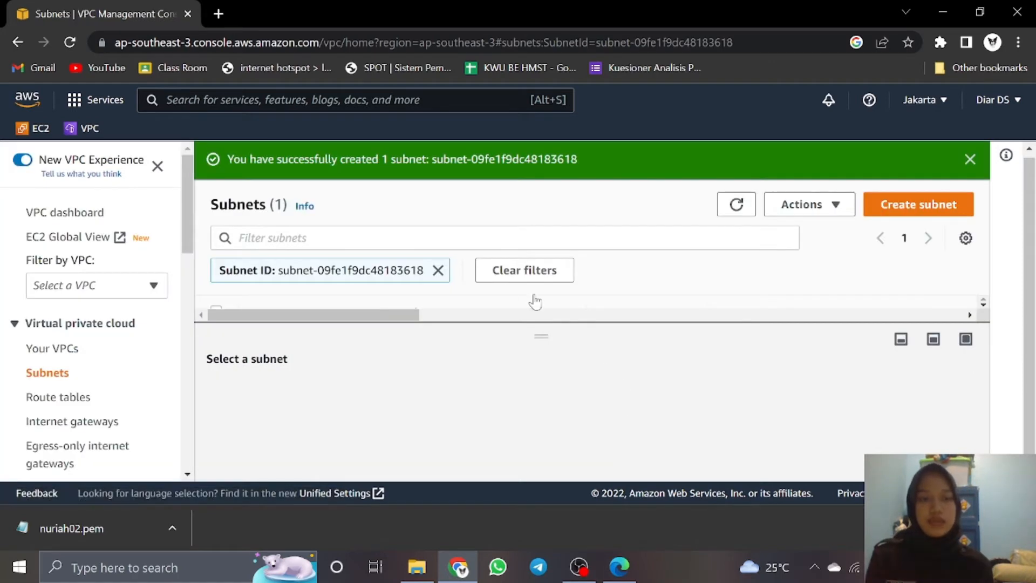
Start creating a new route table and name it VPC-B-RT-Private.
left_click(83, 400)
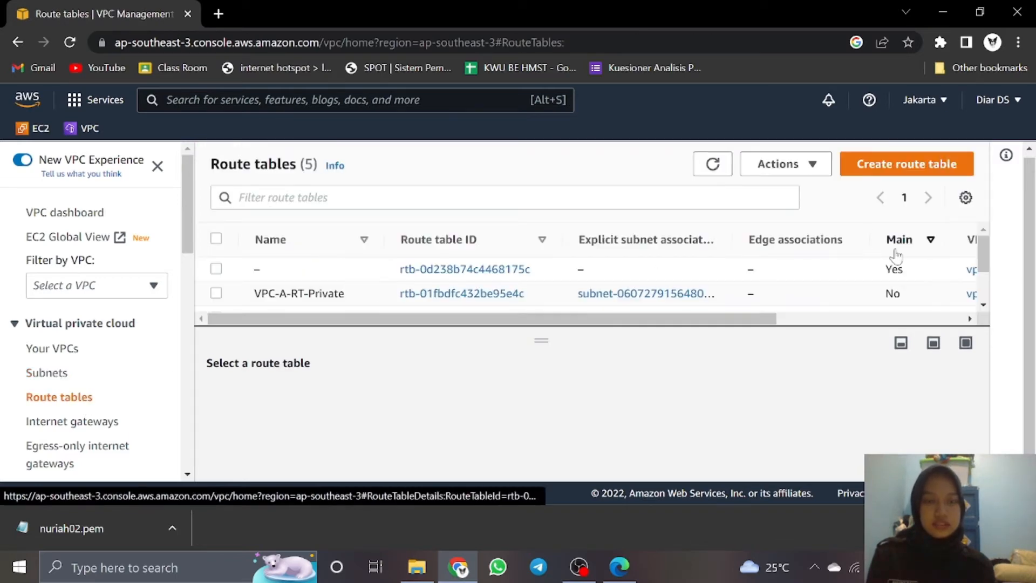
left_click(955, 164)
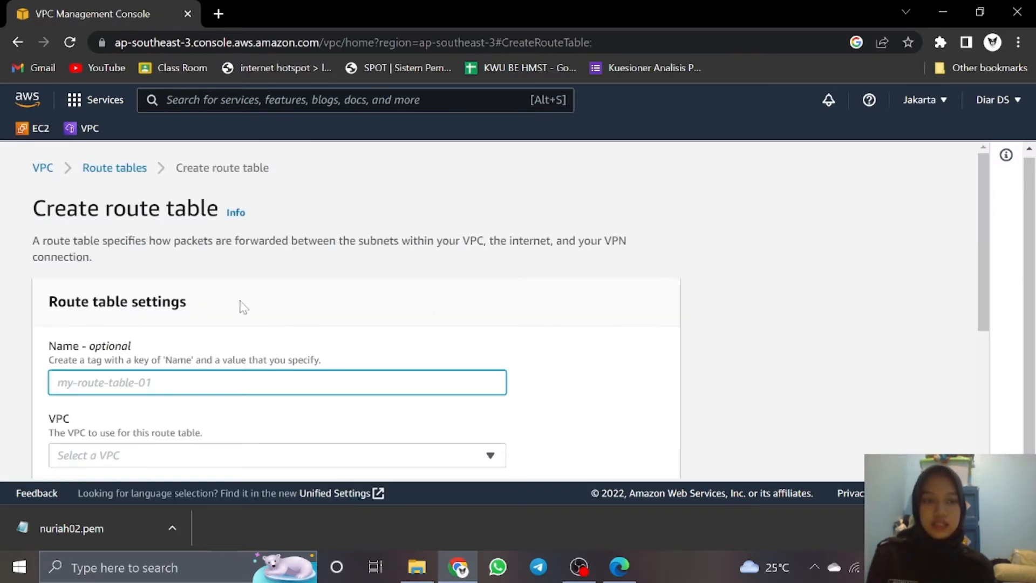
scroll(227, 270, "down", 3)
type("V")
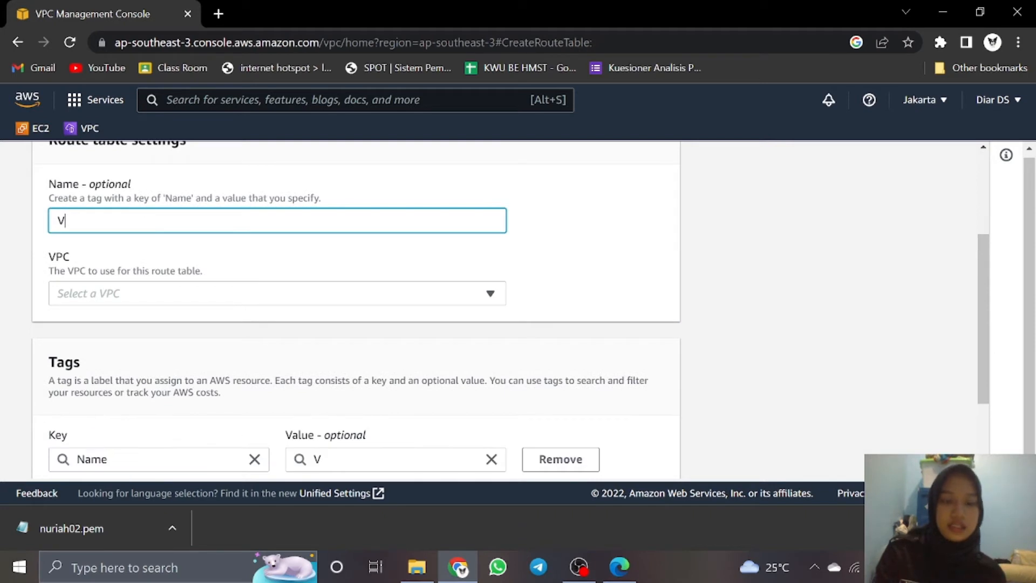
type("PC-")
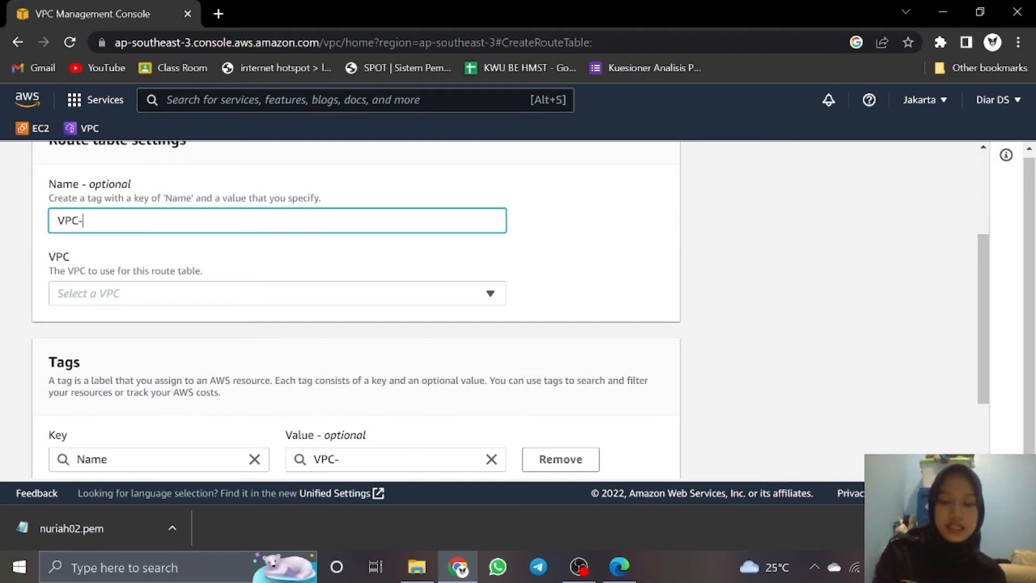
type("B-RT-")
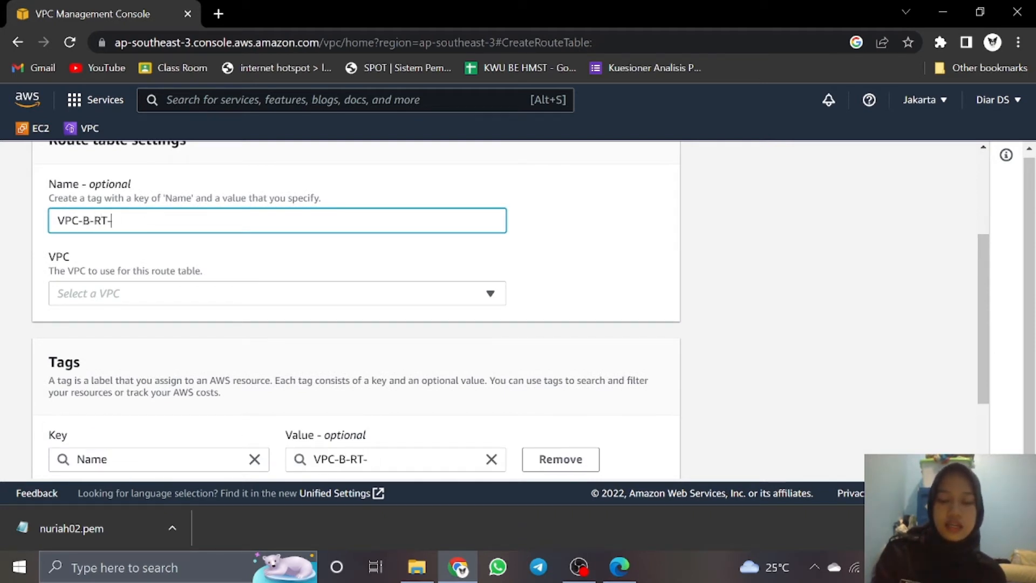
type("P")
type("rivate")
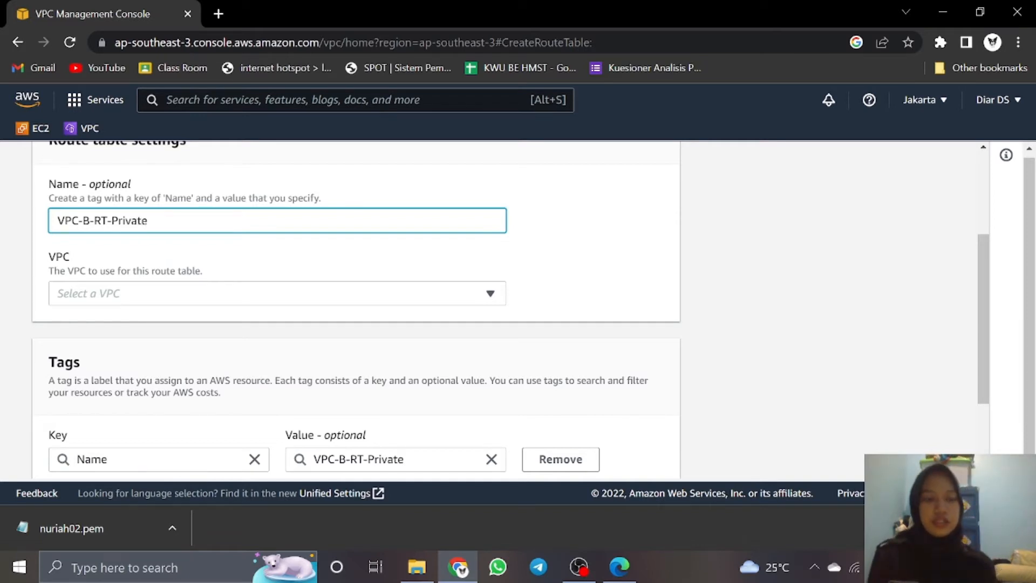
Assign the route table to VPC-B and create it.
scroll(208, 178, "down", 2)
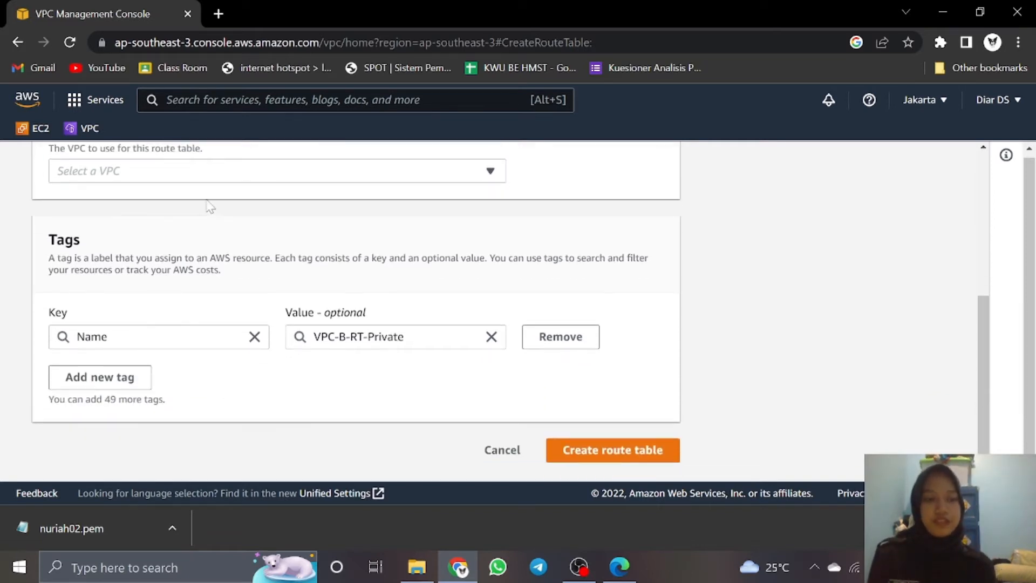
left_click(208, 177)
left_click(211, 245)
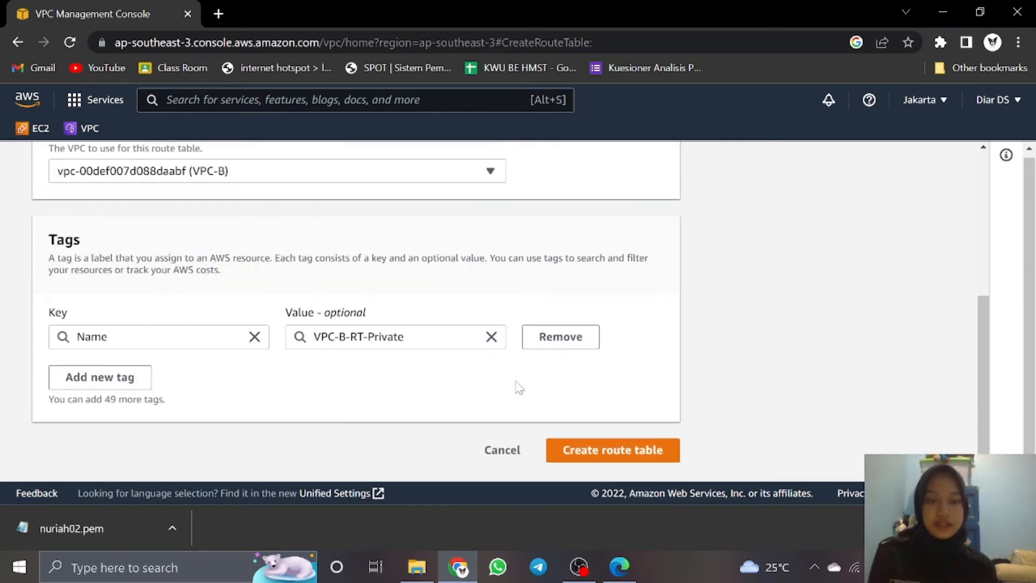
left_click(588, 452)
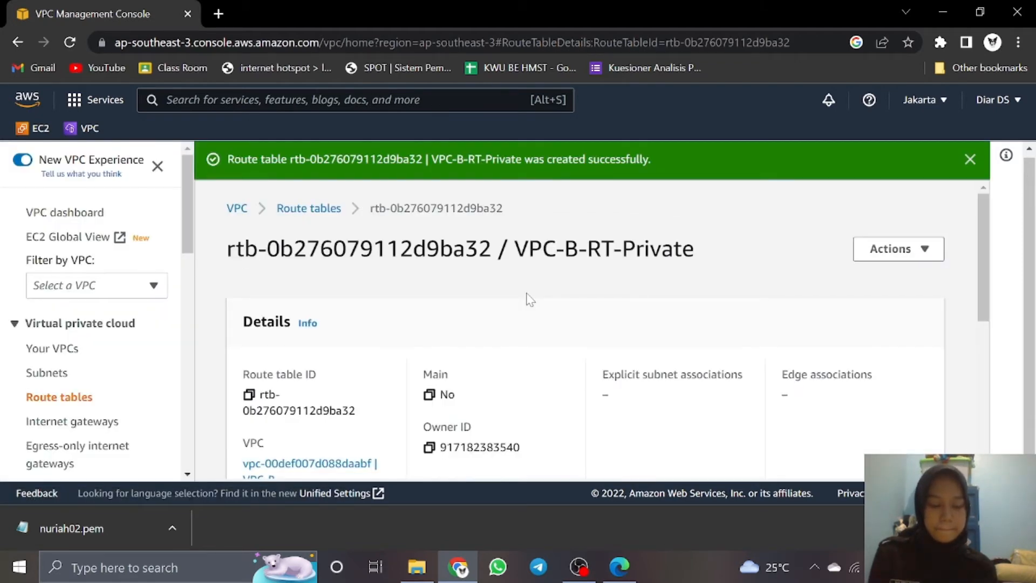
Associate the subnet VPC-B-Subnet-pRIVATE with the route table VPC-B-RT-Private and save the association.
scroll(528, 303, "down", 5)
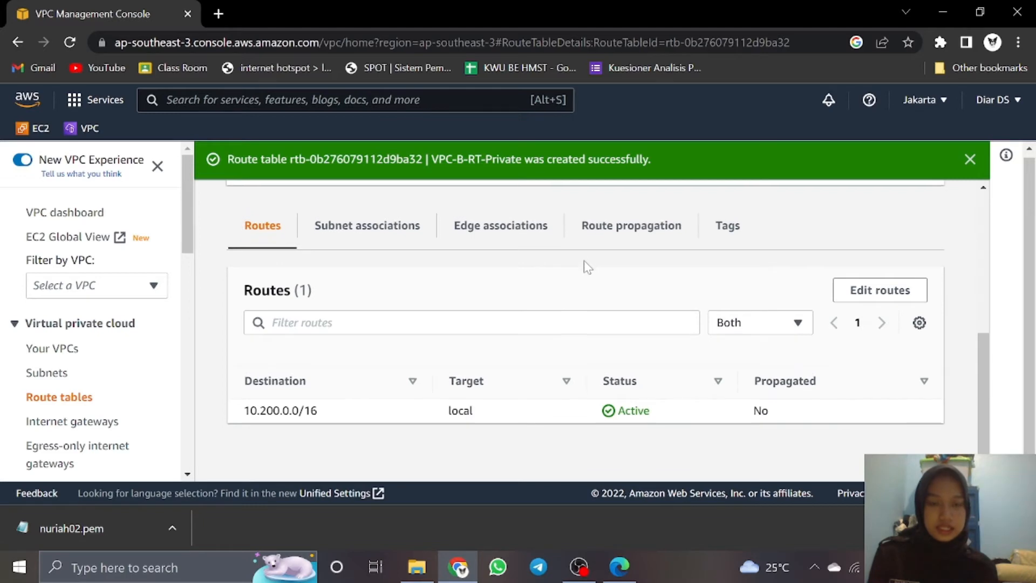
scroll(549, 311, "up", 3)
left_click(379, 381)
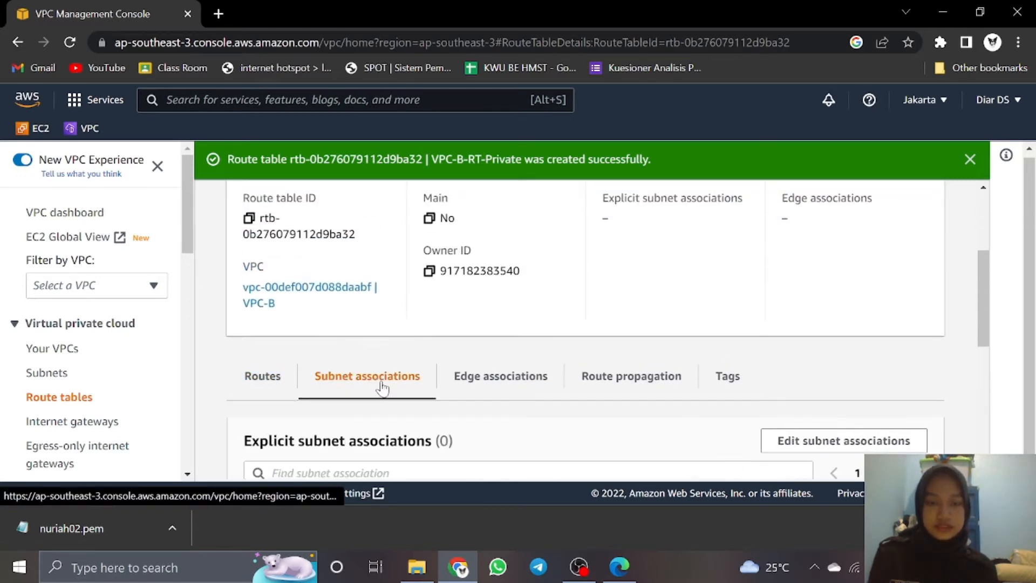
scroll(557, 384, "down", 3)
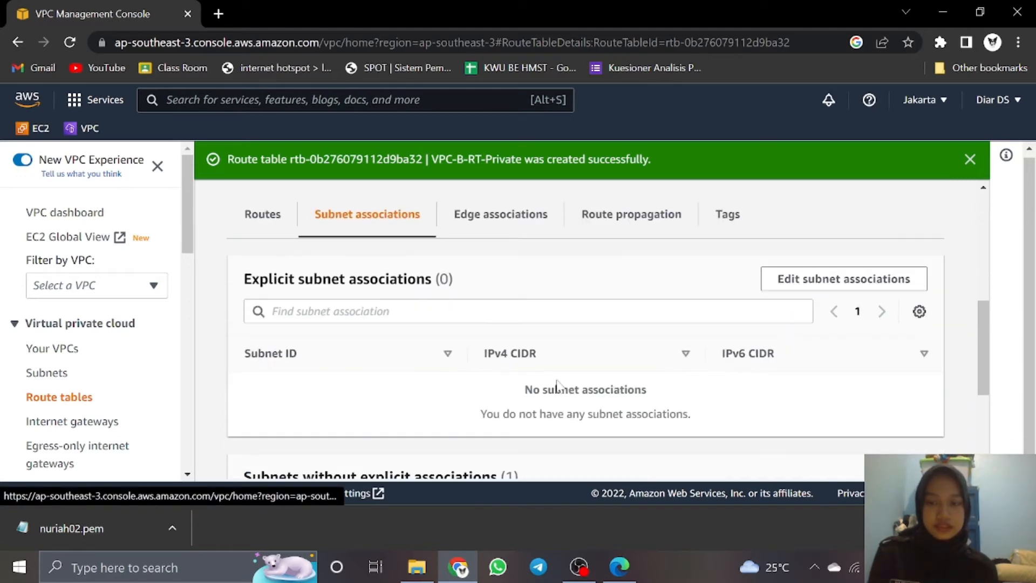
left_click(824, 280)
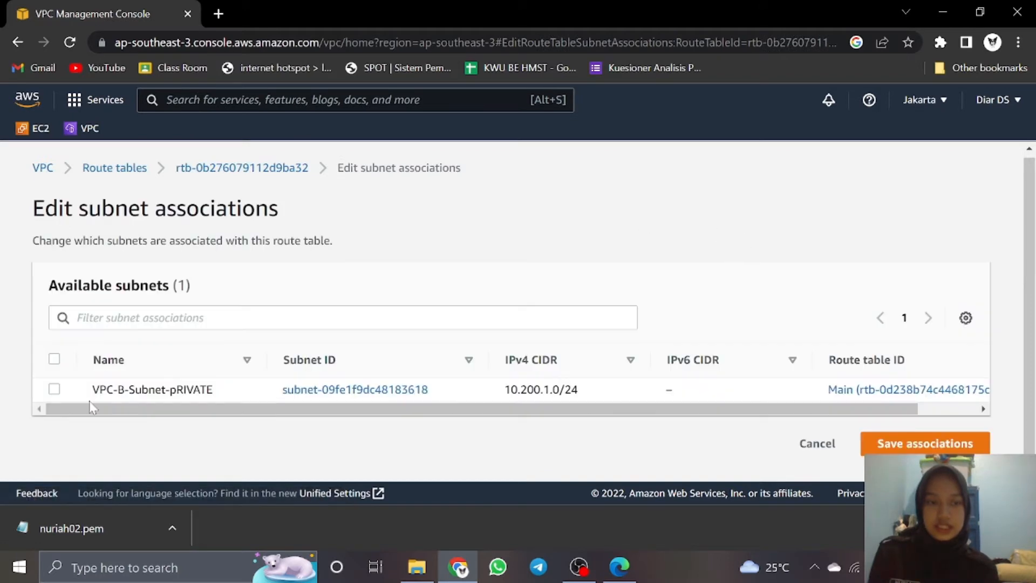
left_click(55, 390)
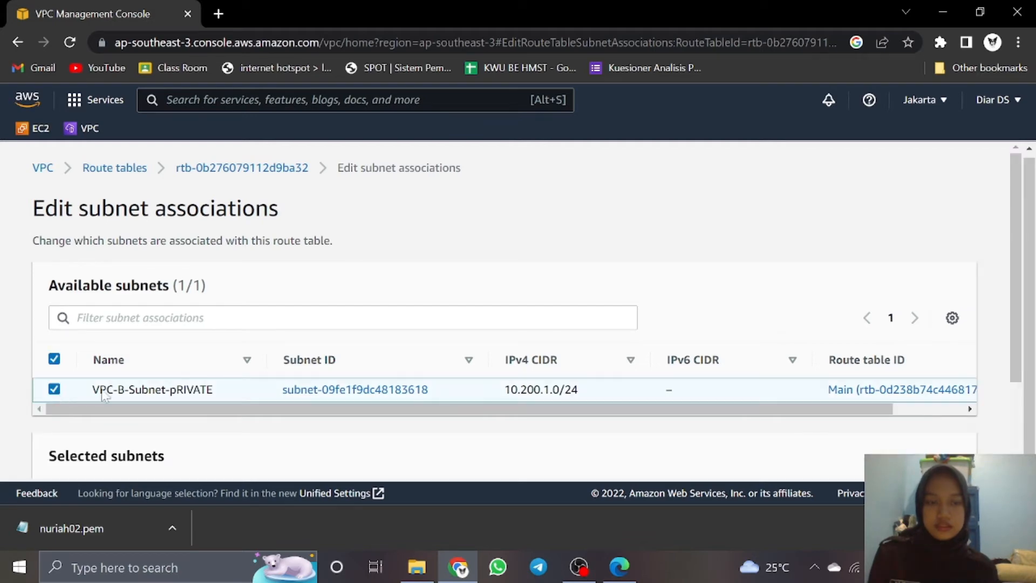
scroll(960, 393, "down", 3)
left_click(917, 450)
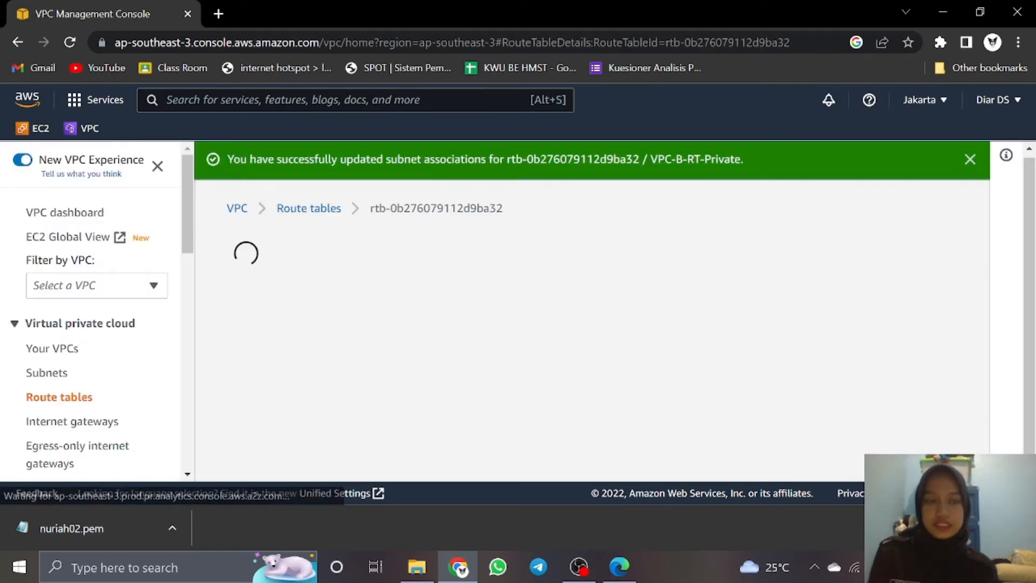
Check the details and routes of VPC-B-RT-Private and look through the list of all route tables.
scroll(581, 358, "down", 3)
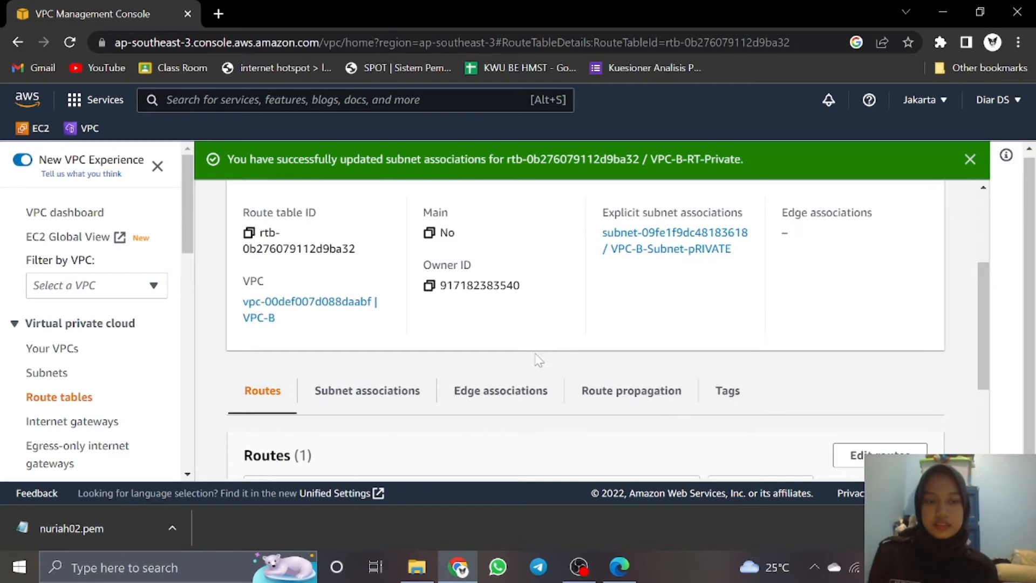
scroll(538, 360, "down", 3)
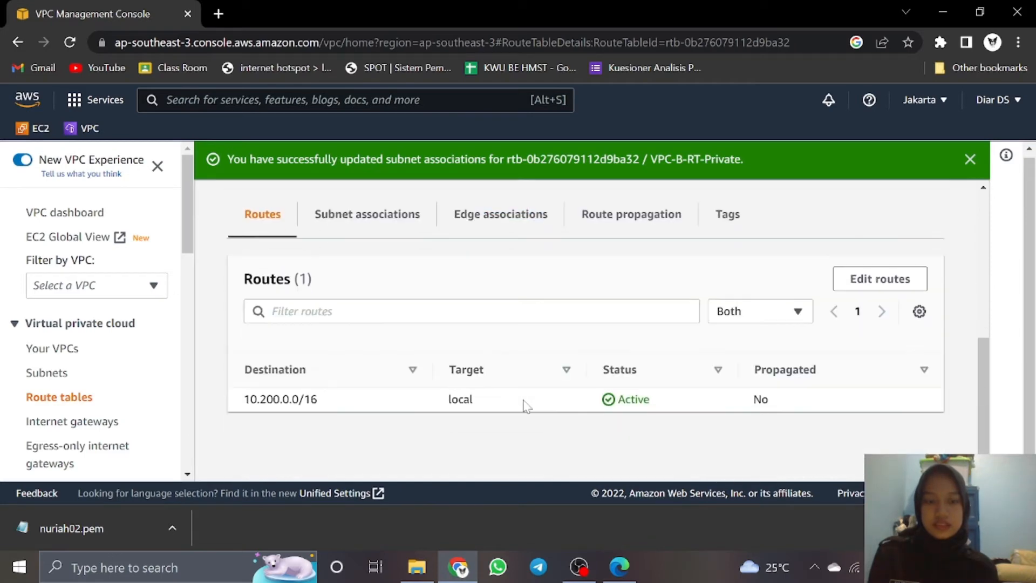
scroll(525, 406, "up", 5)
left_click(309, 193)
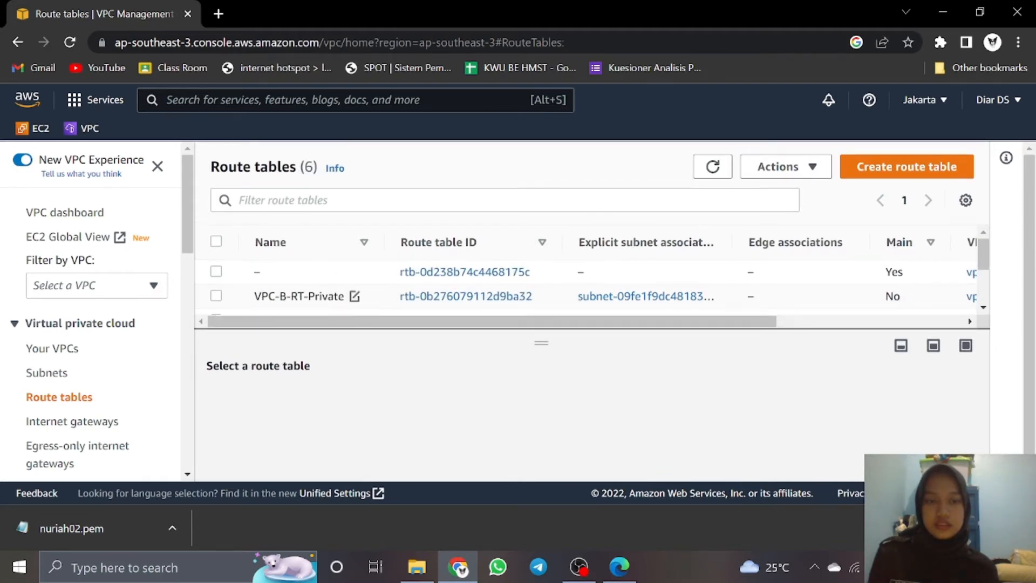
scroll(340, 305, "down", 3)
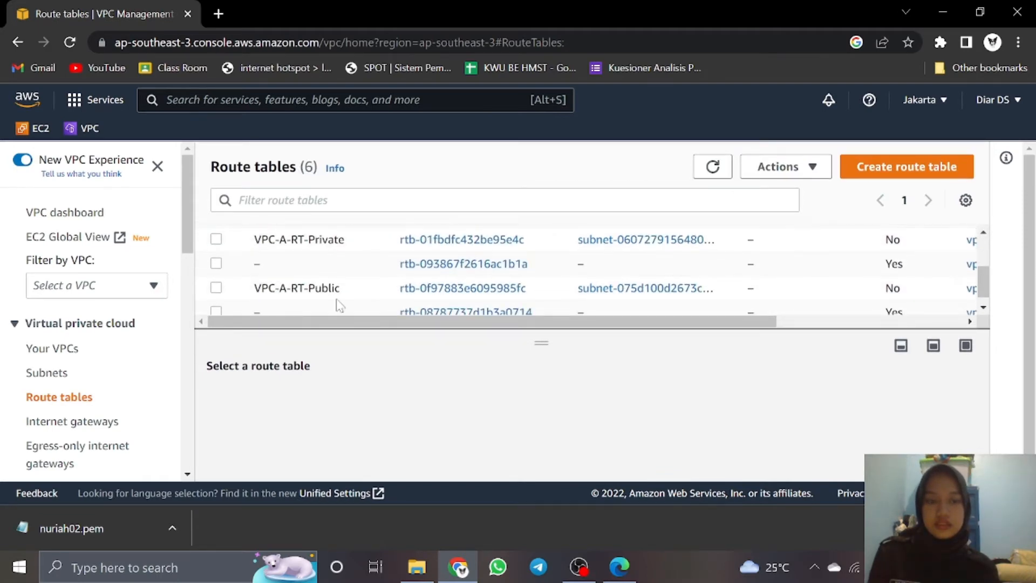
scroll(340, 305, "down", 1)
scroll(340, 306, "up", 2)
scroll(340, 306, "down", 1)
scroll(340, 305, "up", 3)
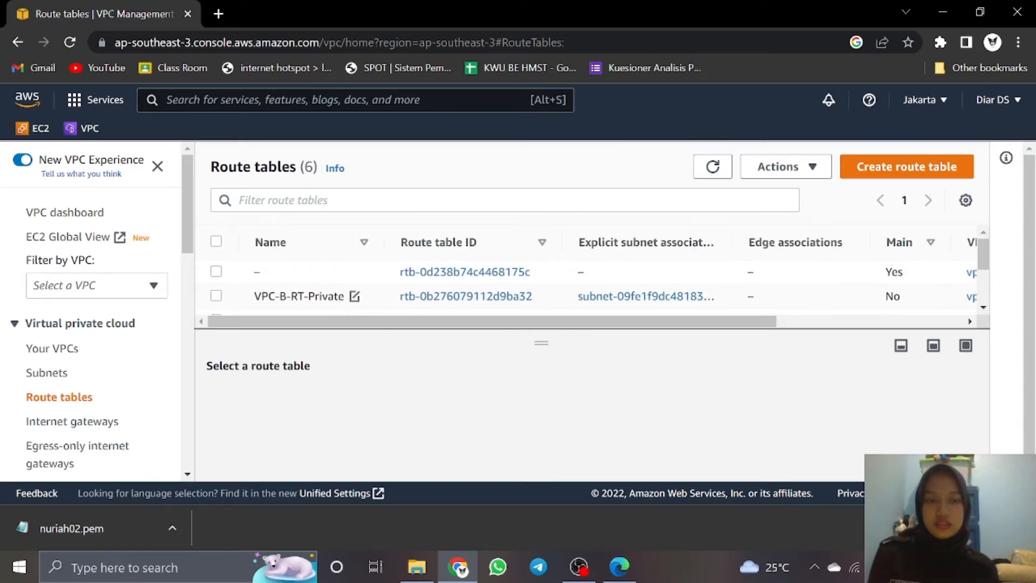
scroll(341, 303, "down", 2)
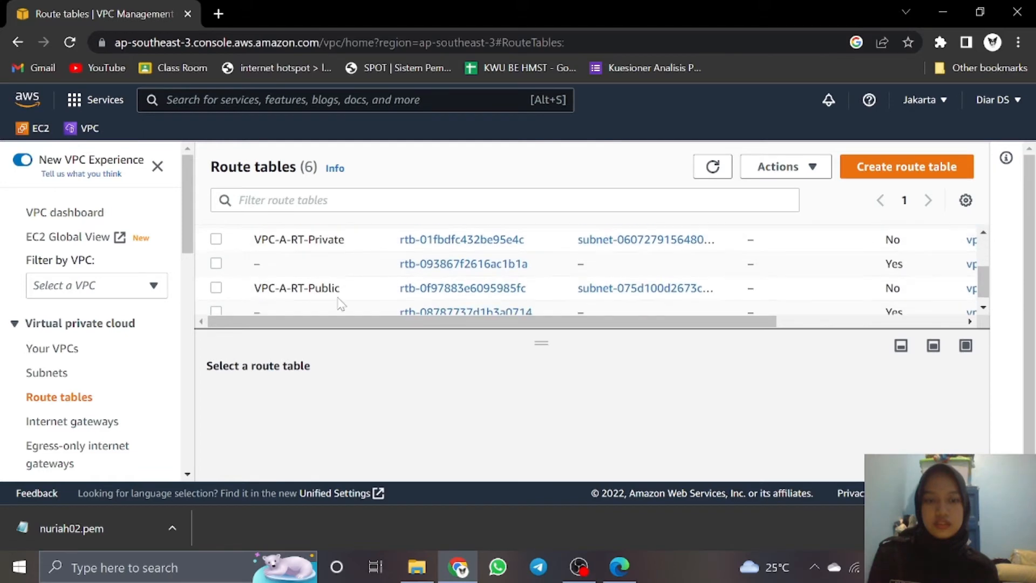
scroll(340, 304, "up", 2)
scroll(341, 303, "down", 3)
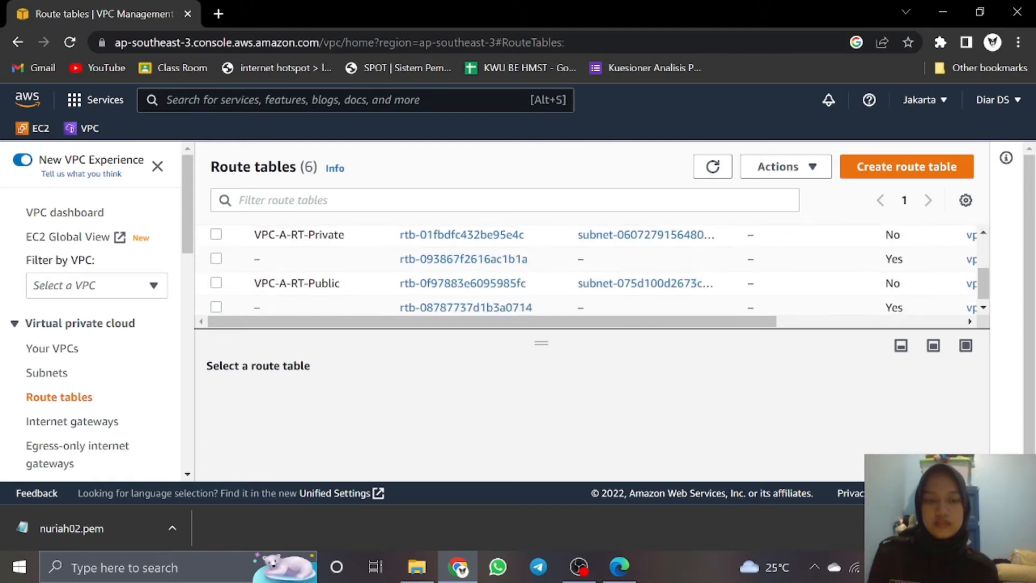
scroll(363, 372, "down", 1)
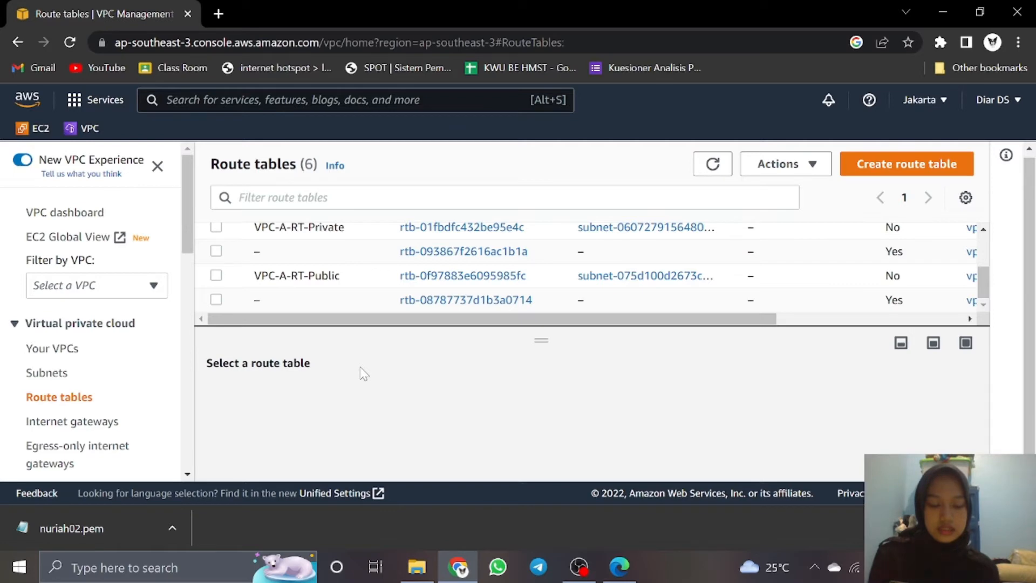
Go to the EC2 instances list and start launching a new instance.
left_click(41, 128)
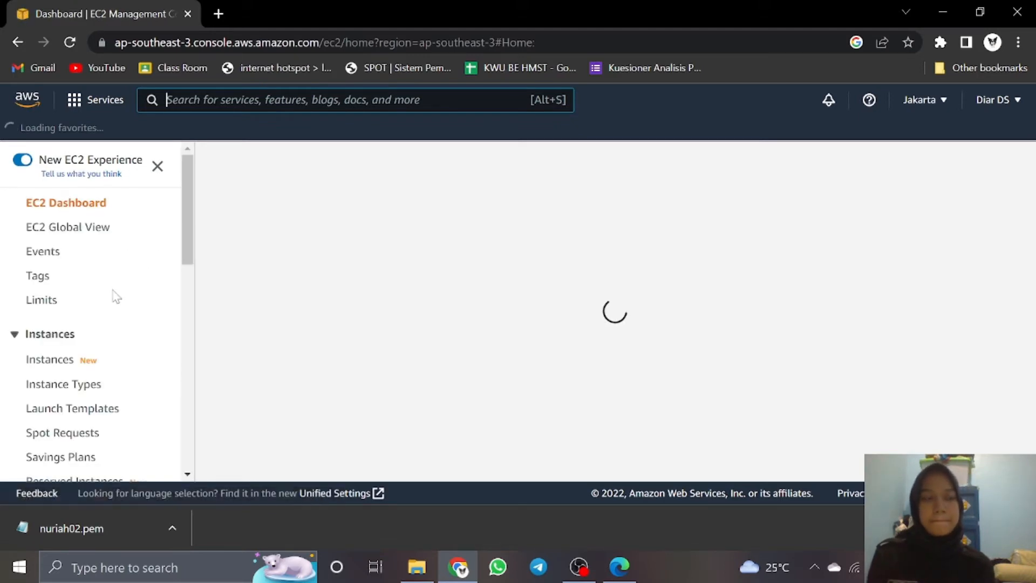
left_click(52, 366)
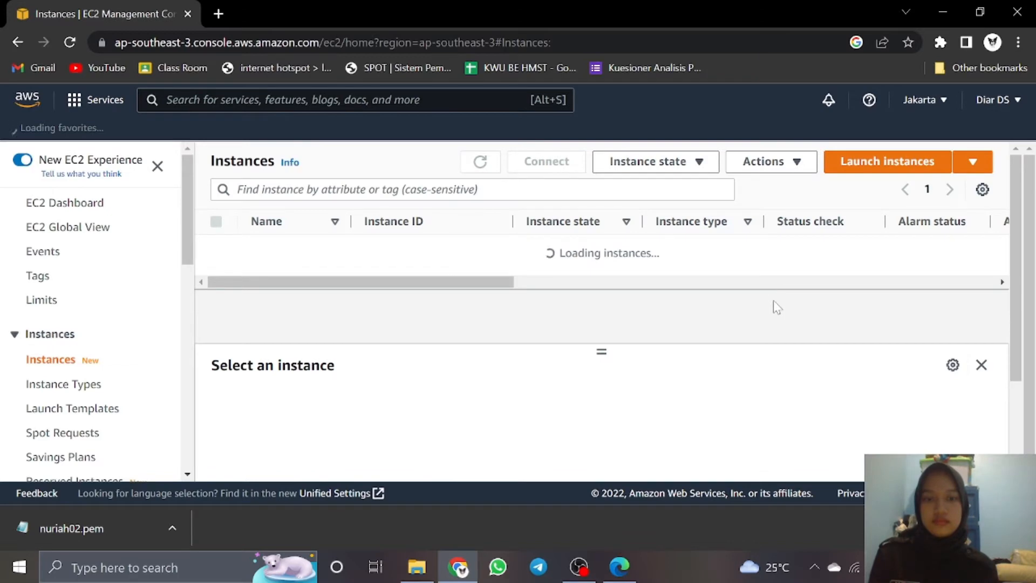
left_click(866, 162)
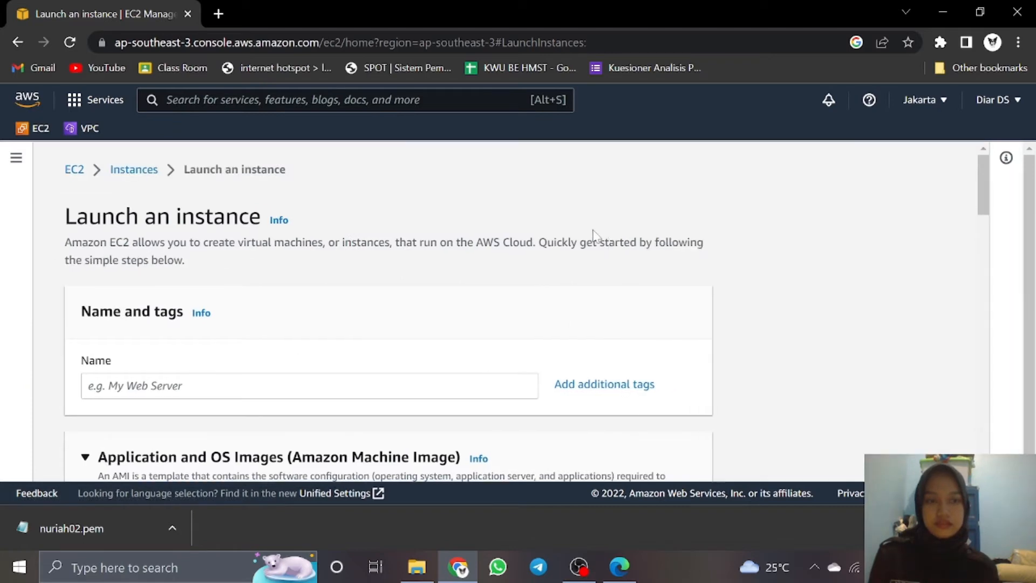
Expand the instance's tags and enter VPC-B-EC2-Priva as the value of its Name tag.
scroll(588, 238, "down", 1)
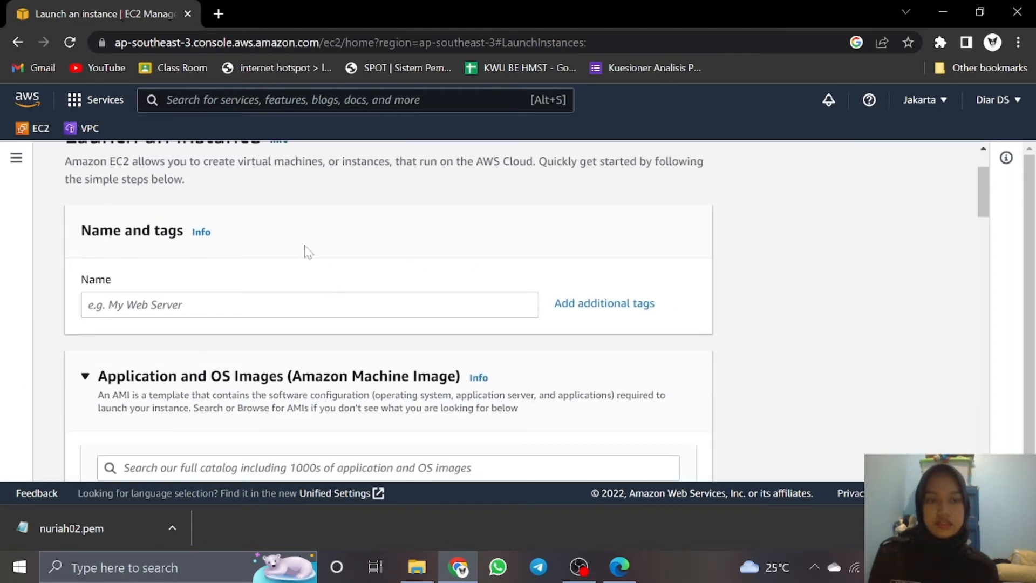
left_click(604, 308)
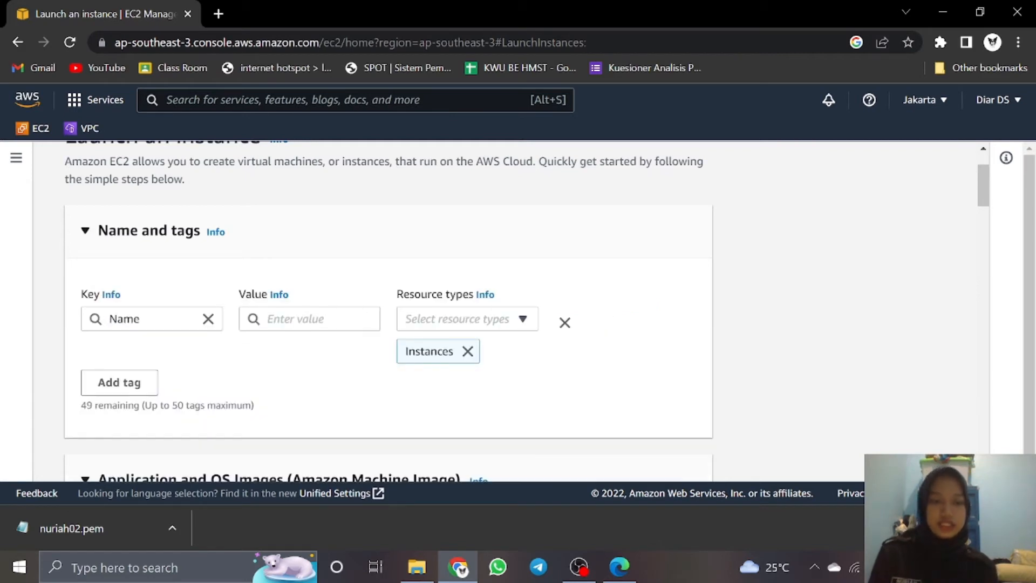
left_click(309, 319)
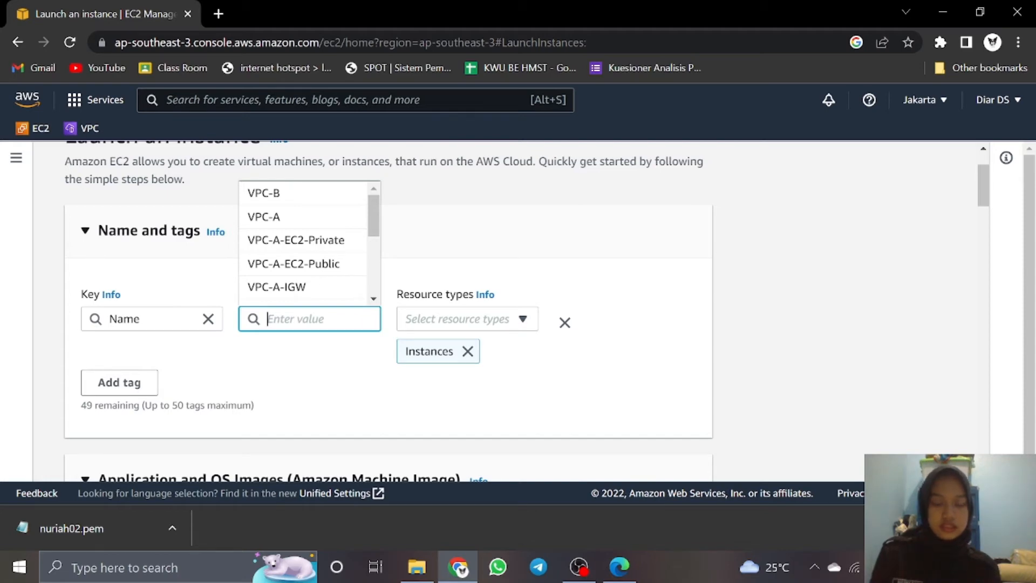
type("v")
key("BackSpace")
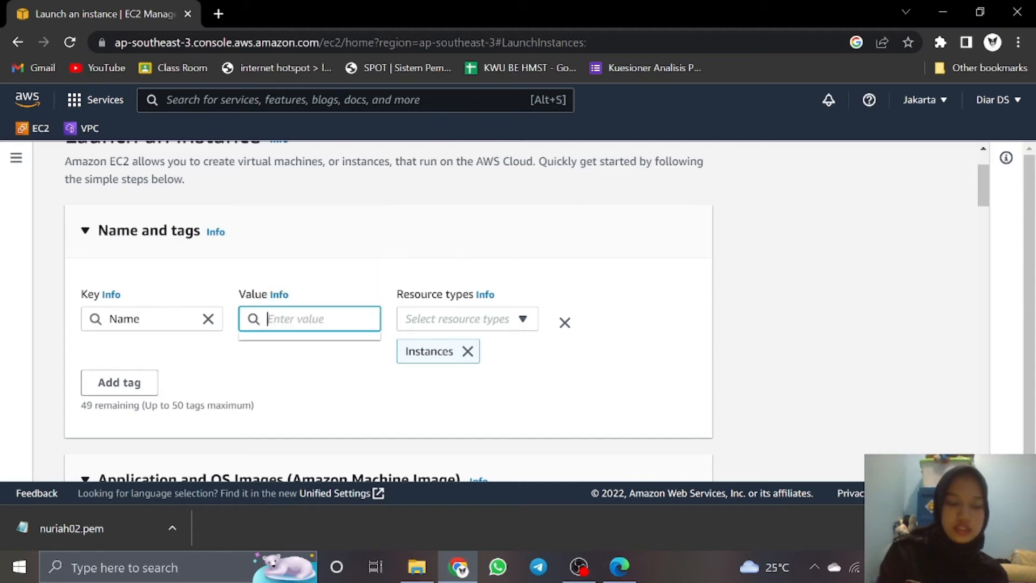
type("VPC")
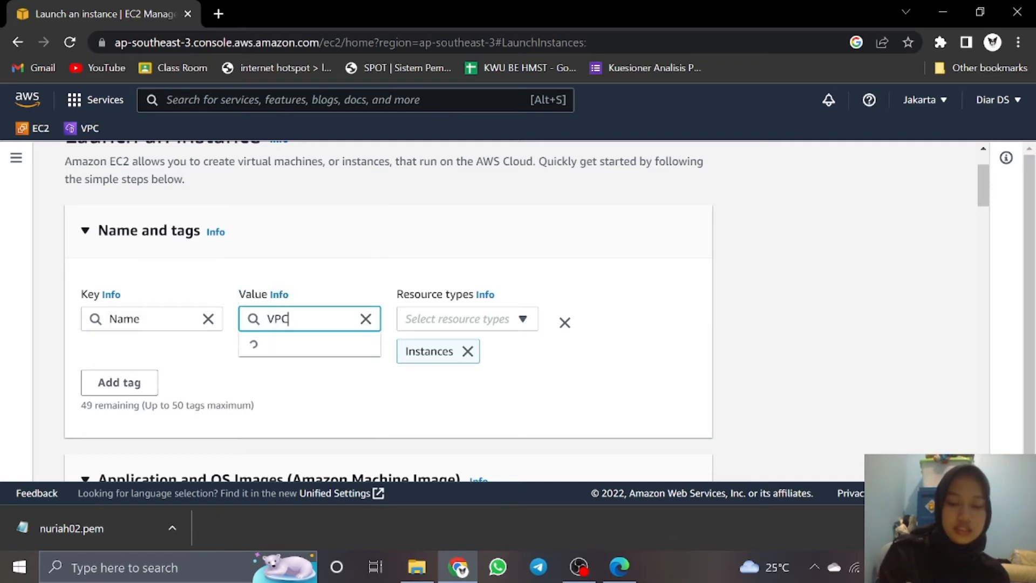
type("-B")
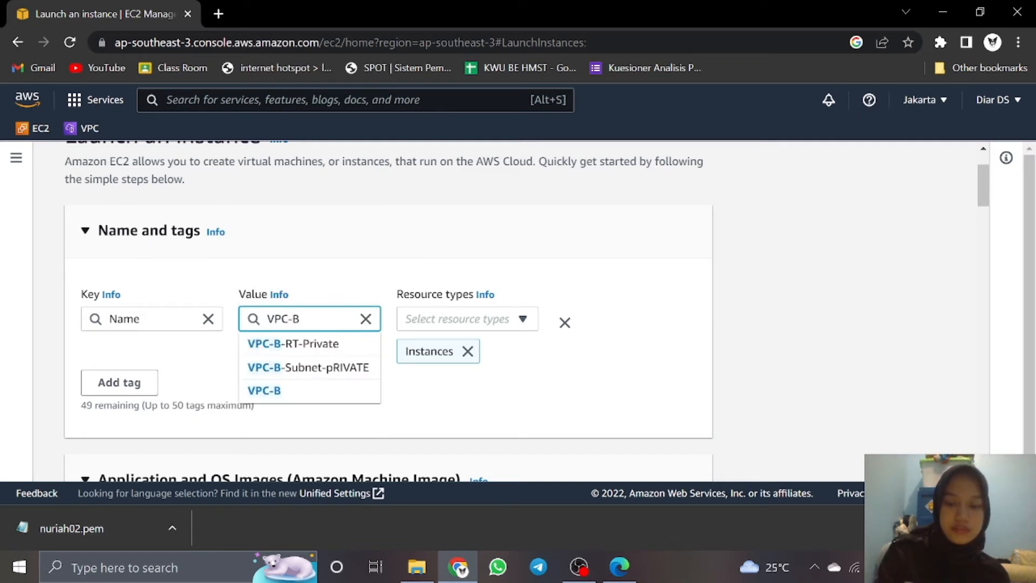
type("-EC2")
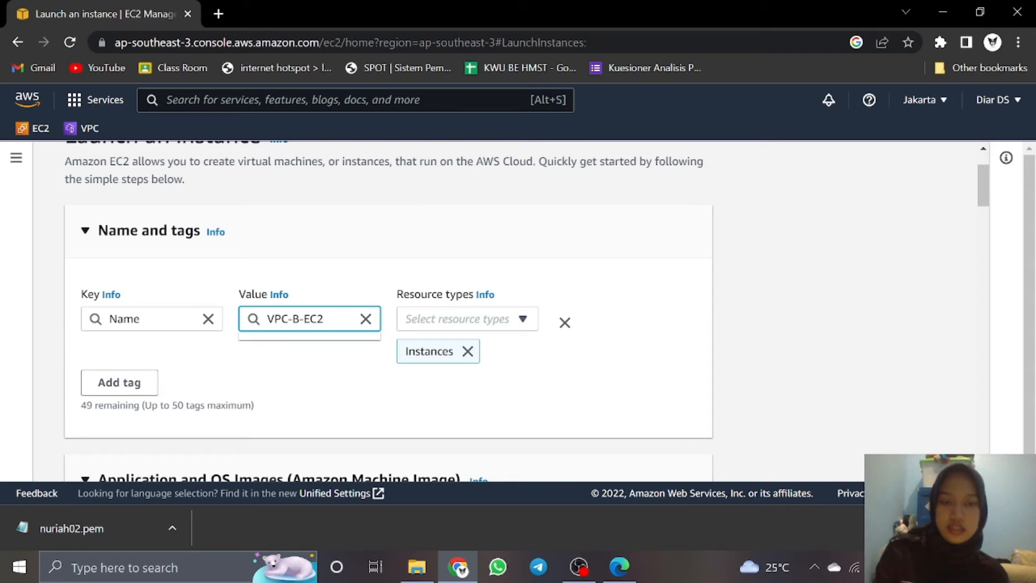
type("-P")
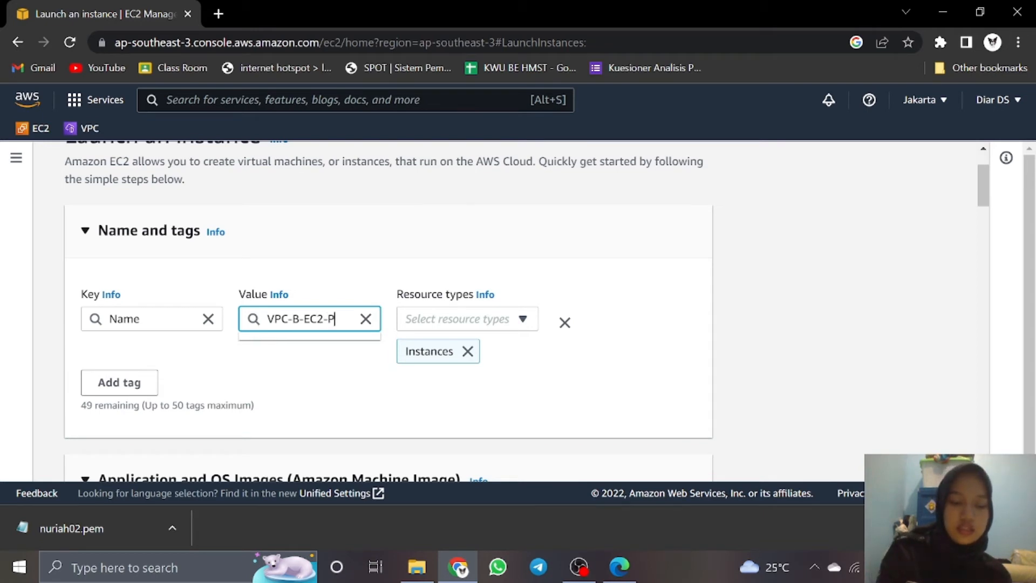
type("riva")
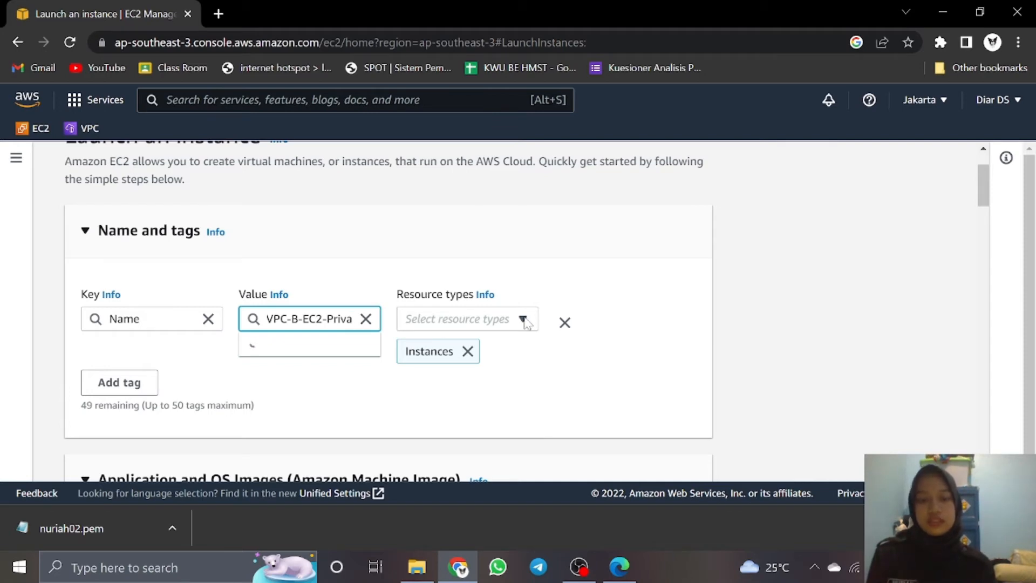
Apply the Name tag to the Volumes and Network interfaces resource types as well.
left_click(459, 319)
left_click(453, 231)
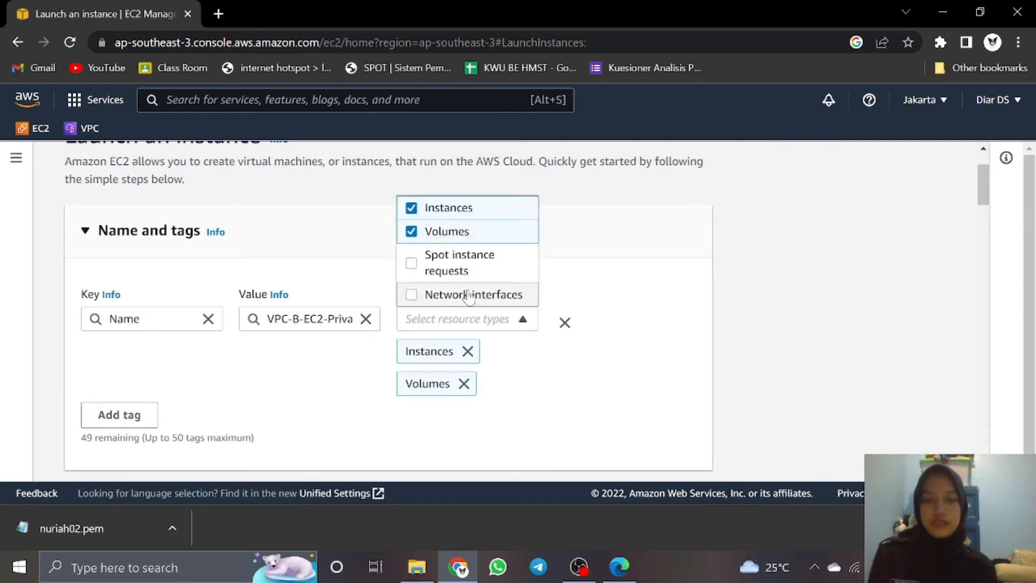
left_click(466, 294)
Choose the Amazon Linux 2 AMI (HVM) - Kernel 4.14, SSD Volume Type as the machine image.
scroll(464, 294, "down", 5)
scroll(432, 312, "down", 5)
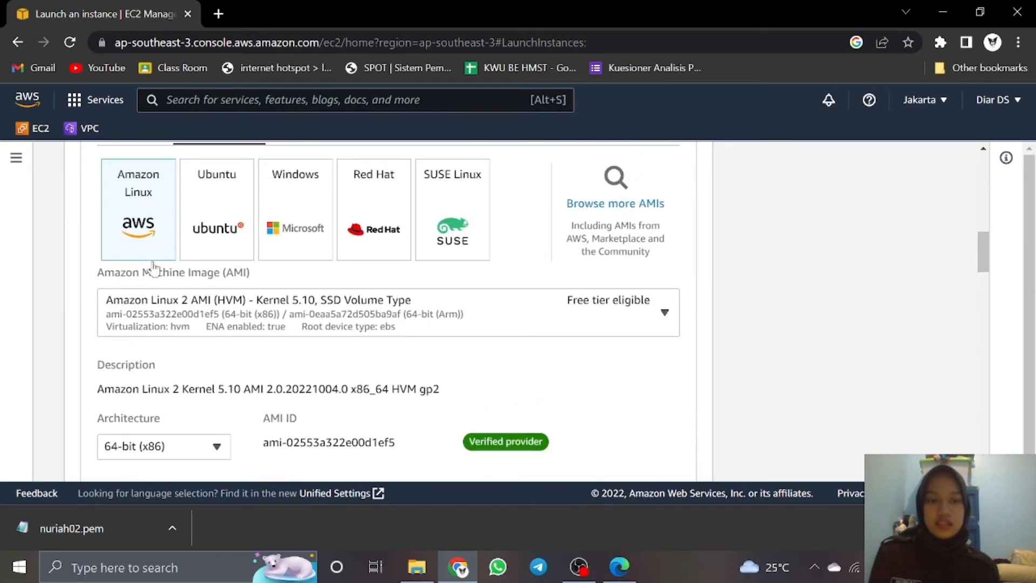
left_click(330, 327)
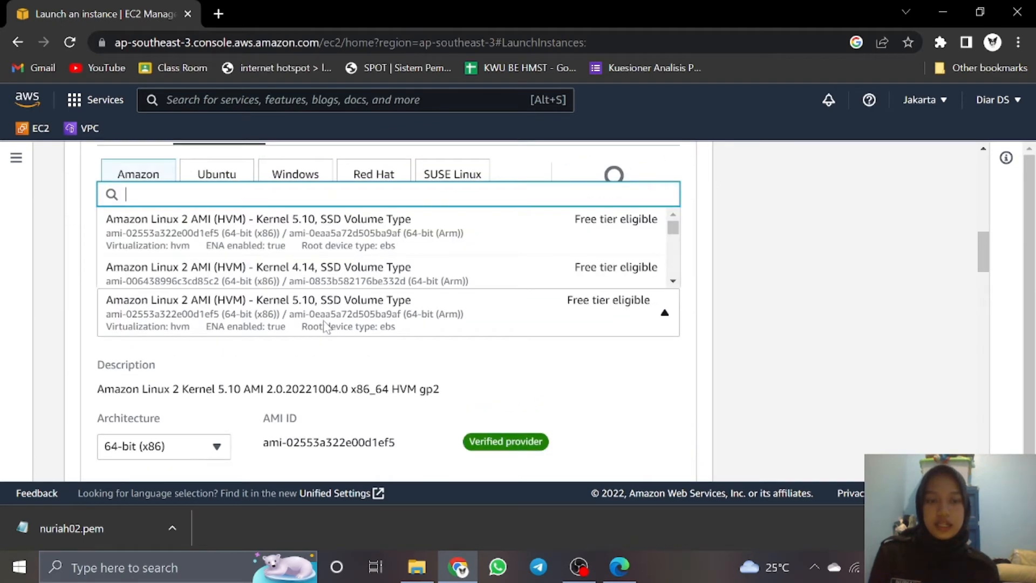
left_click(323, 273)
Select the existing key pair that matches the downloaded .pem file for the instance login.
scroll(498, 276, "down", 3)
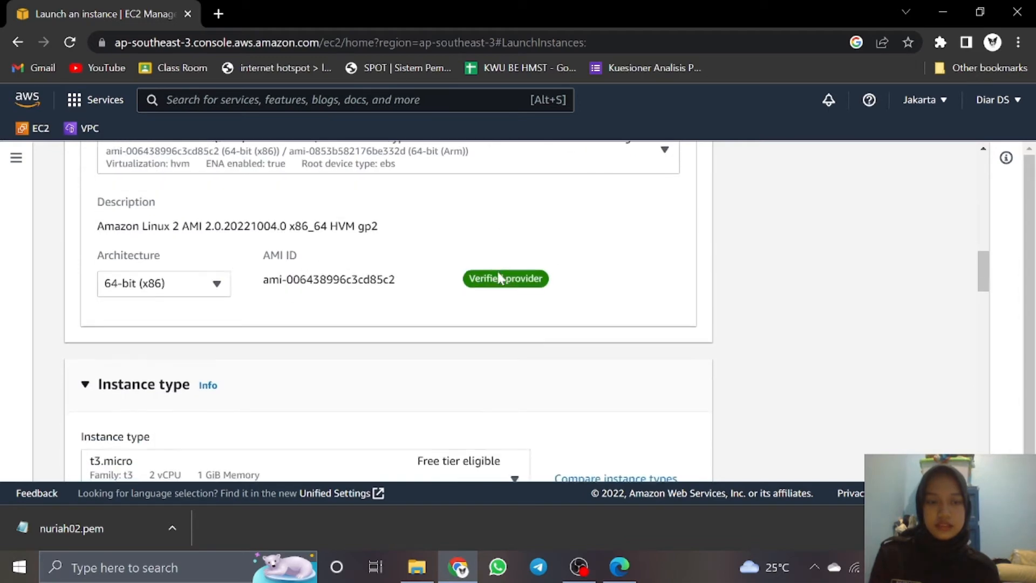
scroll(499, 278, "down", 3)
scroll(474, 282, "down", 3)
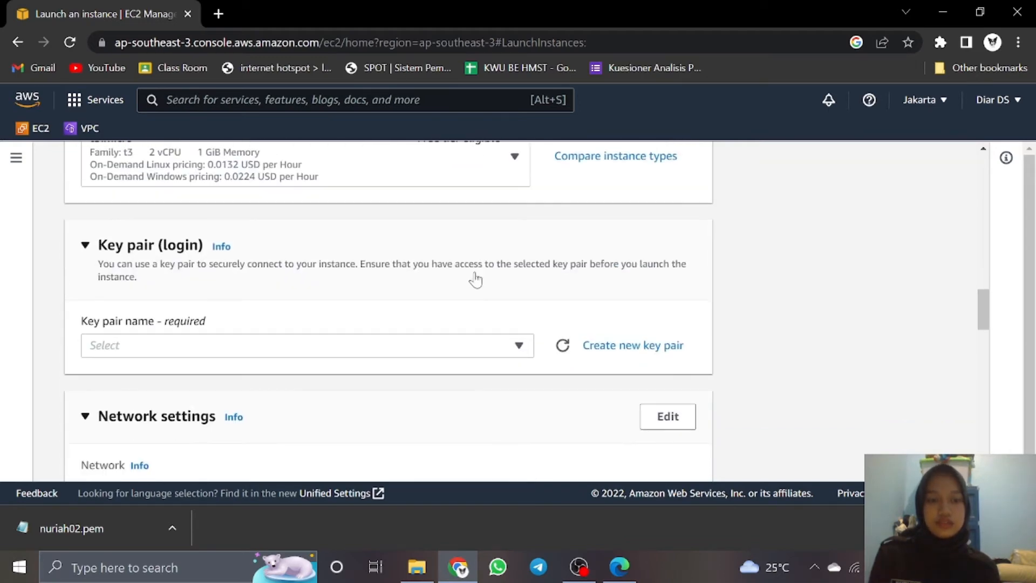
left_click(414, 339)
scroll(367, 345, "down", 3)
scroll(225, 224, "down", 2)
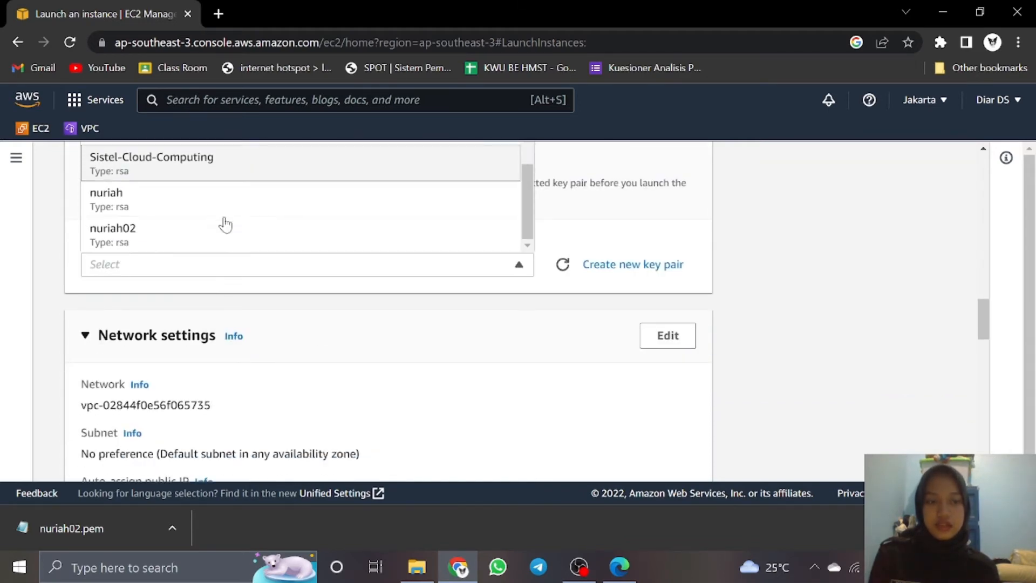
left_click(216, 247)
Edit the network settings to place the instance in VPC-B (10.200.0.0/16).
scroll(423, 304, "down", 3)
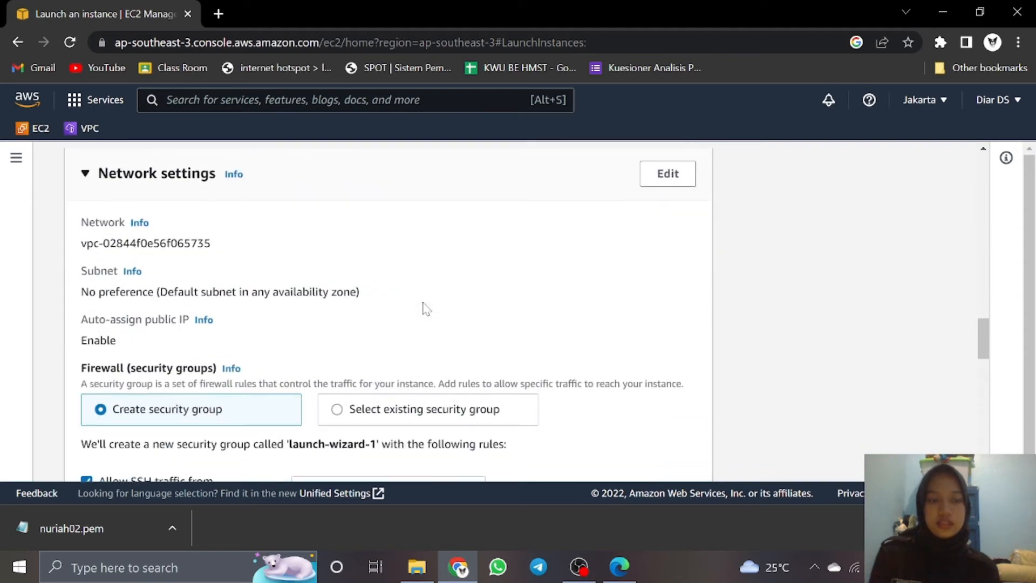
scroll(427, 309, "down", 1)
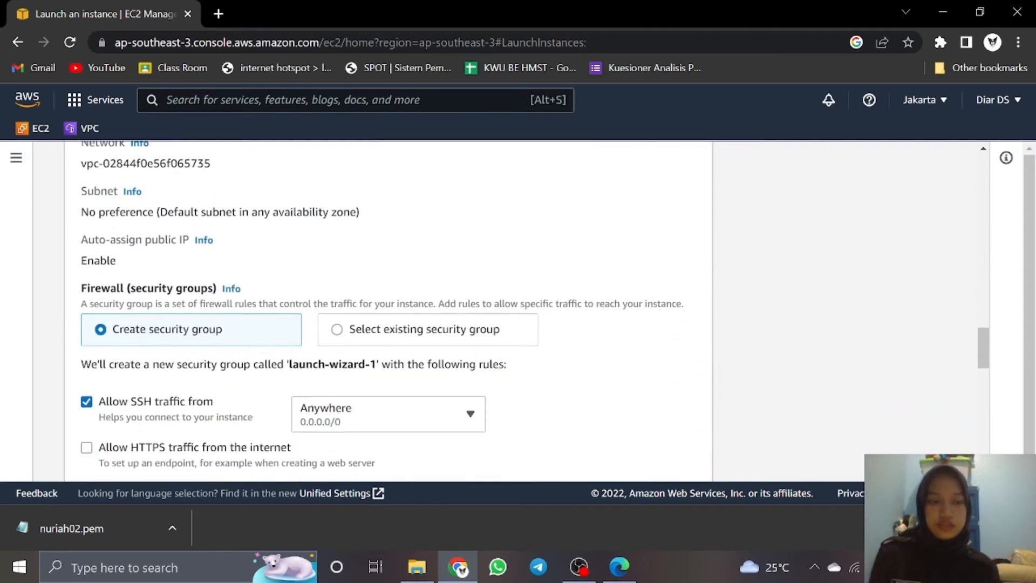
scroll(453, 300, "up", 3)
left_click(668, 254)
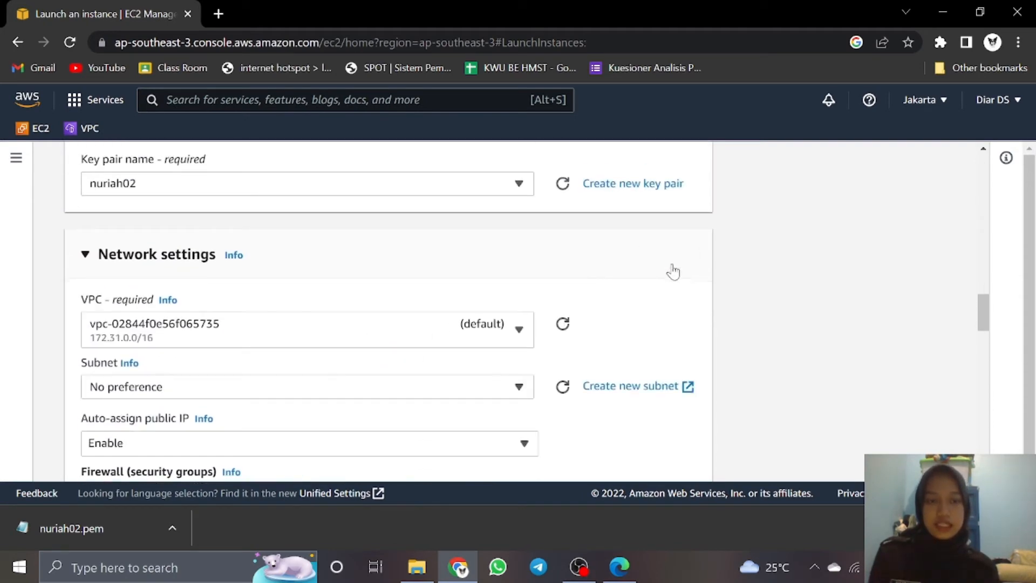
scroll(661, 269, "down", 2)
left_click(500, 263)
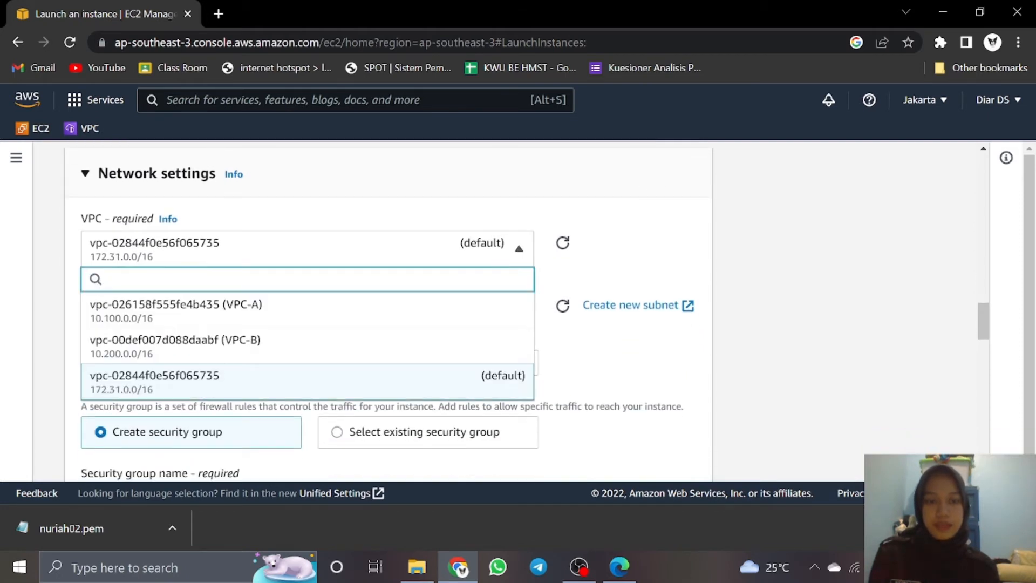
left_click(366, 338)
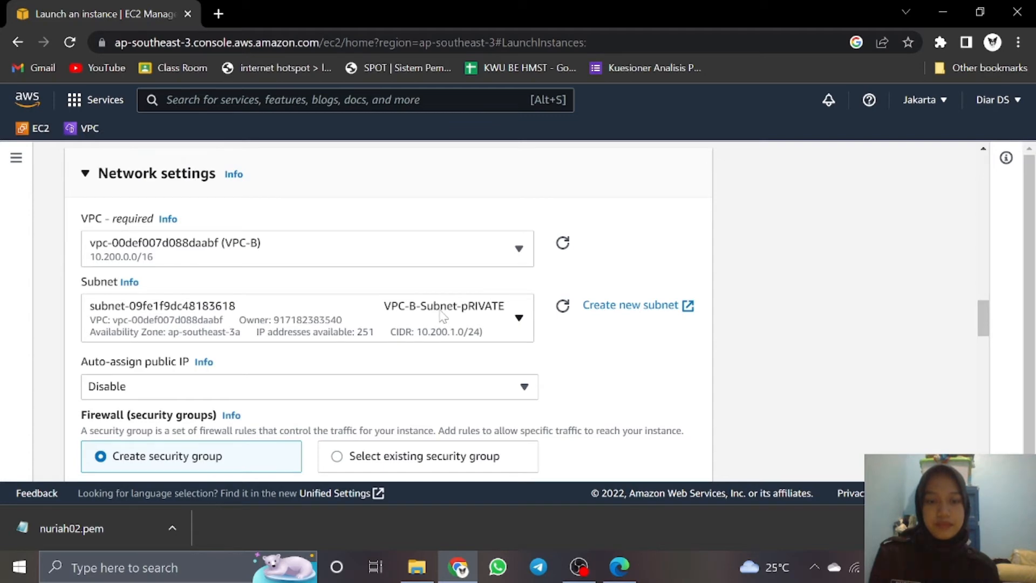
Name the new security group VPC-B-JKT-Private.
scroll(475, 316, "down", 1)
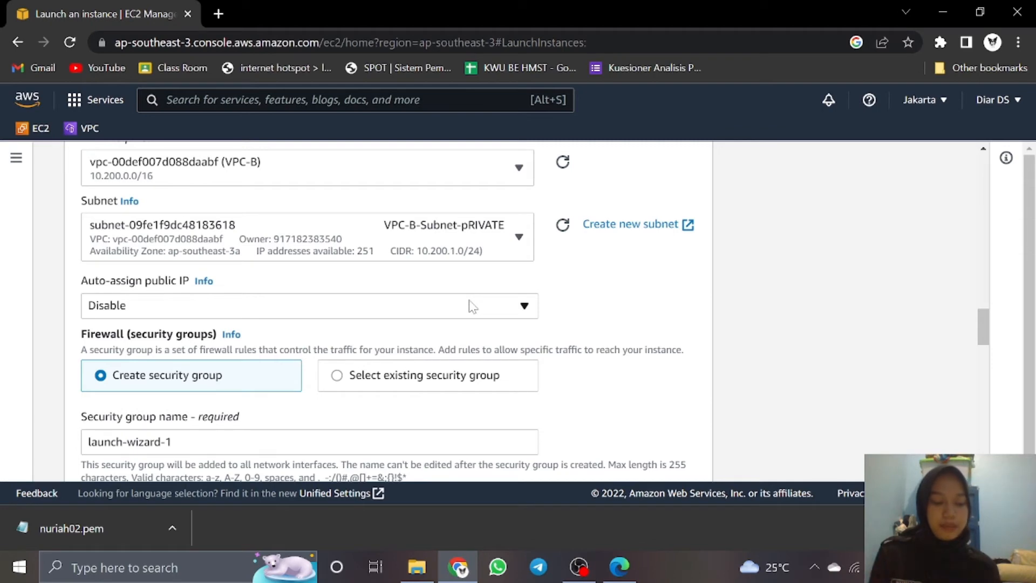
scroll(383, 315, "down", 1)
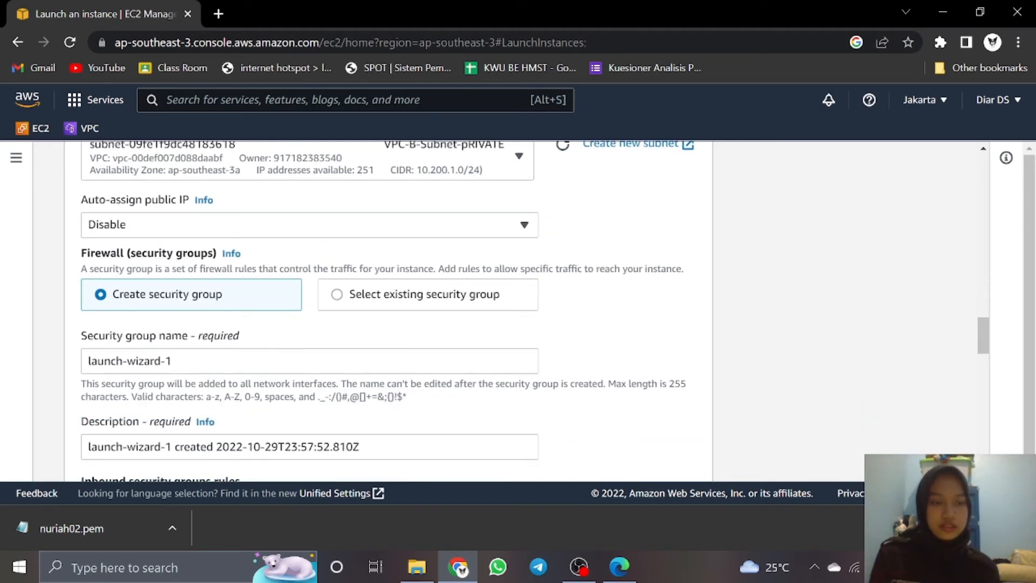
left_click(154, 361)
key("ctrl+a")
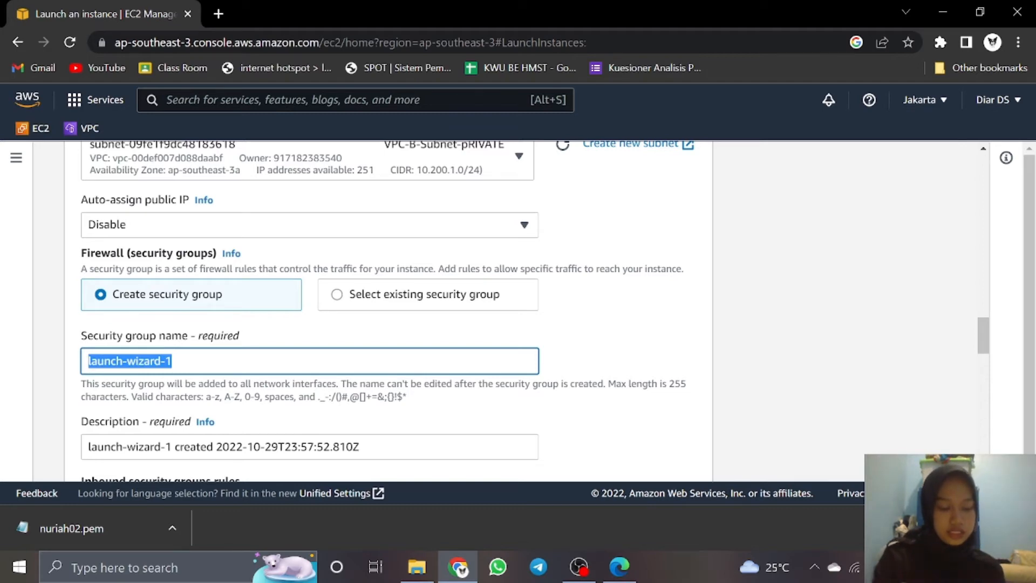
type("v")
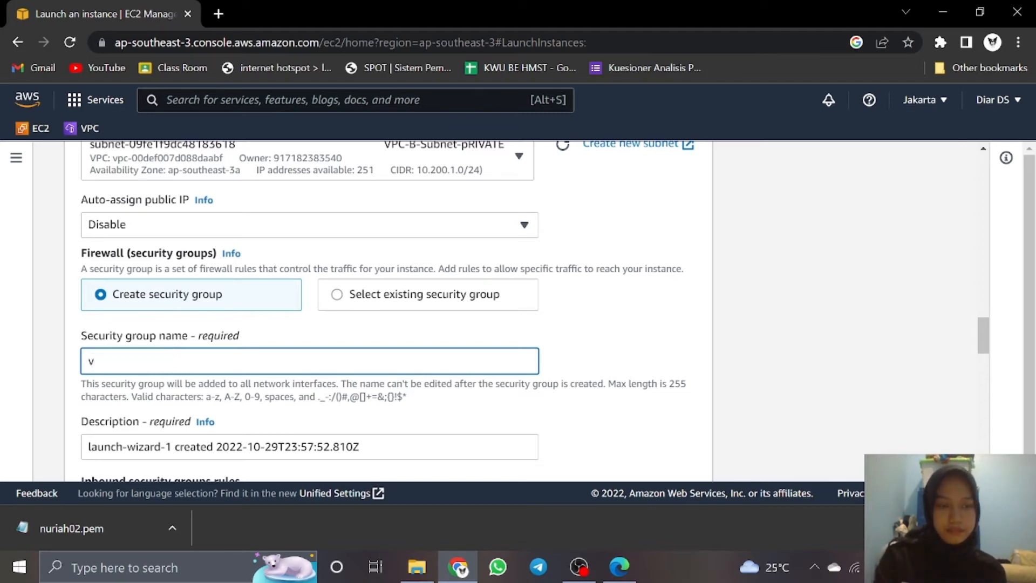
key("BackSpace")
type("VPC-B-JKT-Private")
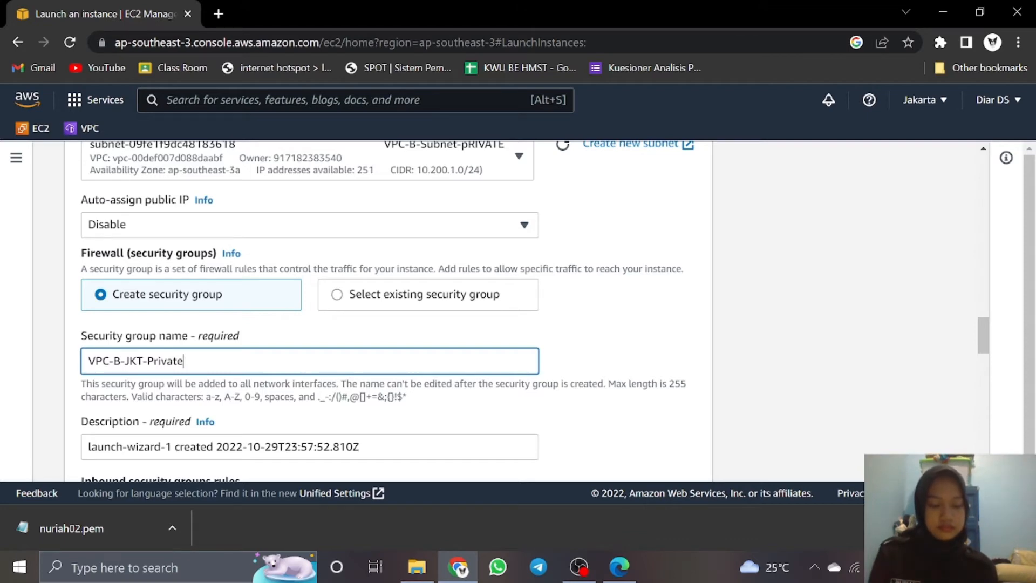
Replace the security group's description with a copy of its name, VPC-B-JKT-Private.
scroll(378, 310, "down", 1)
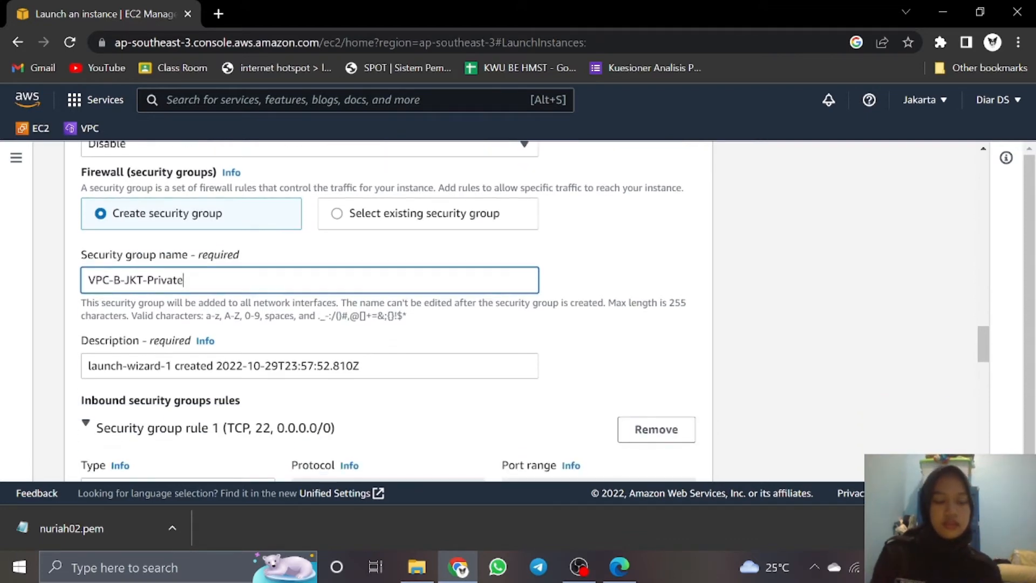
key("ctrl+a")
key("ctrl+c")
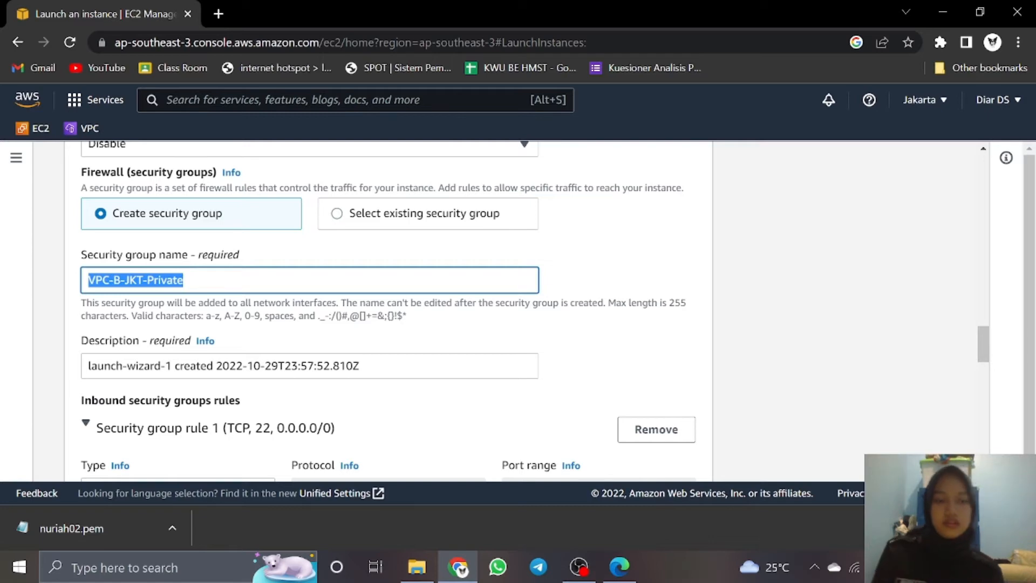
left_click(200, 366)
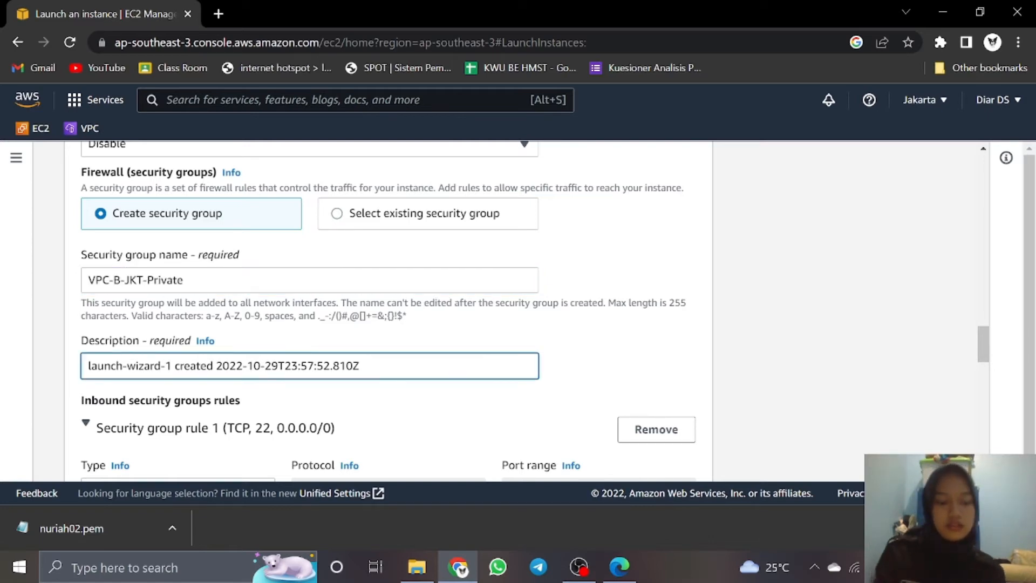
key("ctrl+a")
key("ctrl+v")
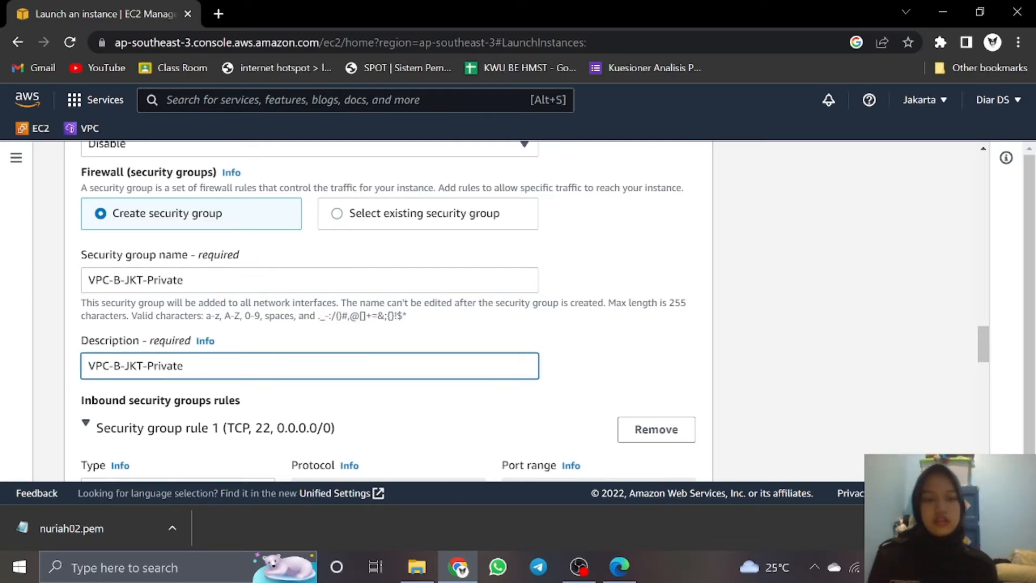
Restrict the SSH inbound rule to a custom source of 10.100.1.0/24.
scroll(351, 291, "down", 3)
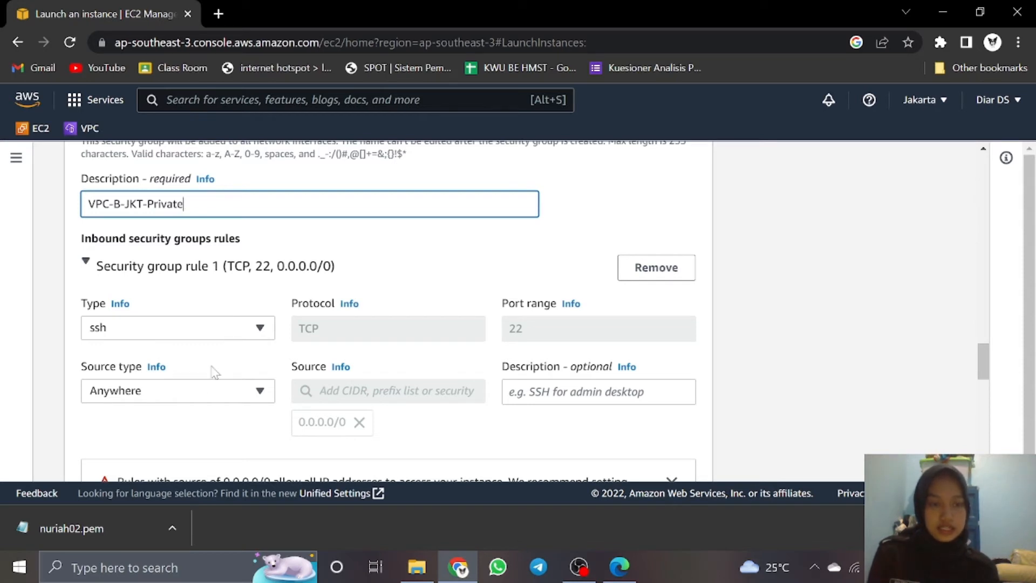
left_click(212, 392)
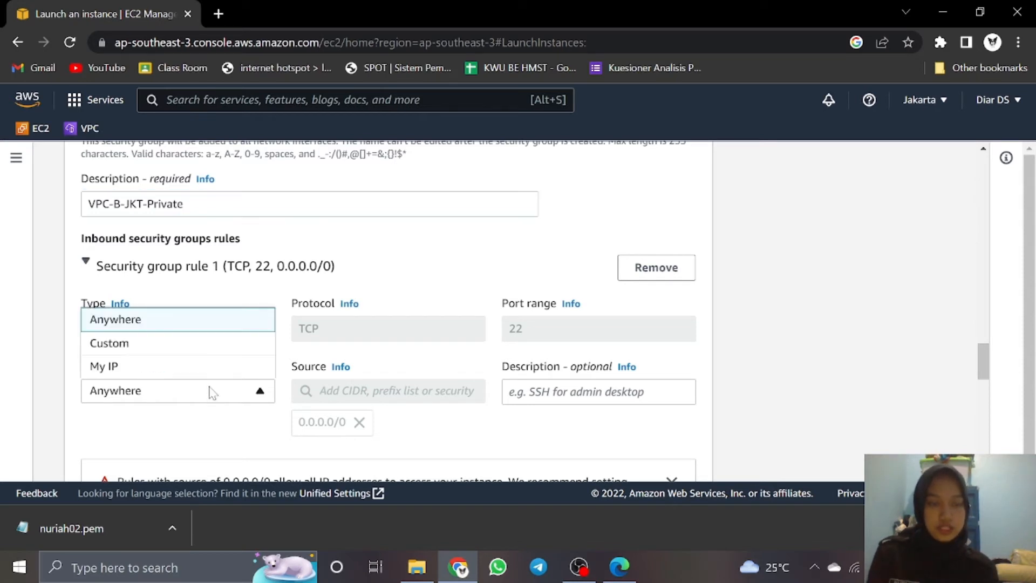
left_click(208, 353)
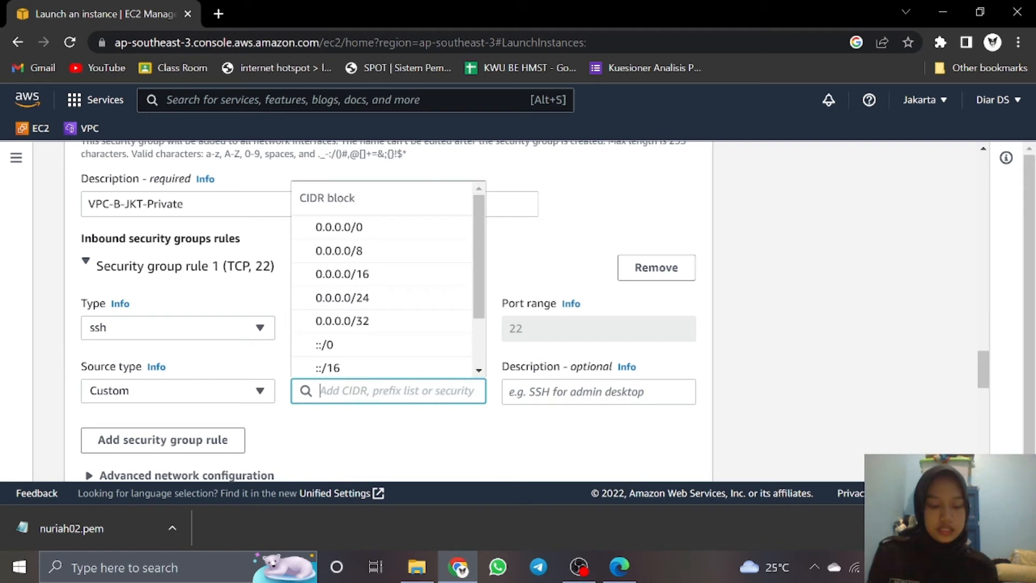
type("10.")
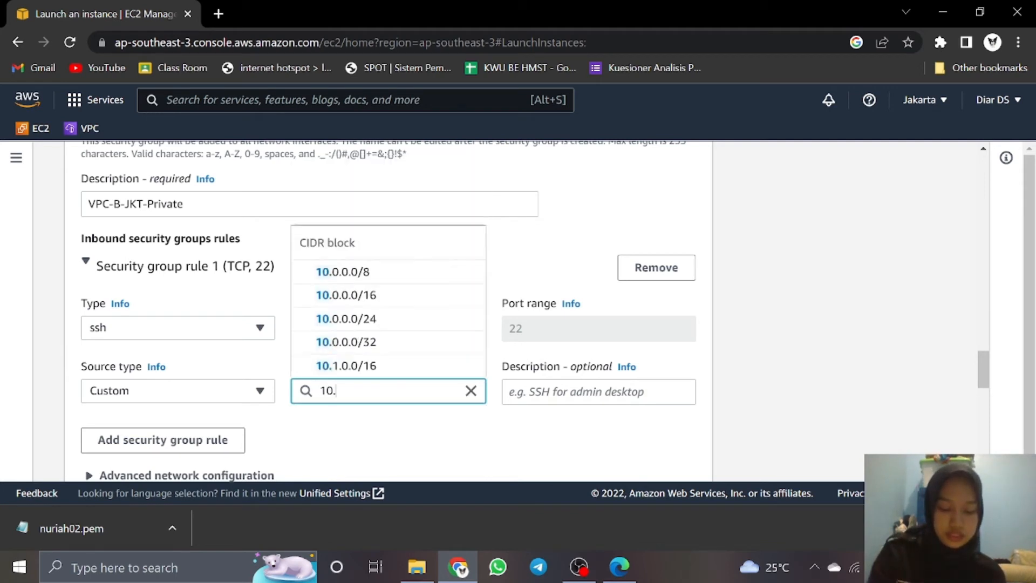
type("100.")
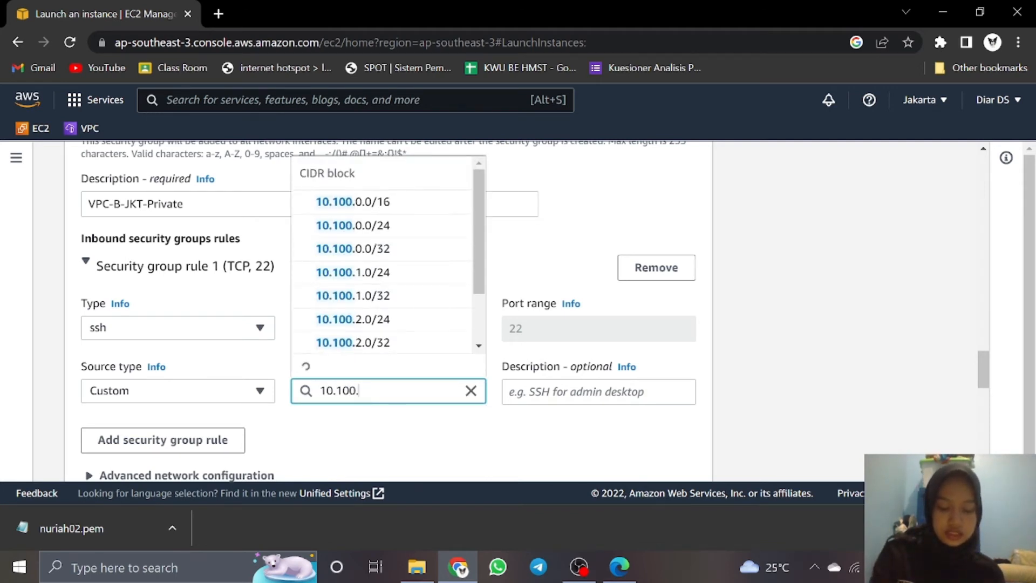
type("1.0")
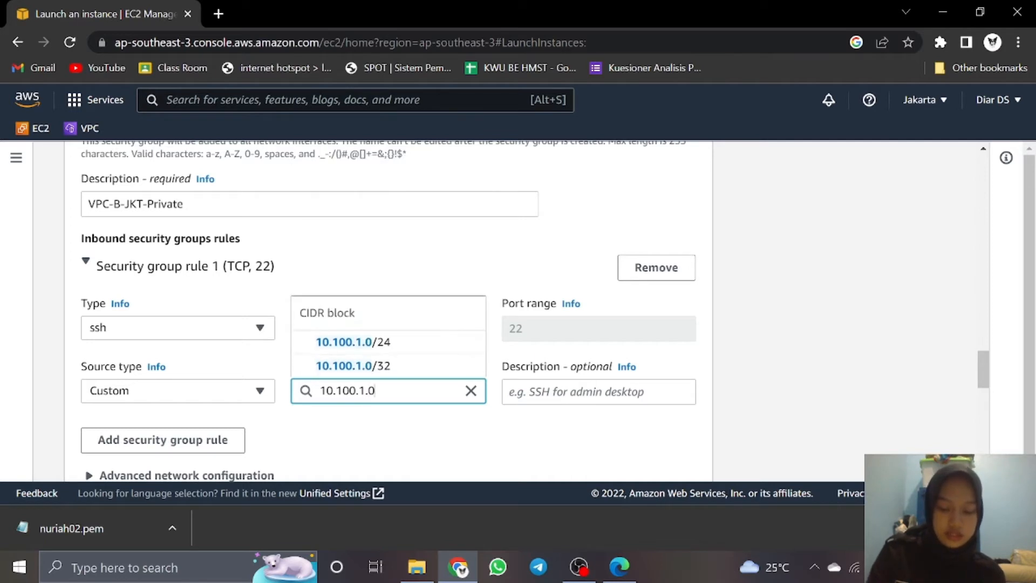
type("/24")
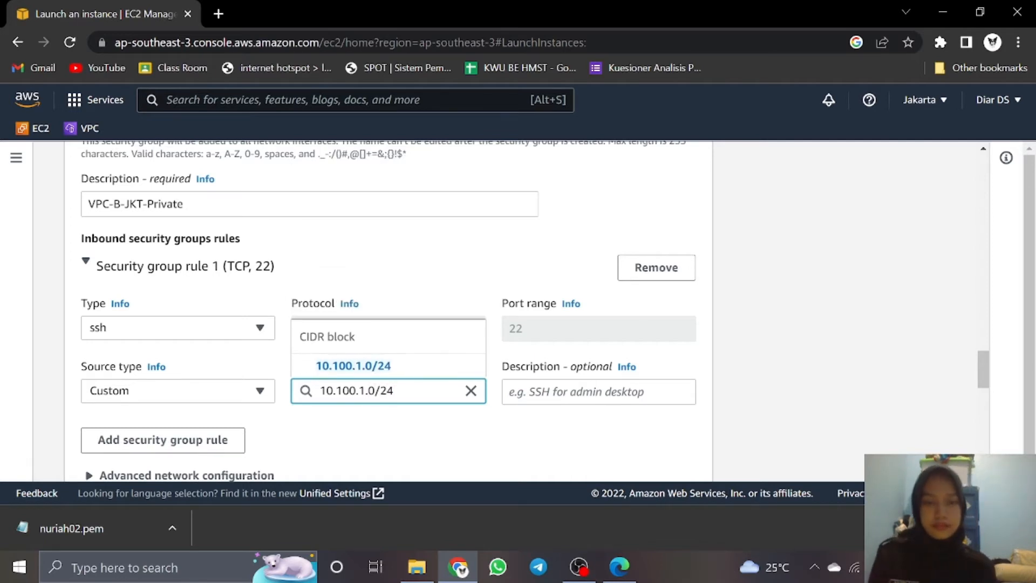
left_click(374, 365)
Add a second inbound security group rule of type Custom ICMP - IPv4.
scroll(387, 361, "down", 2)
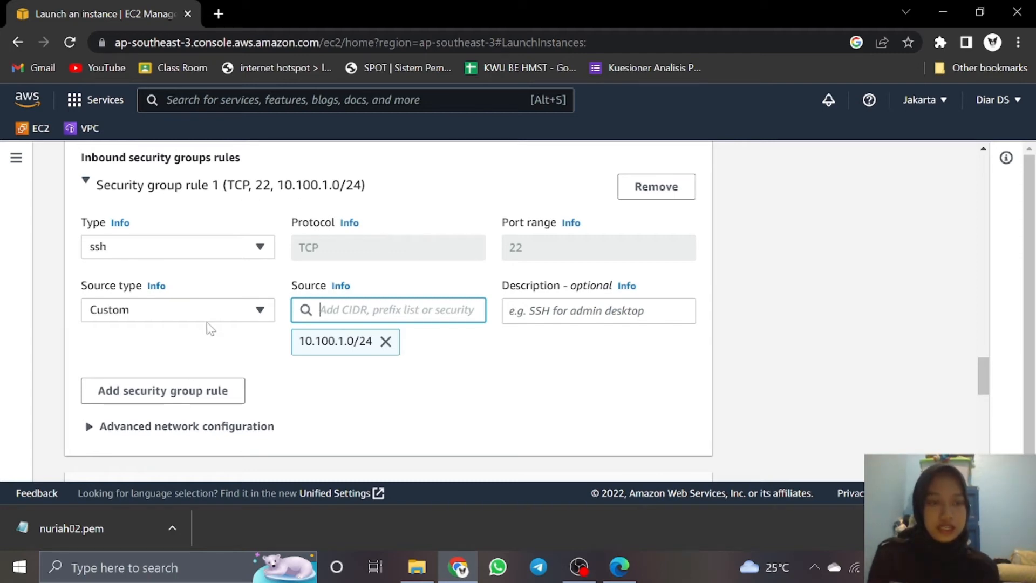
left_click(212, 391)
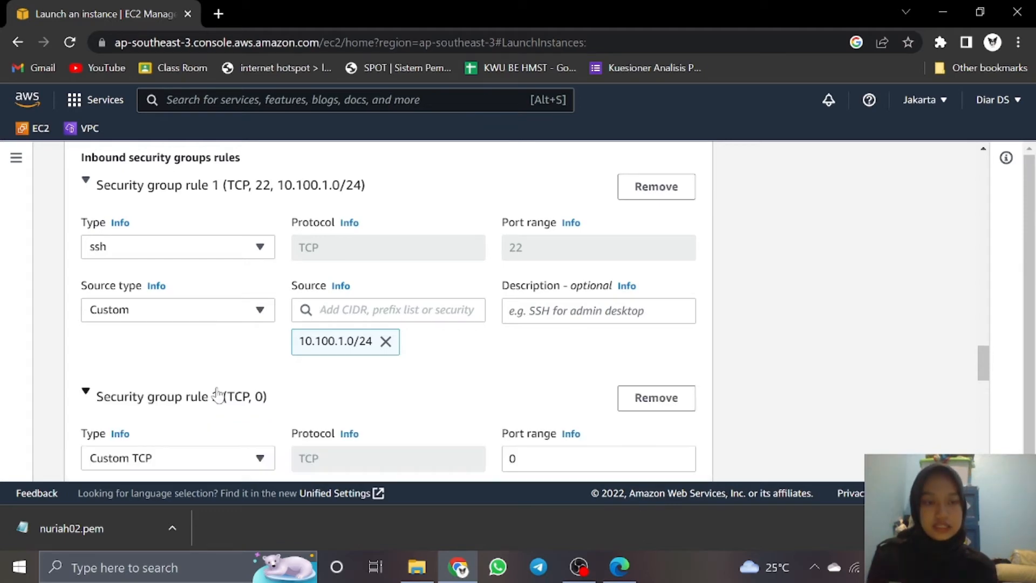
scroll(232, 389, "down", 2)
left_click(227, 303)
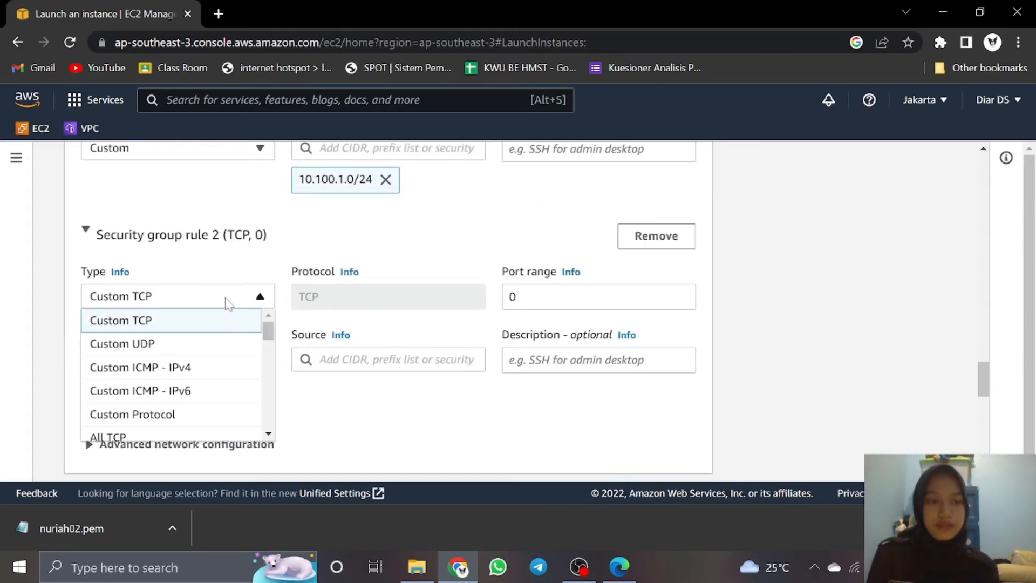
left_click(214, 372)
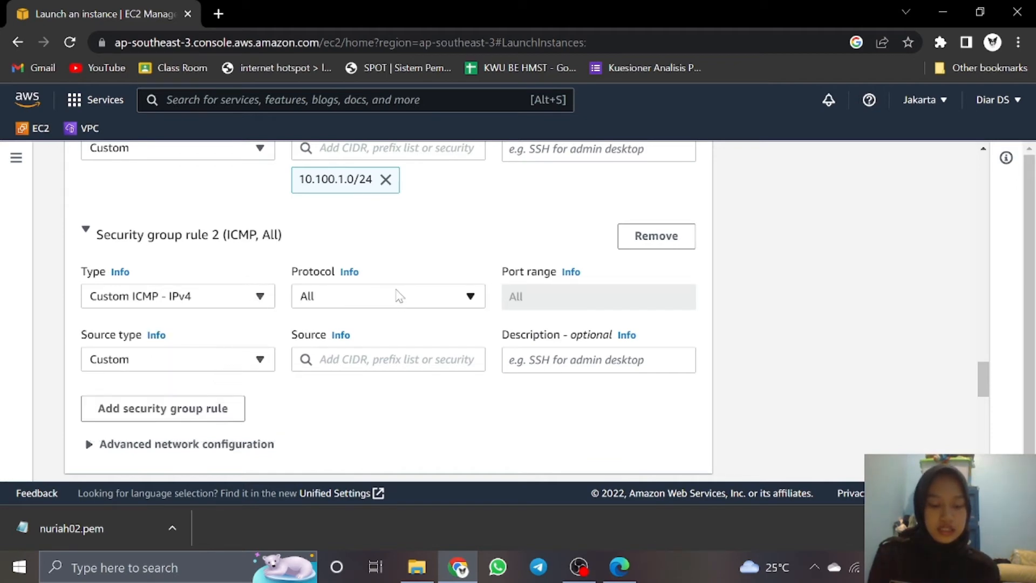
Set the source of the second inbound rule to the CIDR block 10.100.1.0/24.
left_click(234, 360)
left_click(387, 360)
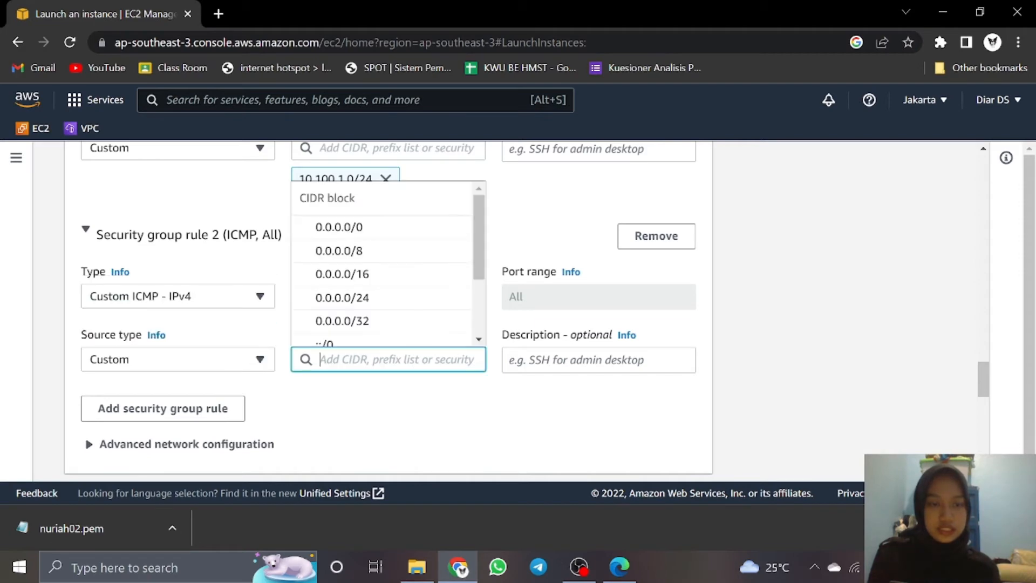
type("10")
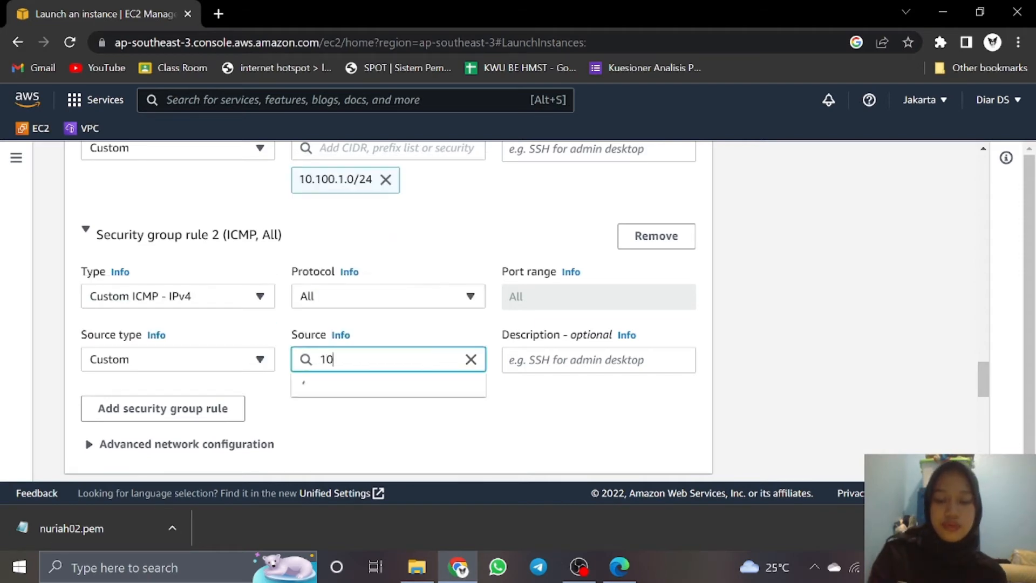
type(".100")
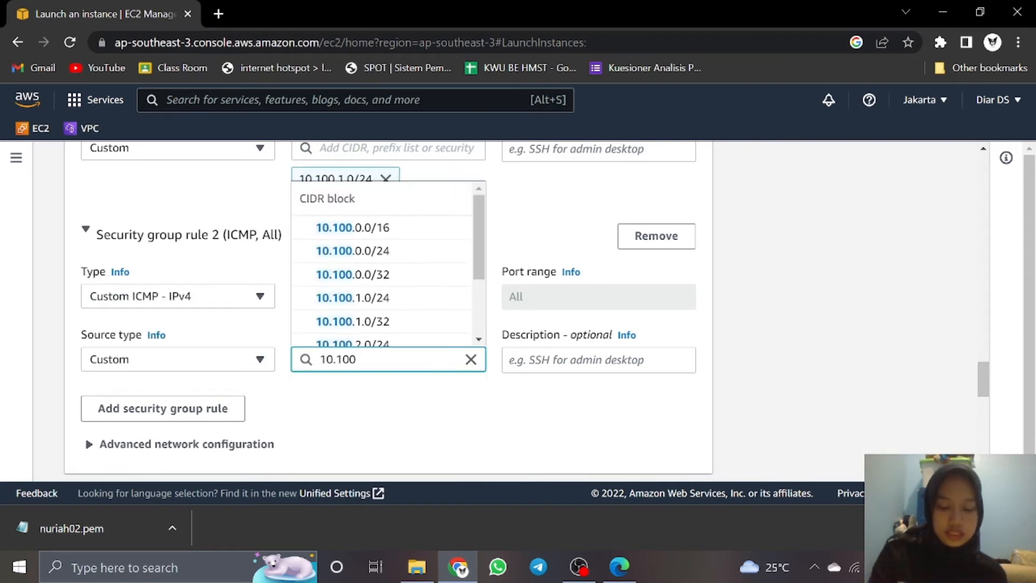
type(".1.")
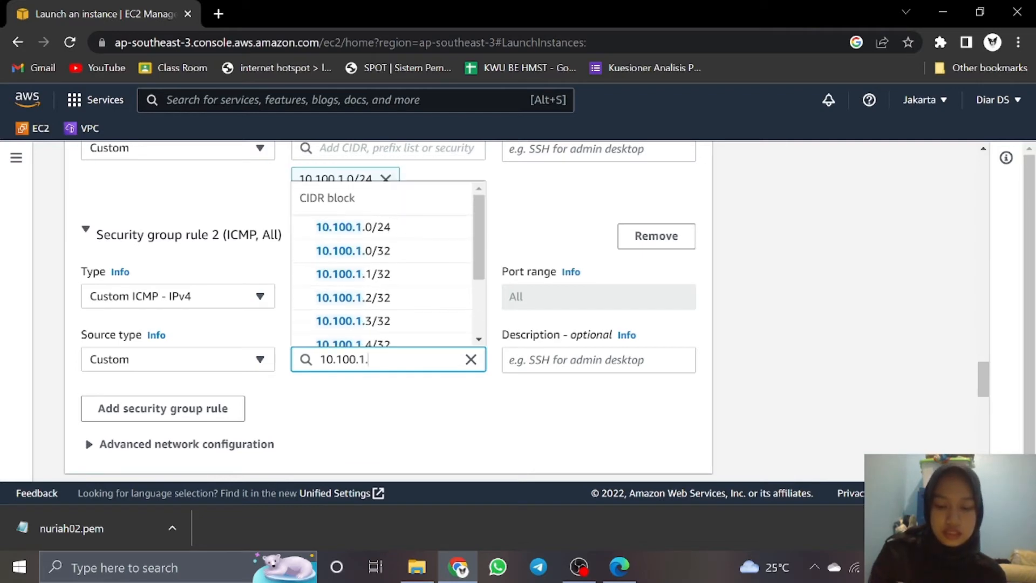
type("0/24")
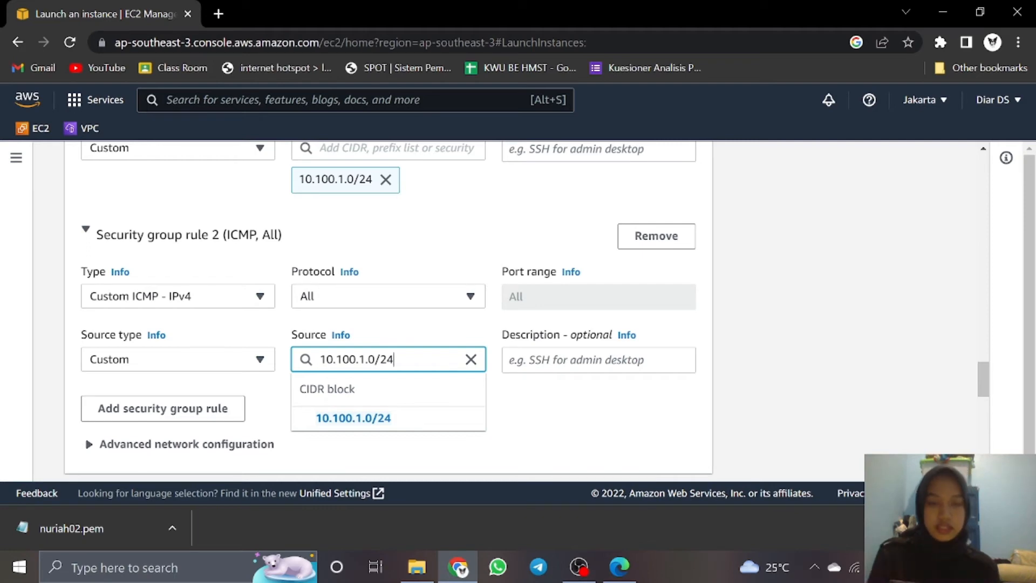
Change the second inbound rule's type to All ICMP - IPv4.
scroll(492, 338, "up", 20)
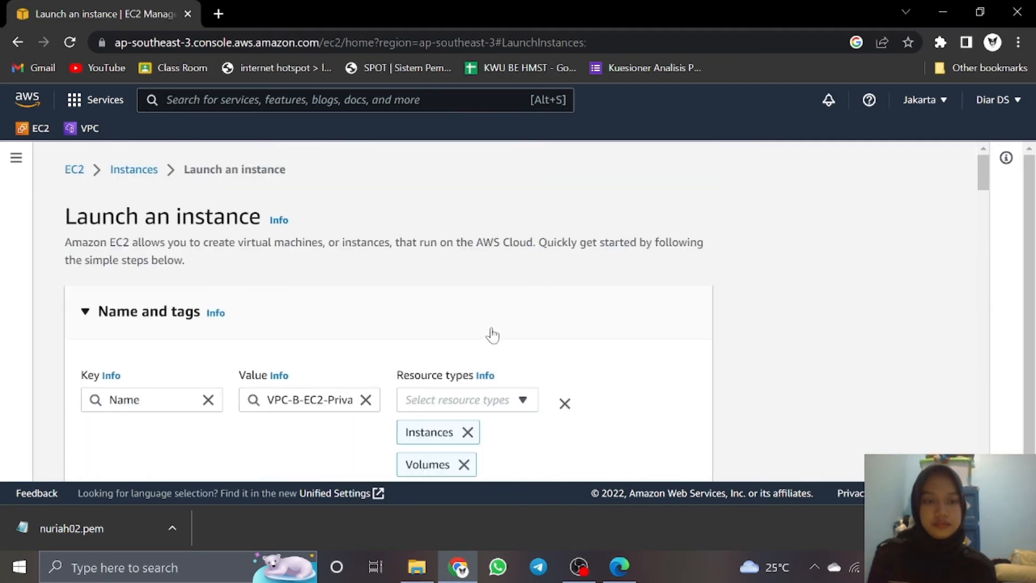
scroll(492, 336, "down", 20)
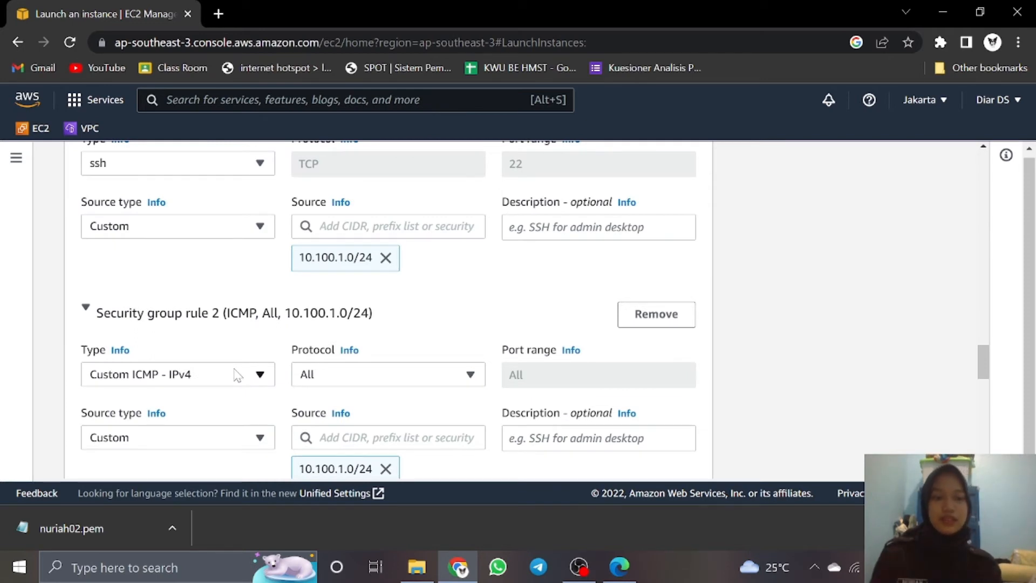
left_click(238, 377)
scroll(224, 313, "down", 3)
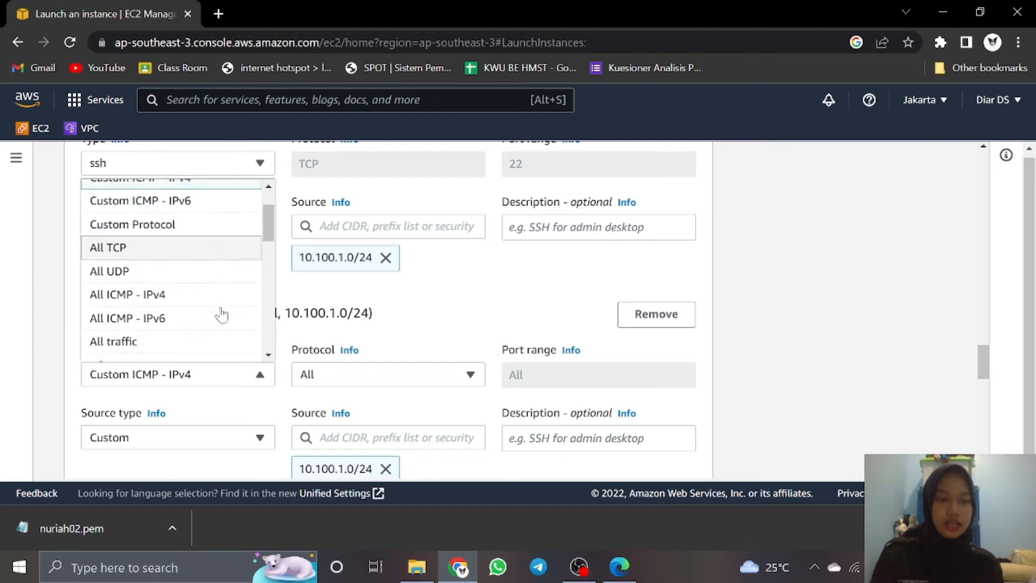
left_click(213, 281)
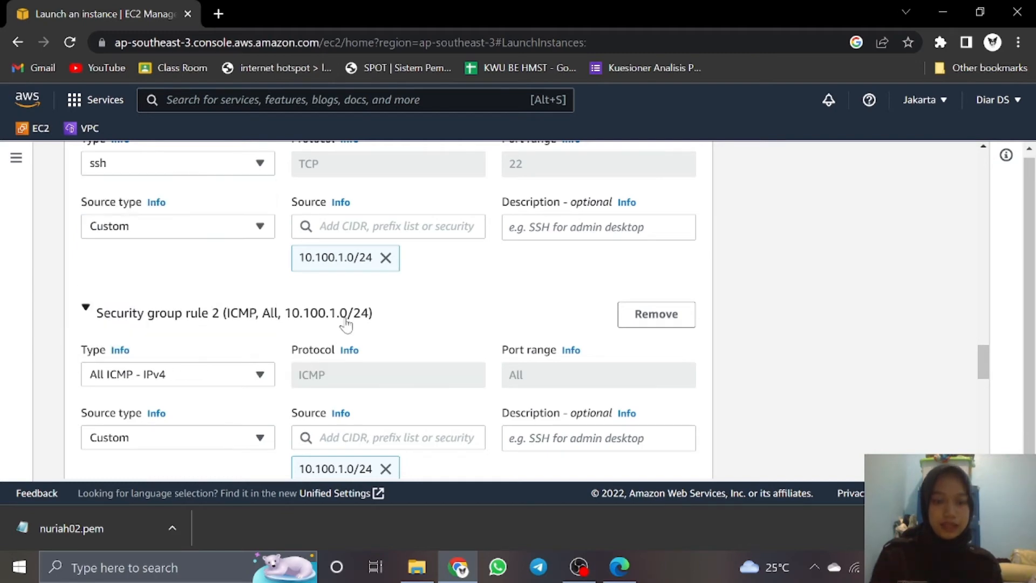
Try to launch the instance with the current settings, then return to editing its configuration.
scroll(398, 375, "down", 5)
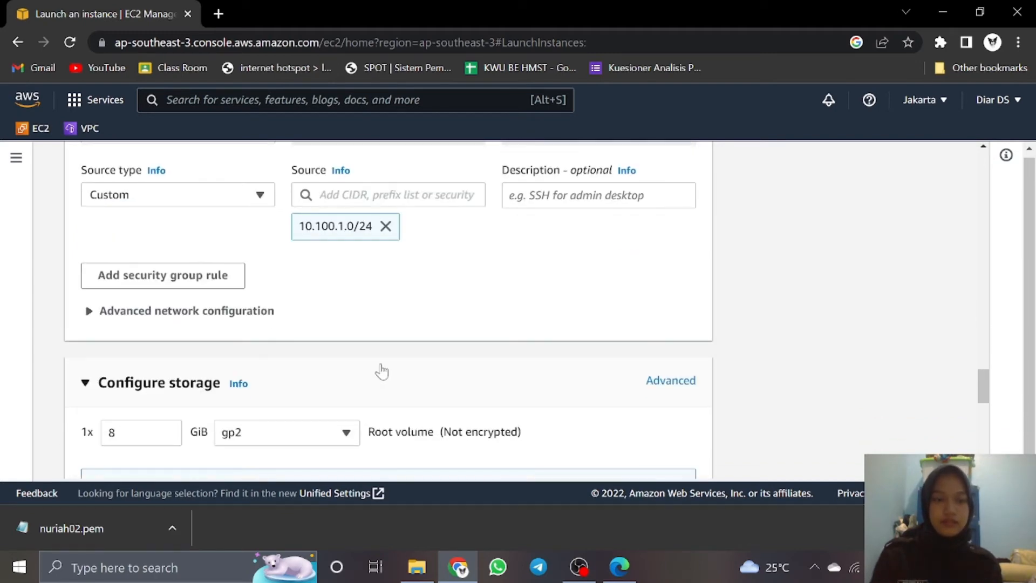
scroll(538, 358, "down", 10)
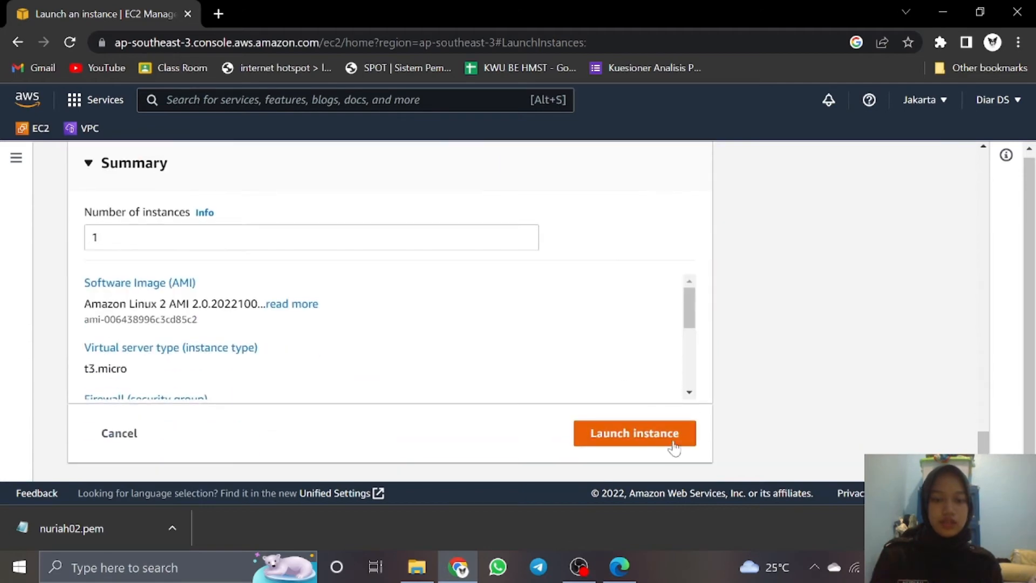
left_click(666, 448)
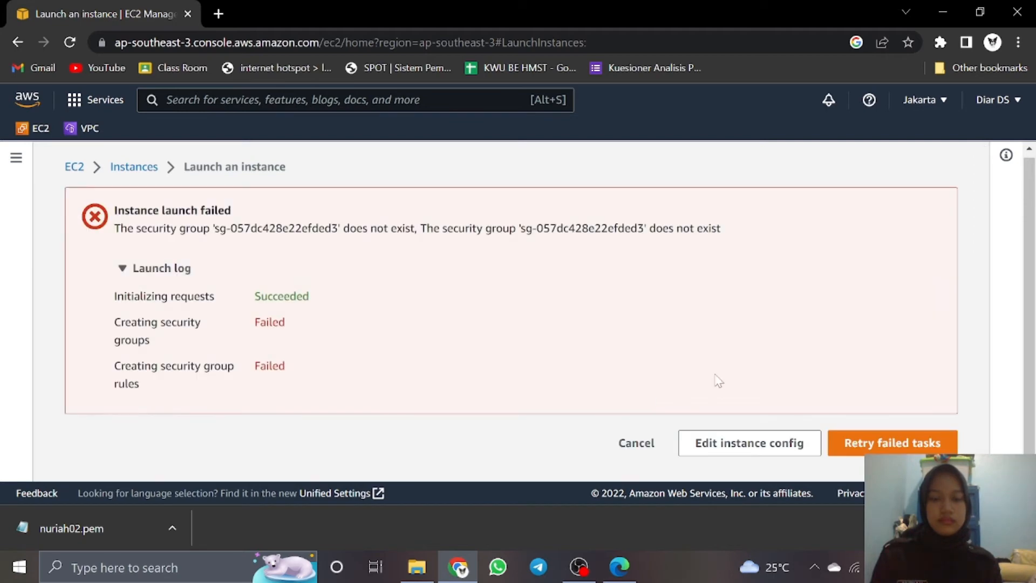
left_click(740, 441)
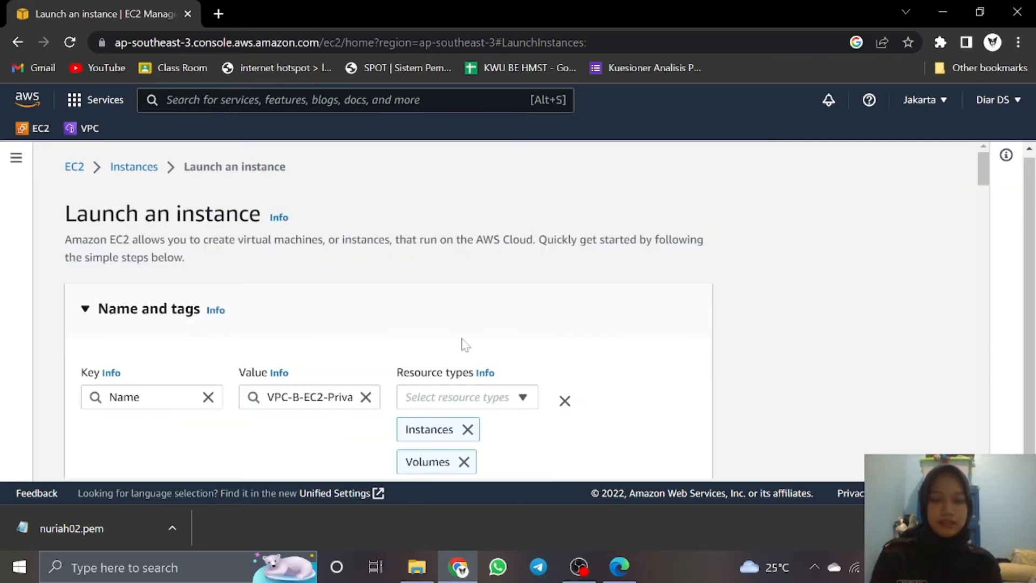
Review the launch configuration's error notice, inbound rules, security group details and network settings for the cause of the problem.
scroll(459, 340, "down", 10)
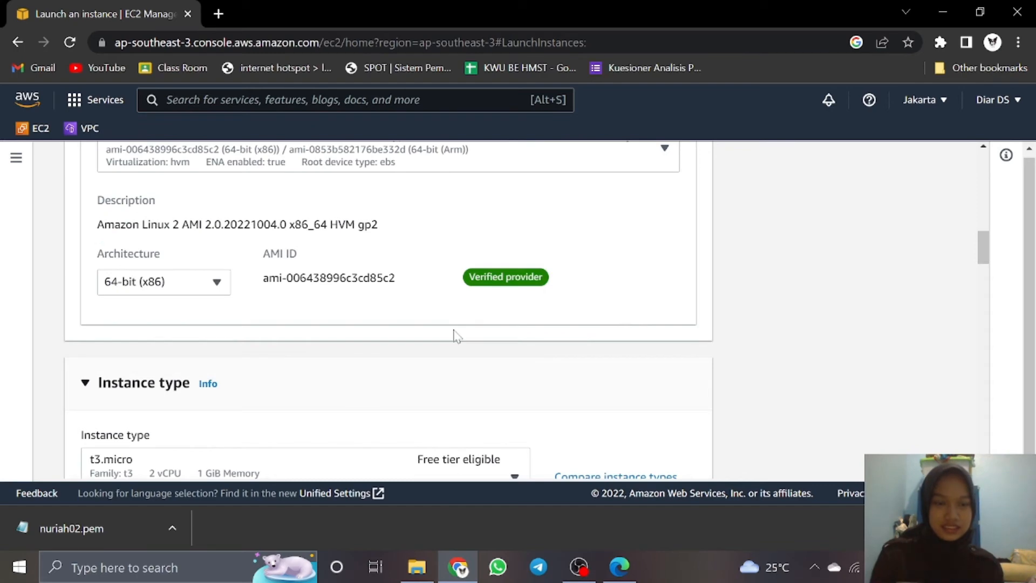
scroll(454, 337, "down", 15)
scroll(455, 337, "down", 15)
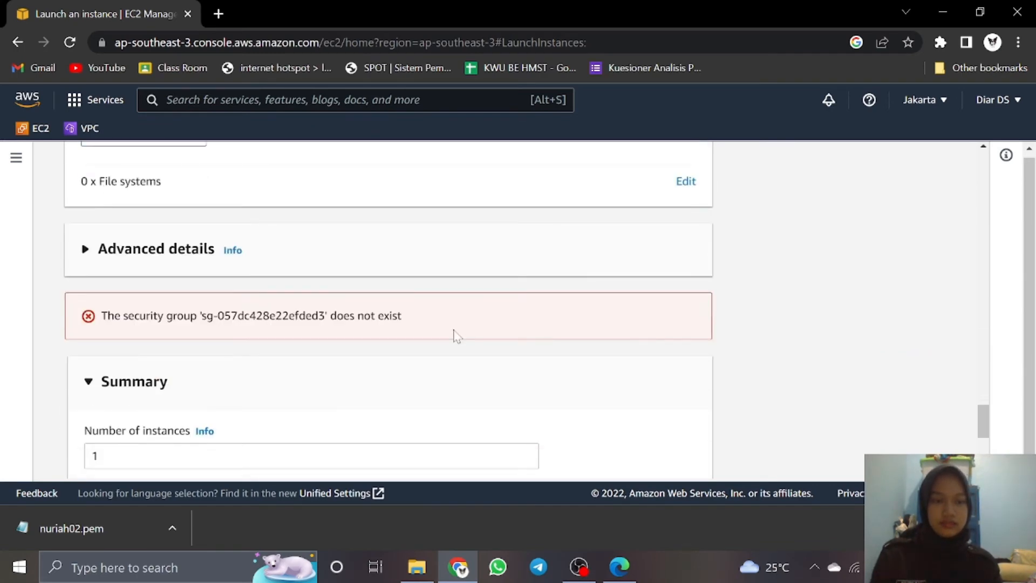
scroll(457, 336, "up", 6)
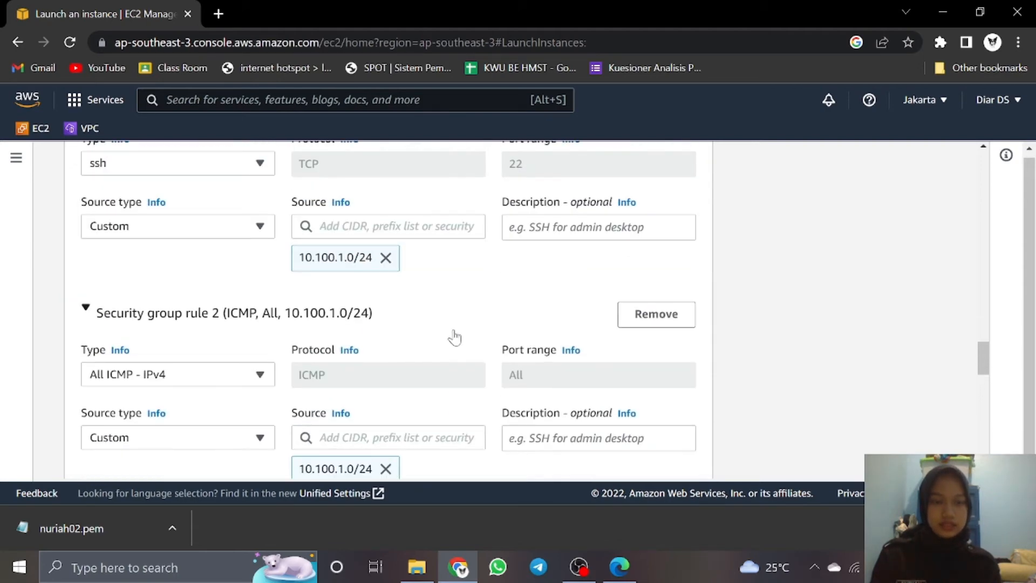
scroll(455, 337, "down", 1)
scroll(455, 335, "down", 2)
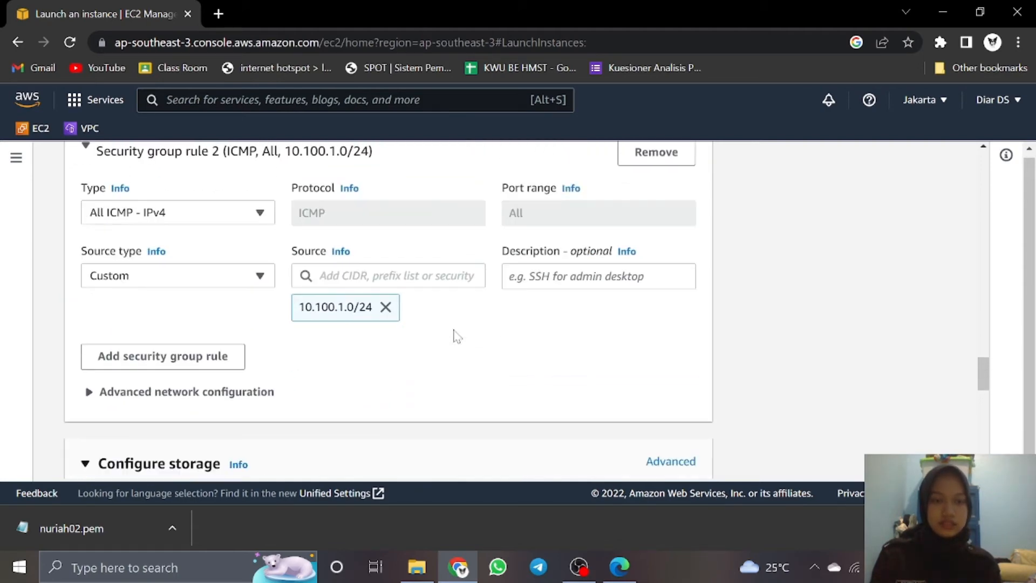
scroll(454, 336, "up", 5)
scroll(454, 336, "up", 1)
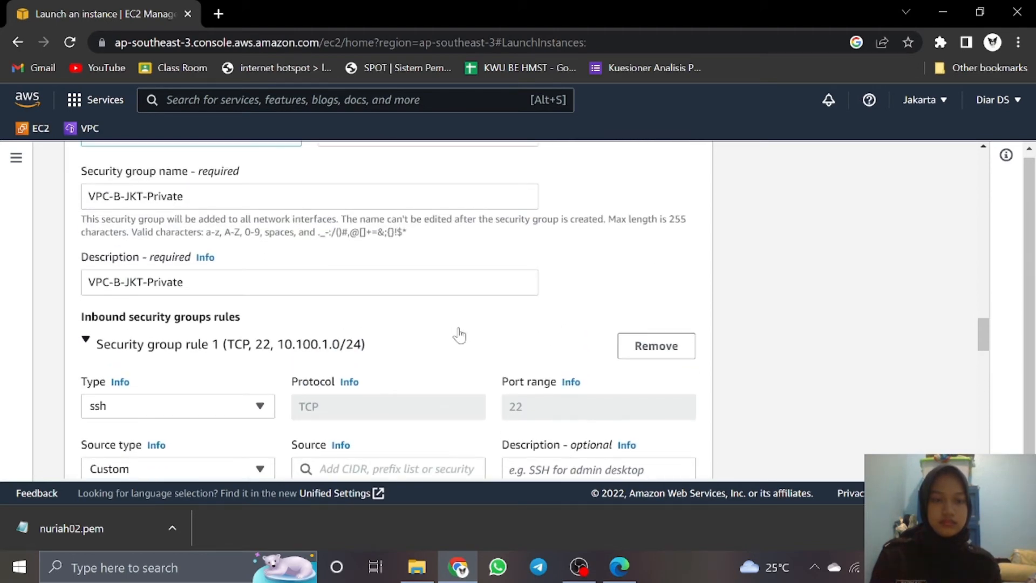
scroll(460, 335, "down", 1)
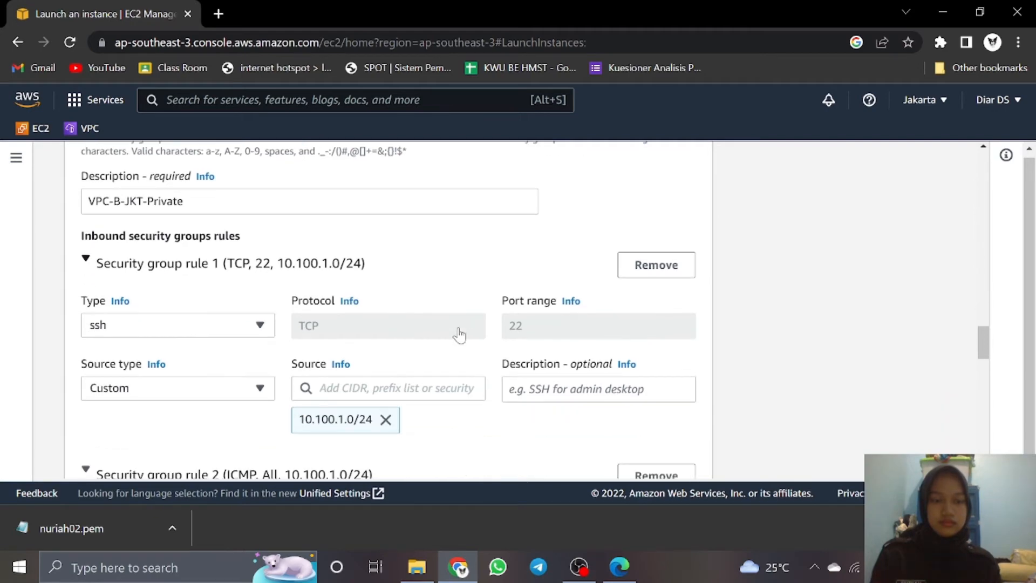
scroll(460, 335, "down", 3)
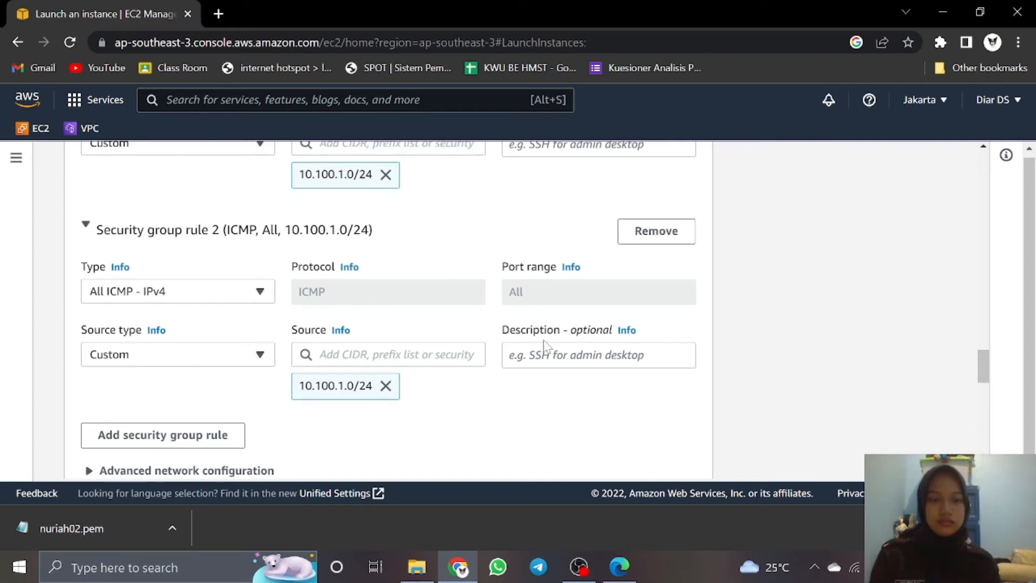
scroll(596, 365, "down", 10)
scroll(618, 371, "up", 3)
scroll(618, 372, "down", 5)
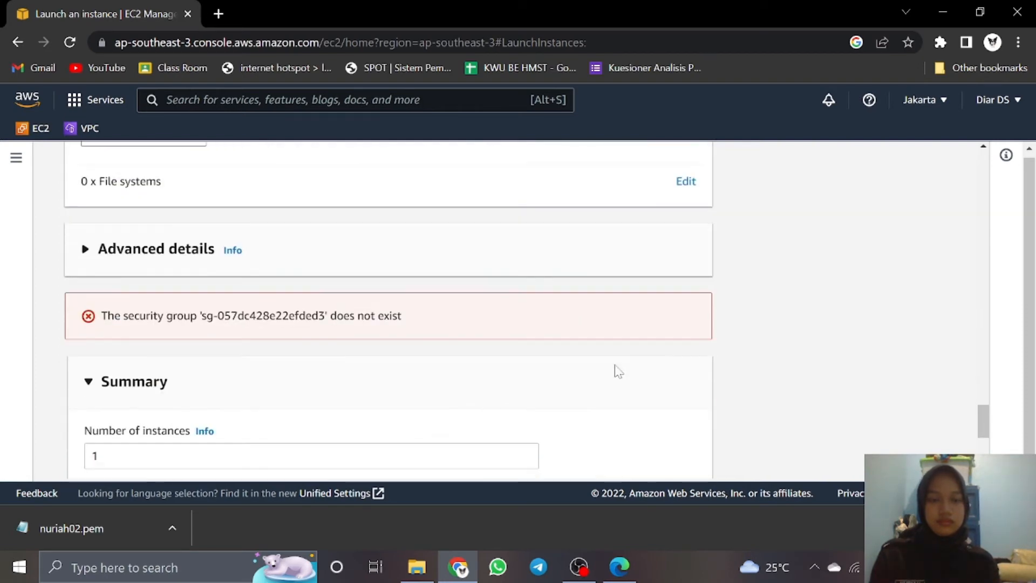
scroll(616, 373, "up", 7)
scroll(615, 372, "up", 8)
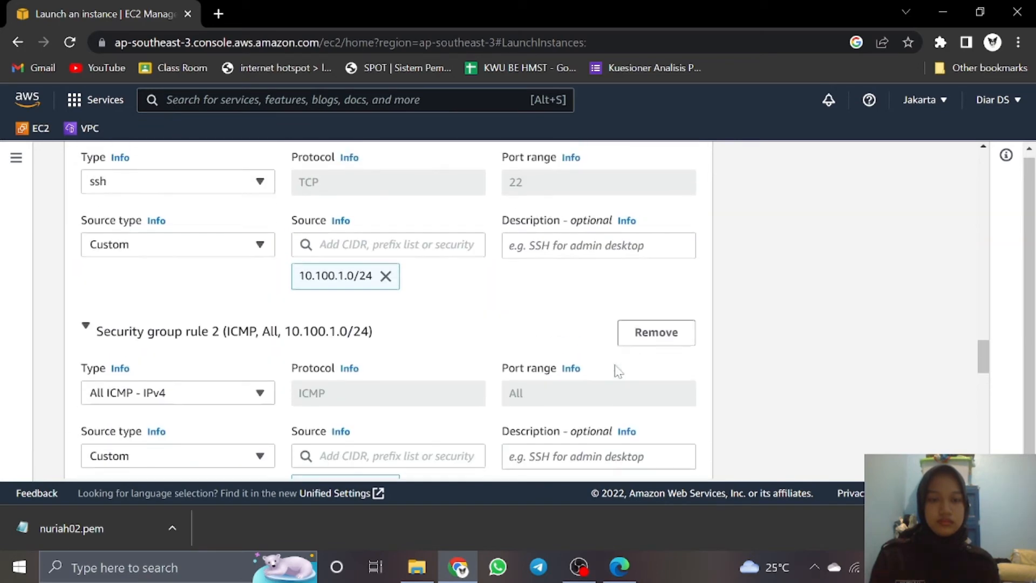
scroll(616, 372, "up", 4)
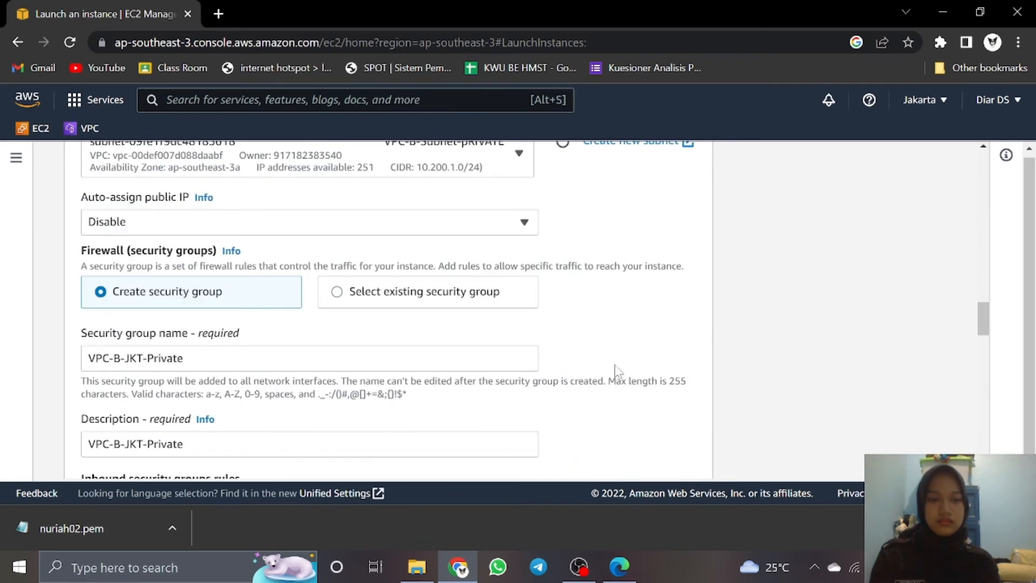
scroll(615, 366, "up", 2)
scroll(618, 372, "up", 4)
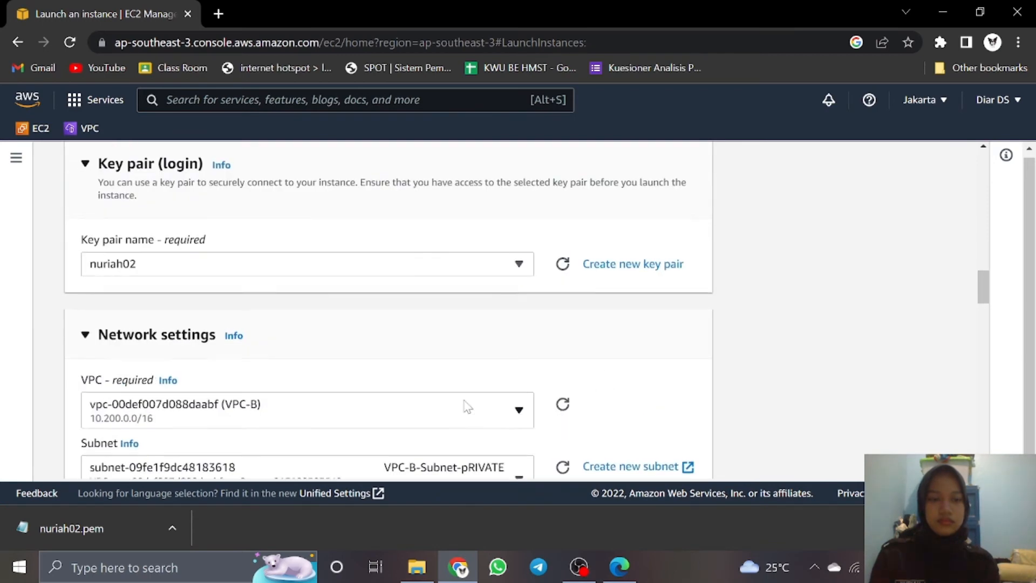
Check the key pair, network, security group rules and storage settings, and launch the instance again.
scroll(463, 404, "up", 3)
scroll(463, 405, "down", 3)
scroll(464, 407, "down", 4)
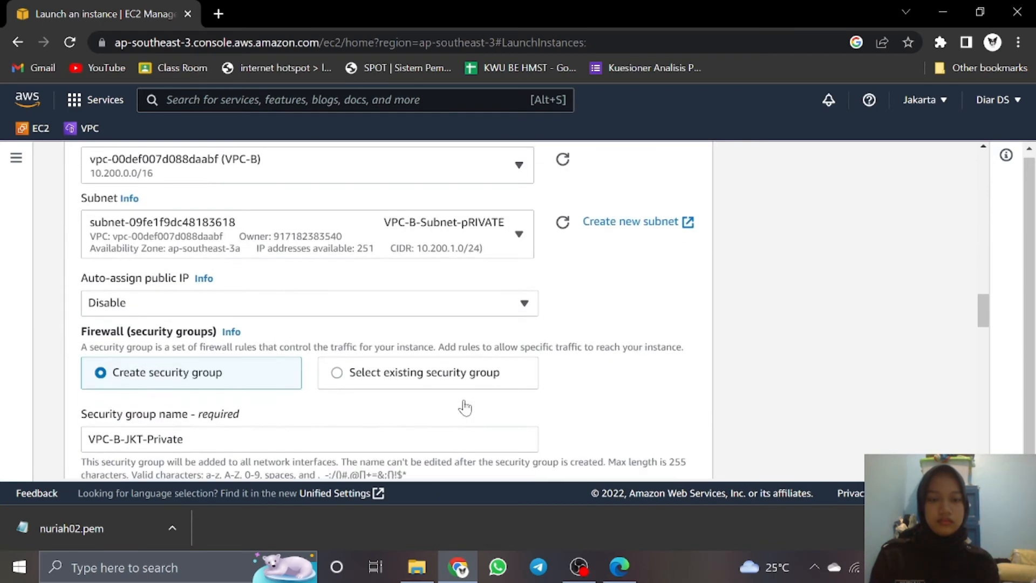
scroll(467, 406, "down", 9)
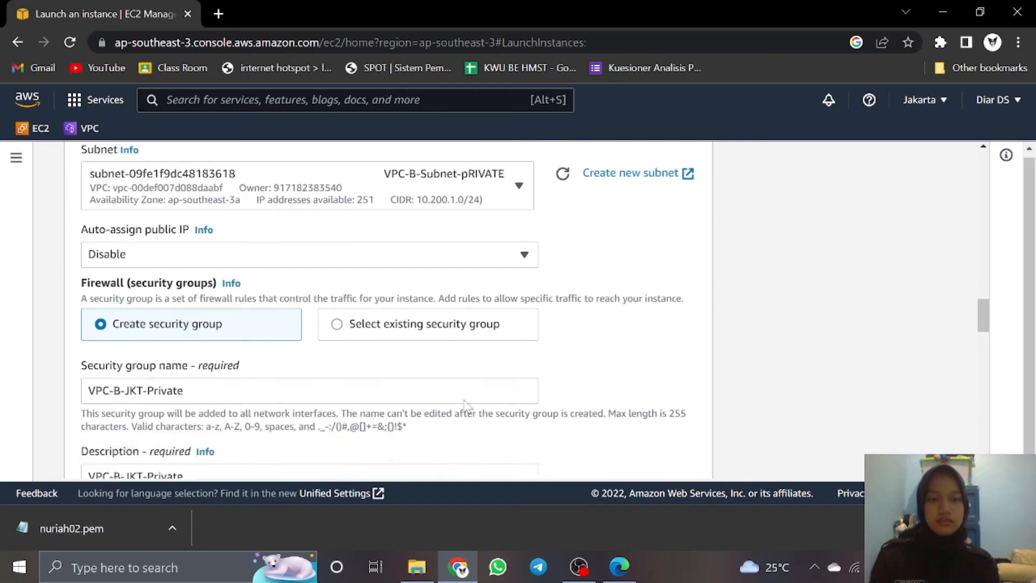
scroll(465, 406, "down", 1)
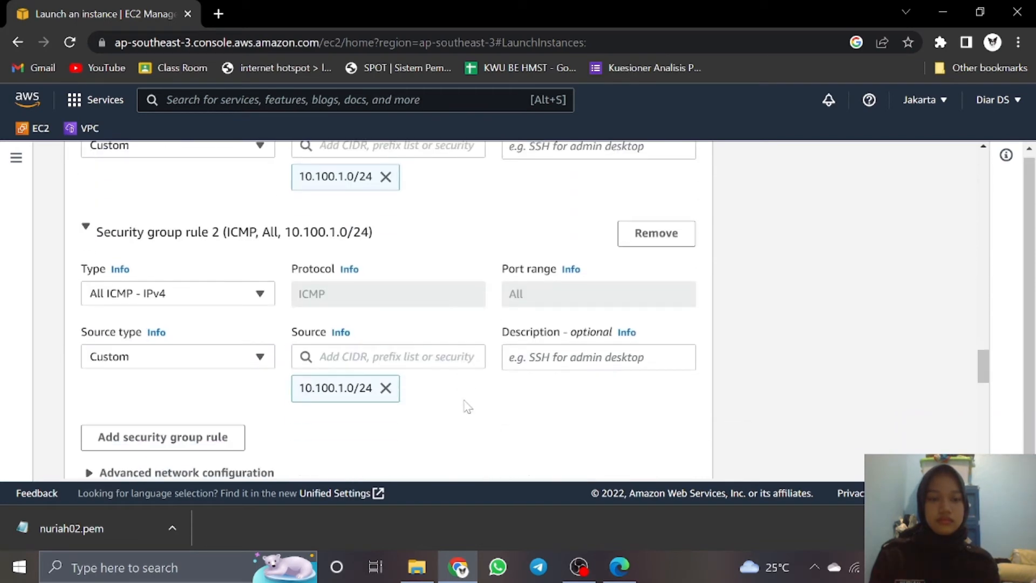
scroll(465, 405, "up", 6)
scroll(467, 406, "down", 6)
scroll(467, 405, "down", 7)
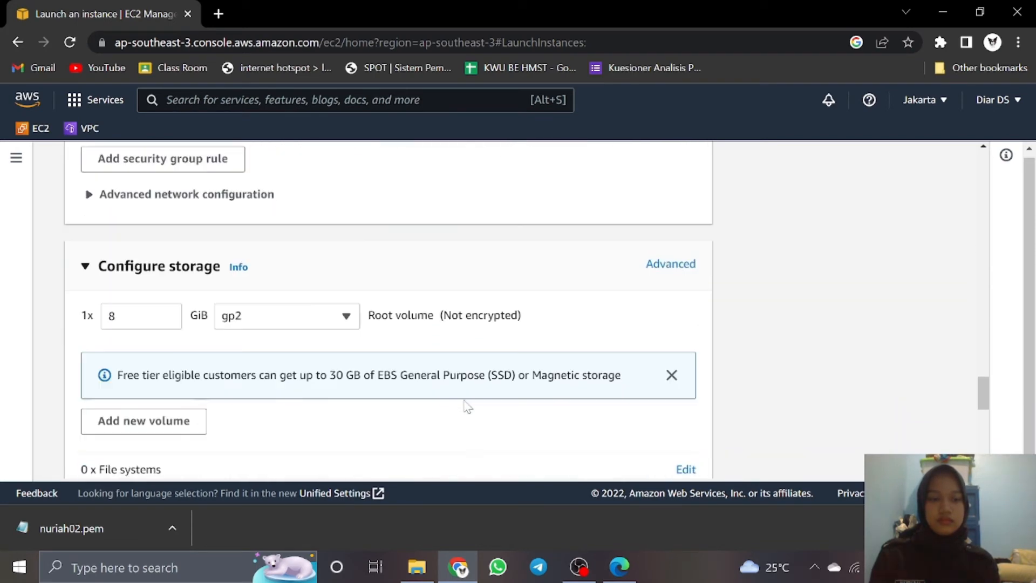
scroll(465, 408, "down", 5)
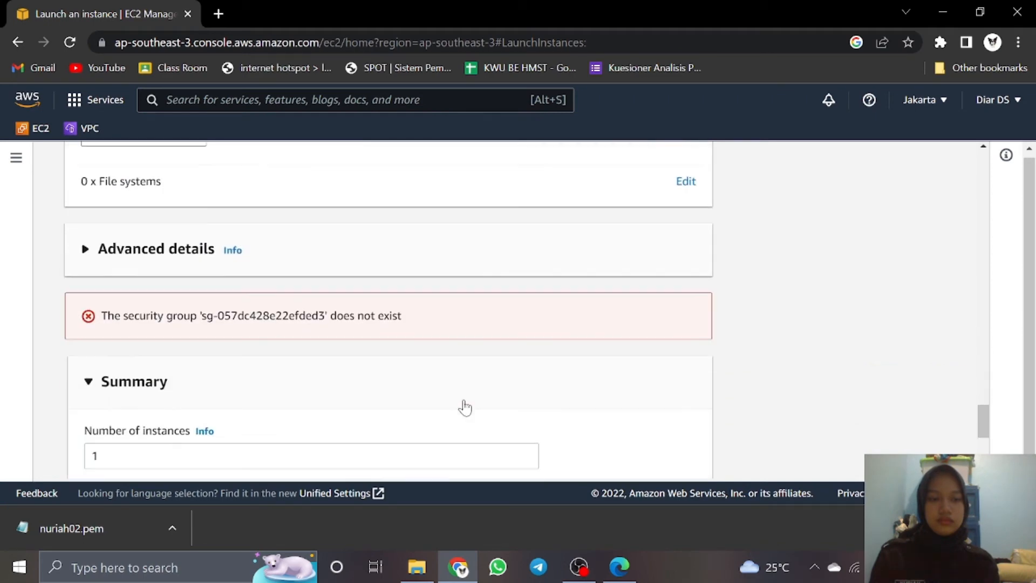
scroll(526, 375, "down", 4)
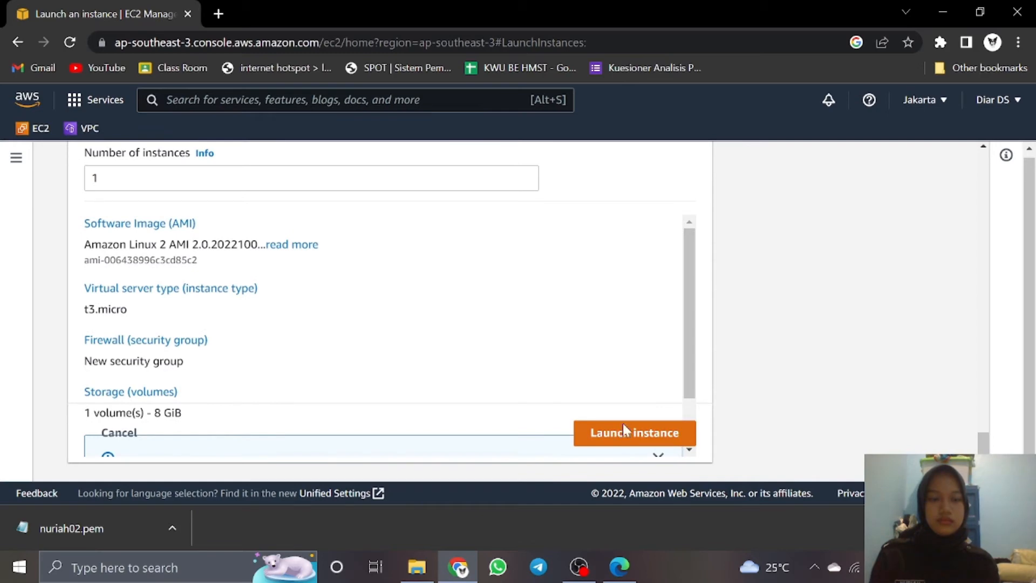
left_click(624, 429)
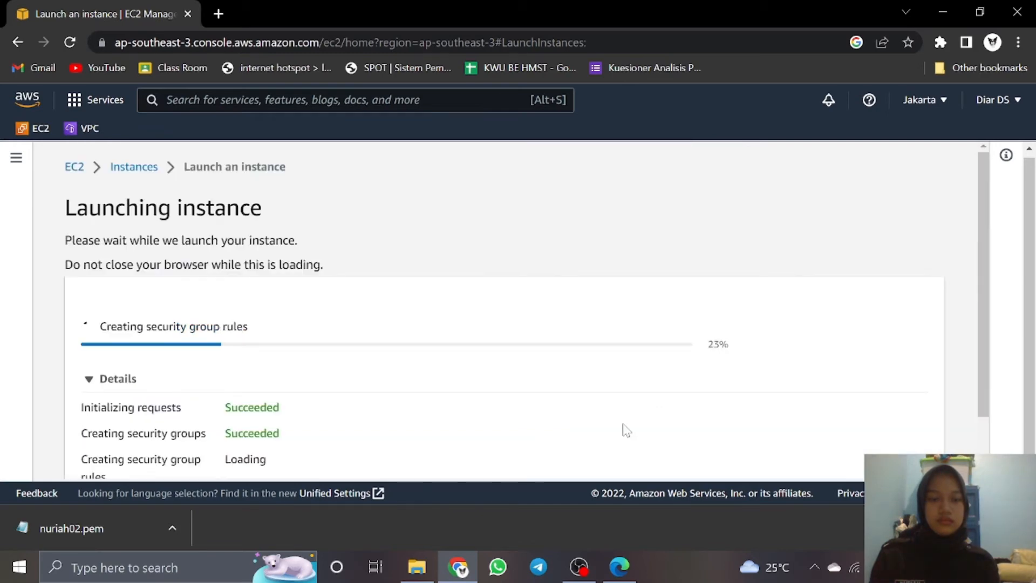
Open the list of all instances and widen its Name column to fit the full instance names.
scroll(626, 429, "down", 4)
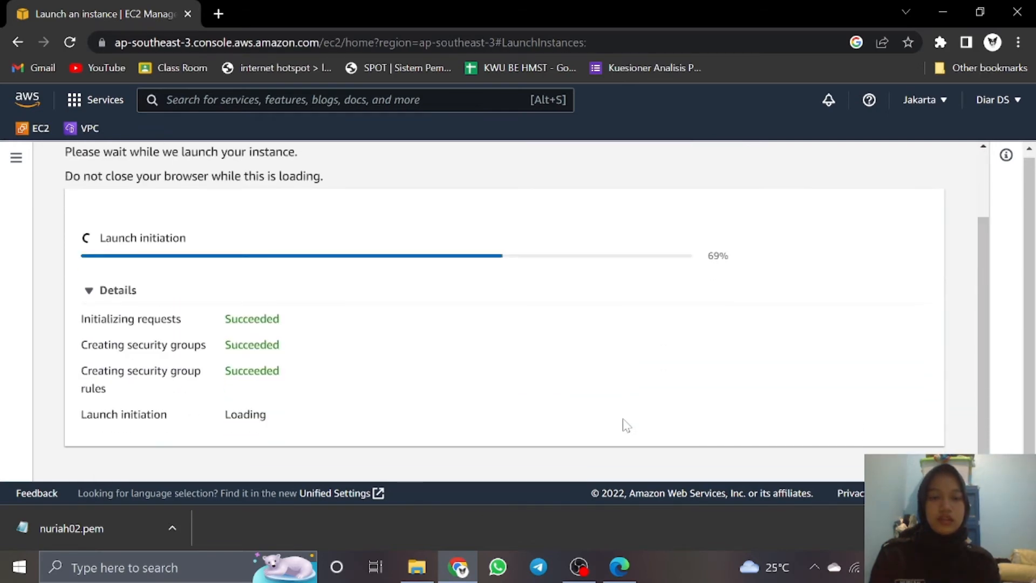
scroll(626, 426, "down", 1)
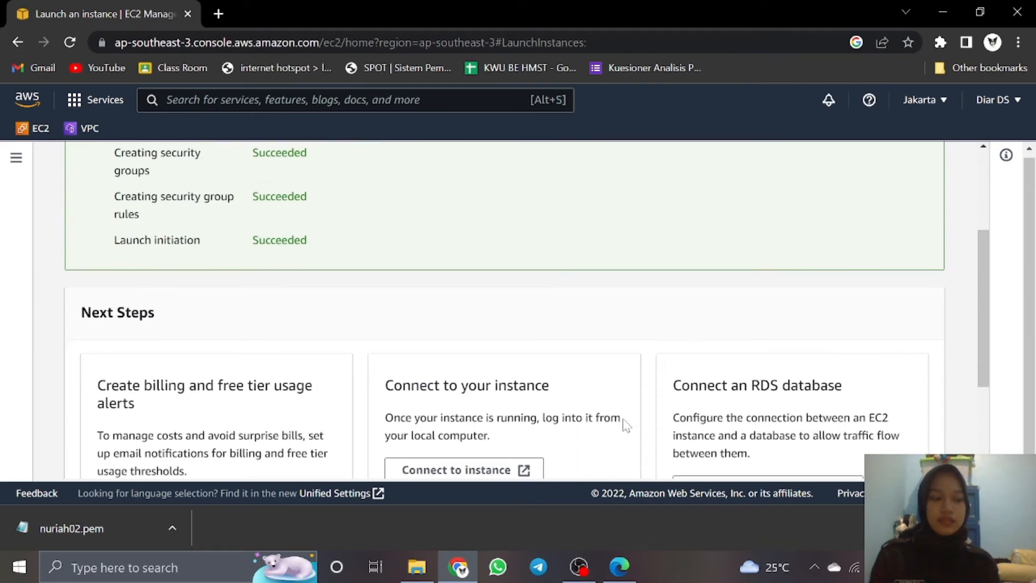
scroll(618, 352, "down", 3)
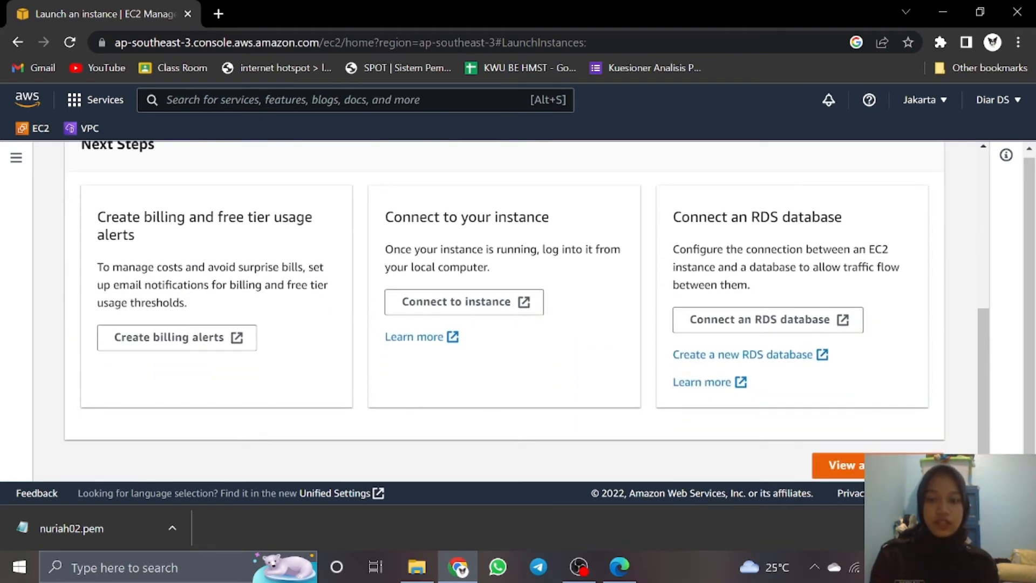
left_click(890, 465)
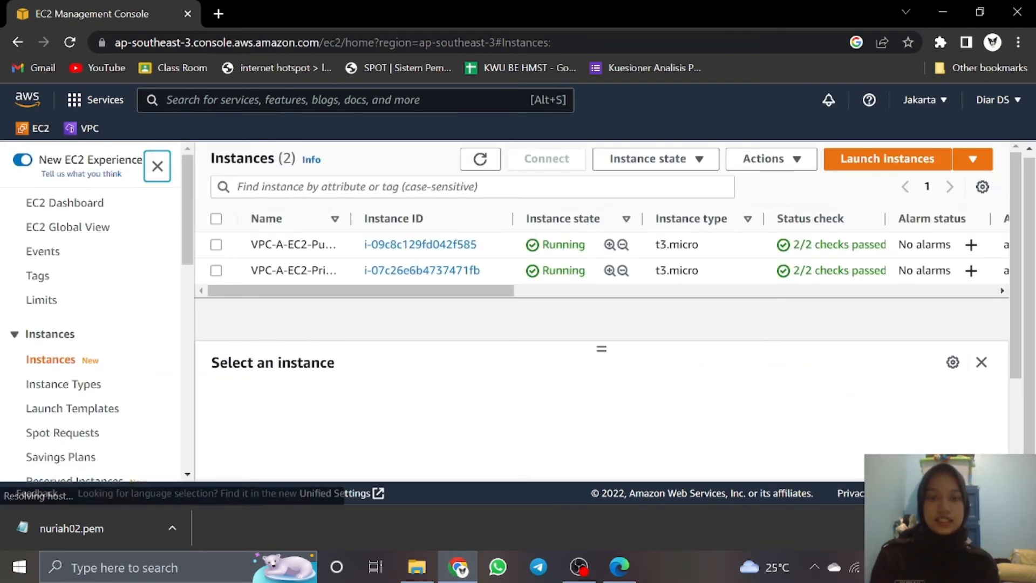
scroll(653, 263, "down", 1)
scroll(652, 262, "up", 1)
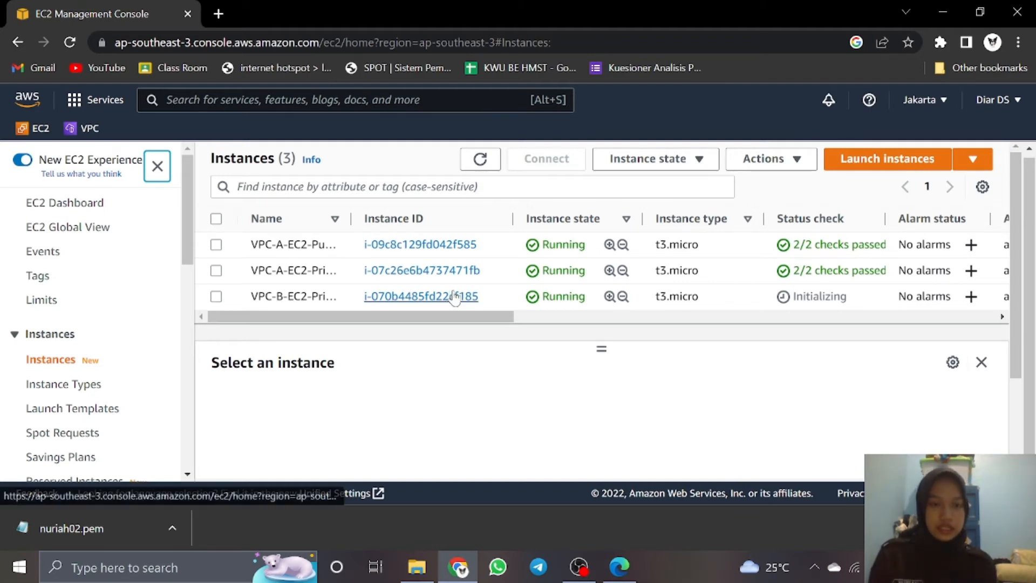
left_click_drag(354, 218, 379, 218)
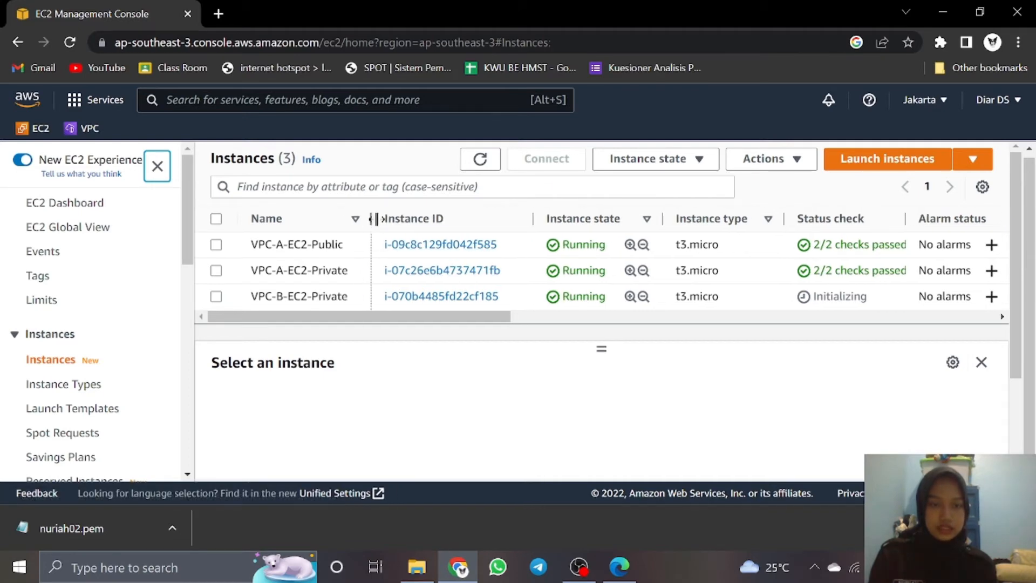
Open the SSH connection instructions for VPC-A-EC2-Public and copy the example ssh command.
left_click(216, 245)
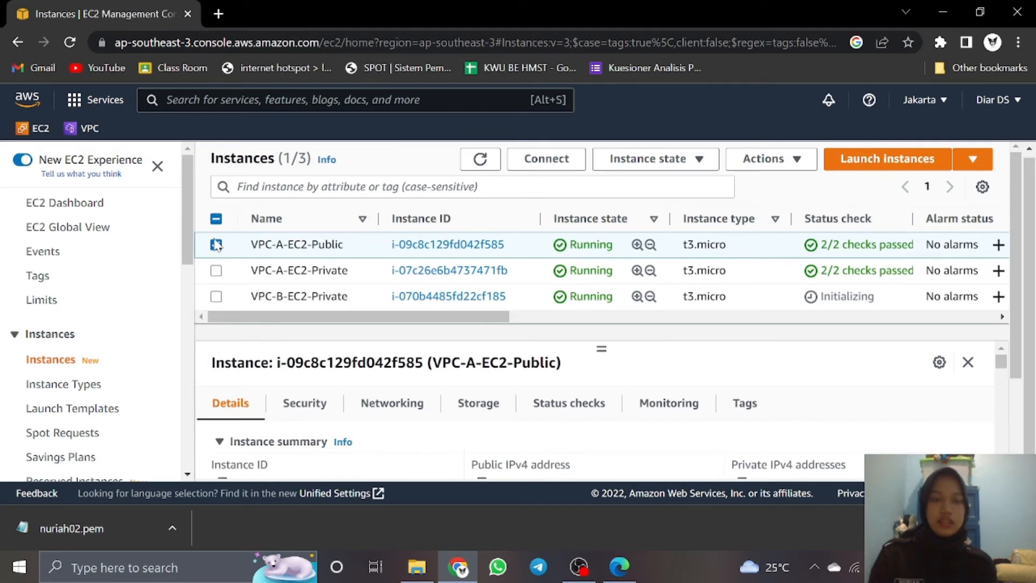
left_click(546, 159)
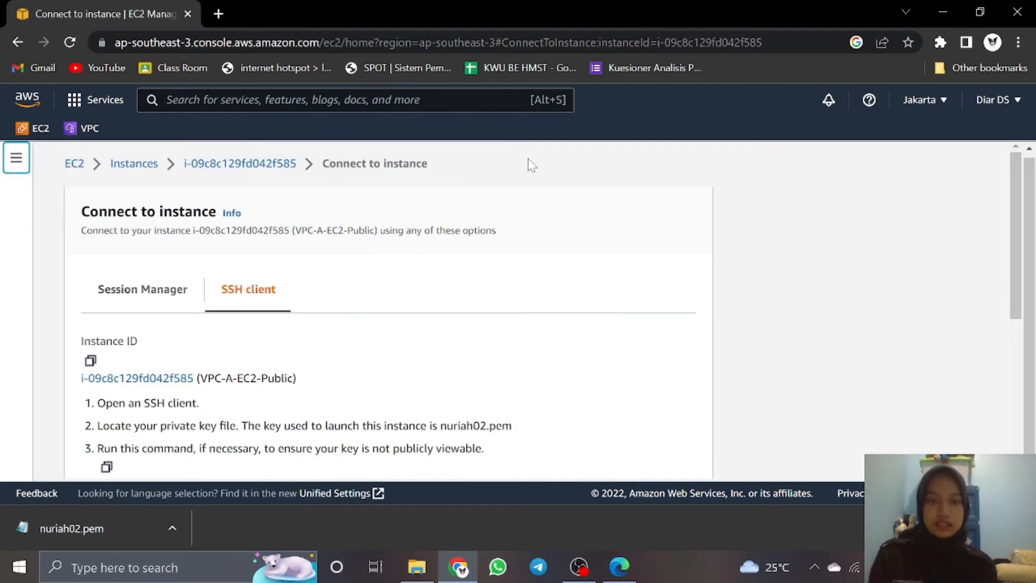
scroll(310, 251, "down", 2)
scroll(302, 252, "down", 4)
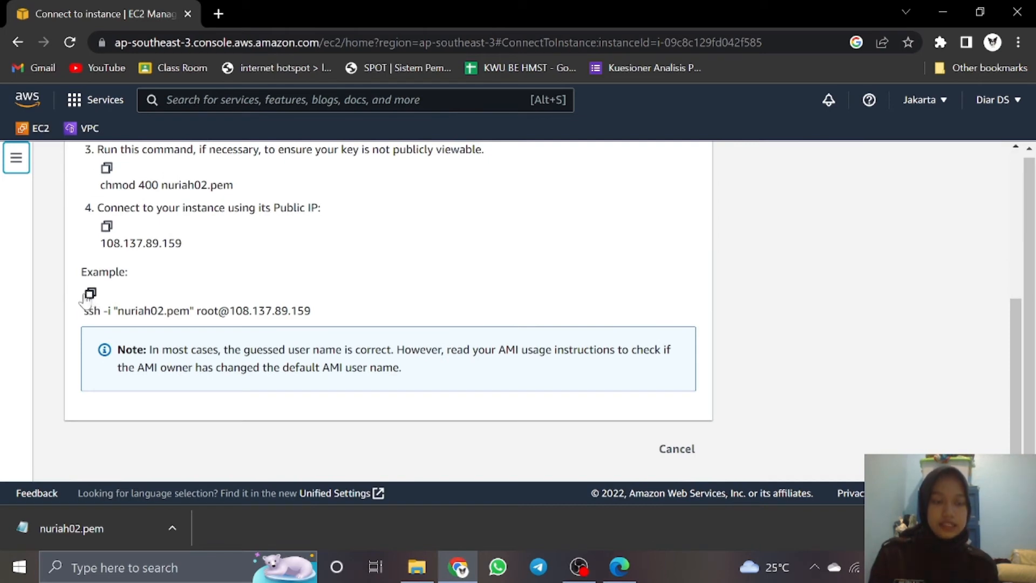
left_click(89, 294)
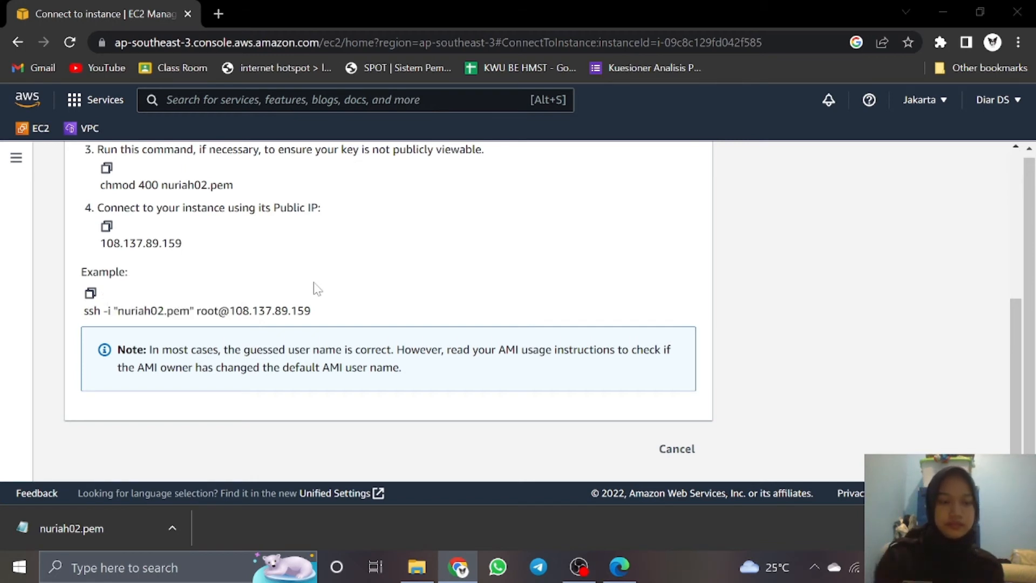
Open a Windows Command Prompt and change to the Downloads folder.
key("super+r")
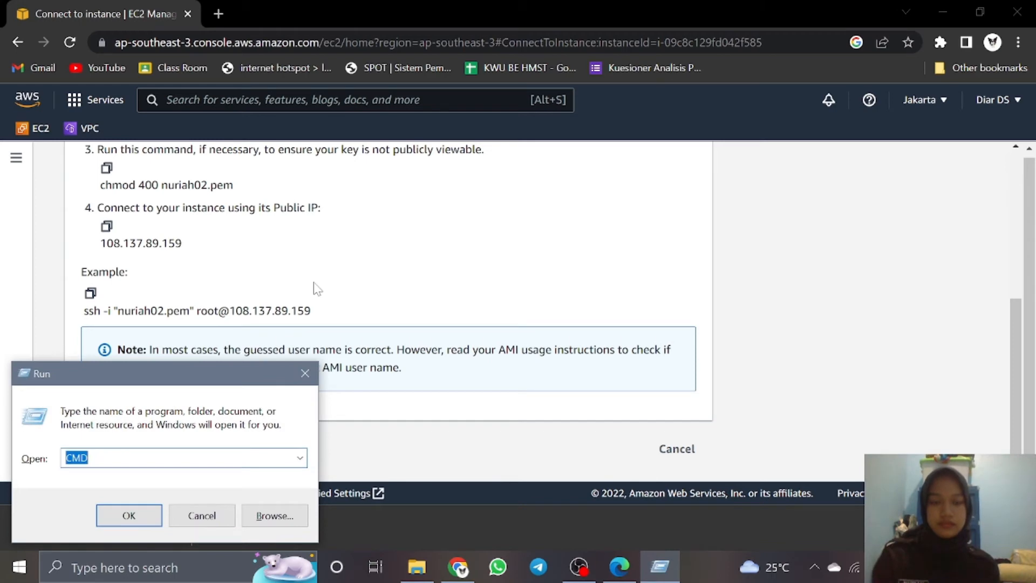
key("Return")
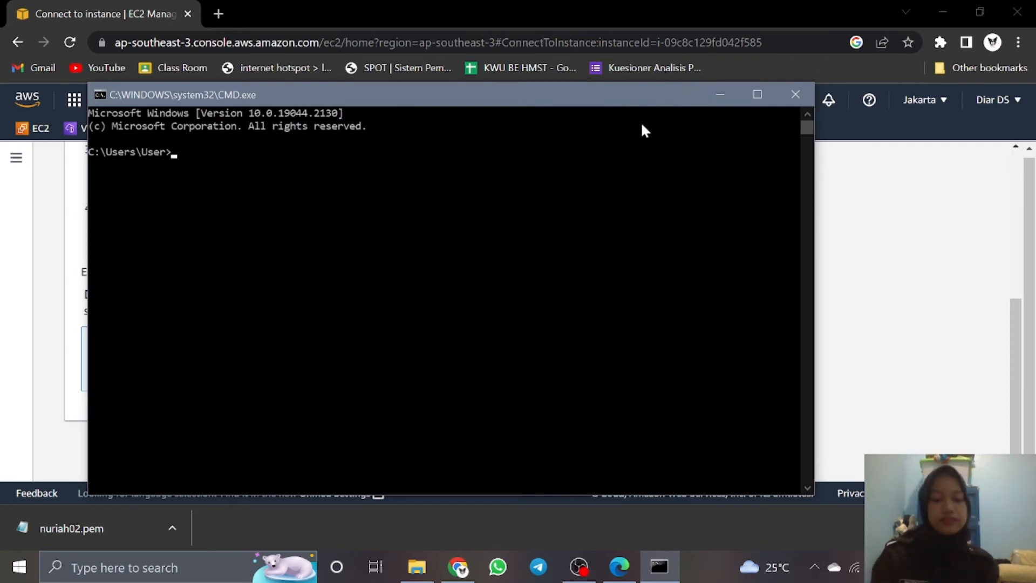
type("cd Do")
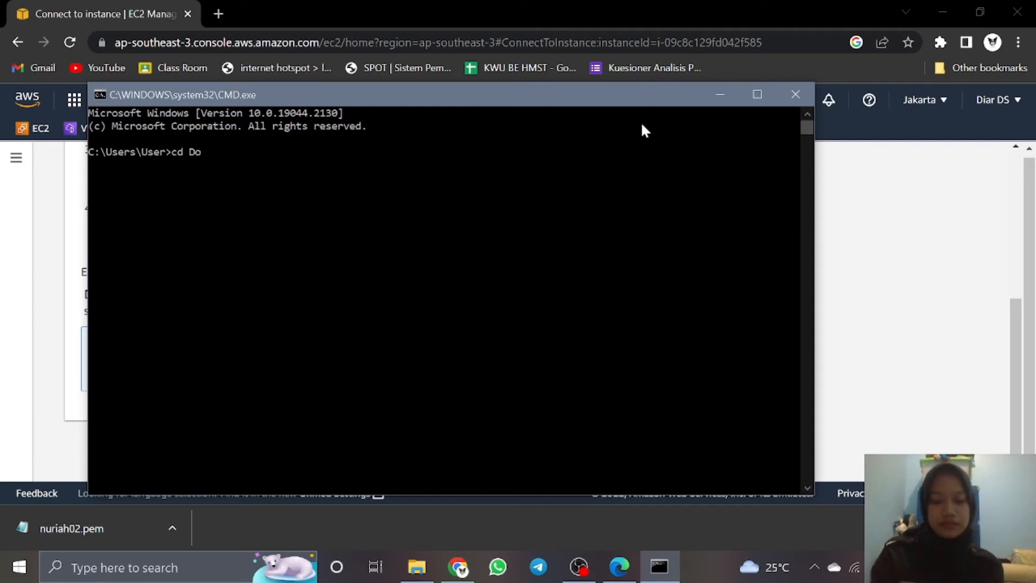
type("wnload")
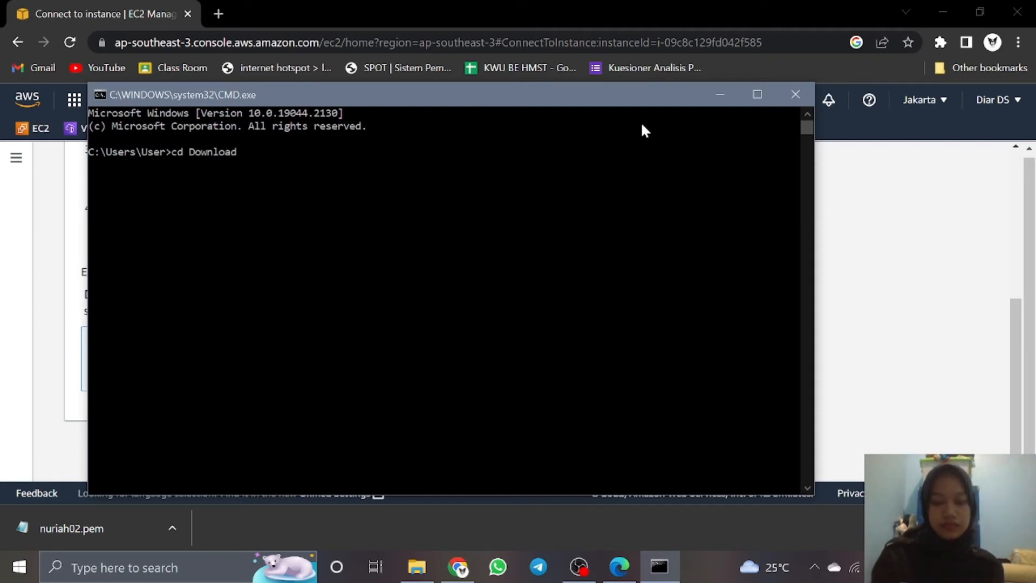
type("s/")
key("Return")
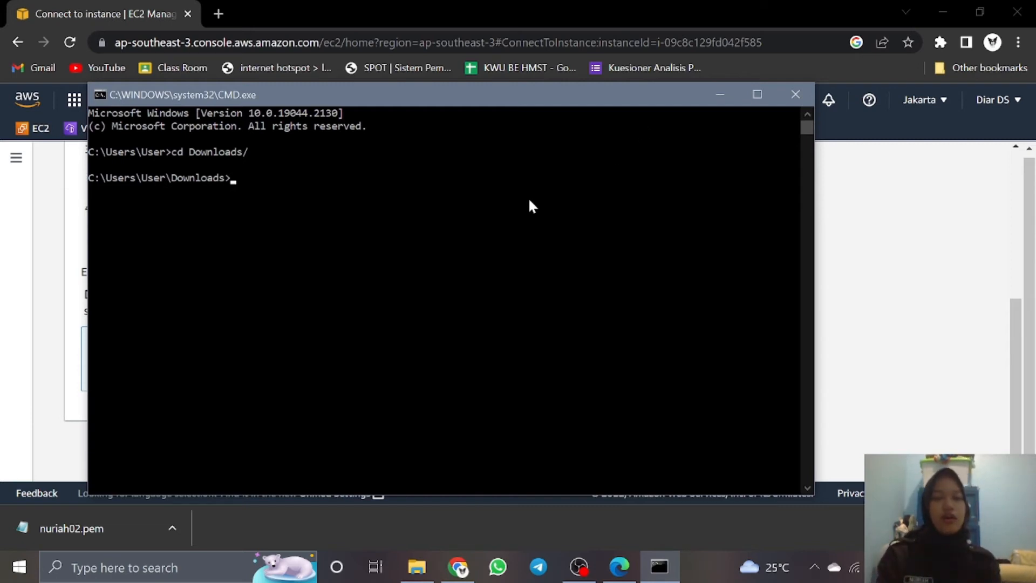
key("ctrl+v")
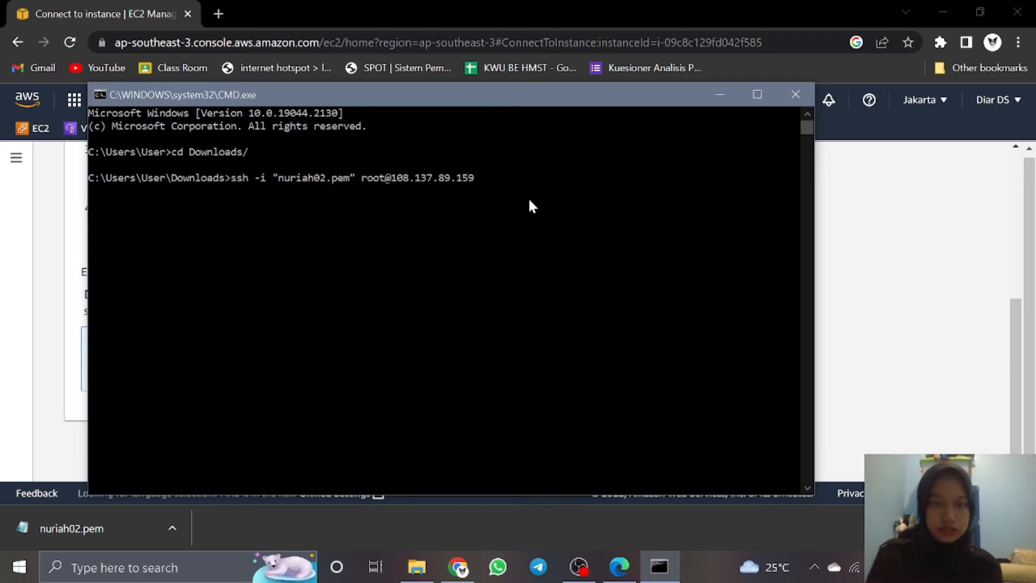
key("Left")
key("Left")
key("Left")
key("Left")
key("Left")
key("Left")
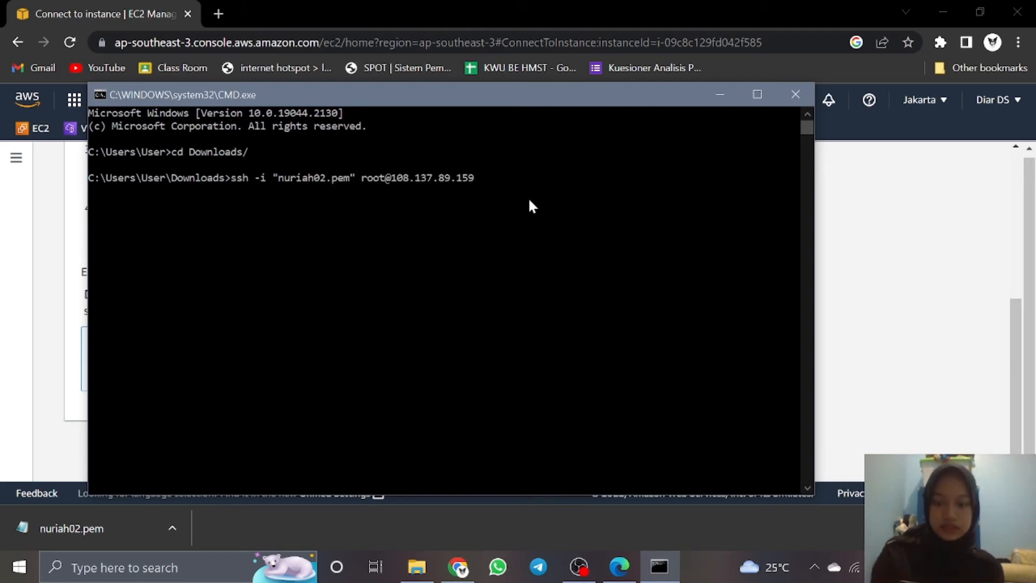
key("BackSpace")
key("BackSpace")
key("BackSpace")
key("BackSpace")
type("ec2-")
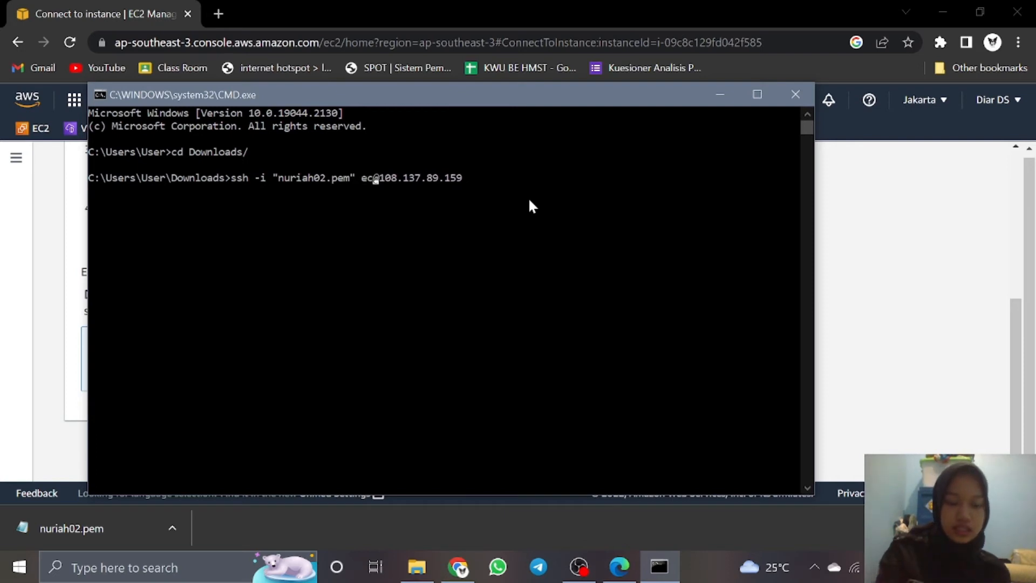
type("user")
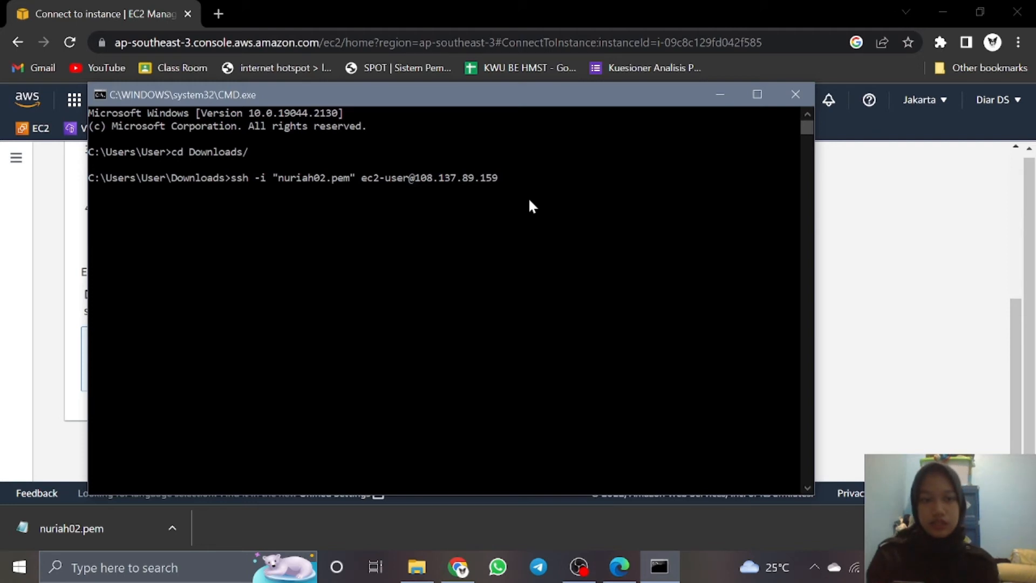
key("Return")
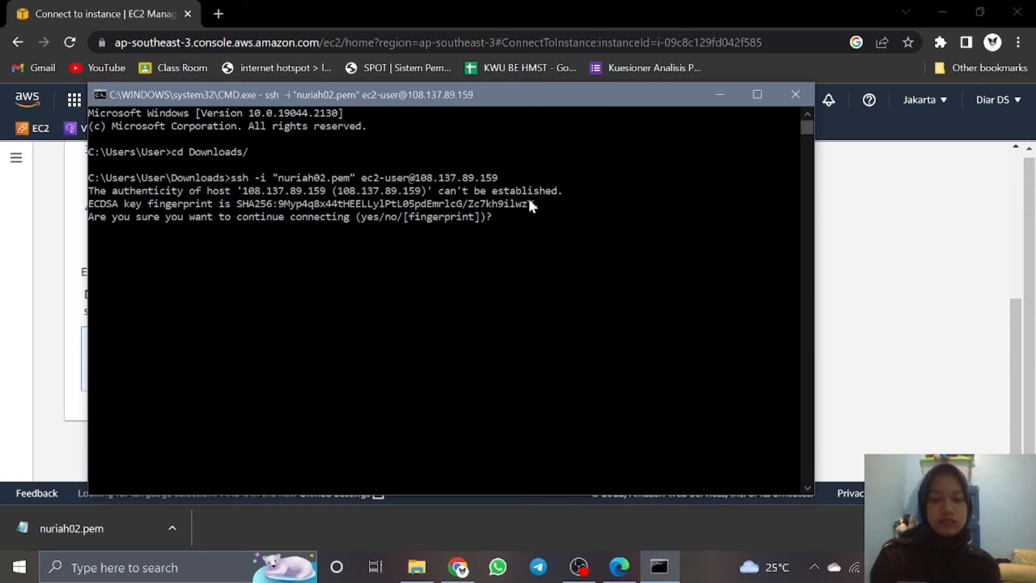
type("yes")
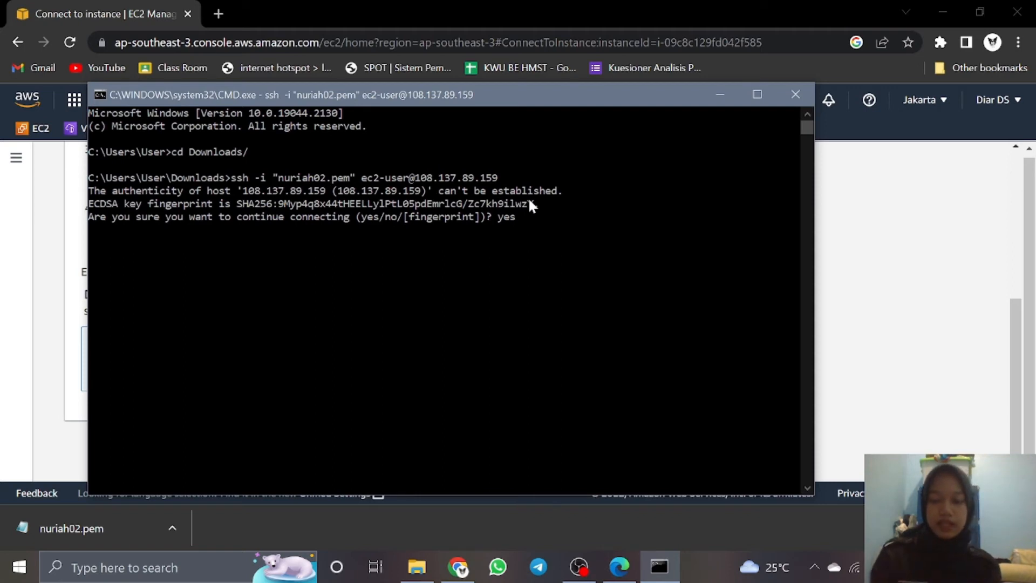
key("Return")
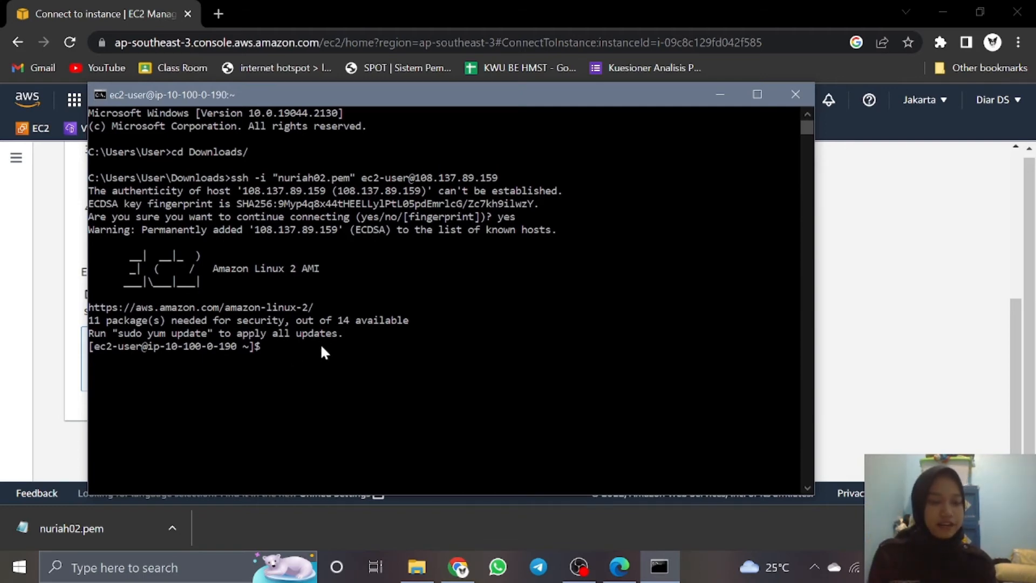
In the browser's EC2 console, copy the example ssh command for VPC-A-EC2-Private, and return to the Command Prompt's SSH session.
left_click(867, 368)
scroll(291, 256, "up", 3)
scroll(292, 256, "up", 2)
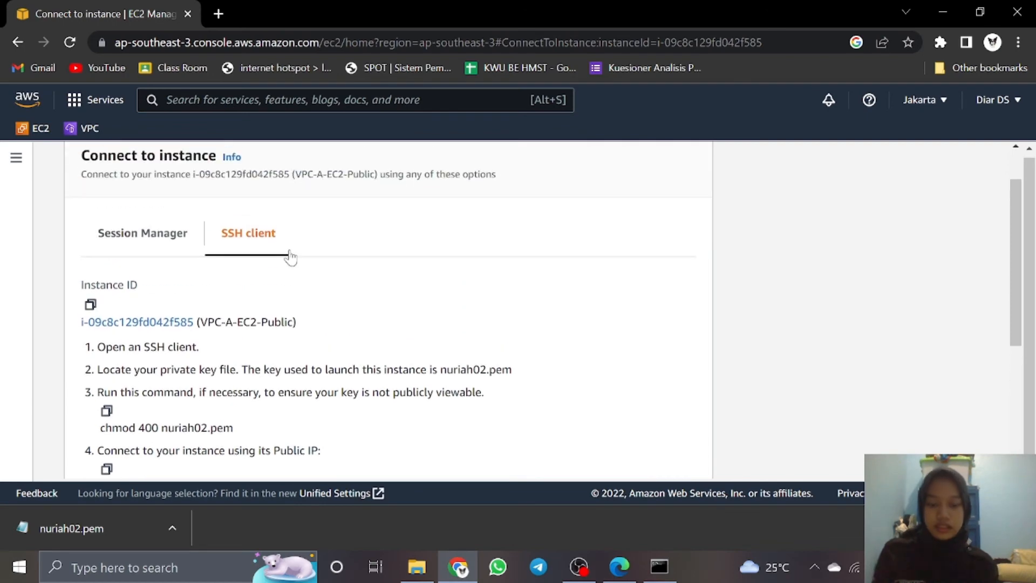
key("alt+Left")
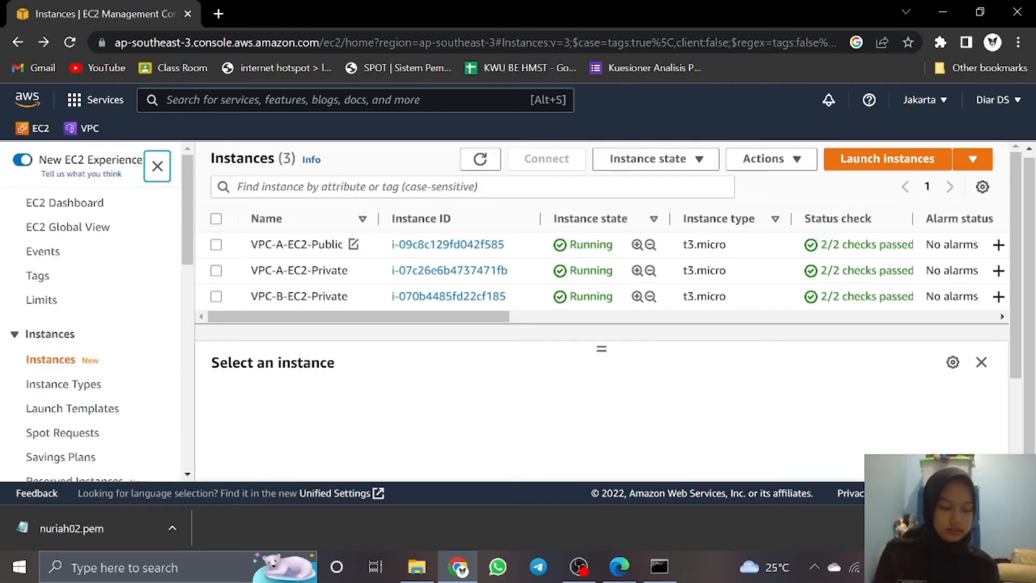
left_click(215, 271)
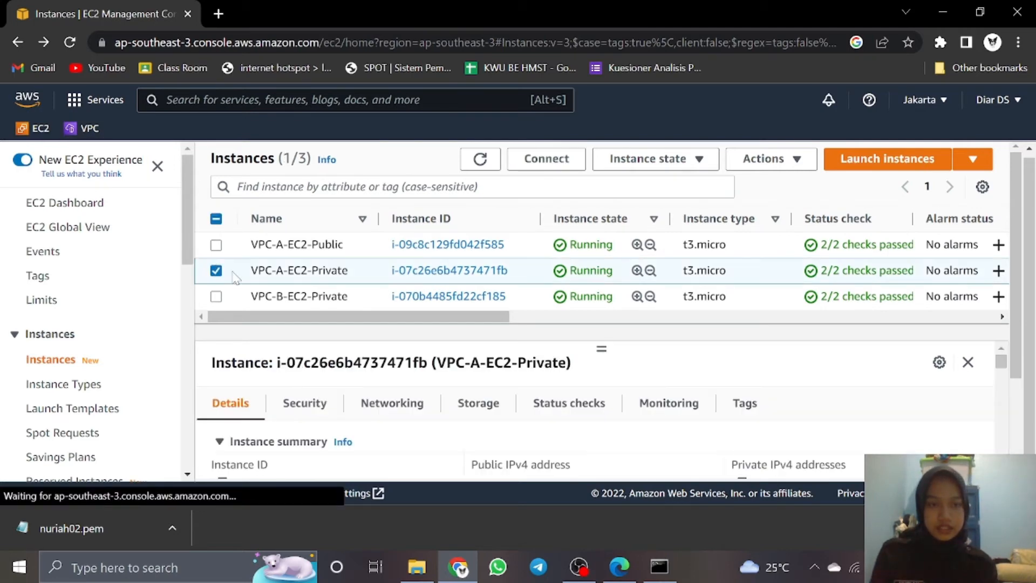
left_click(546, 159)
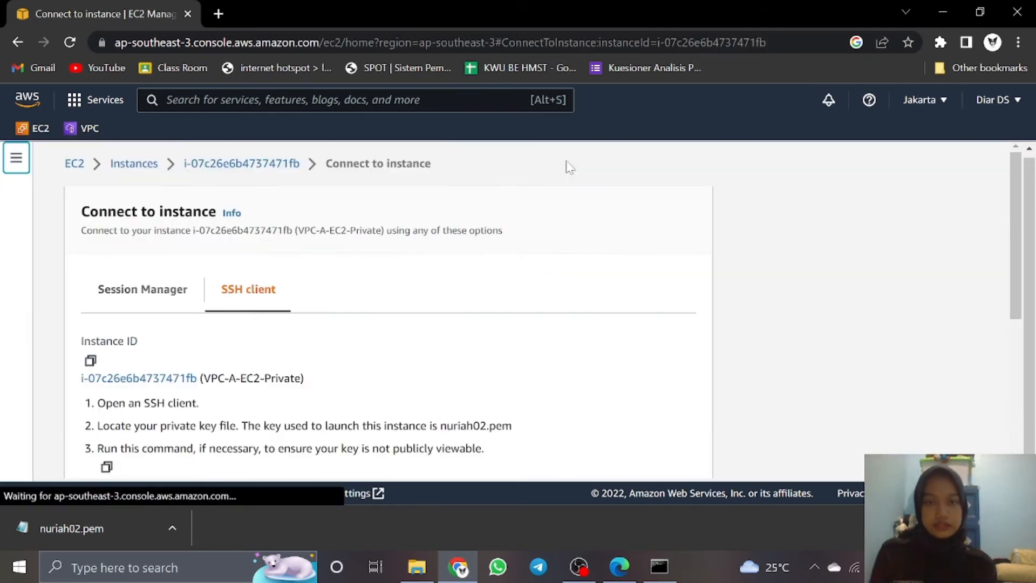
scroll(340, 261, "down", 5)
left_click(90, 350)
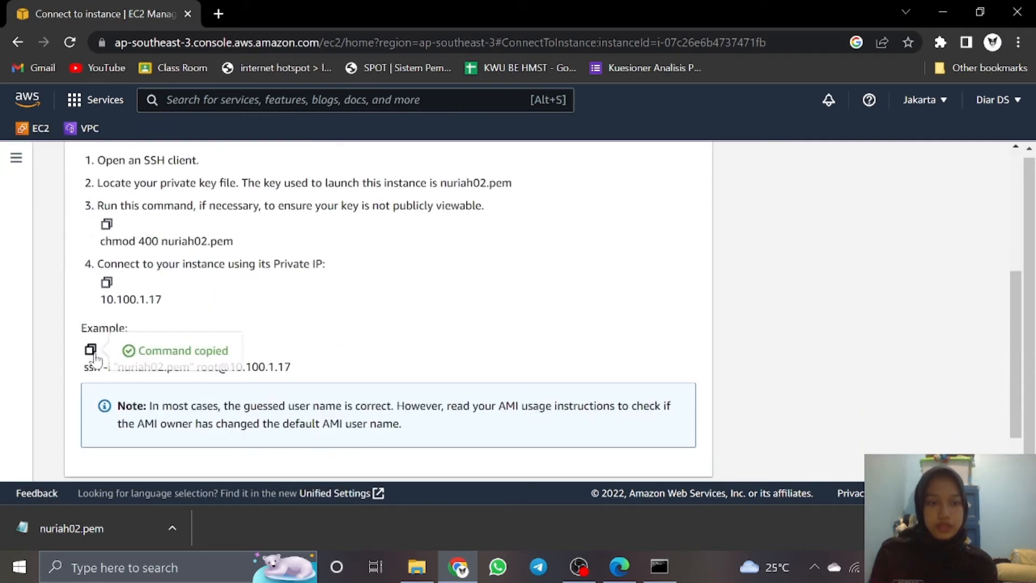
left_click(658, 567)
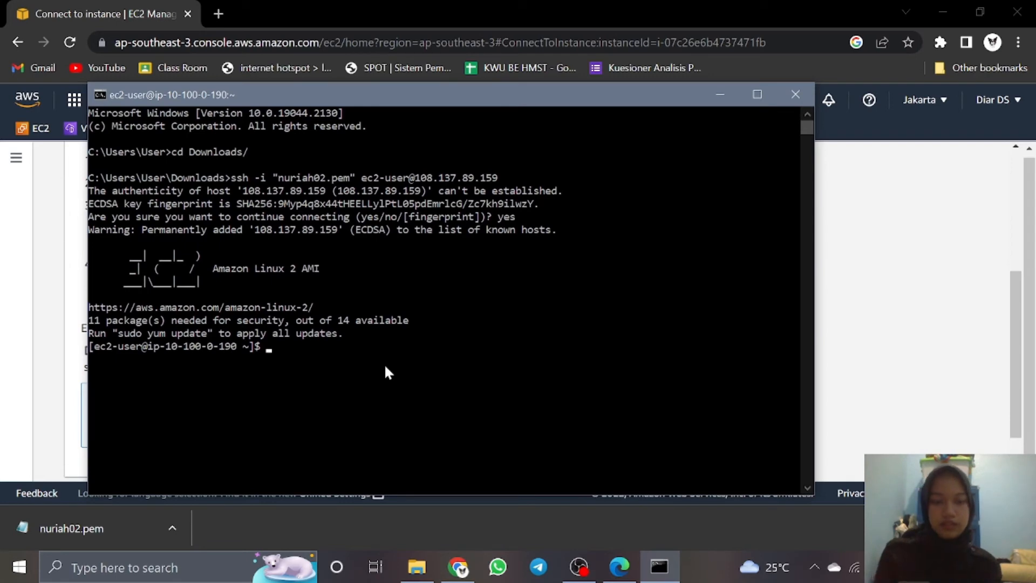
Paste the copied ssh command for VPC-A-EC2-Private into the session and replace its root user with ec2-user.
key("ctrl+v")
key("Left")
key("Left")
key("Left")
key("Left")
key("Left")
key("Left")
key("Left")
key("Left")
key("Left")
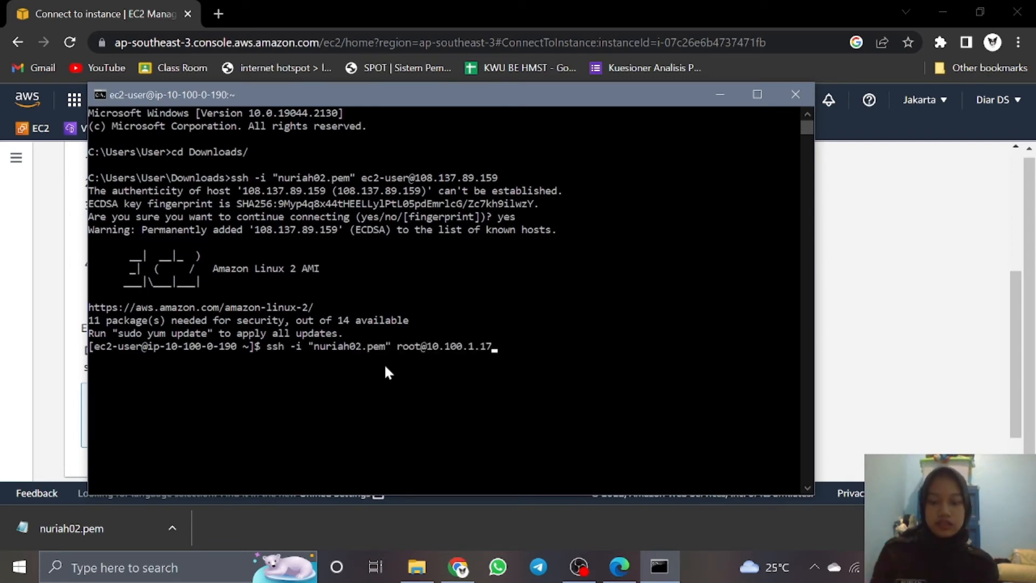
key("Left")
key("Left")
key("Left")
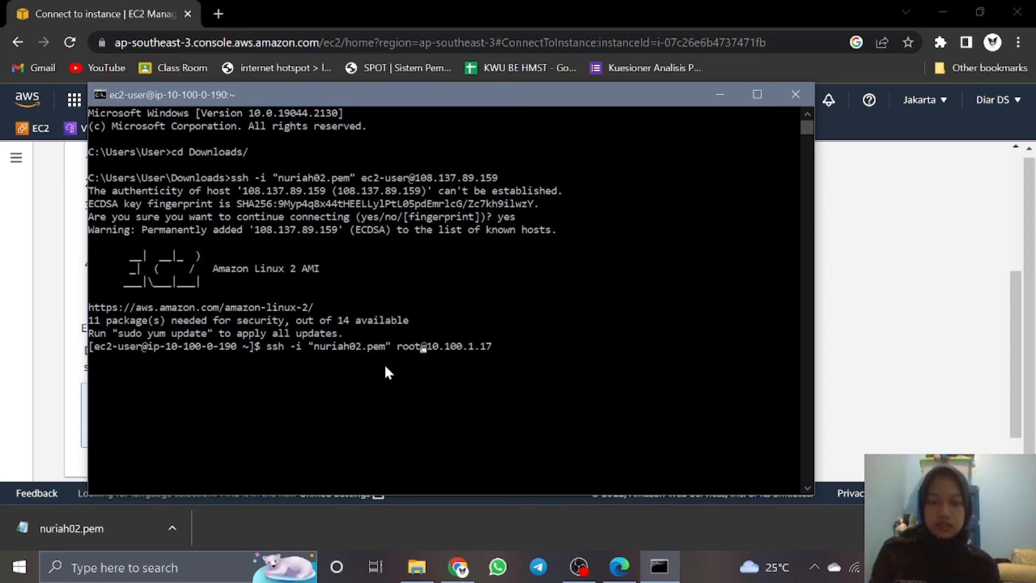
key("BackSpace")
key("BackSpace")
key("BackSpace")
key("BackSpace")
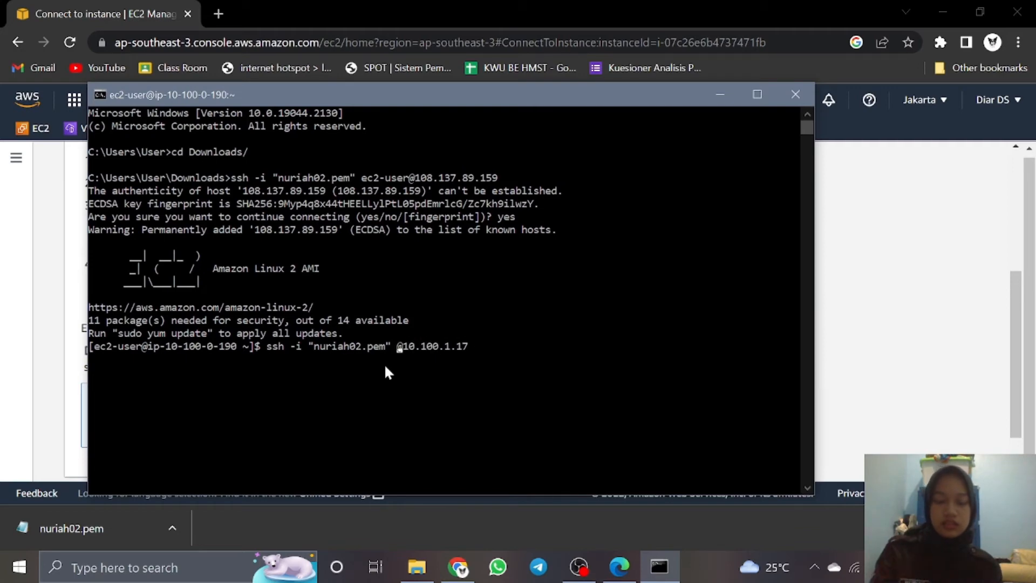
type("ec")
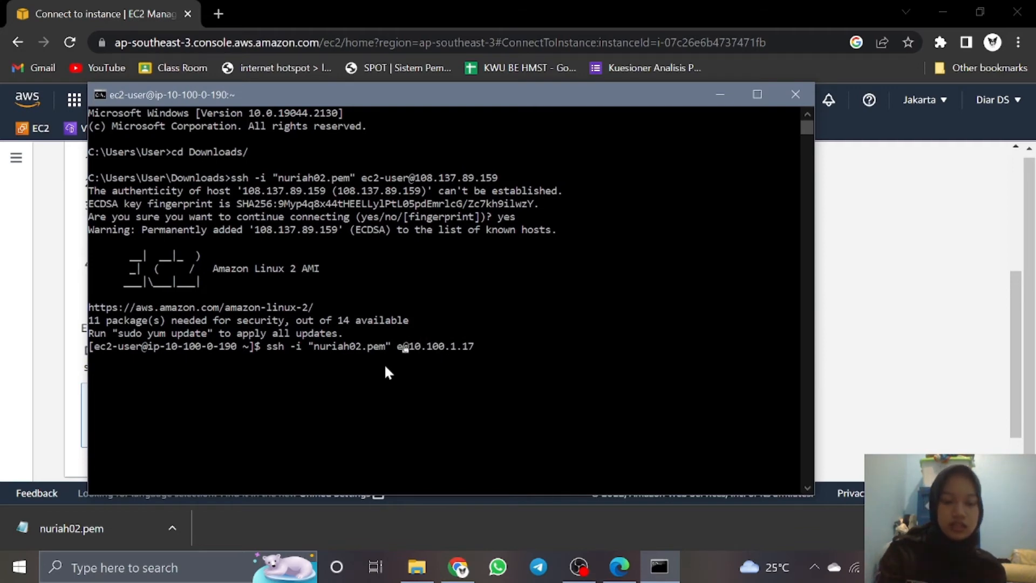
type("2-user")
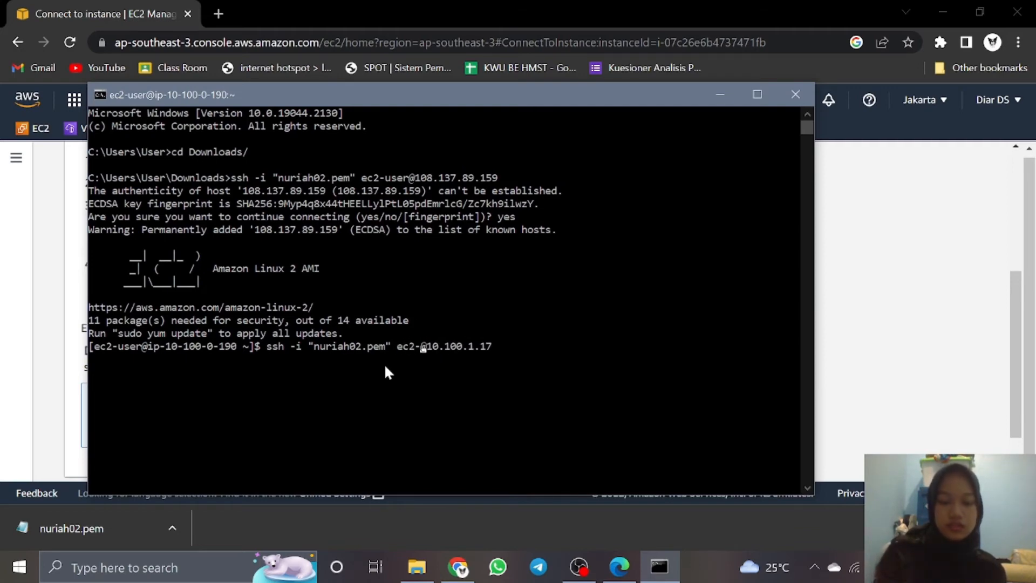
key("Return")
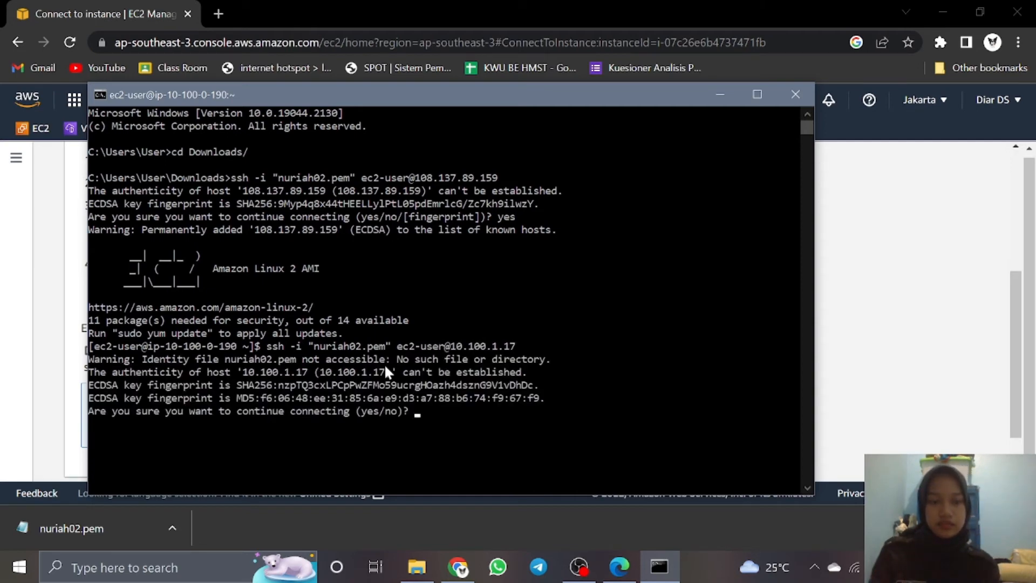
type("yes")
key("Return")
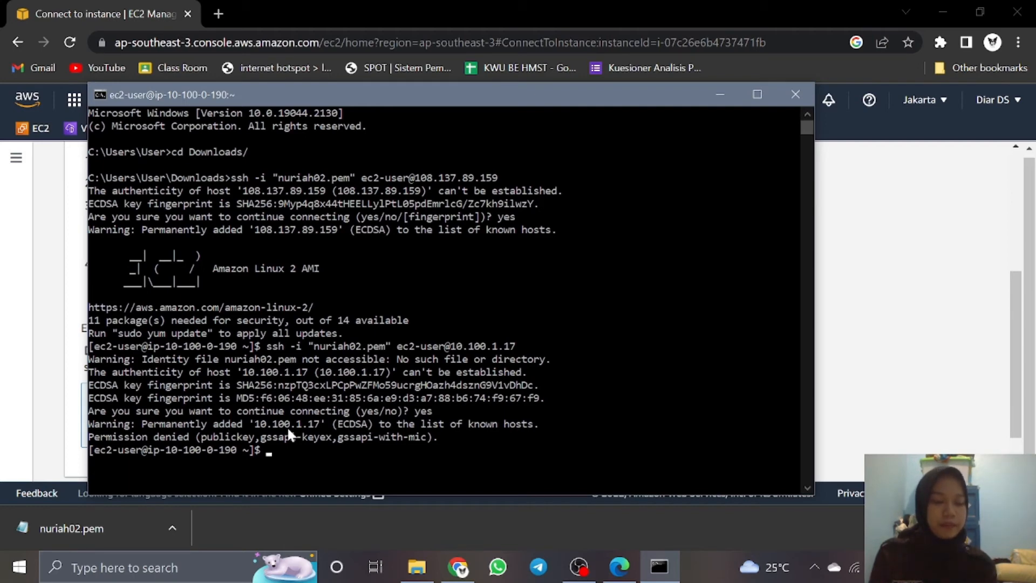
Open the downloaded nuriah02.pem in Notepad, copy the entire private key, and minimize the Notepad window.
left_click(173, 528)
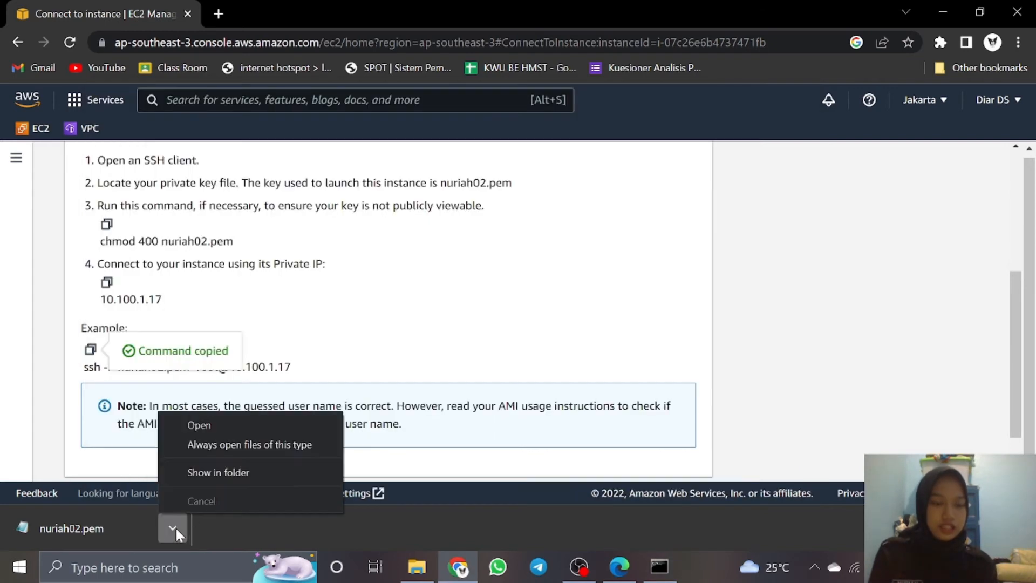
left_click(235, 432)
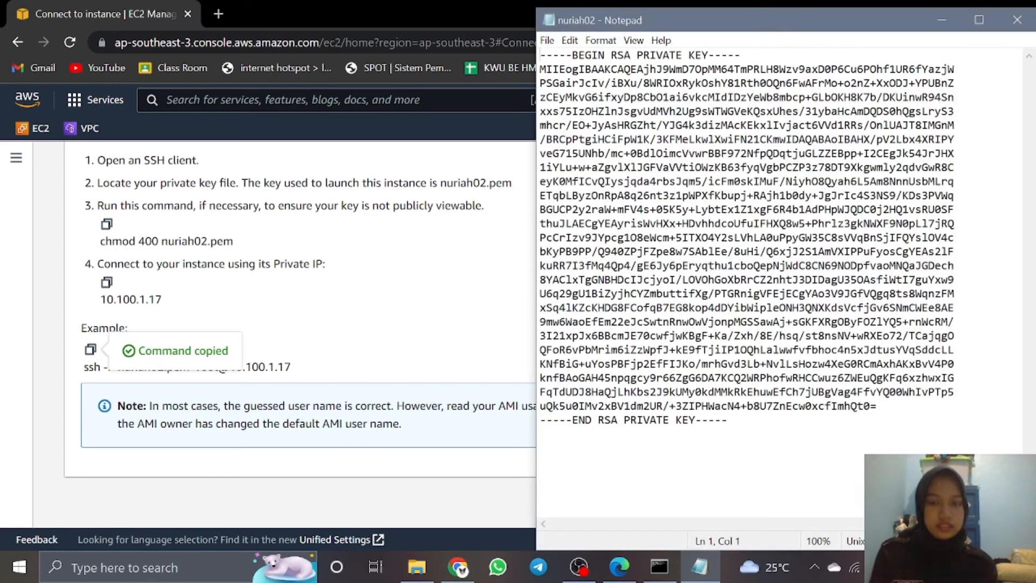
key("ctrl+a")
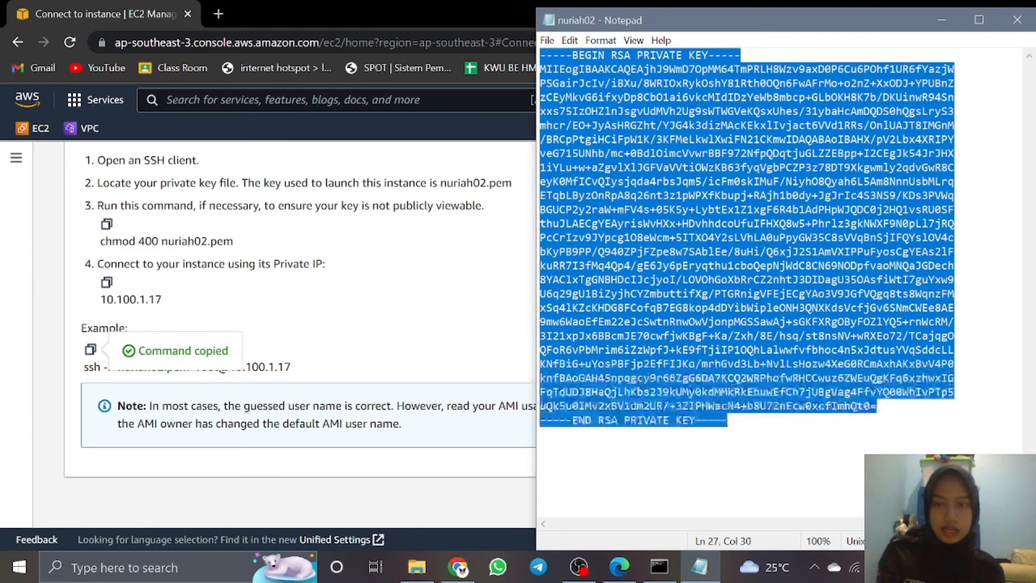
right_click(704, 349)
left_click(754, 173)
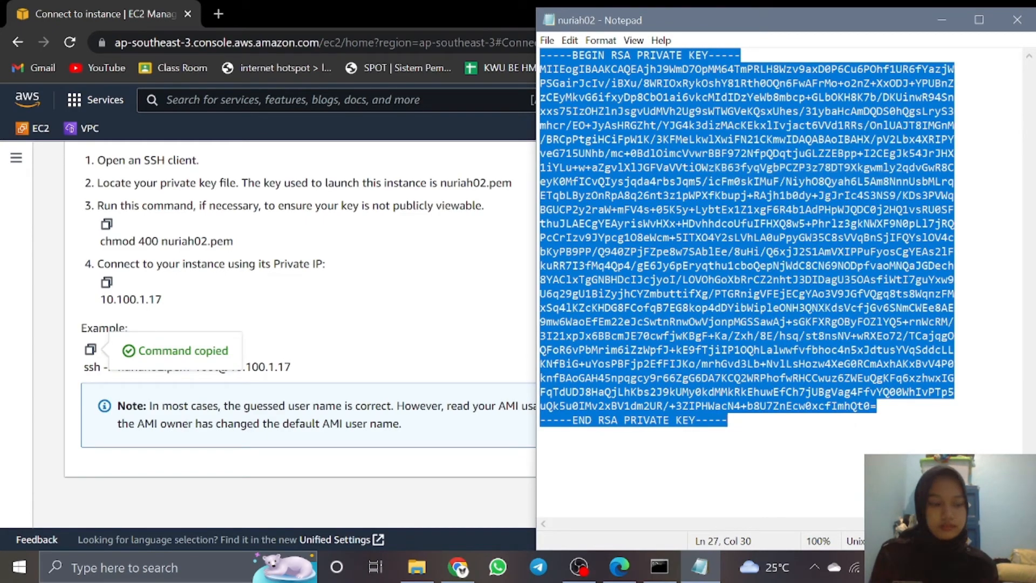
left_click(942, 20)
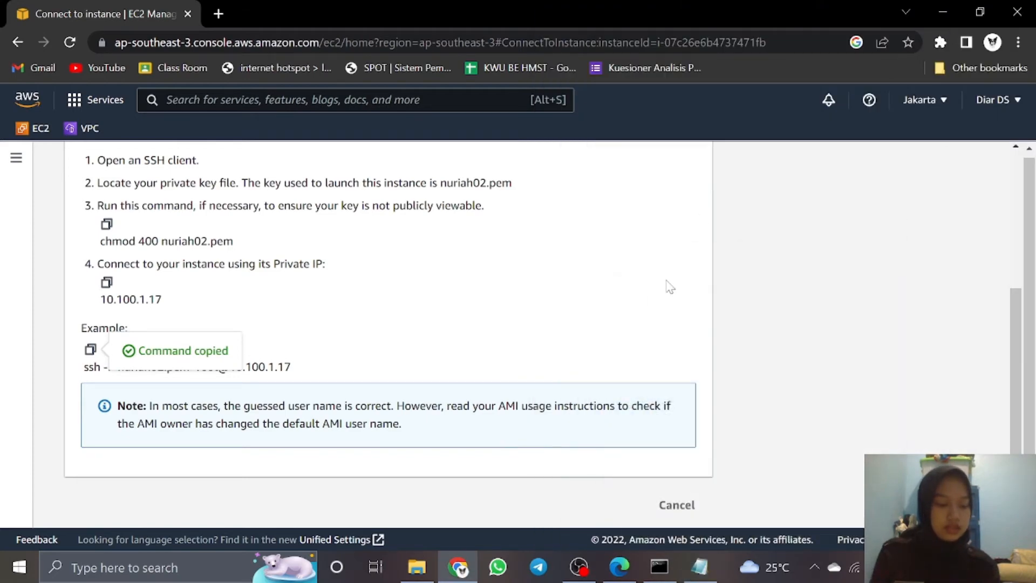
Switch to the Command Prompt's SSH session and open a new file with nano nuriah02.pem on the public instance.
left_click(657, 568)
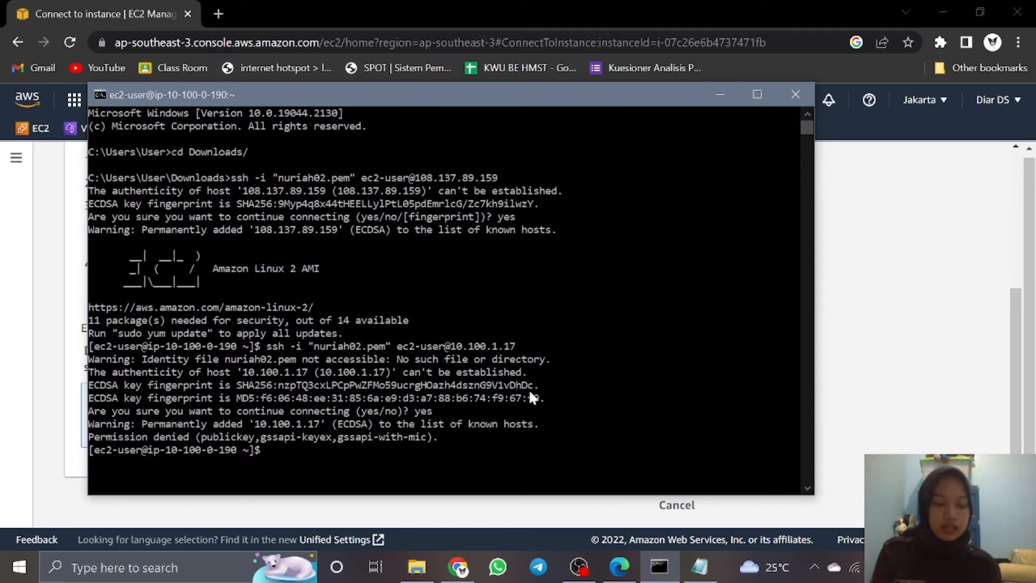
type("n")
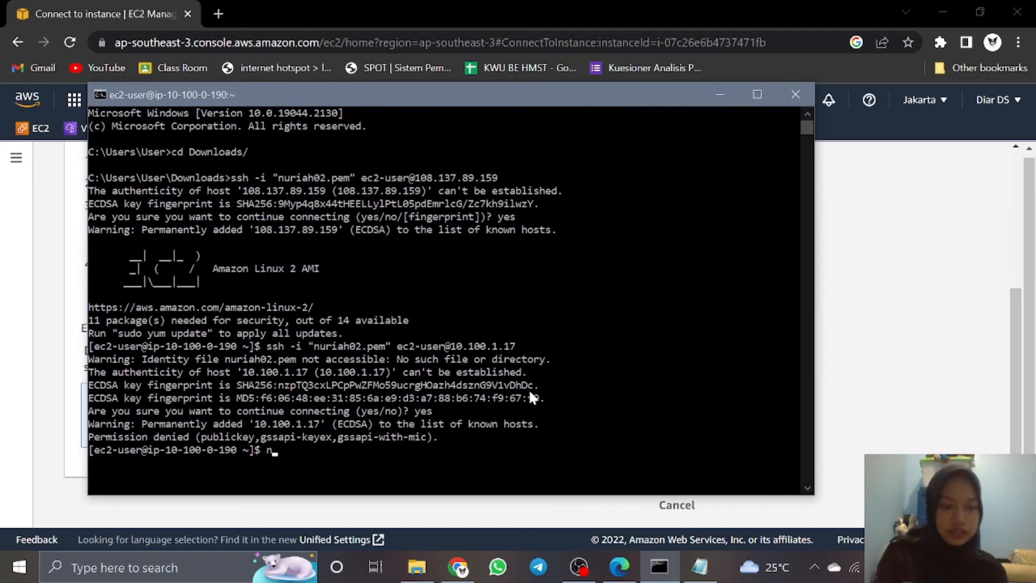
type("ano ")
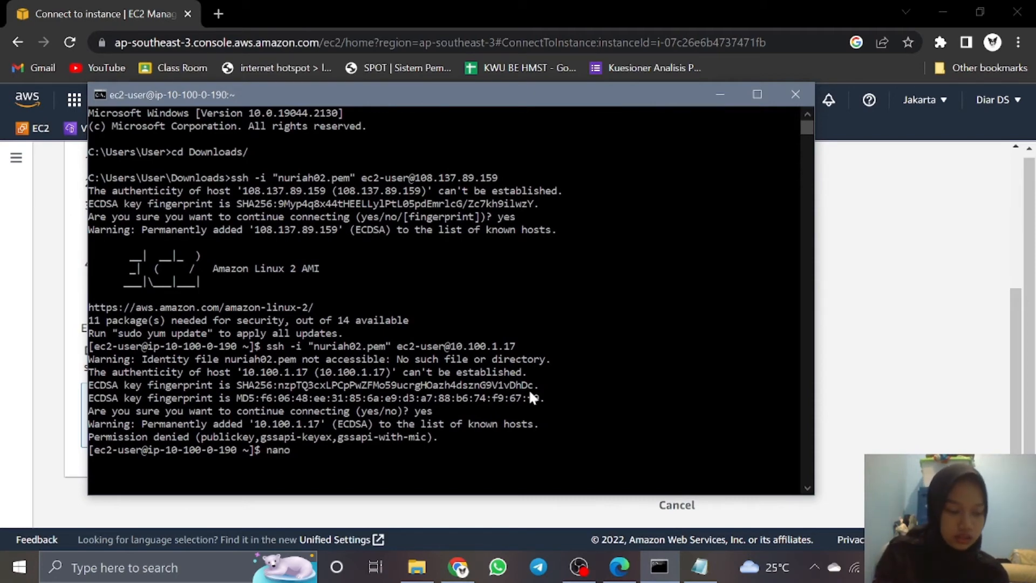
type("nur")
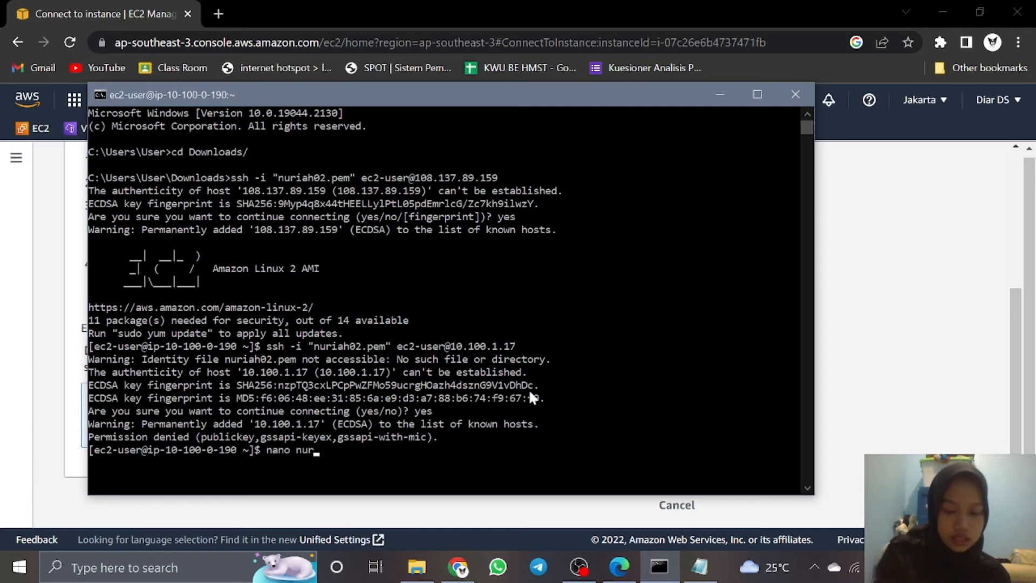
type("iah0")
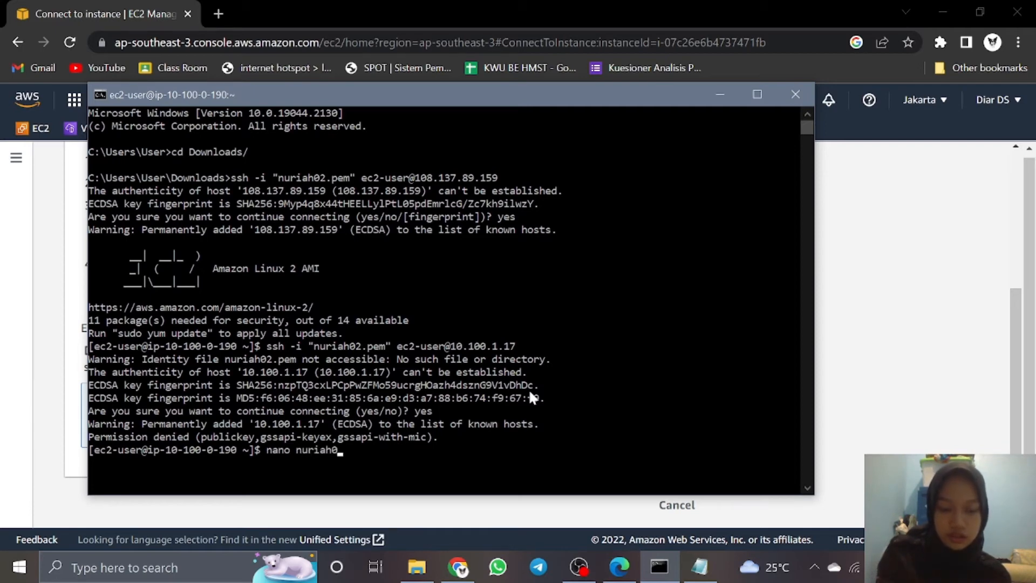
type("2.pem")
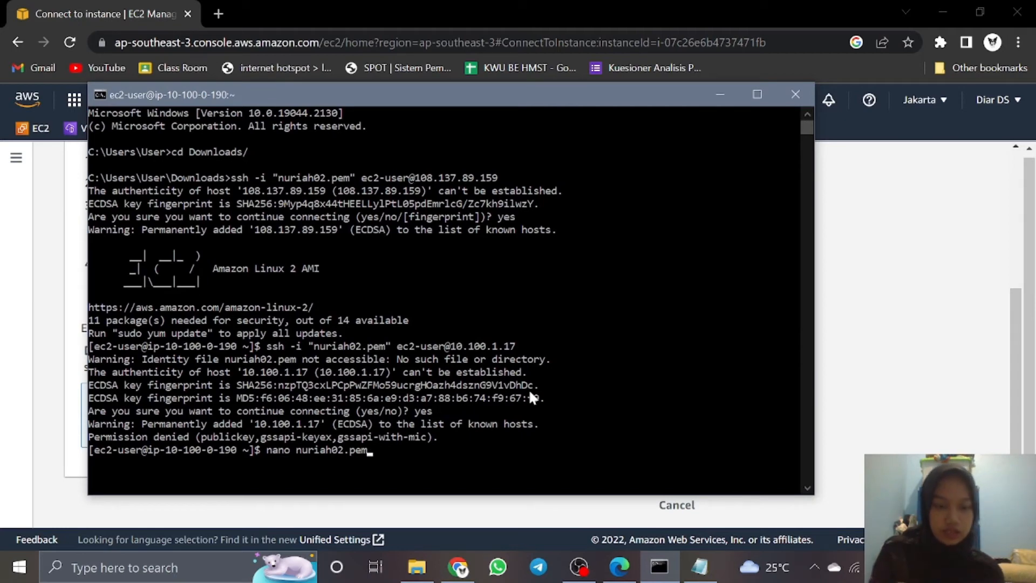
key("Return")
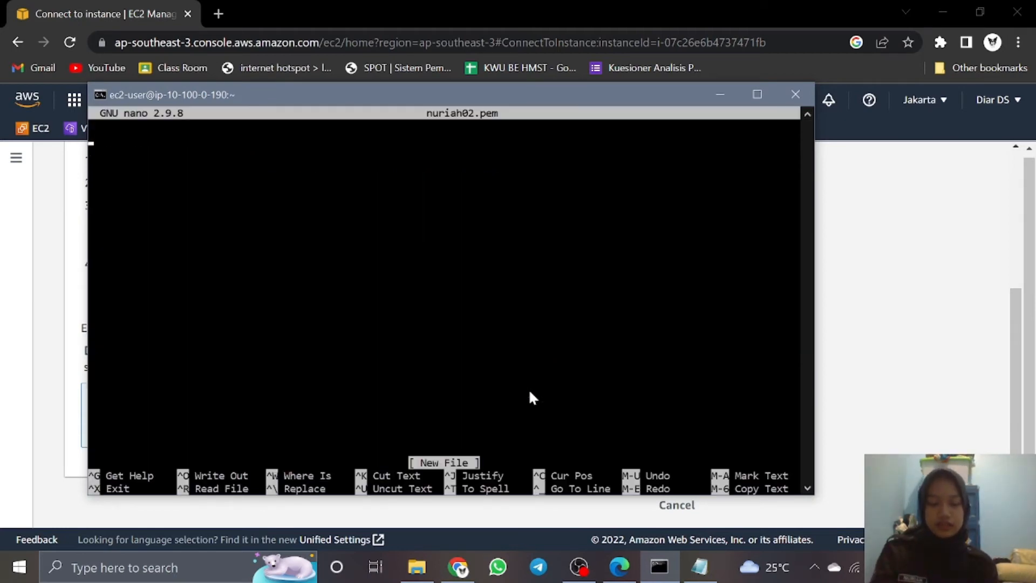
Paste the copied private key into nano and save it as nuriah02.pem, exiting the editor.
right_click(529, 397)
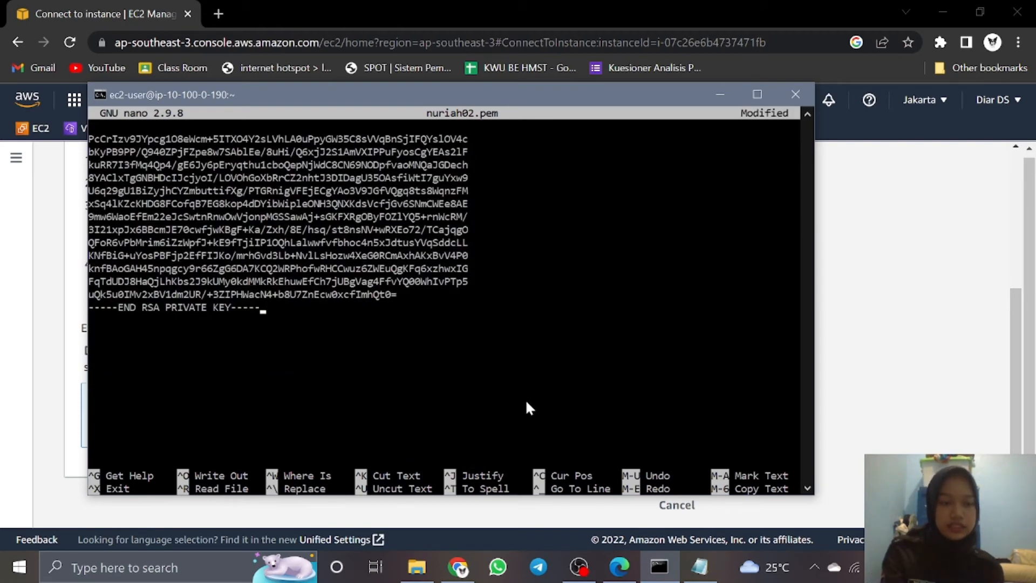
key("ctrl+x")
key("y")
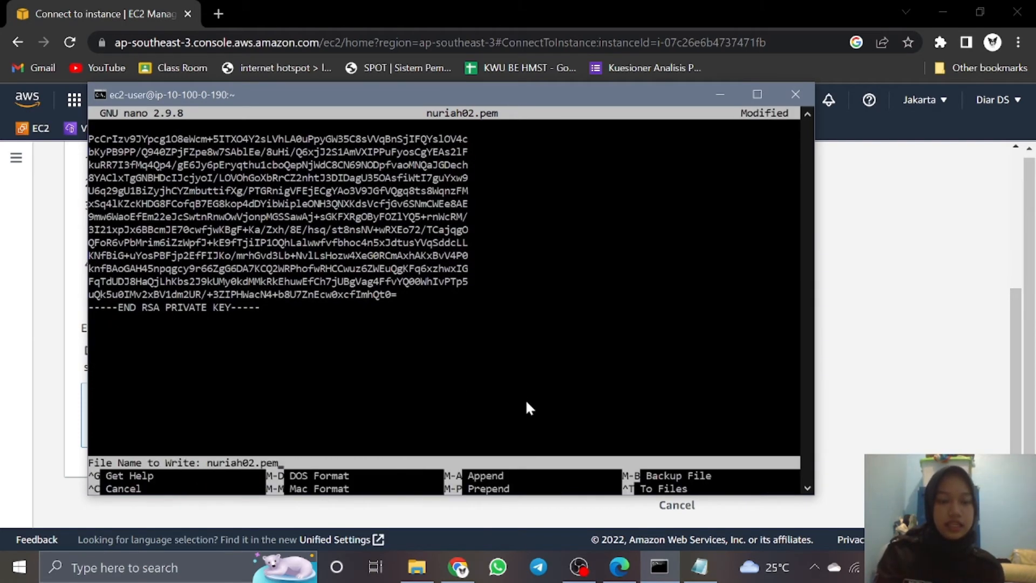
key("Return")
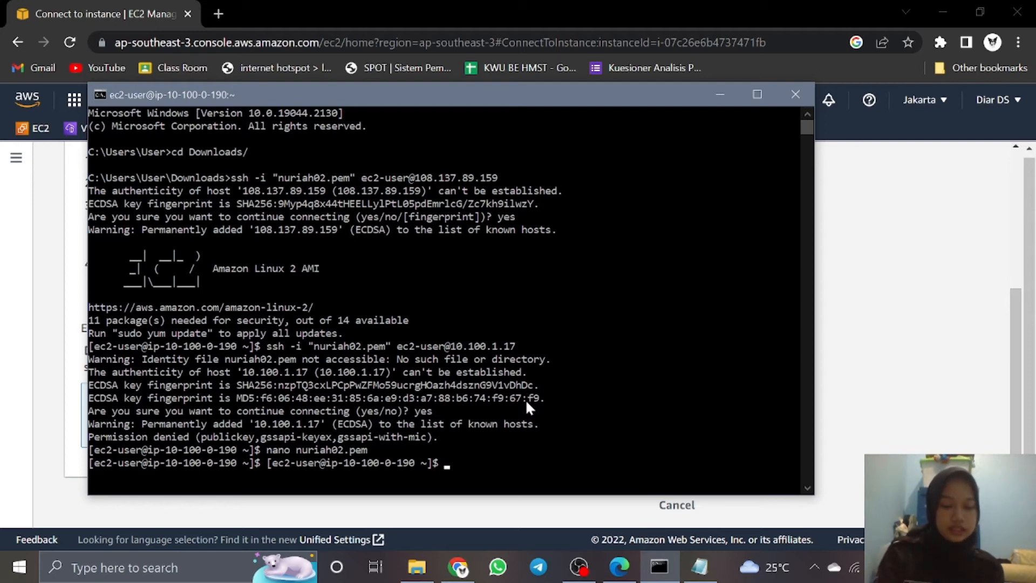
Restrict the key file's permissions with chmod 400 nuriah02.pem.
type("chmod")
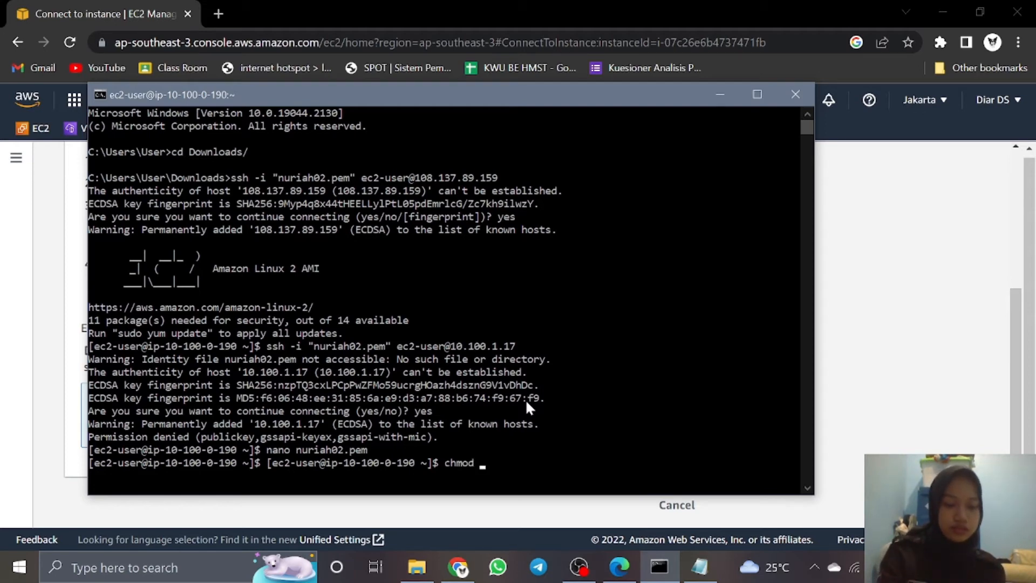
type(" 400 n")
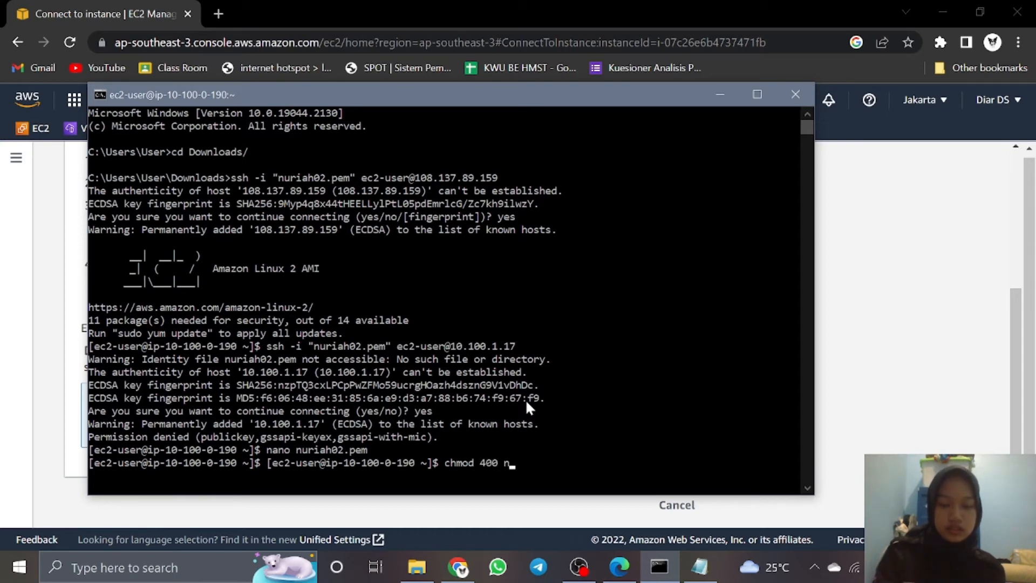
type("uriah")
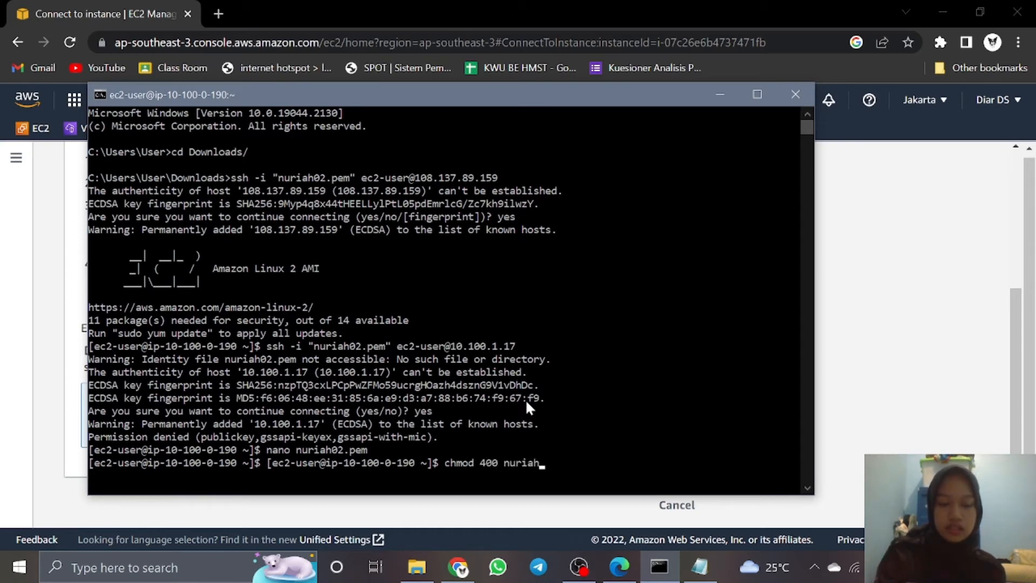
type("02.p")
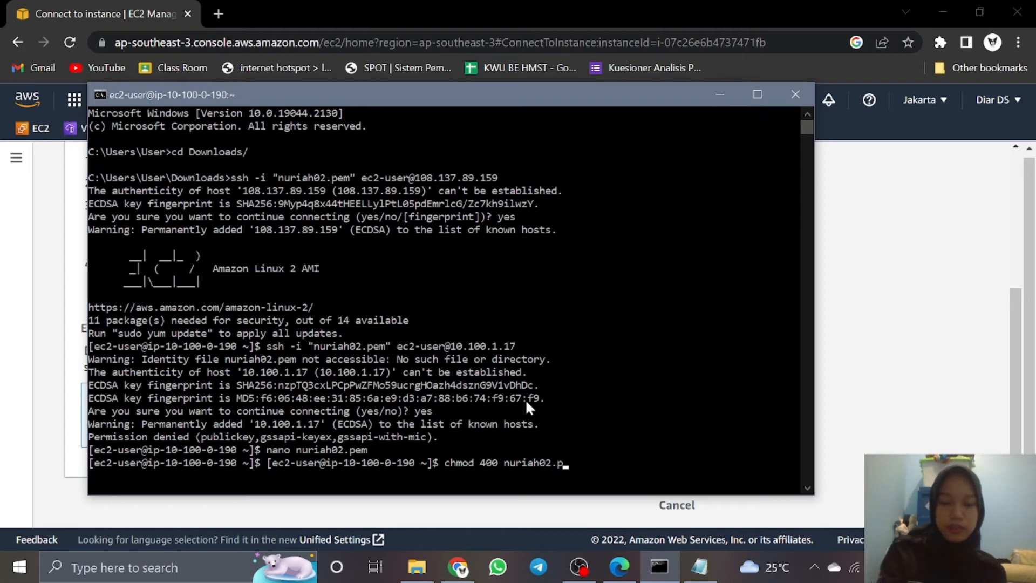
type("em")
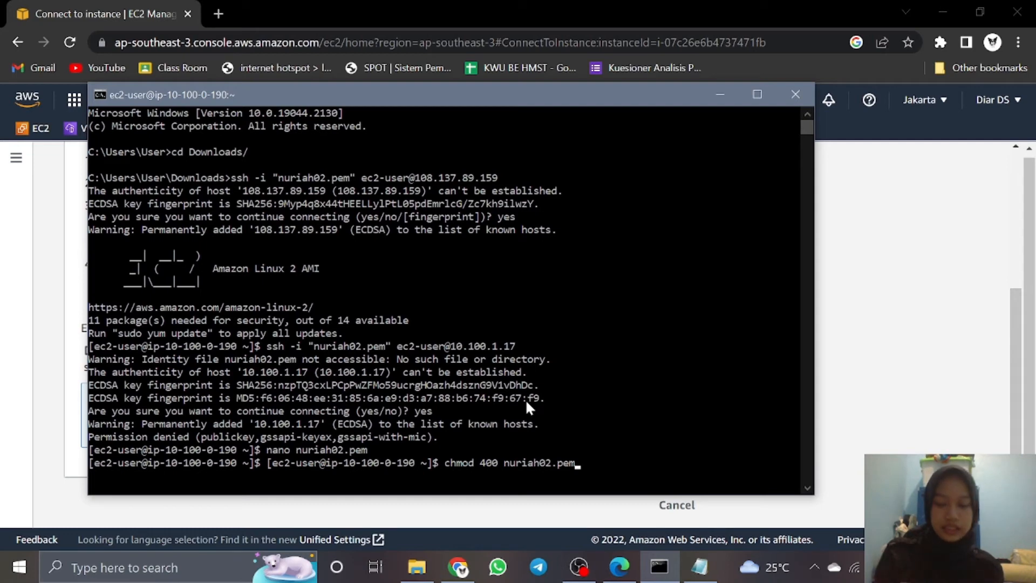
key("Return")
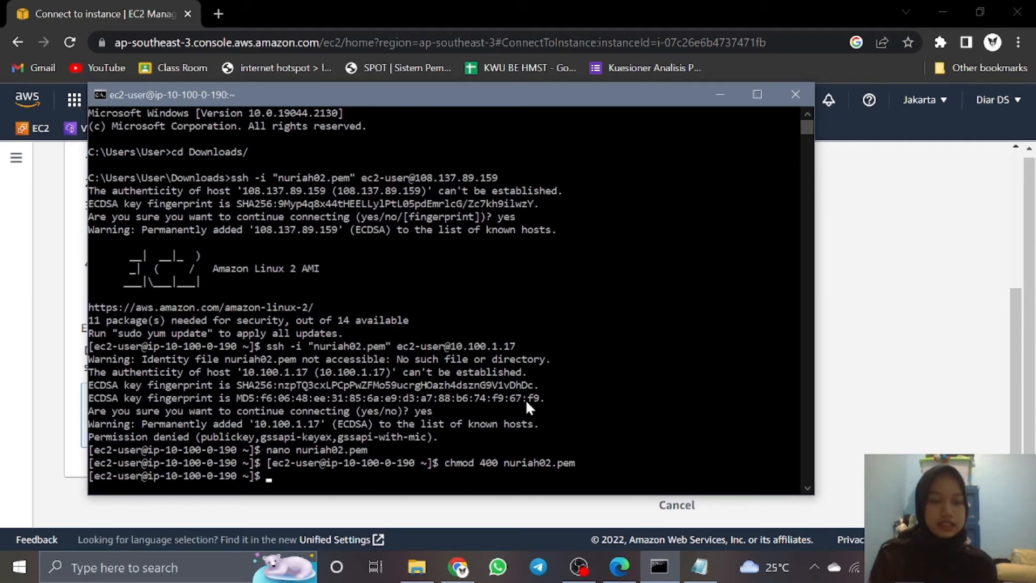
key("Up")
key("Up")
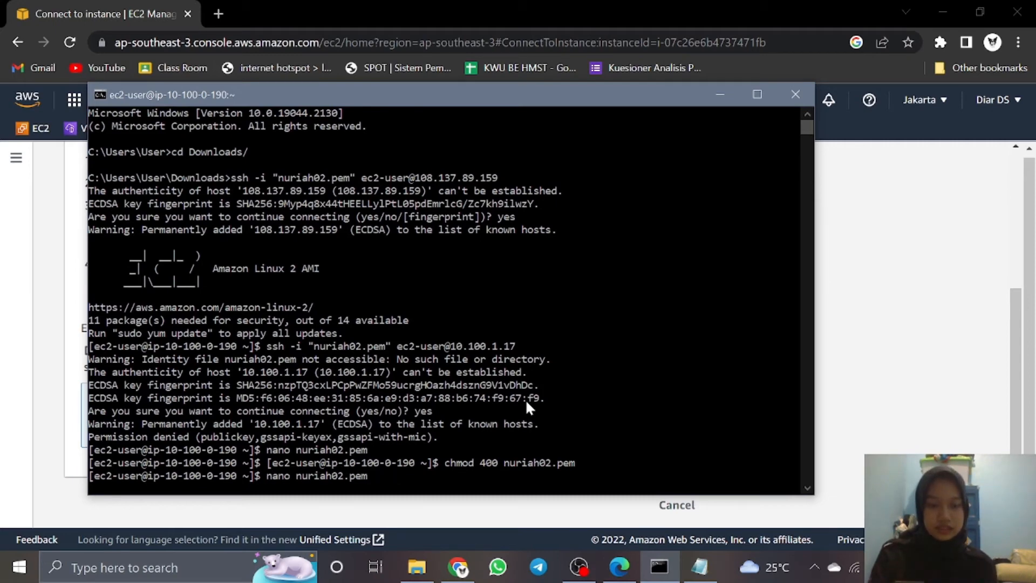
key("Up")
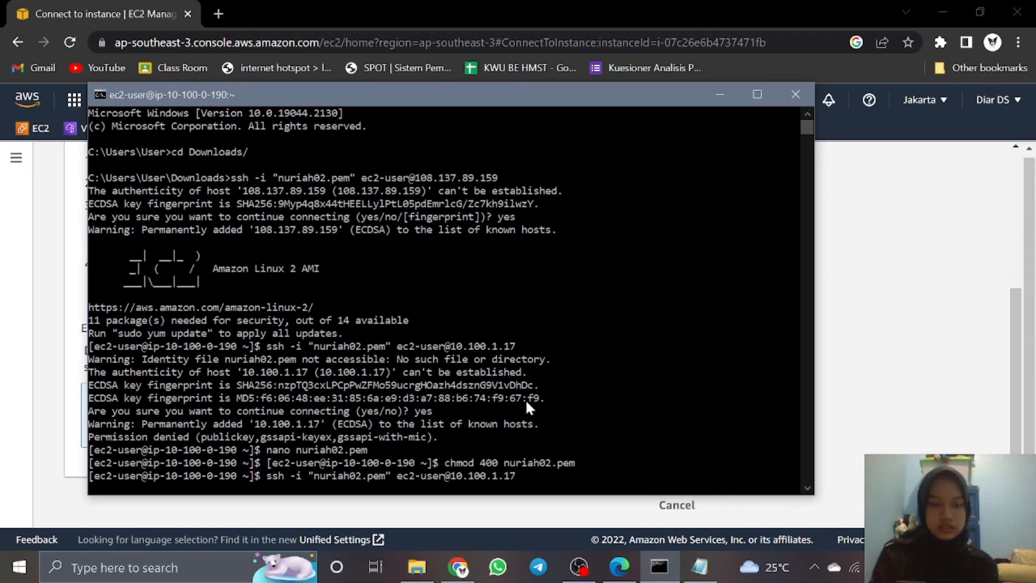
key("Return")
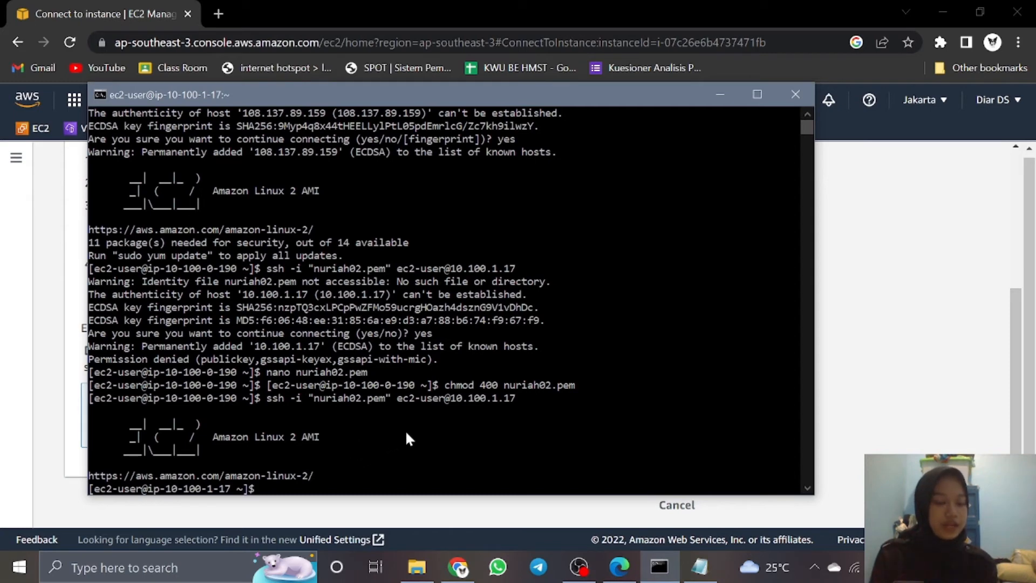
In the browser's EC2 instances list, select VPC-B-EC2-Private and copy its private IPv4 address.
left_click(970, 403)
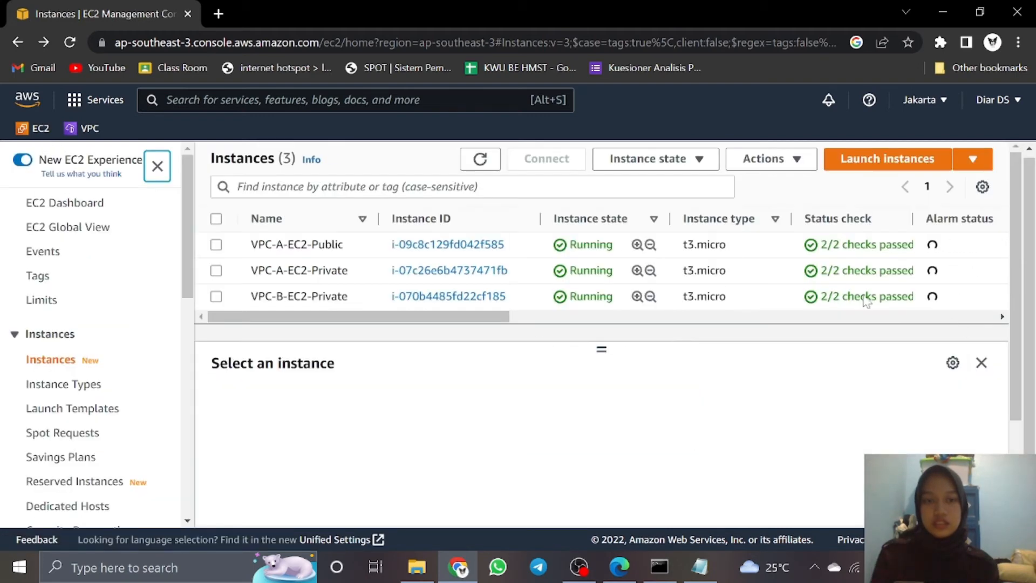
left_click(215, 297)
scroll(742, 418, "down", 1)
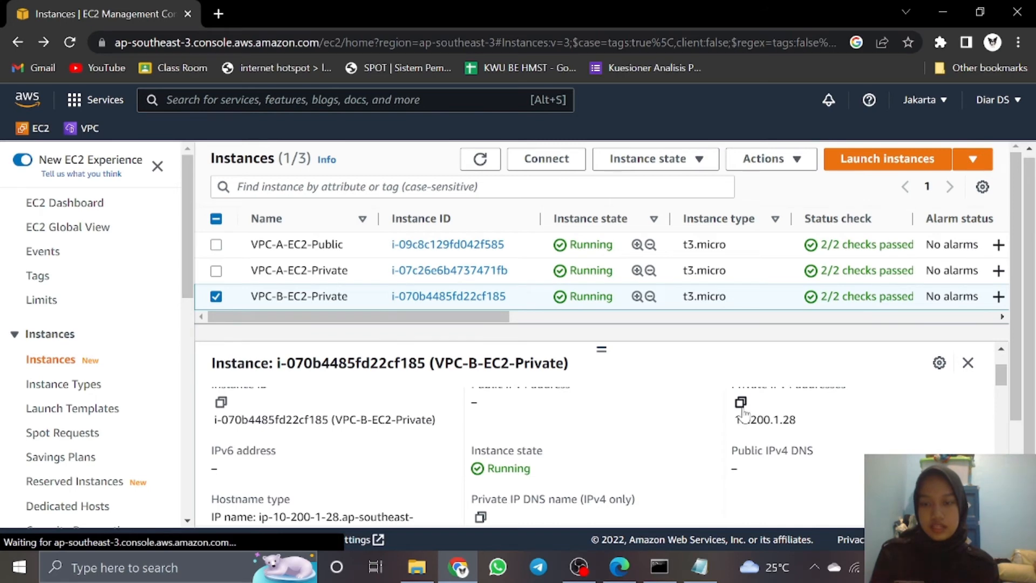
left_click(741, 402)
Switch to the terminal's SSH session, ping VPC-B-EC2-Private at 10.200.1.28, and stop the ping.
left_click(659, 566)
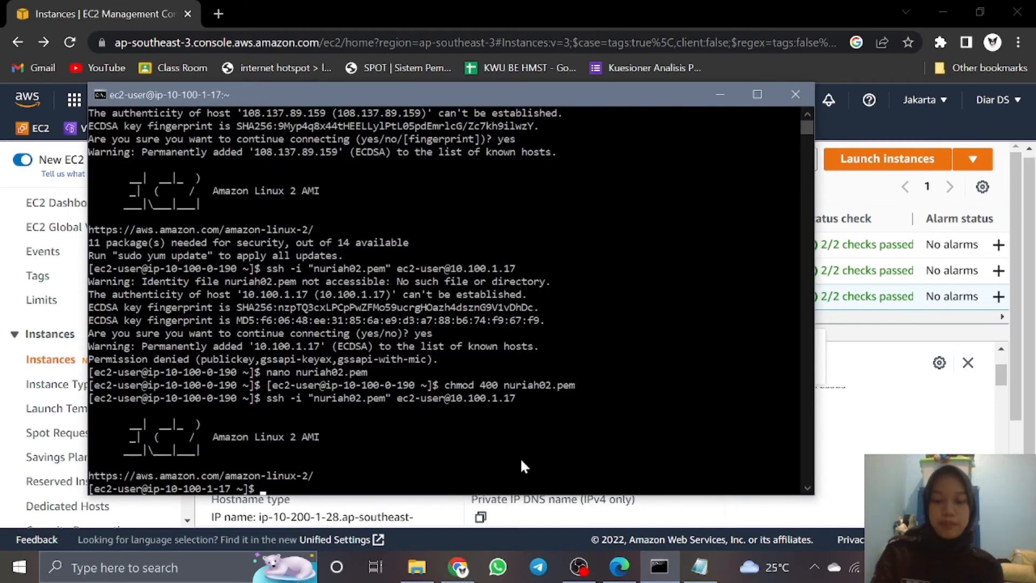
type("ping")
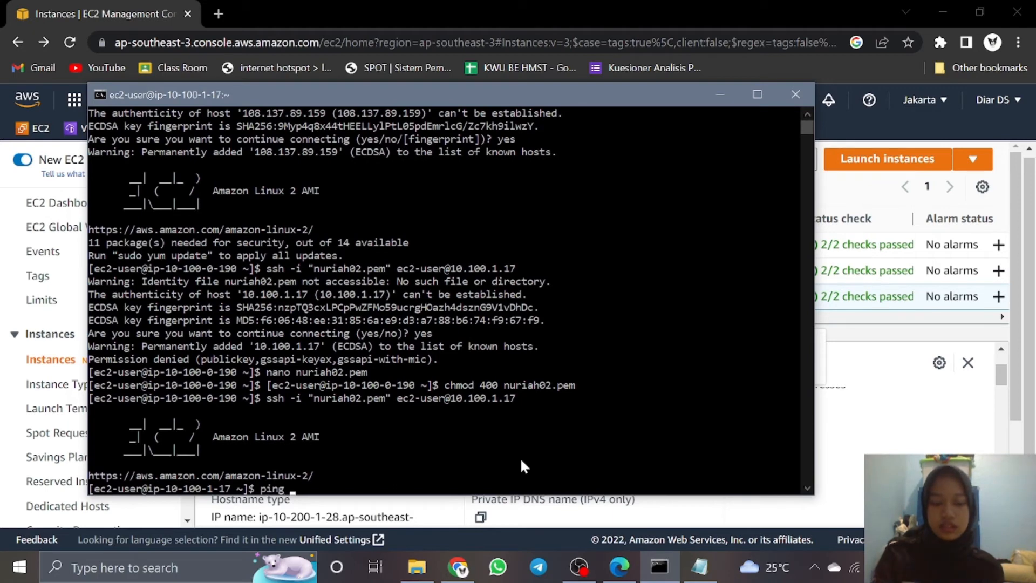
key("ctrl+v")
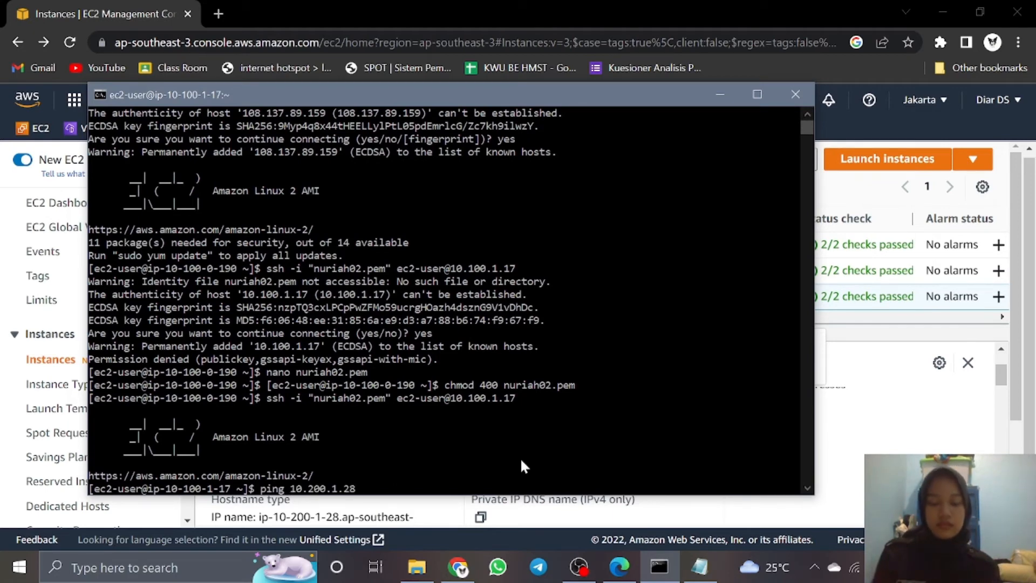
key("Return")
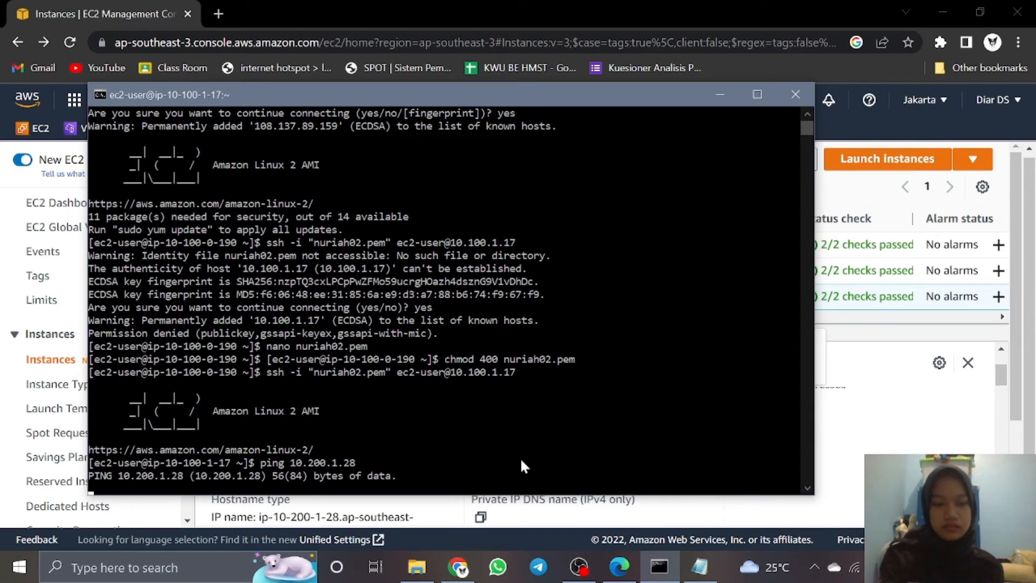
key("ctrl+c")
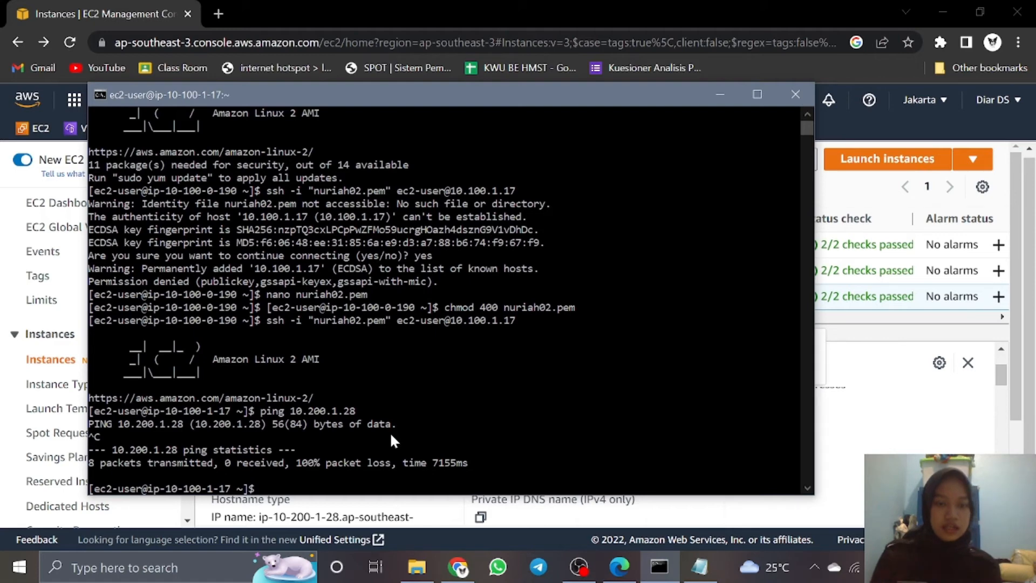
Switch back to the browser's VPC console and start a new peering connection named VPC-A-VPC-B-Peering.
left_click(911, 437)
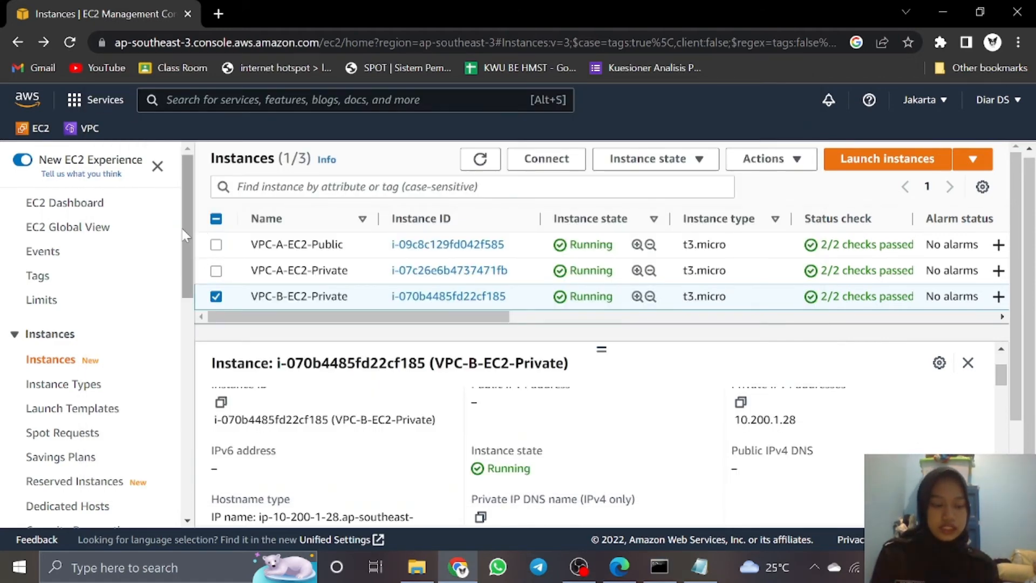
left_click(89, 130)
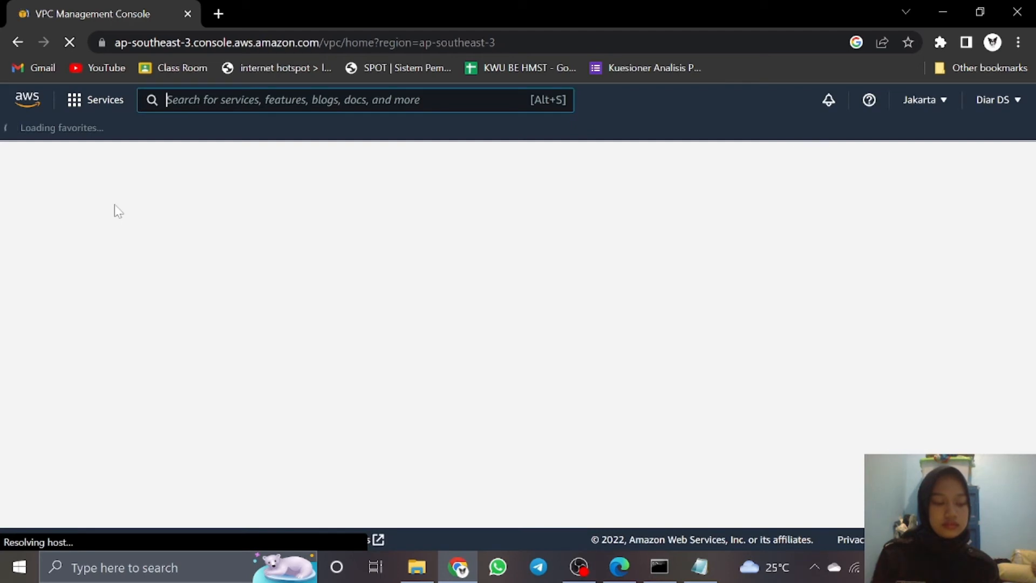
scroll(116, 216, "down", 2)
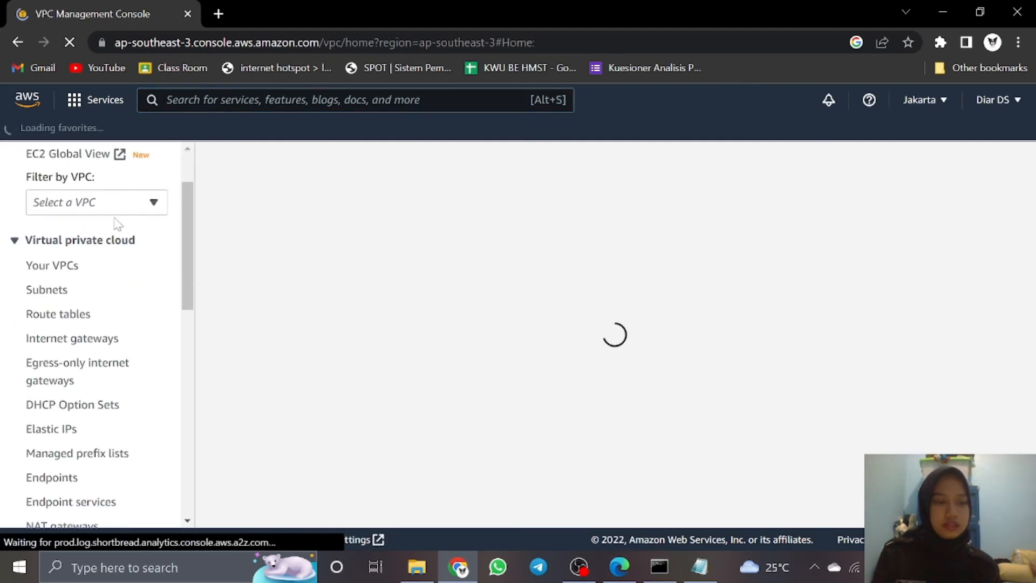
scroll(117, 223, "down", 2)
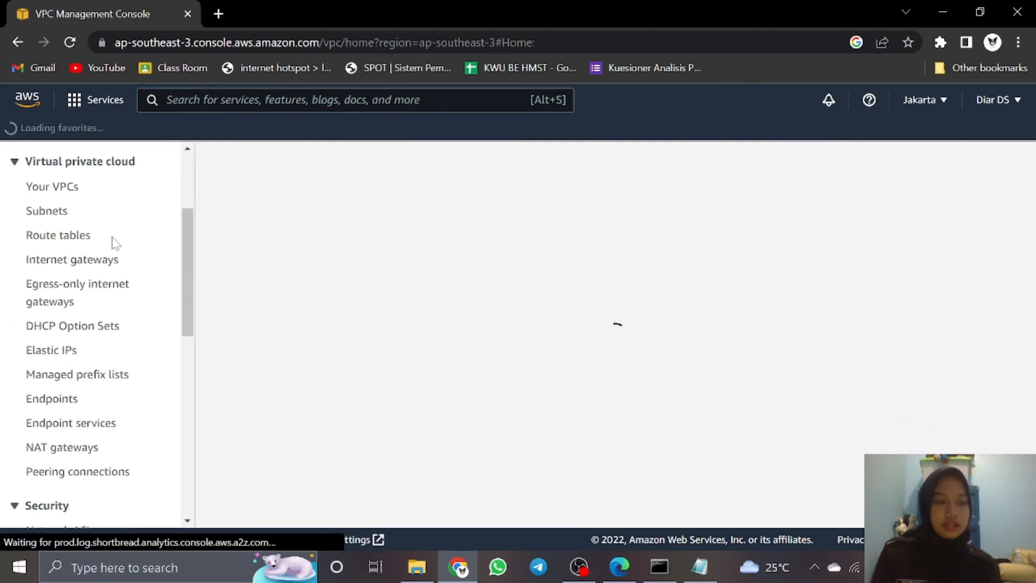
left_click(100, 474)
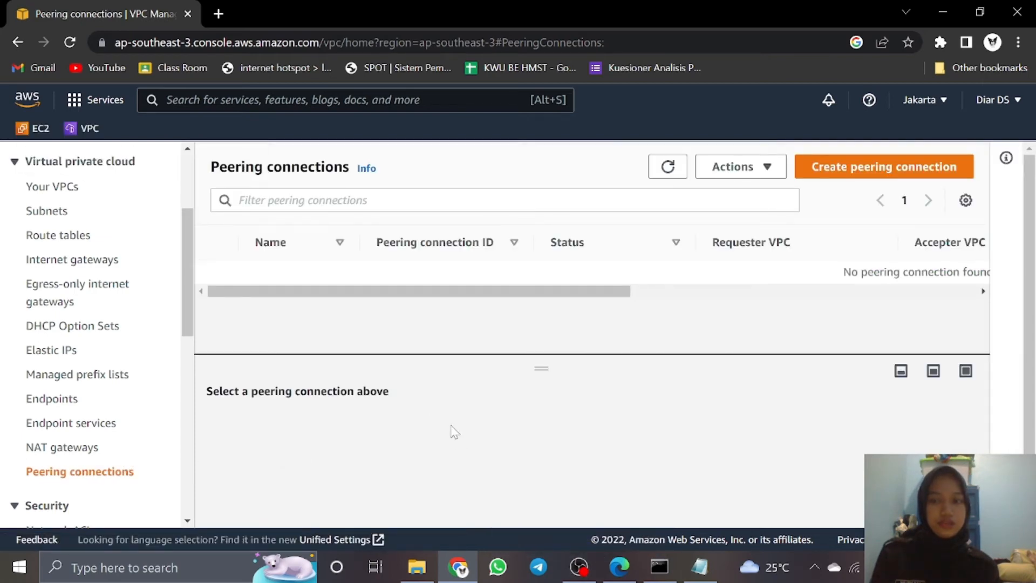
left_click(889, 168)
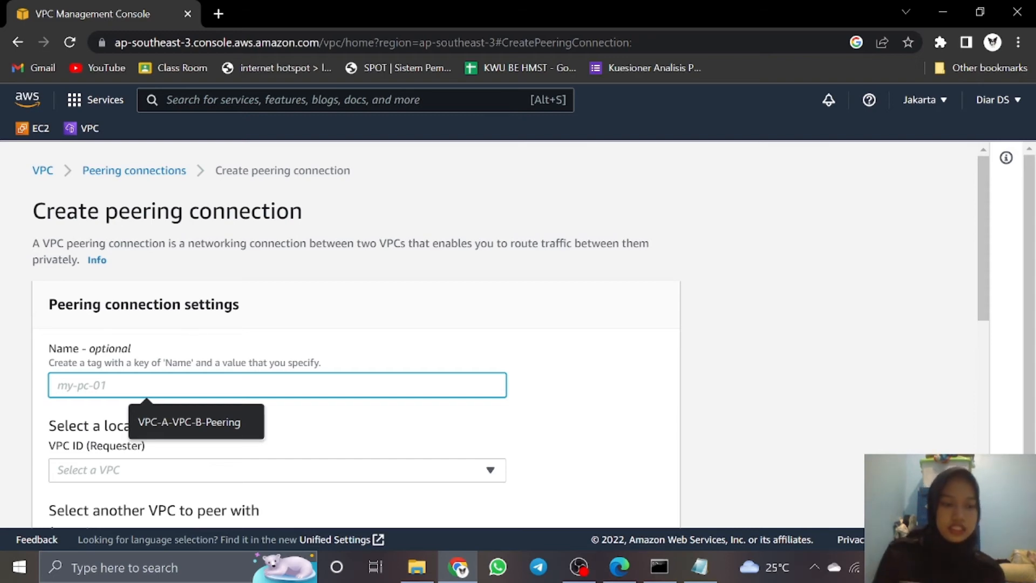
left_click(227, 420)
scroll(215, 392, "down", 2)
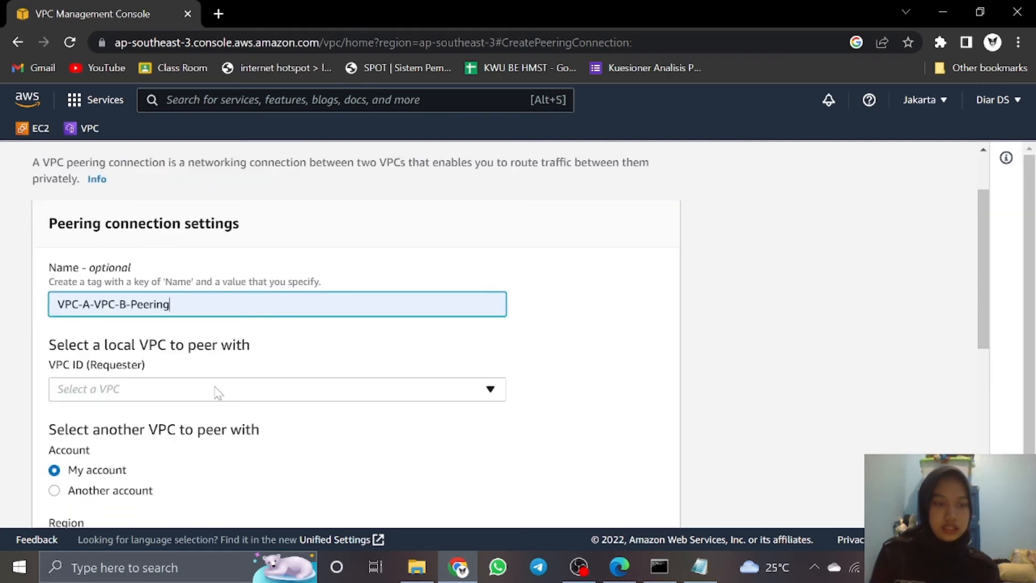
Choose VPC-A as the requester VPC of the peering connection.
left_click(215, 389)
left_click(610, 398)
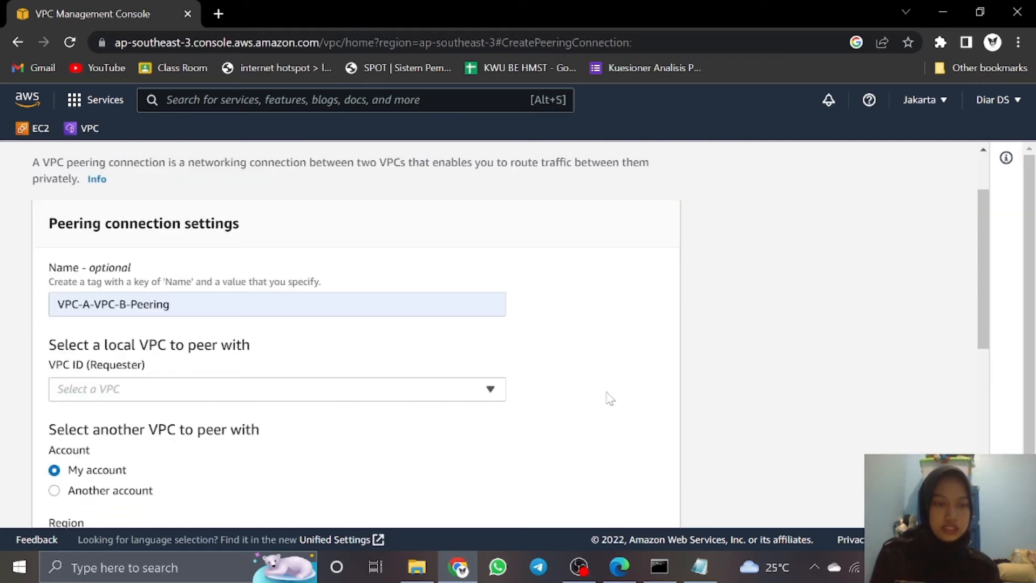
left_click(190, 400)
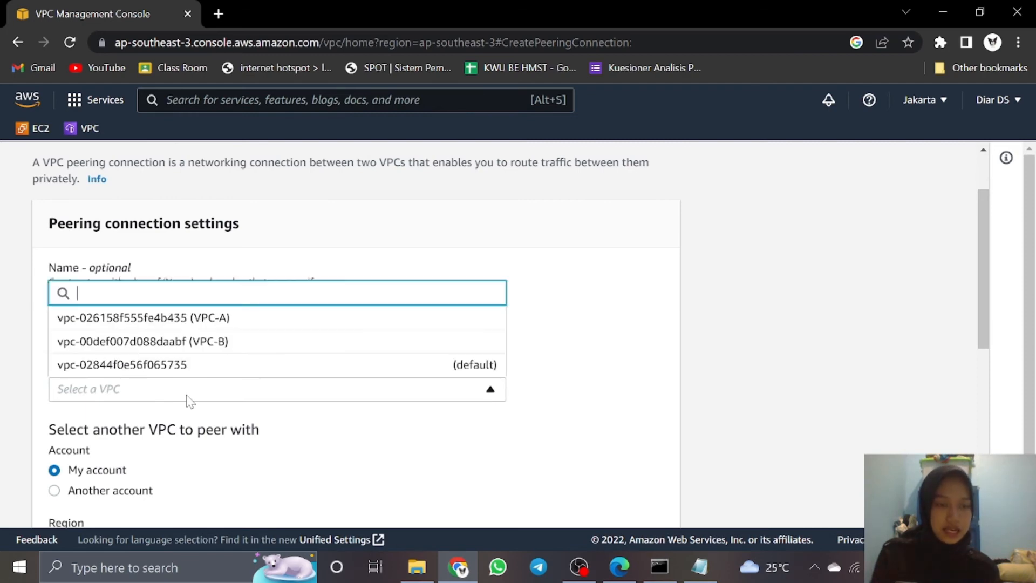
left_click(202, 327)
scroll(258, 360, "down", 2)
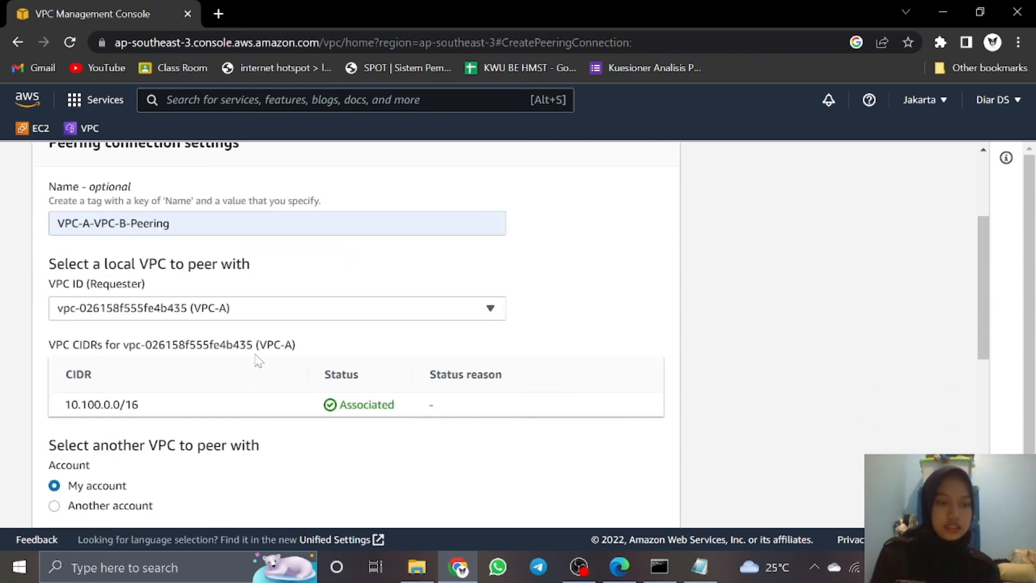
Choose VPC-B as the accepter VPC in the same account and region, and create the peering connection.
scroll(258, 360, "down", 3)
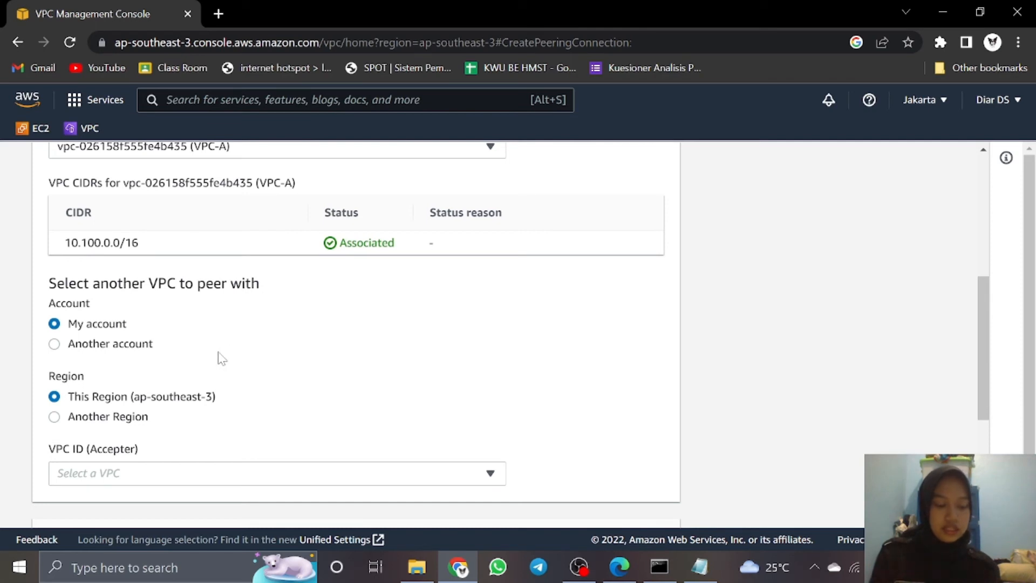
scroll(272, 373, "down", 2)
scroll(265, 377, "down", 2)
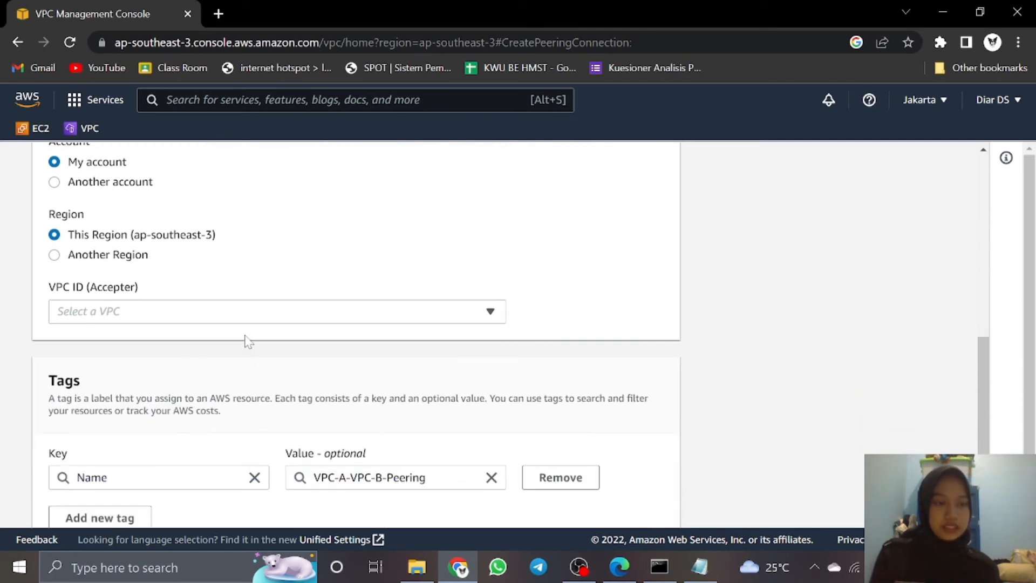
left_click(246, 317)
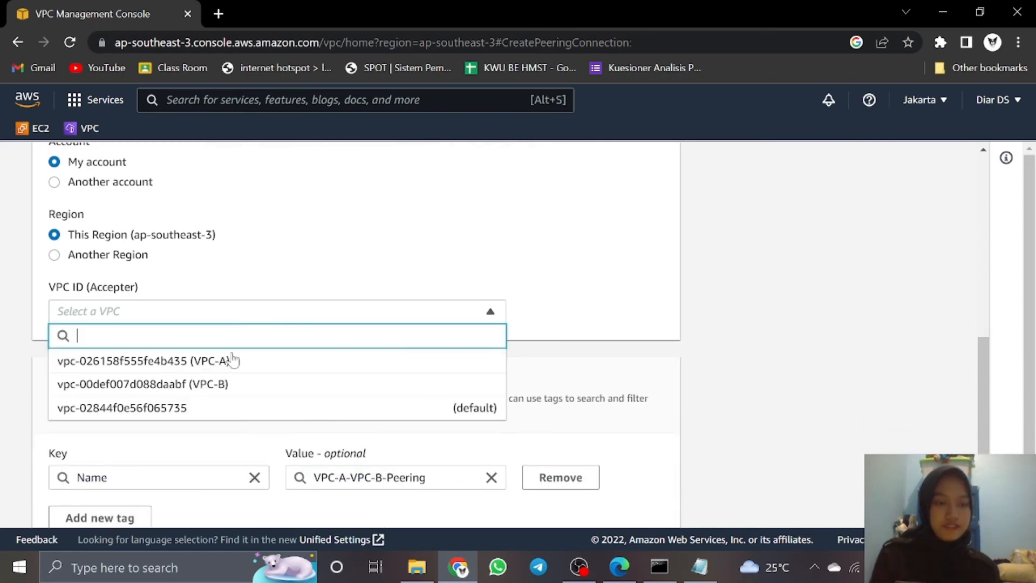
left_click(225, 385)
scroll(234, 389, "down", 4)
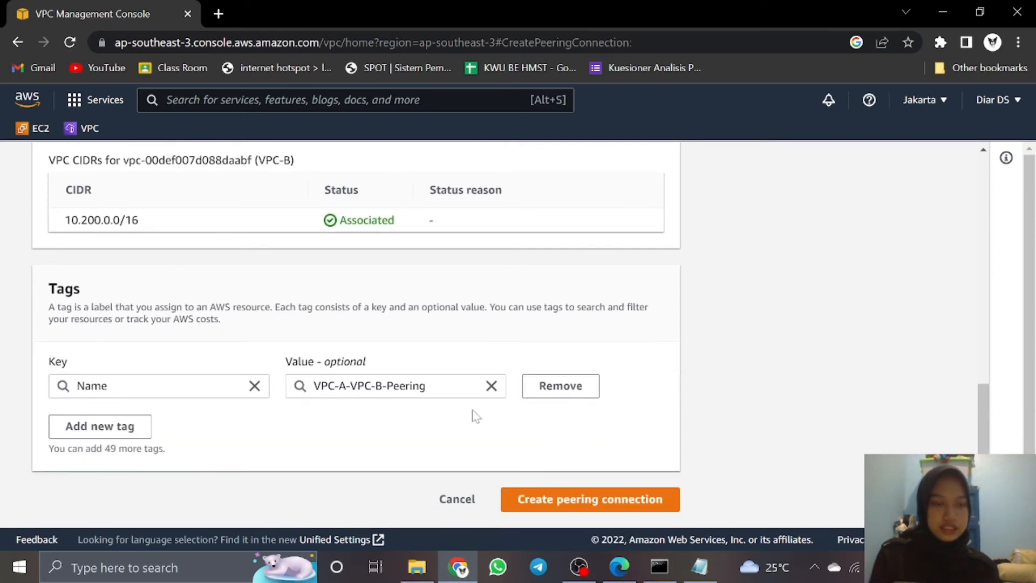
left_click(558, 500)
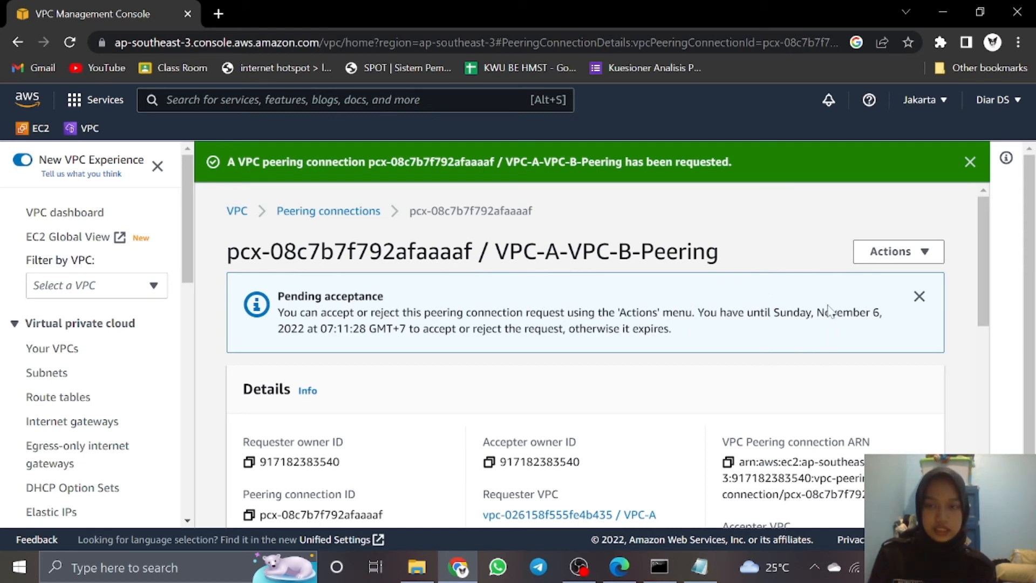
Accept the pending request of VPC-A-VPC-B-Peering from the peering connections list and check the connection's details.
left_click(918, 296)
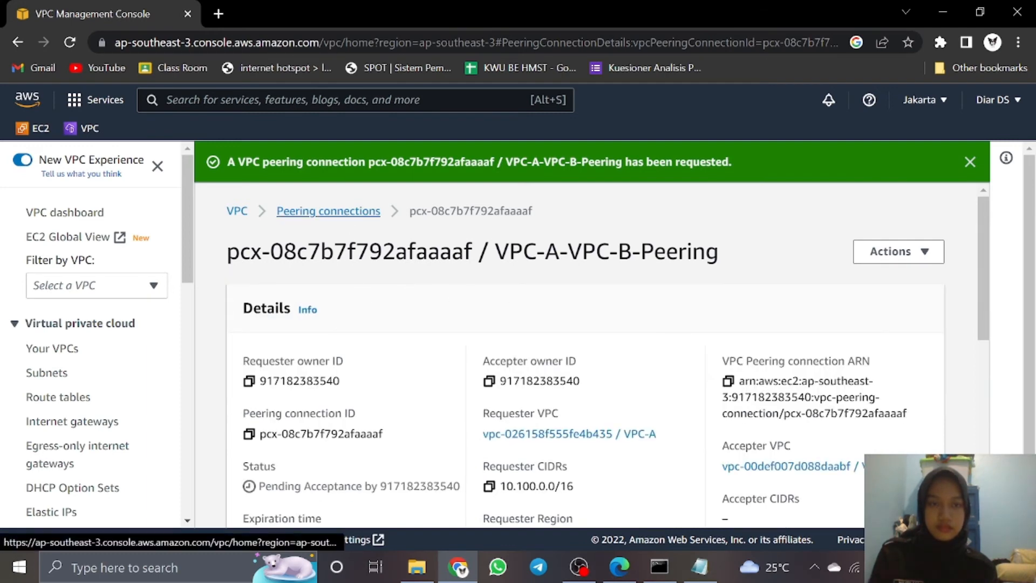
left_click(345, 215)
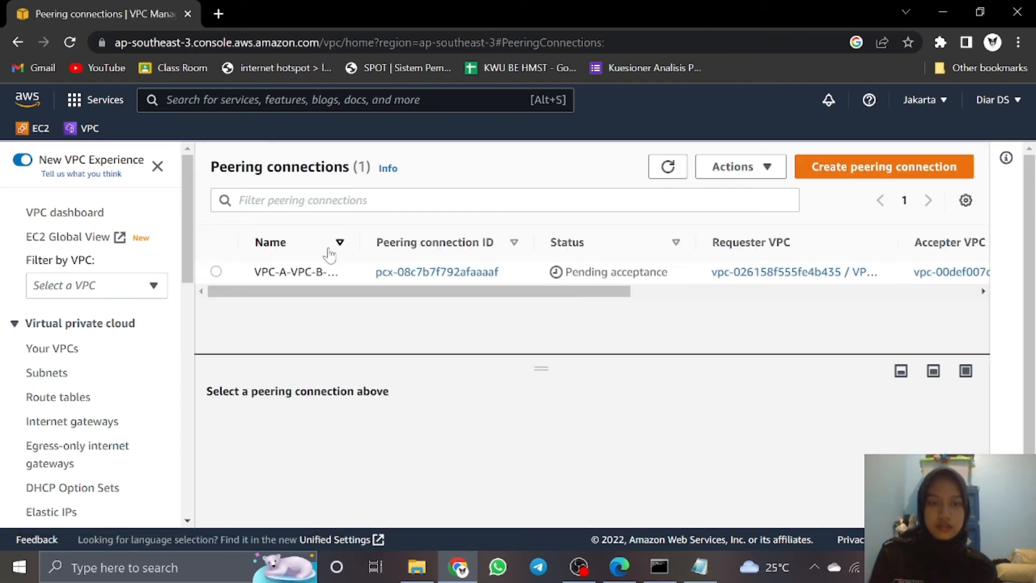
left_click(215, 272)
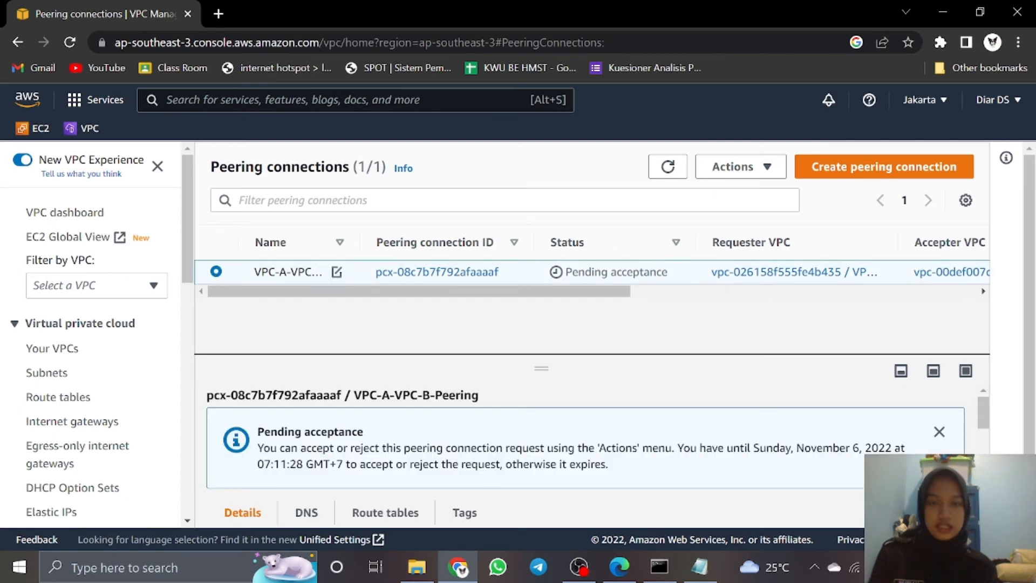
left_click(755, 172)
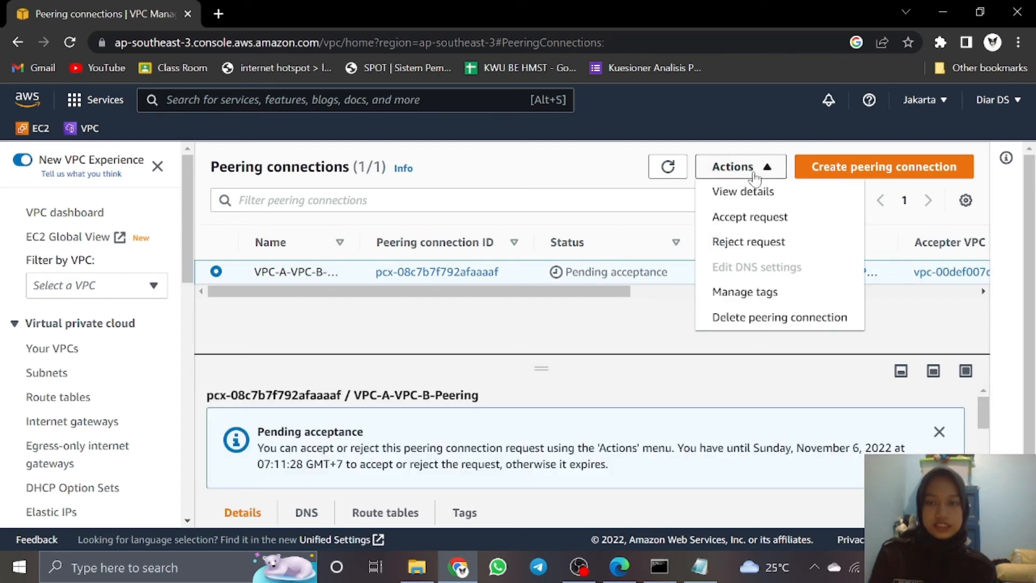
left_click(756, 219)
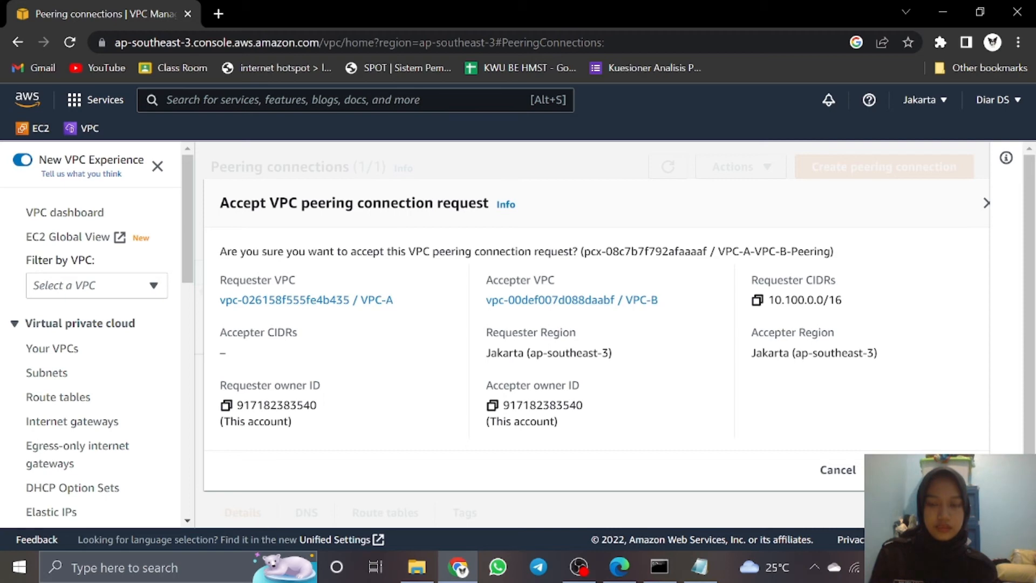
left_click(932, 470)
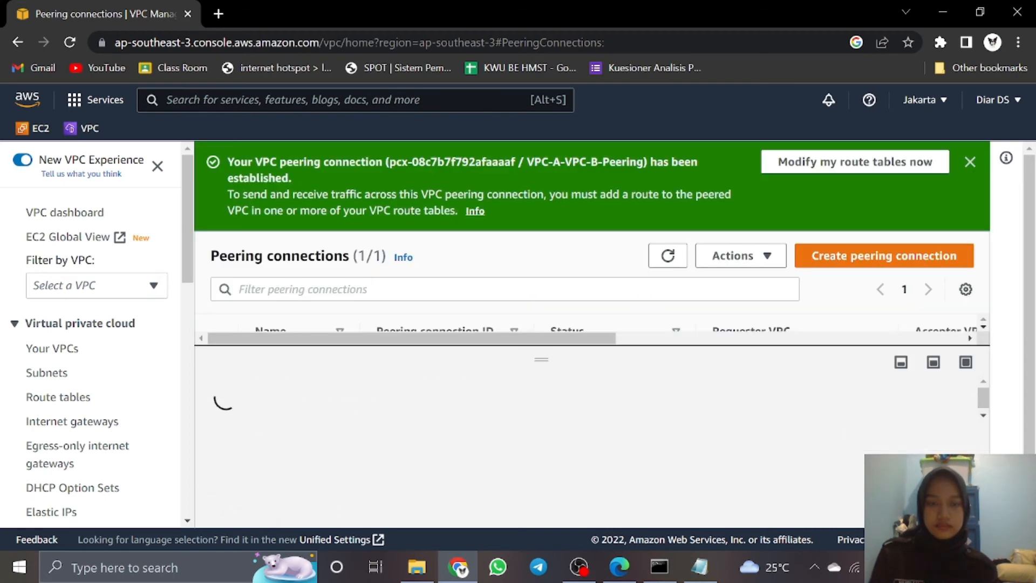
scroll(621, 421, "down", 5)
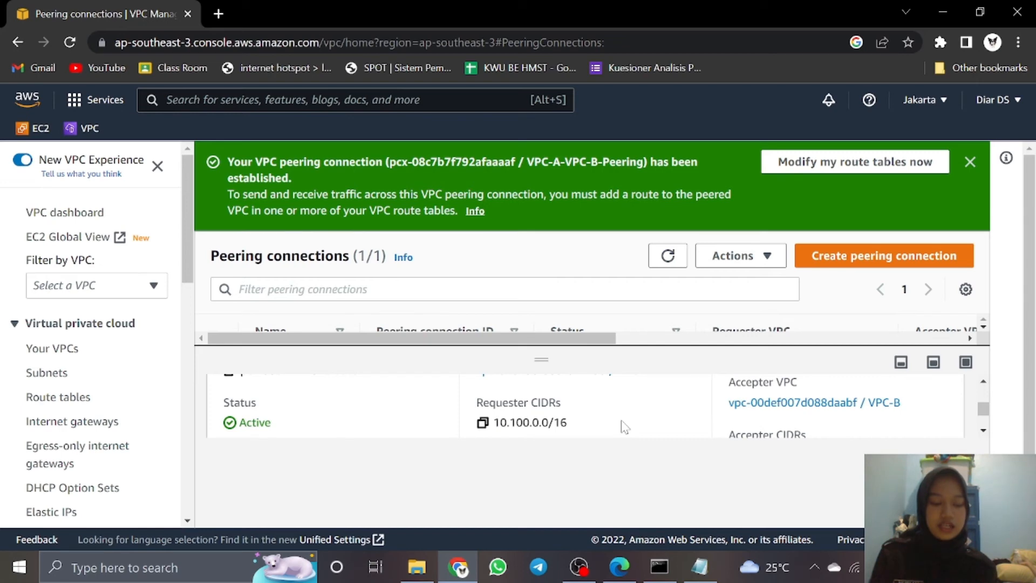
scroll(620, 426, "up", 2)
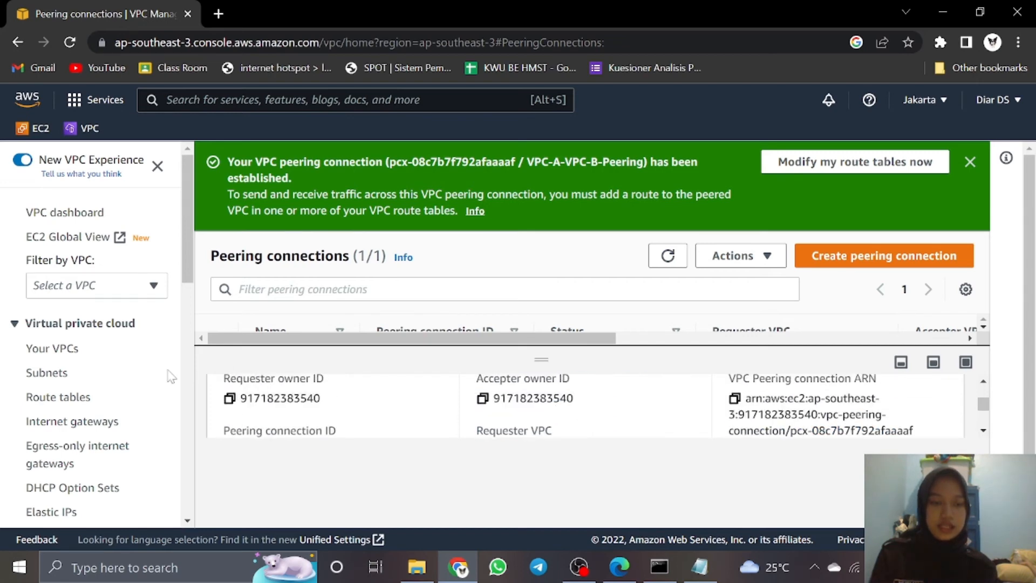
Open the routes of route table VPC-A-RT-Private for editing.
left_click(63, 406)
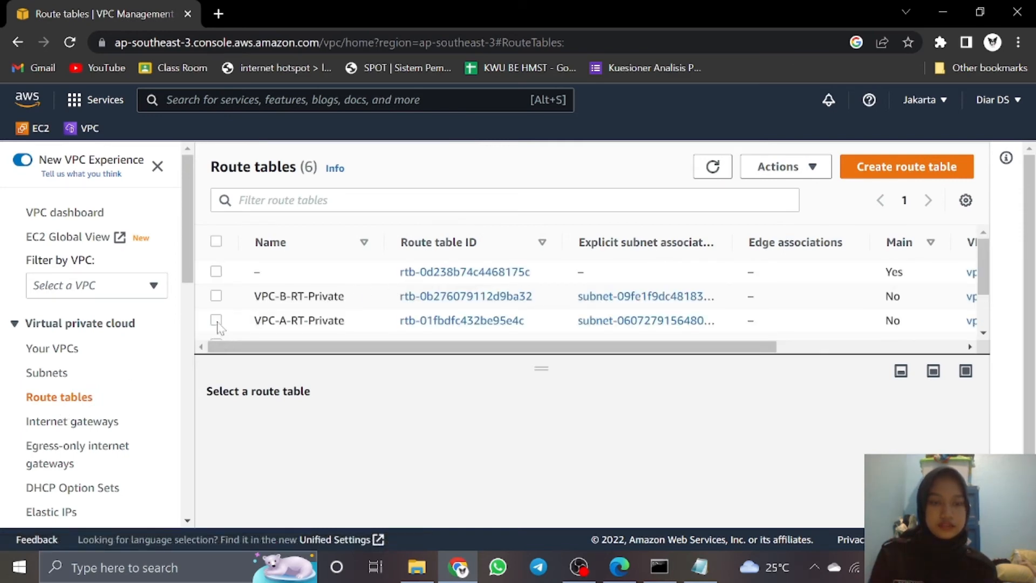
left_click(216, 320)
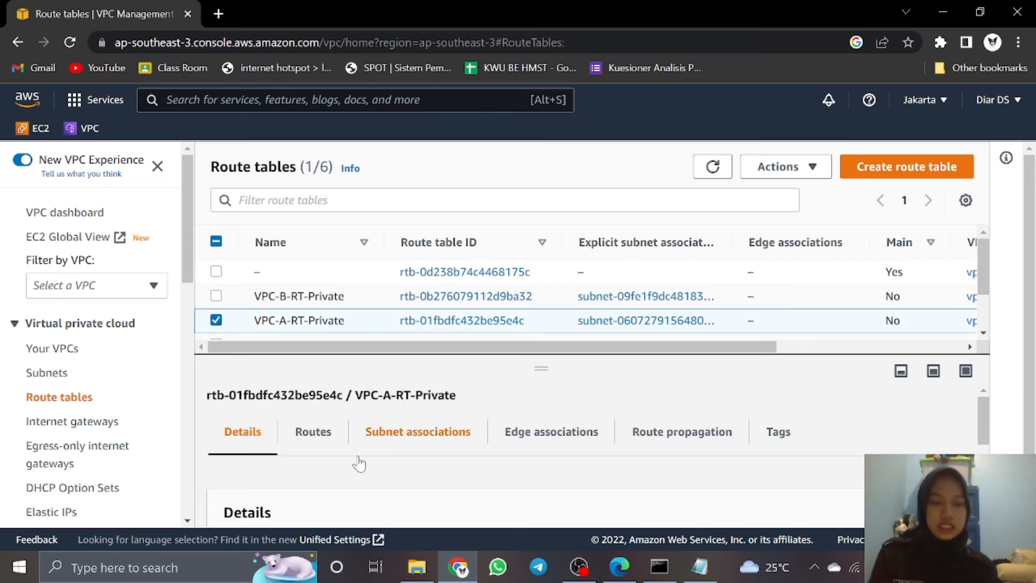
left_click(311, 432)
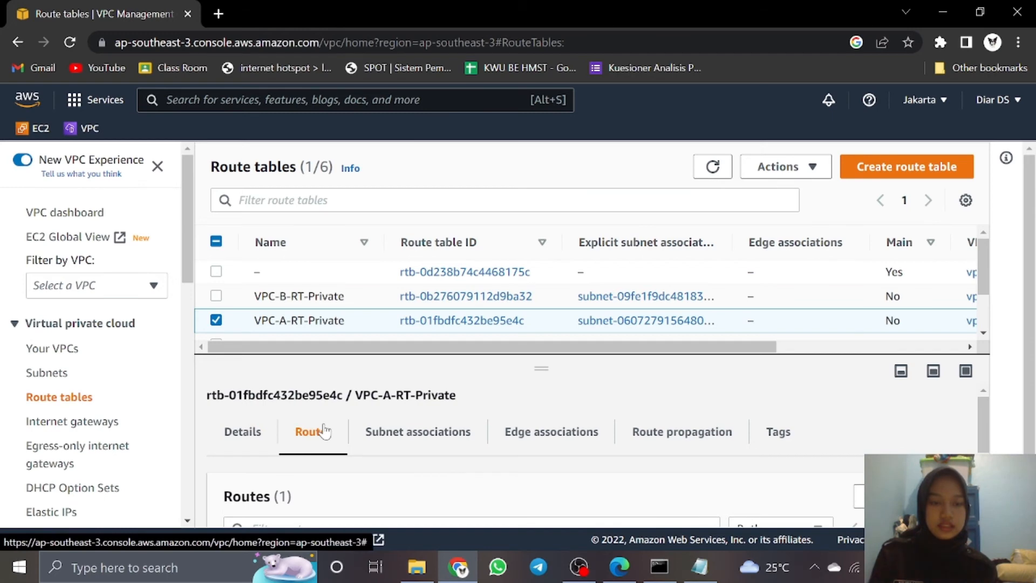
scroll(863, 437, "down", 2)
left_click(899, 422)
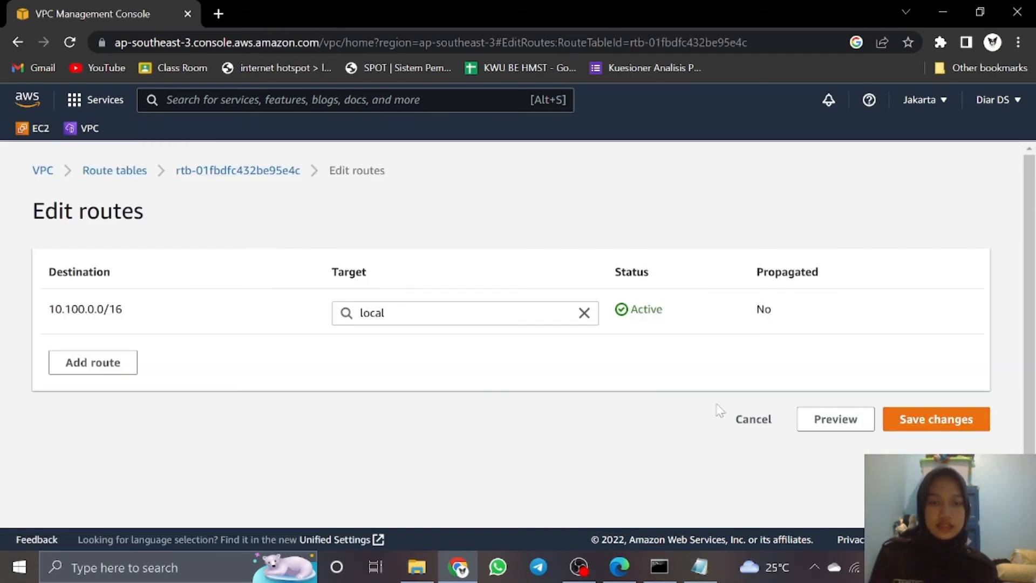
Add a route with destination 10.200.1.0/24 to VPC-A-RT-Private.
left_click(67, 358)
left_click(78, 359)
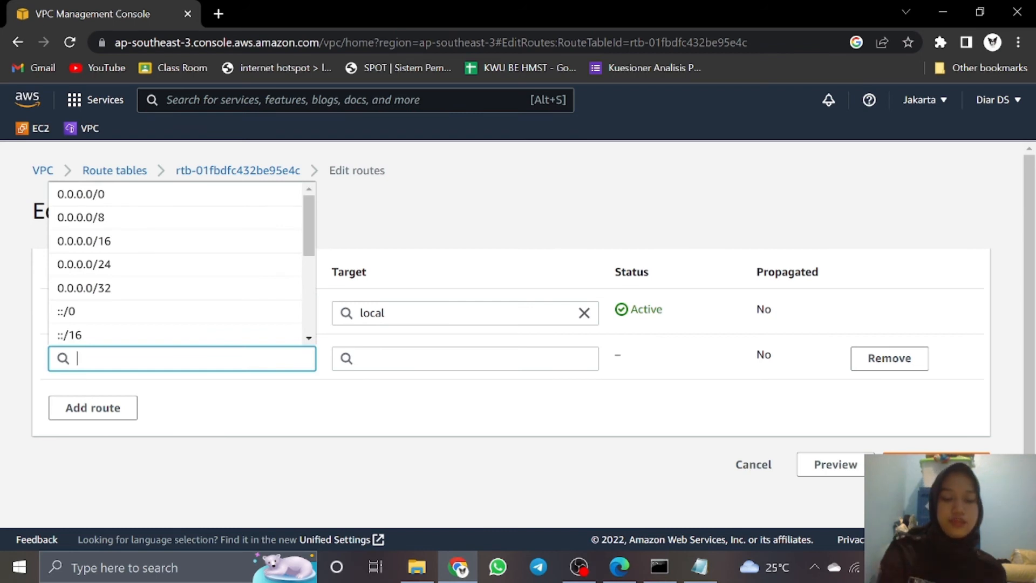
type("10.200")
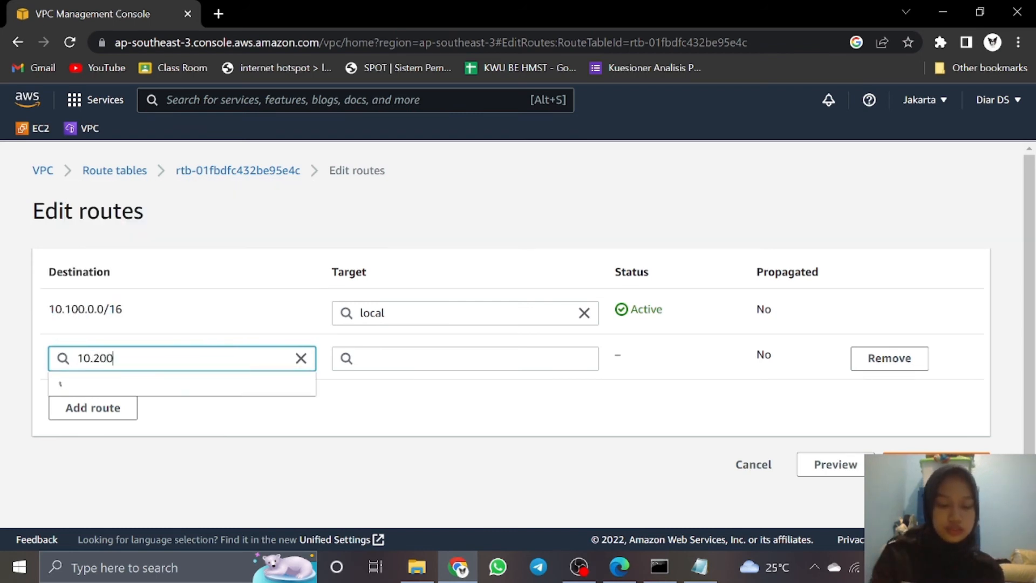
type(".1.0")
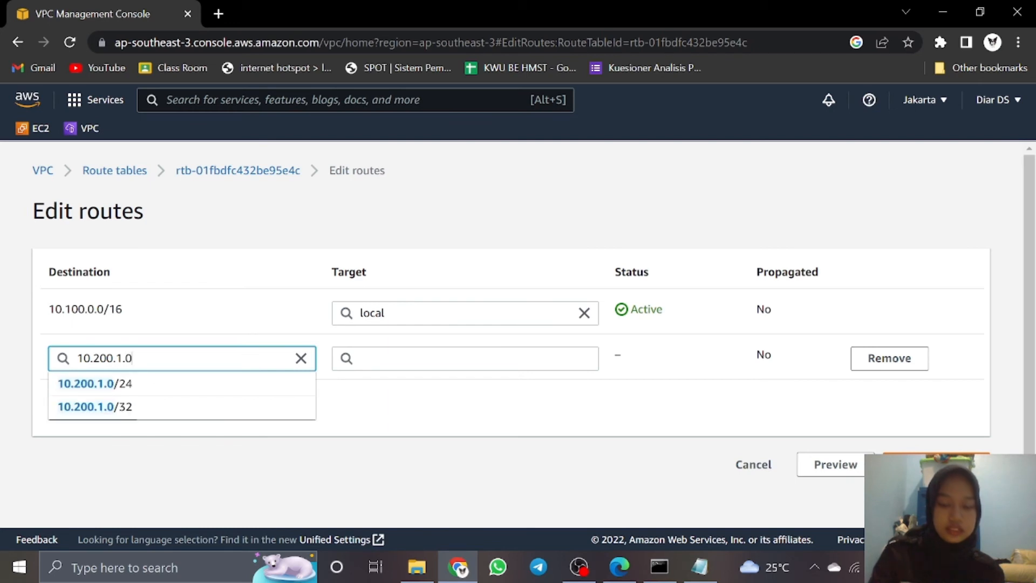
type("/24")
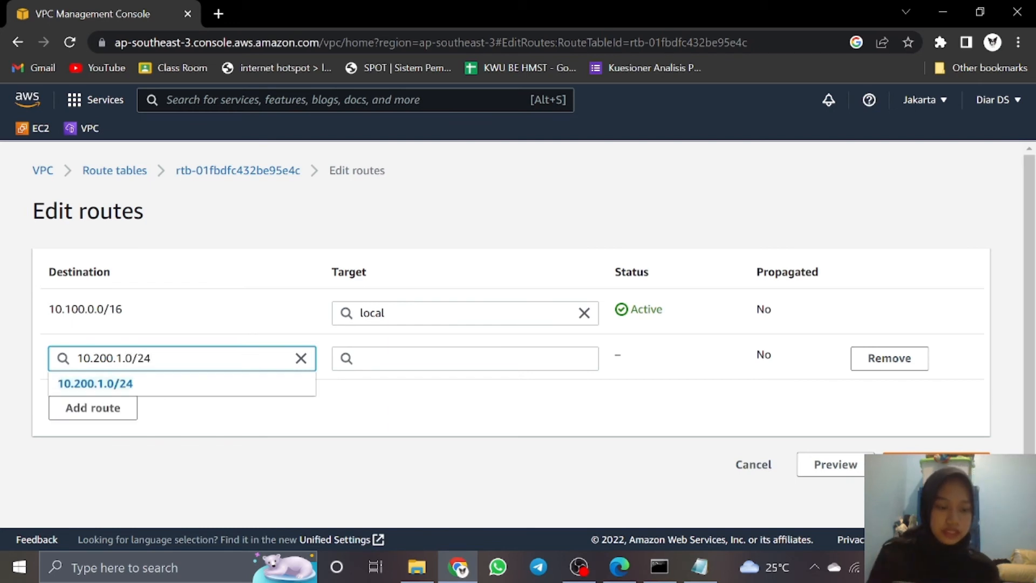
Target the 10.200.1.0/24 route at peering connection VPC-A-VPC-B-Peering, save the changes and check the table's routes.
left_click(453, 358)
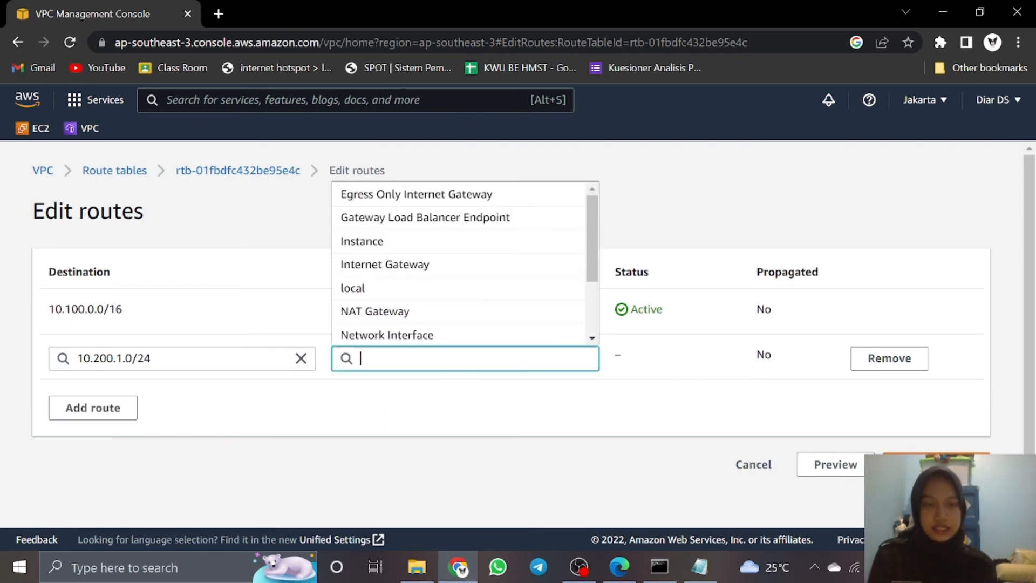
scroll(381, 306, "down", 4)
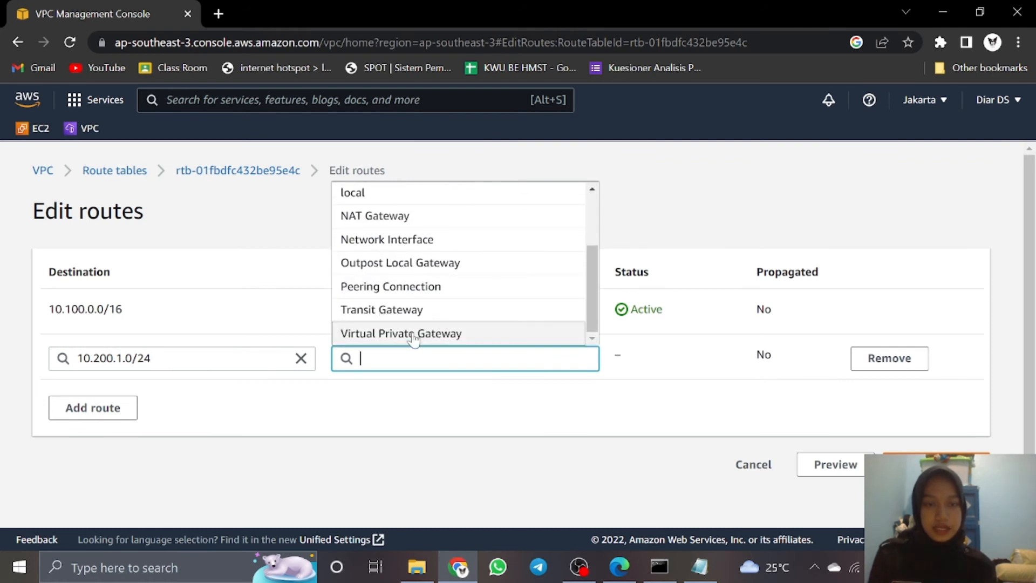
left_click(412, 286)
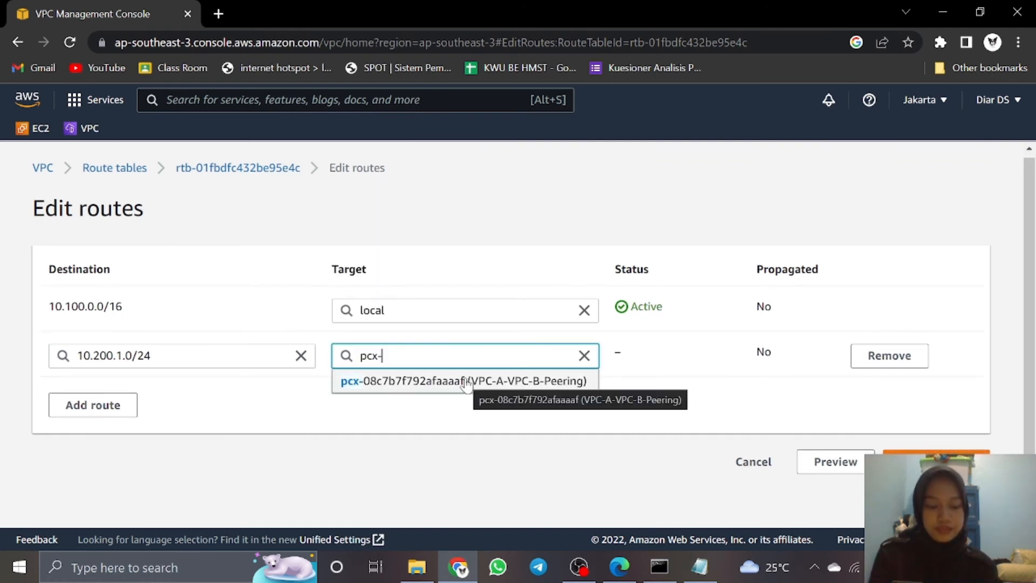
left_click(467, 381)
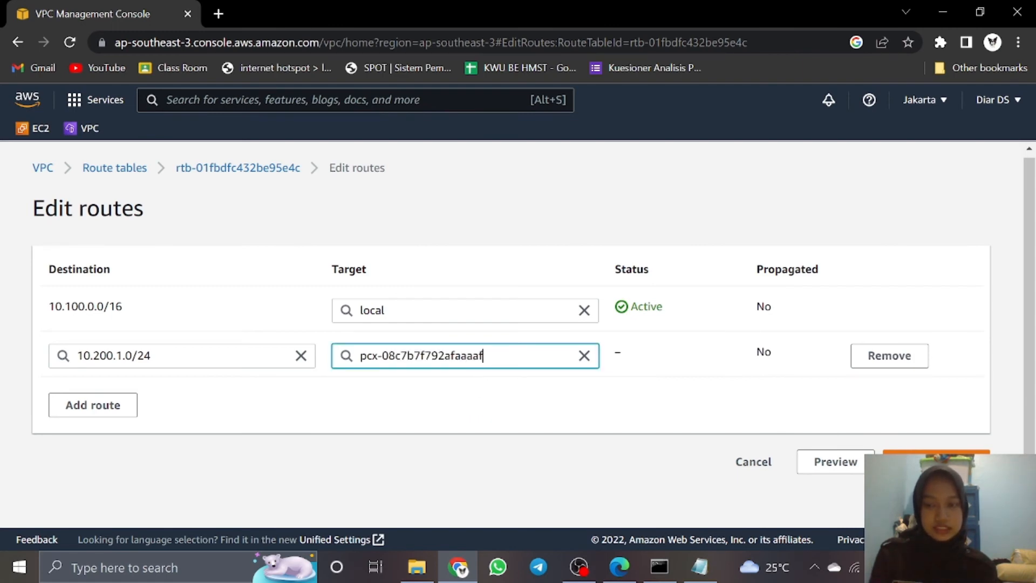
left_click(936, 462)
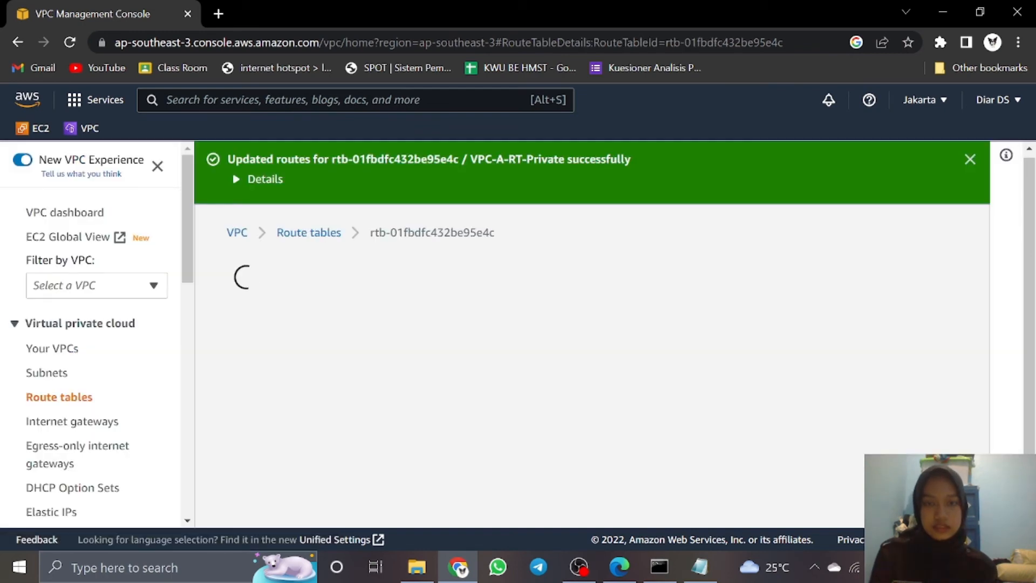
left_click(969, 160)
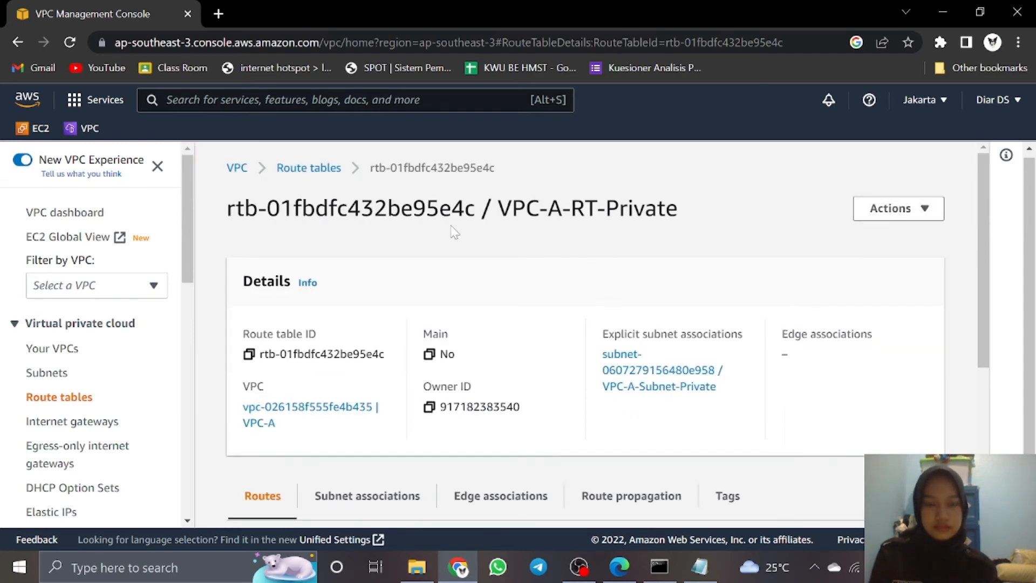
scroll(415, 270, "down", 5)
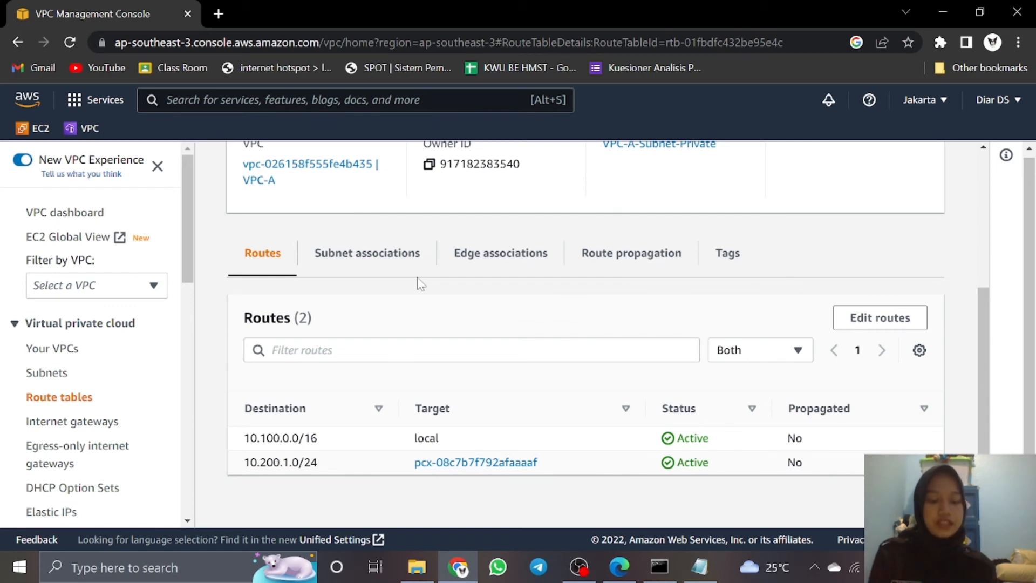
Return to the route tables list and open the routes of VPC-B-RT-Private for editing.
scroll(418, 285, "up", 1)
scroll(418, 284, "up", 5)
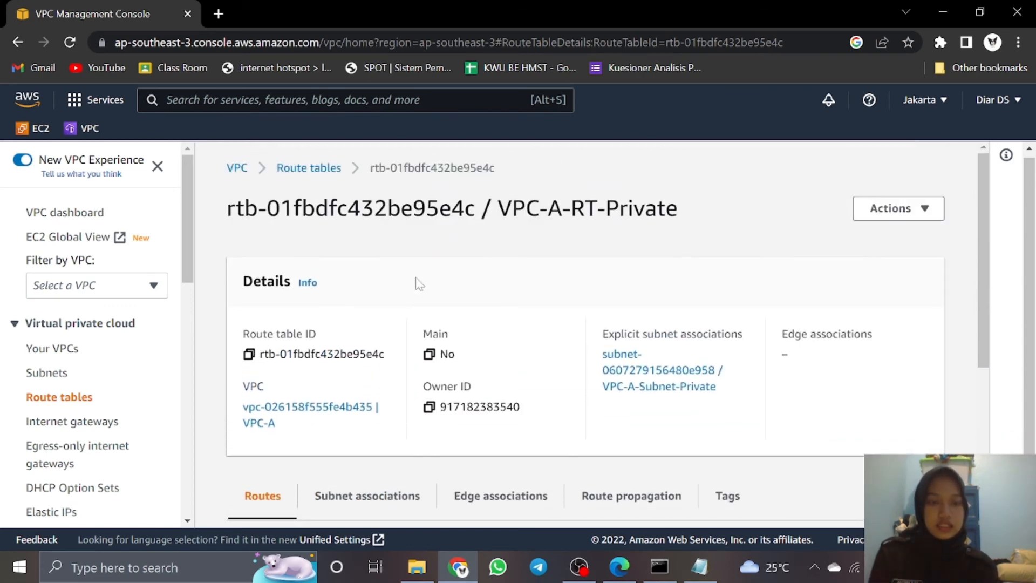
left_click(320, 168)
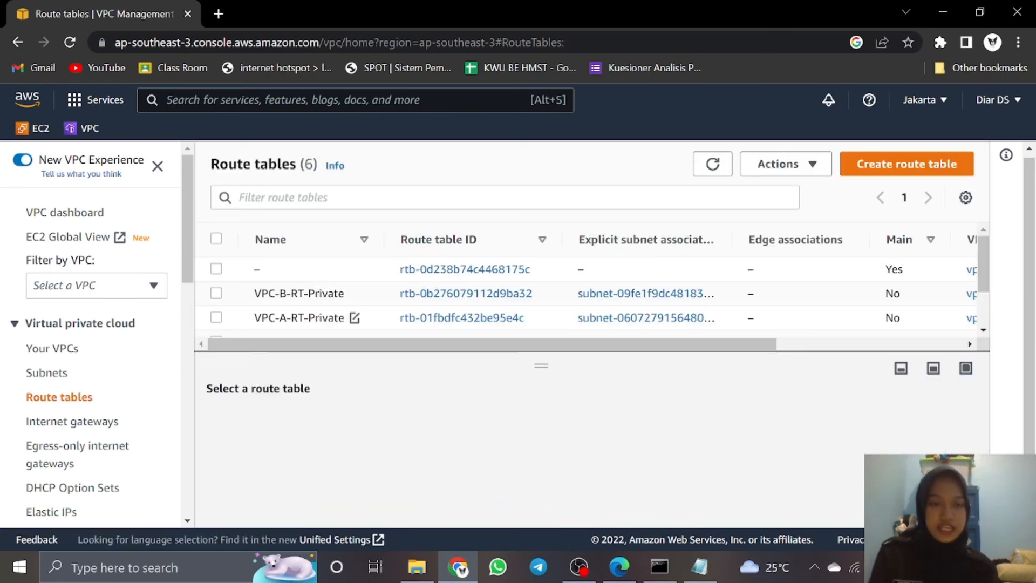
left_click(224, 295)
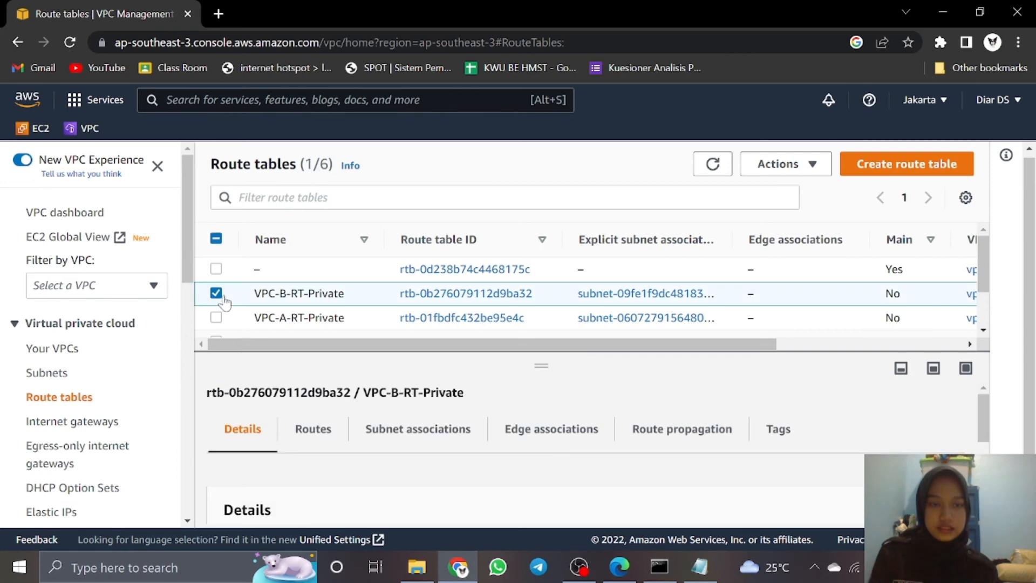
left_click(312, 432)
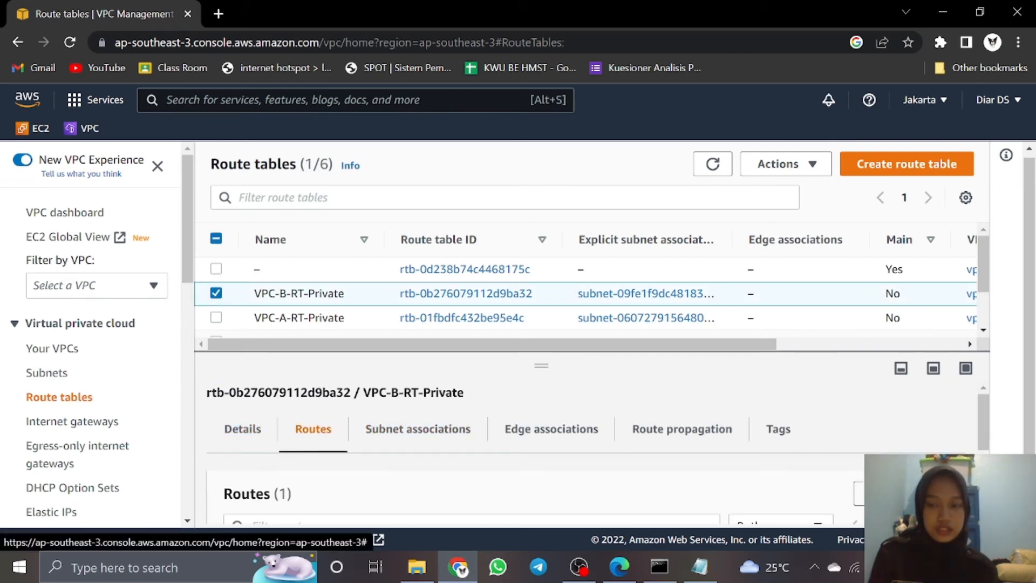
left_click(859, 493)
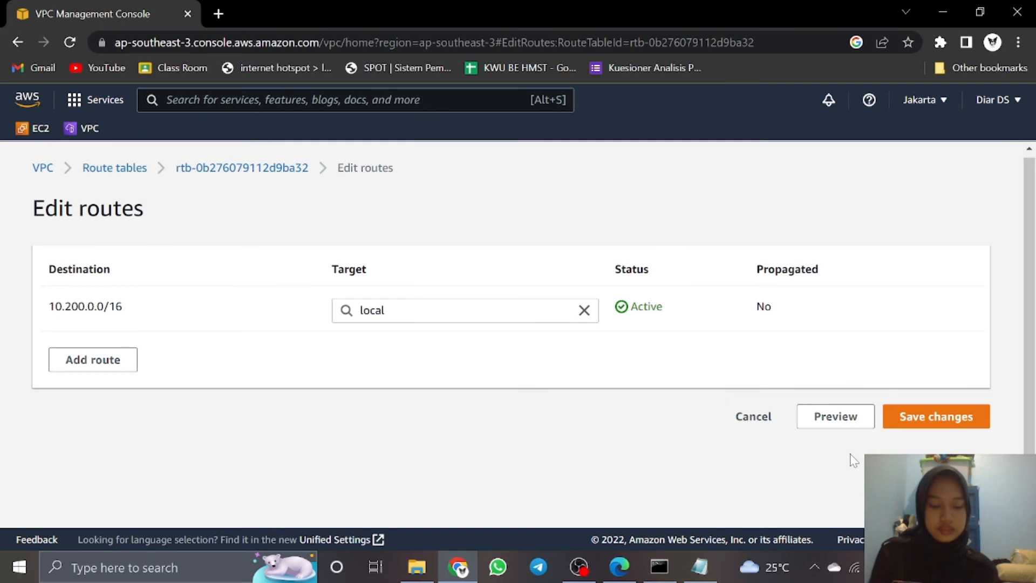
Add a route with destination 10.100.1.0/24 to VPC-B-RT-Private.
left_click(134, 362)
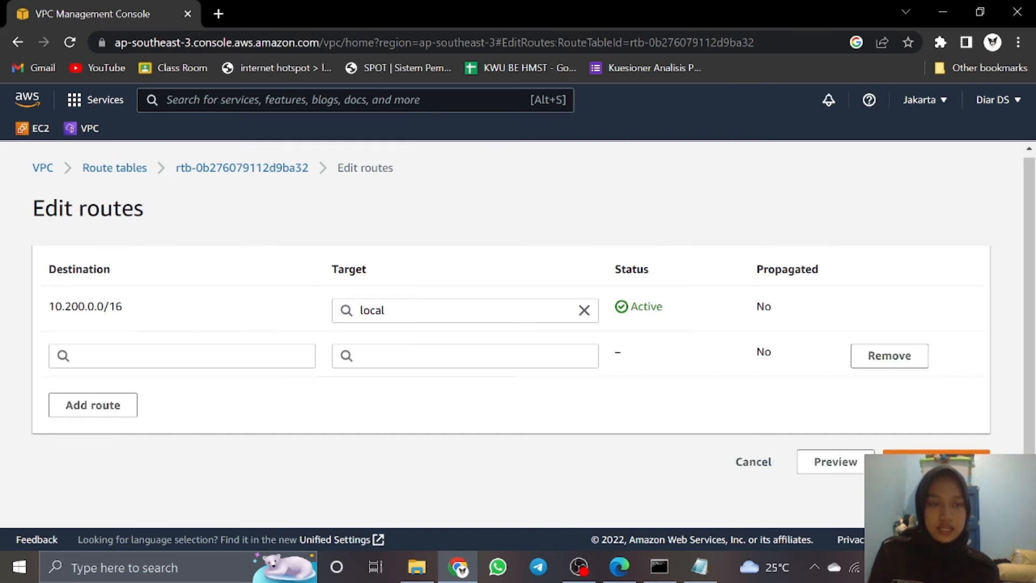
left_click(182, 356)
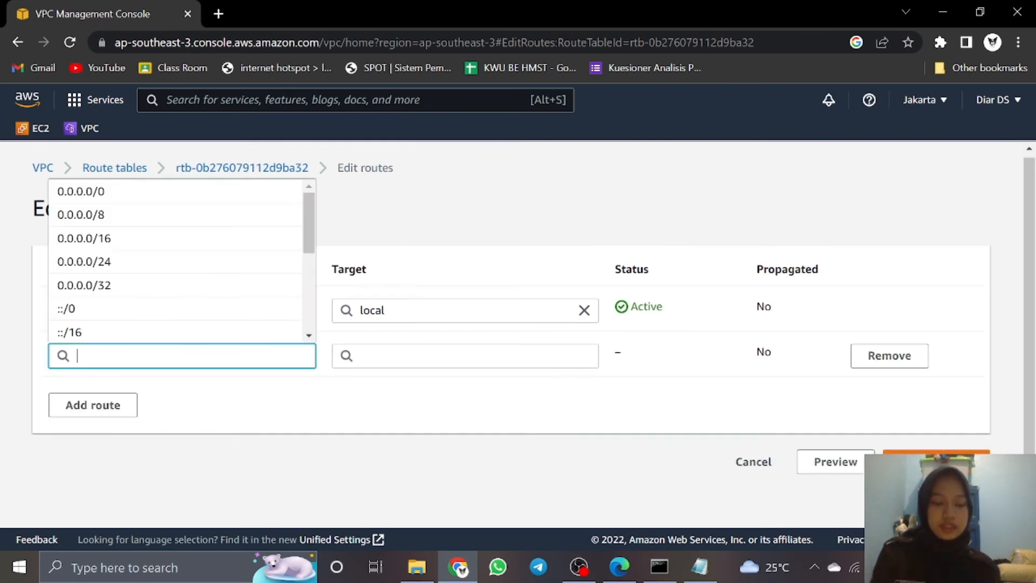
type("10.1")
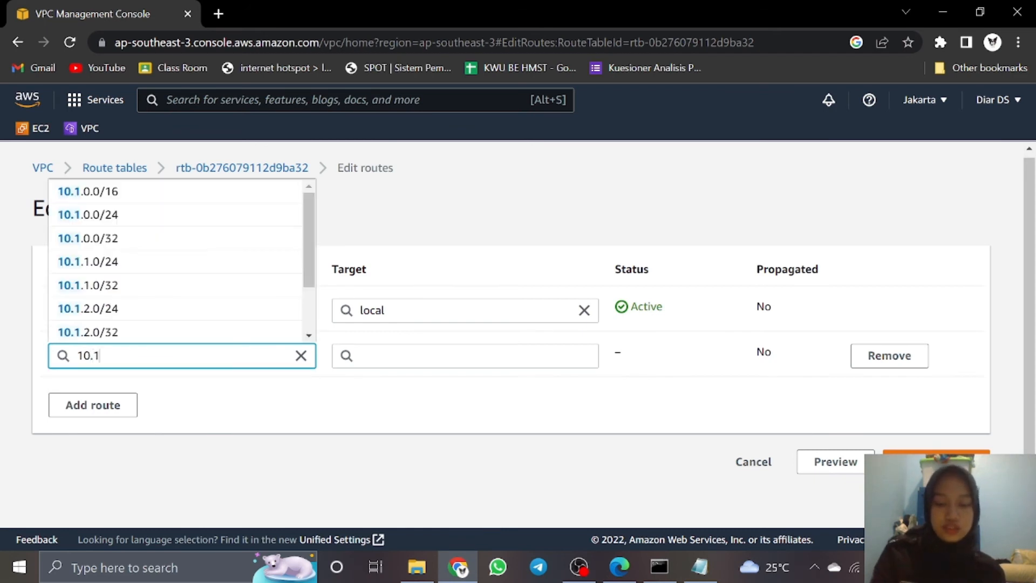
type("00.1")
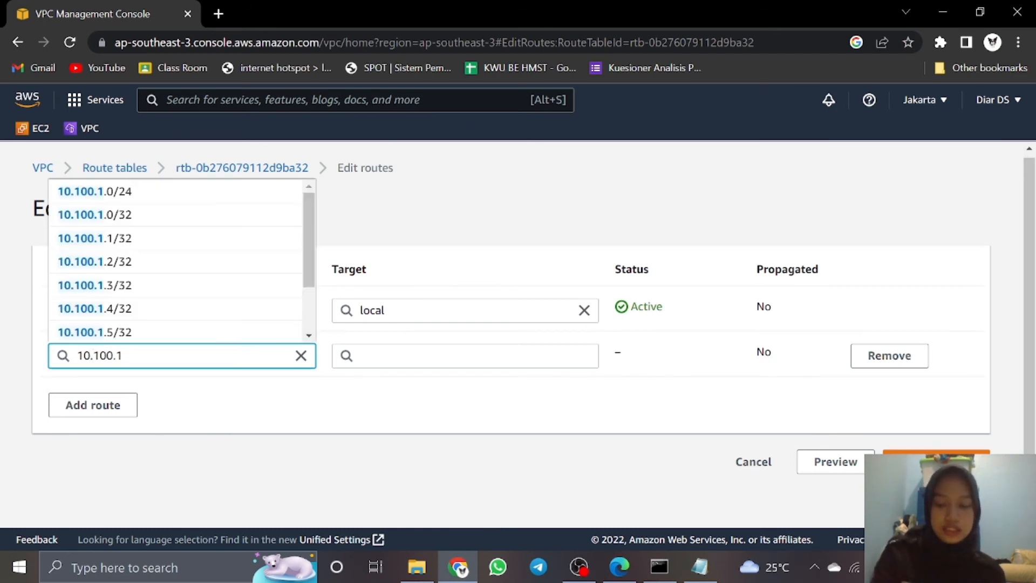
type(".0/24")
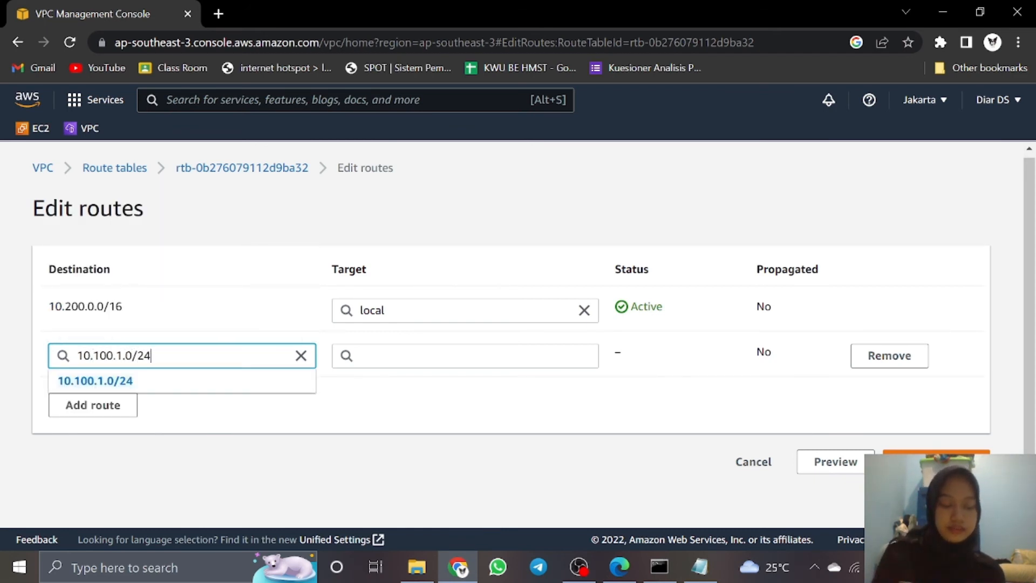
Target the 10.100.1.0/24 route at peering connection VPC-A-VPC-B-Peering and save the route changes.
left_click(400, 356)
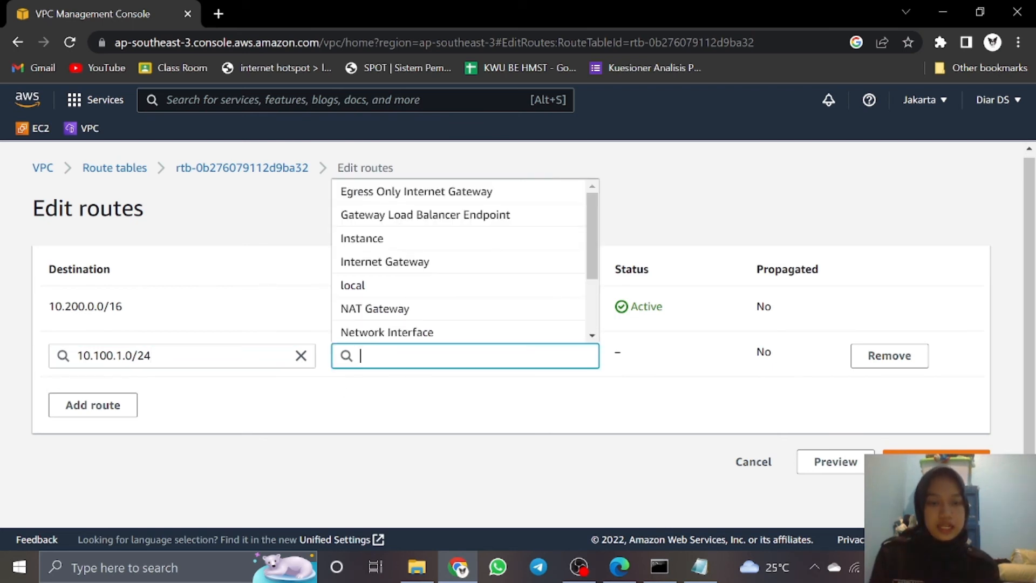
scroll(404, 302, "down", 2)
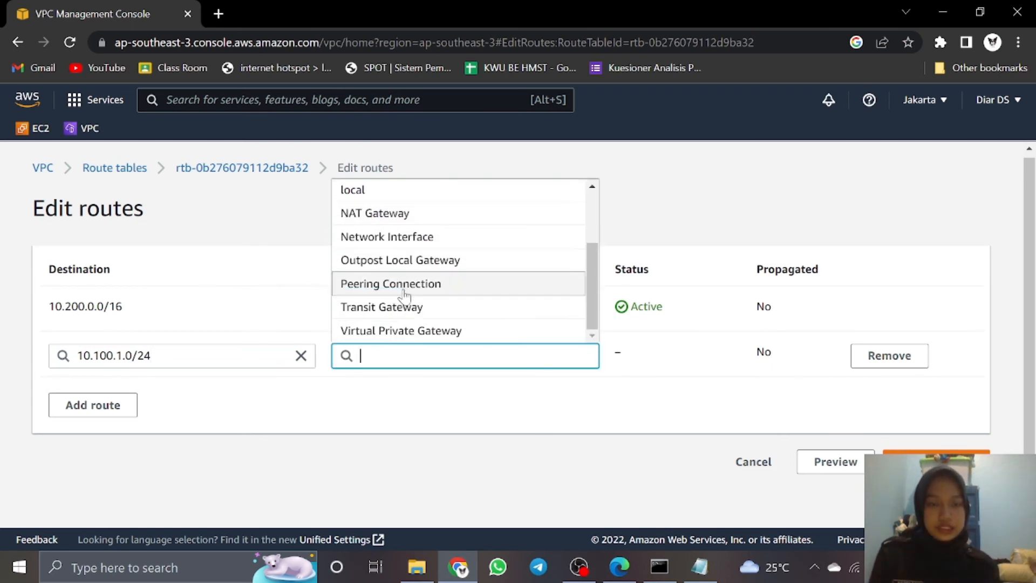
left_click(405, 288)
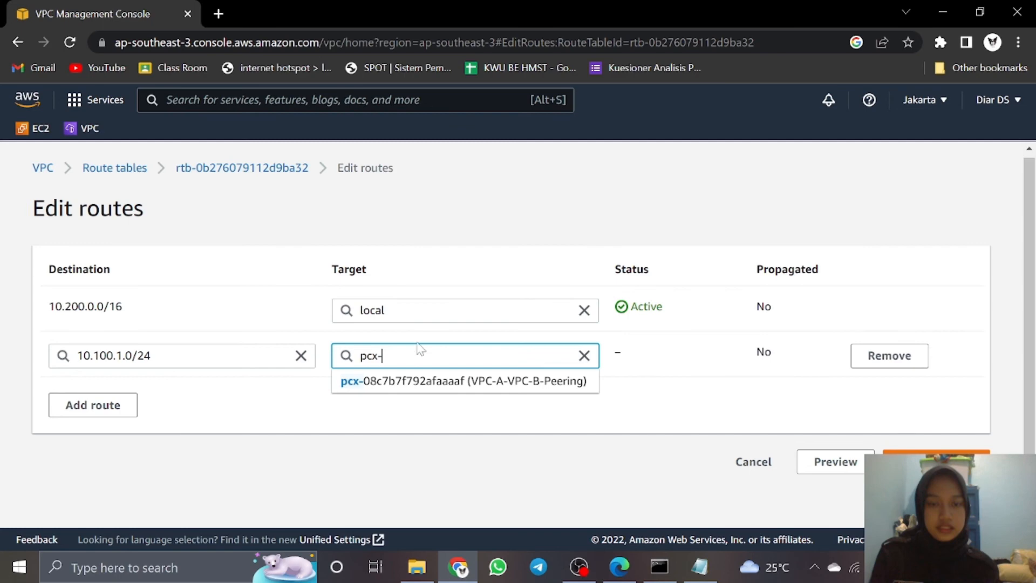
left_click(437, 383)
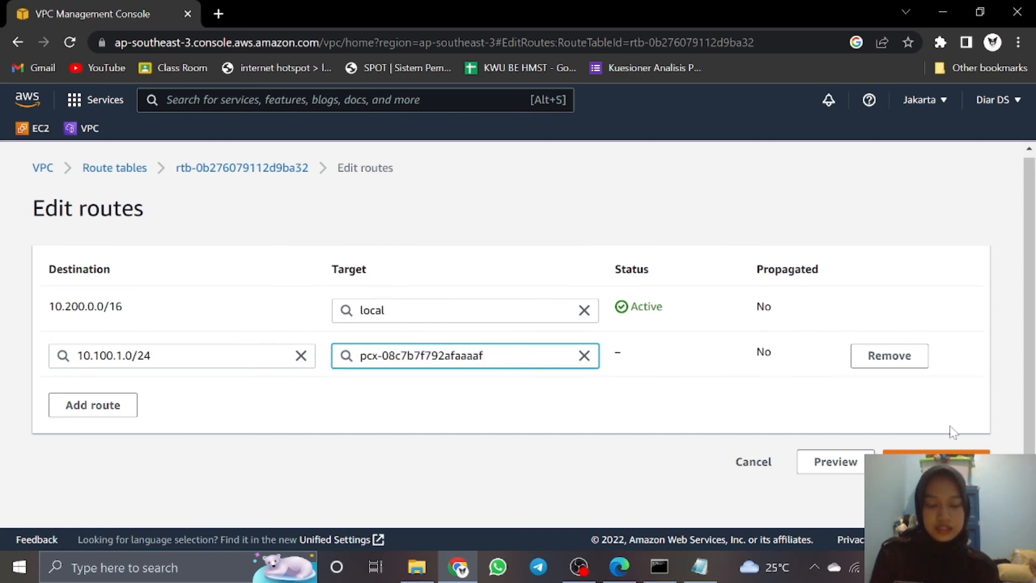
left_click(936, 461)
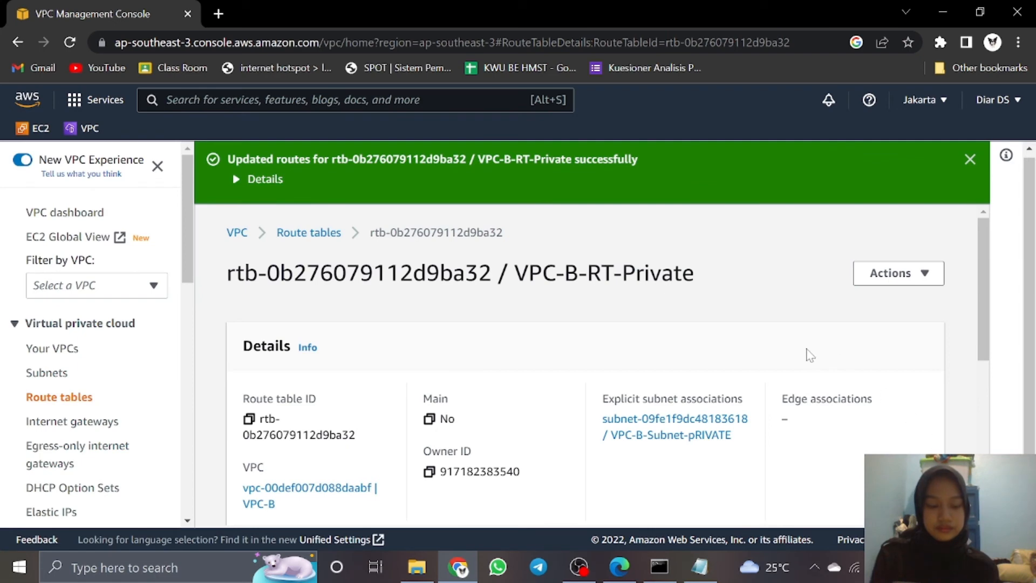
scroll(599, 362, "down", 1)
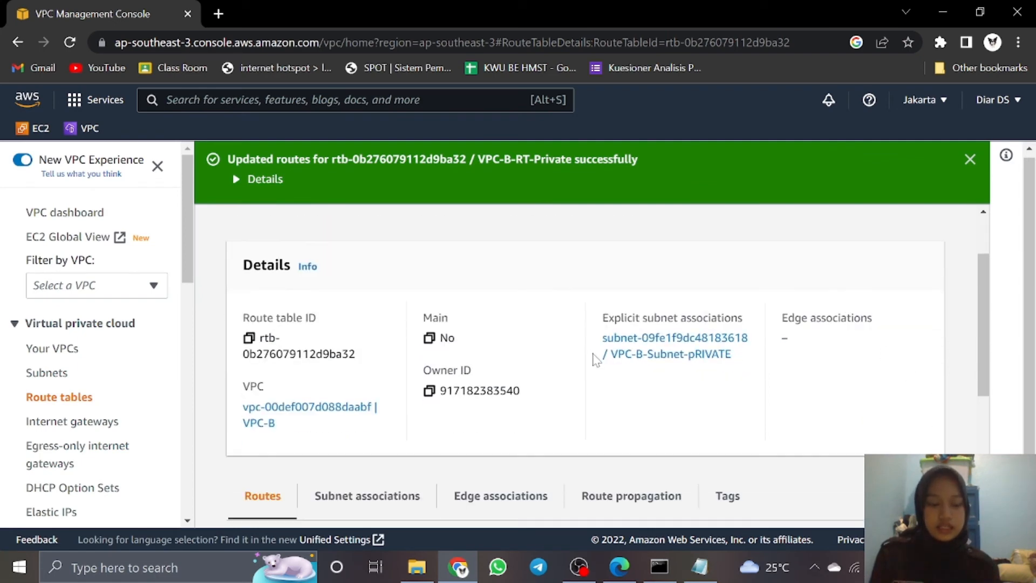
Switch to the terminal session on VPC-A's private instance and rerun ping 10.200.1.28.
mouse_move(660, 567)
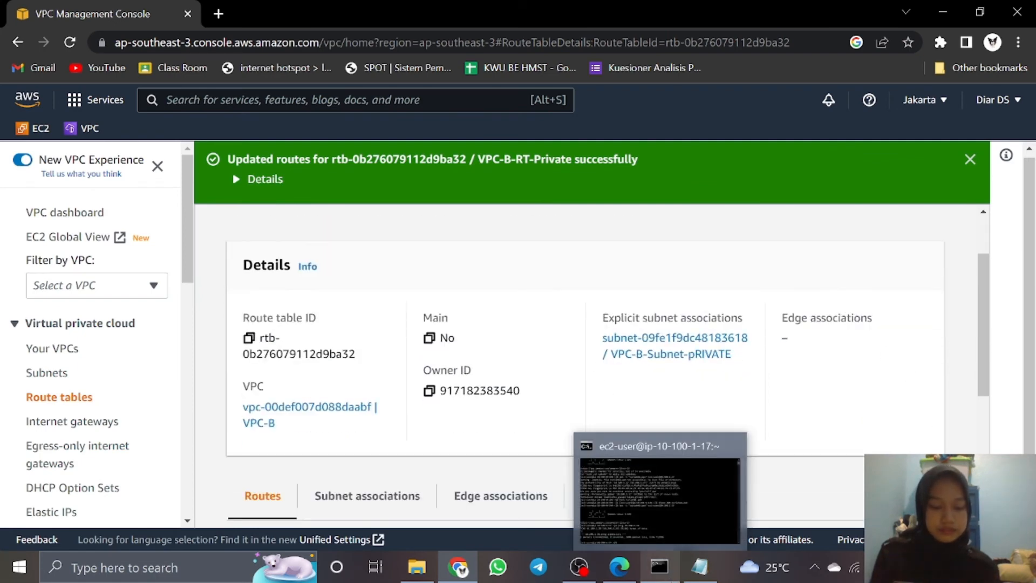
left_click(614, 446)
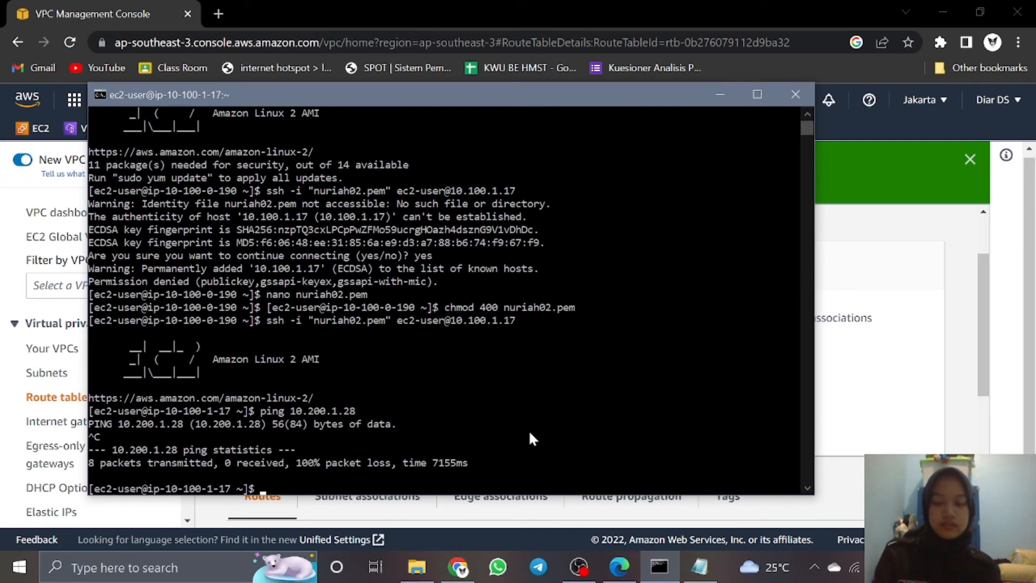
key("Up")
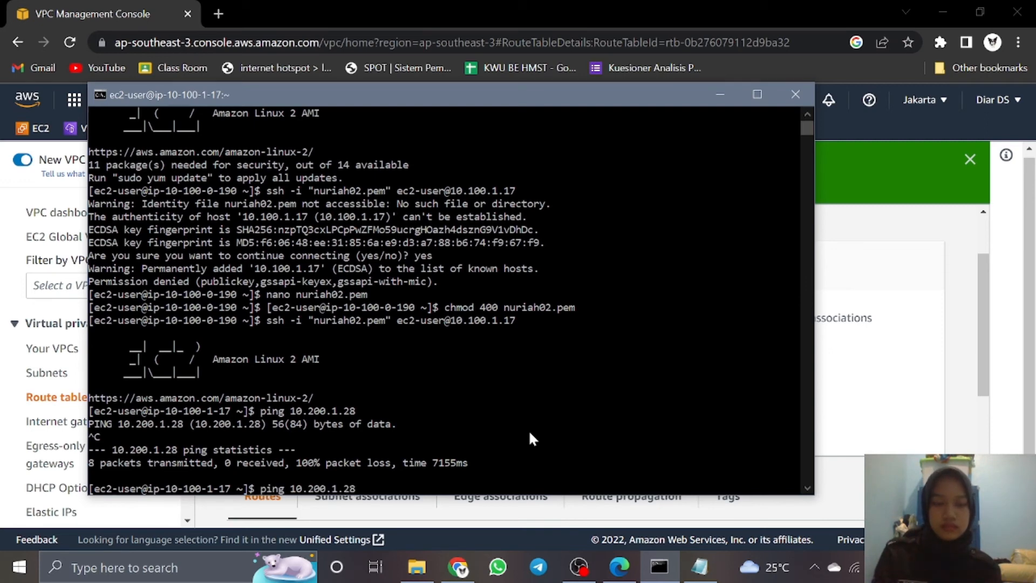
key("Return")
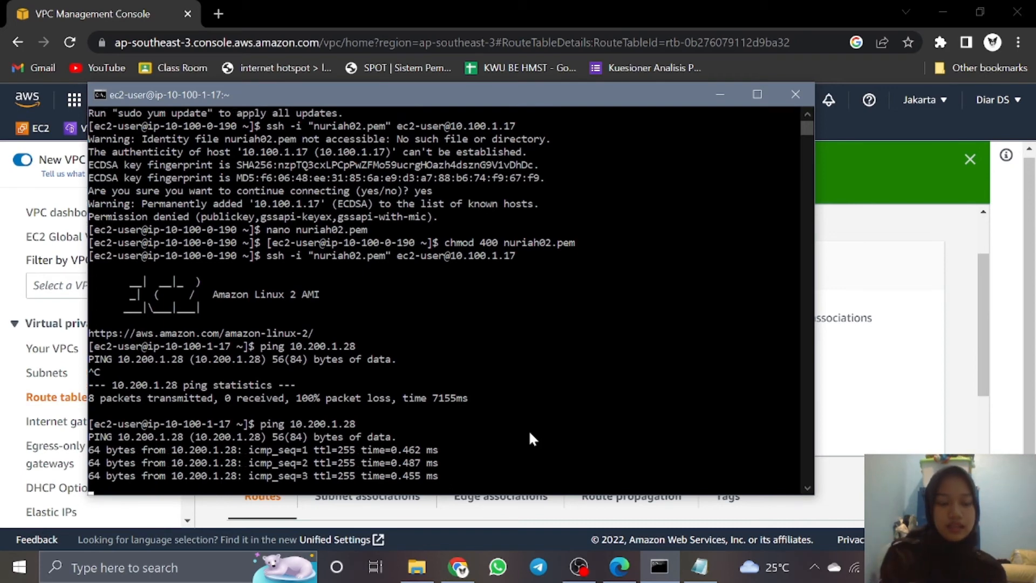
Stop the running ping, then switch to the AWS console and open the list of EC2 instances.
key("ctrl+x")
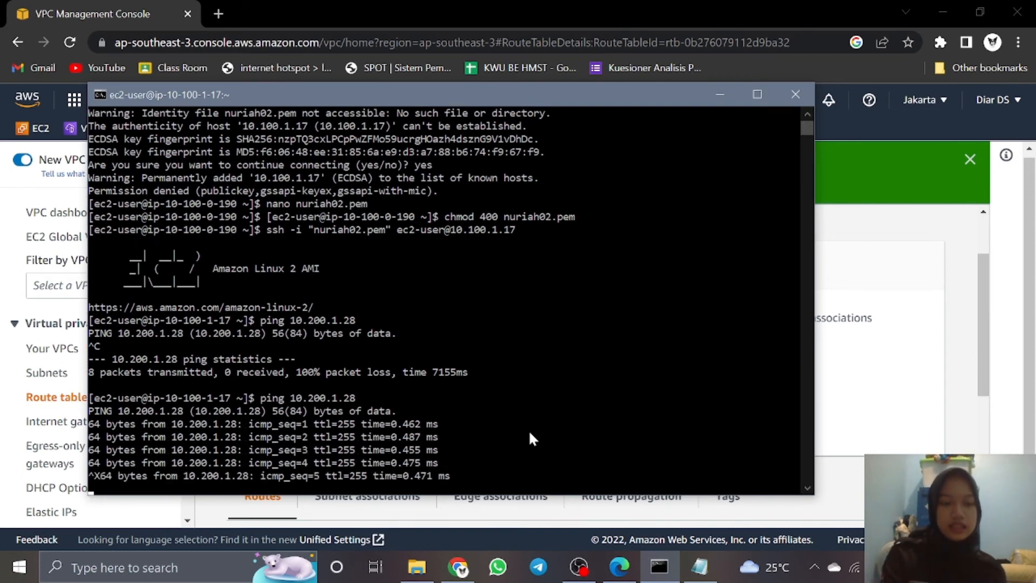
key("ctrl+c")
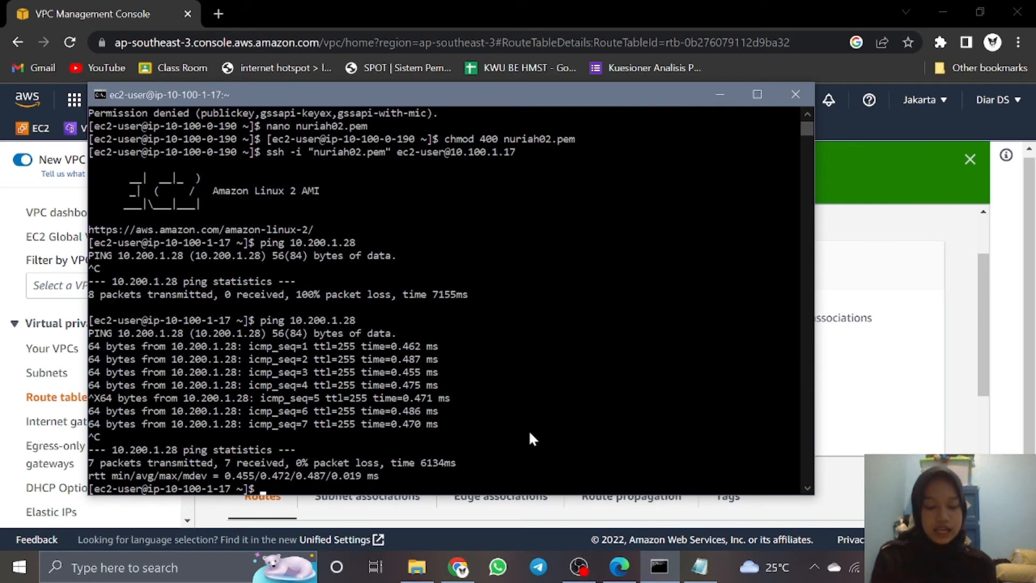
left_click(889, 231)
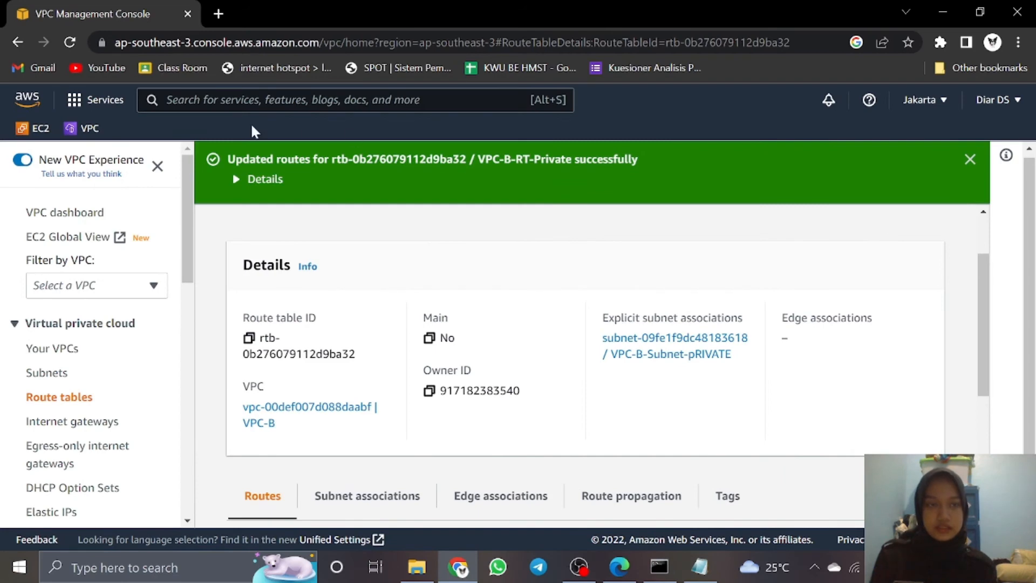
left_click(42, 132)
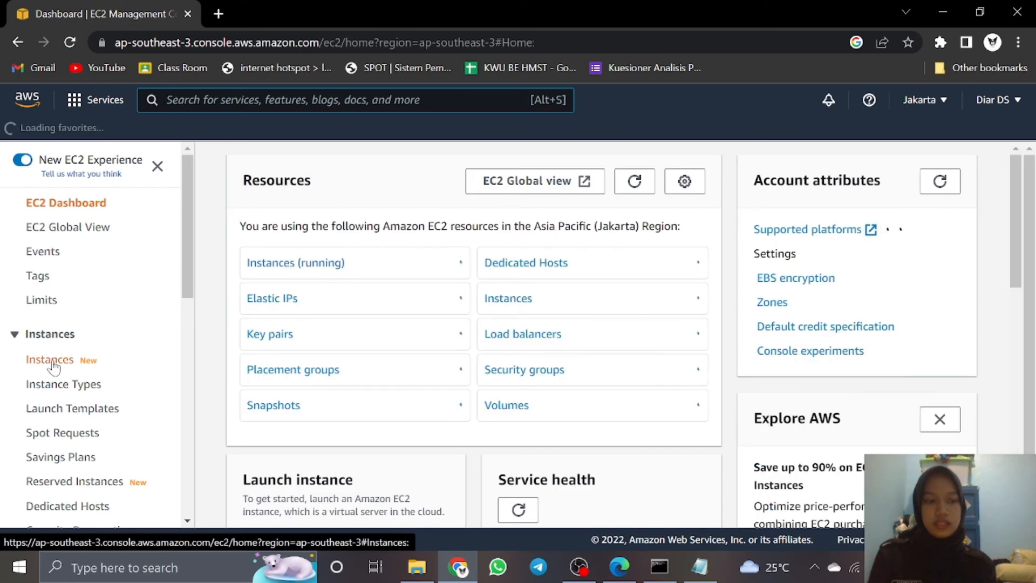
left_click(53, 366)
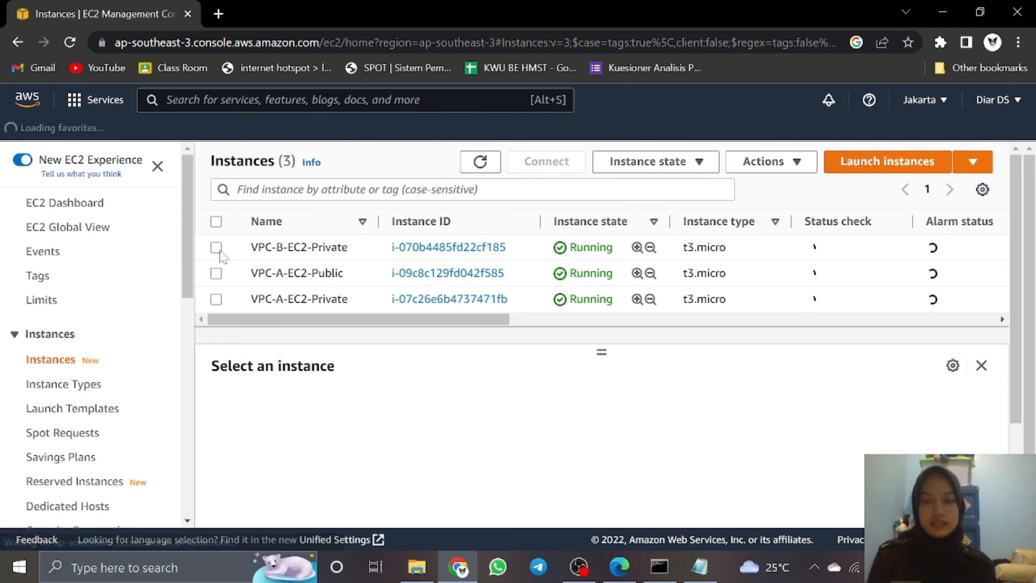
Open the SSH connection instructions for VPC-B-EC2-Private and copy the example SSH command.
left_click(217, 249)
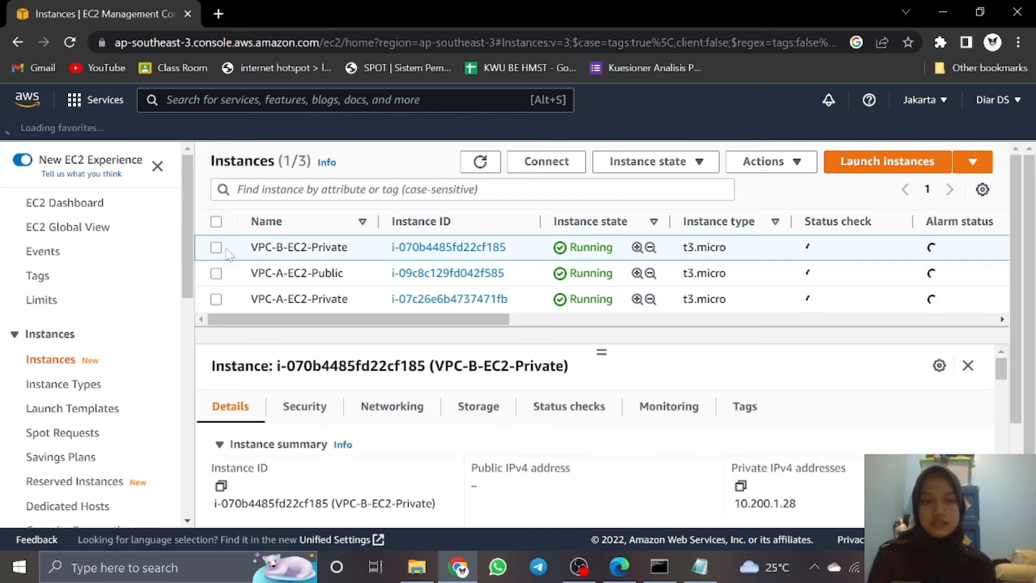
left_click(542, 170)
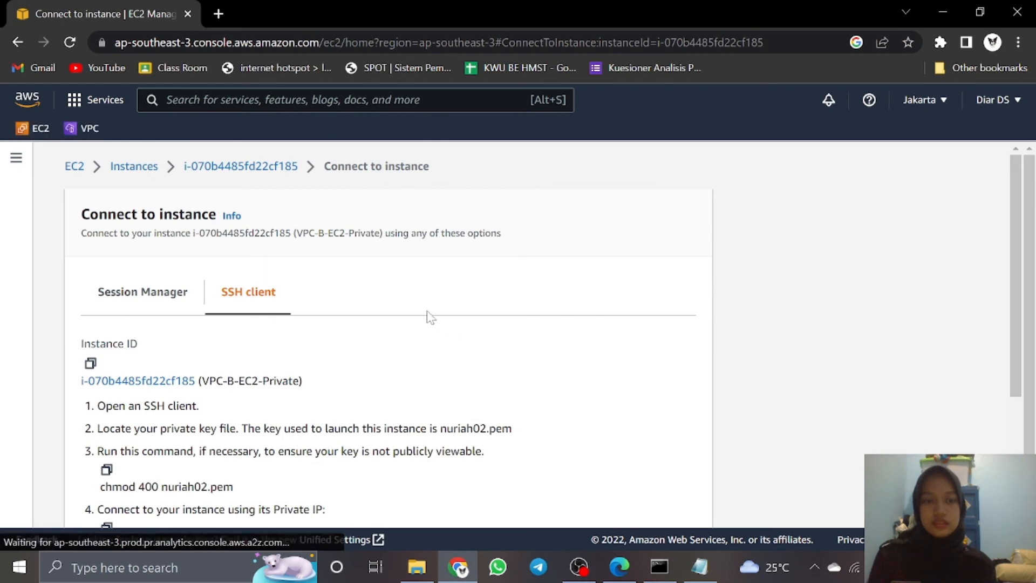
scroll(428, 317, "down", 4)
left_click(91, 352)
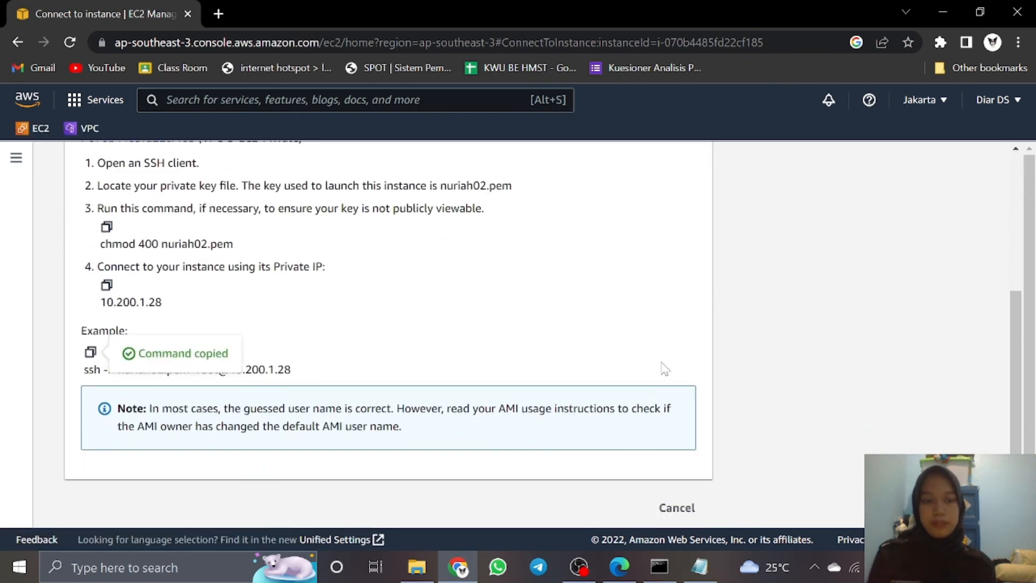
Switch to the terminal session on VPC-A's private instance and paste the copied SSH command at the prompt.
left_click(660, 568)
scroll(491, 457, "down", 7)
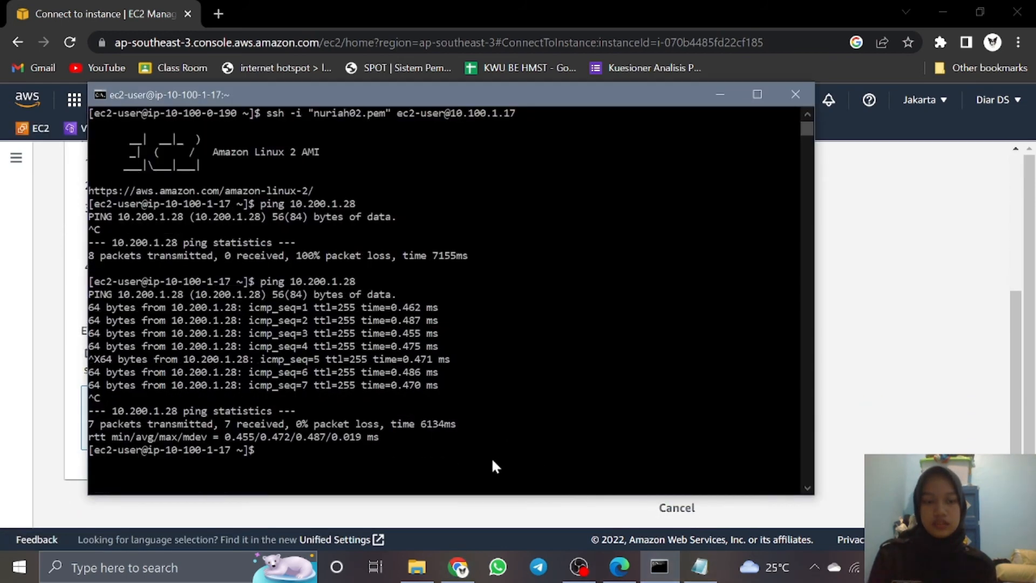
scroll(491, 456, "down", 4)
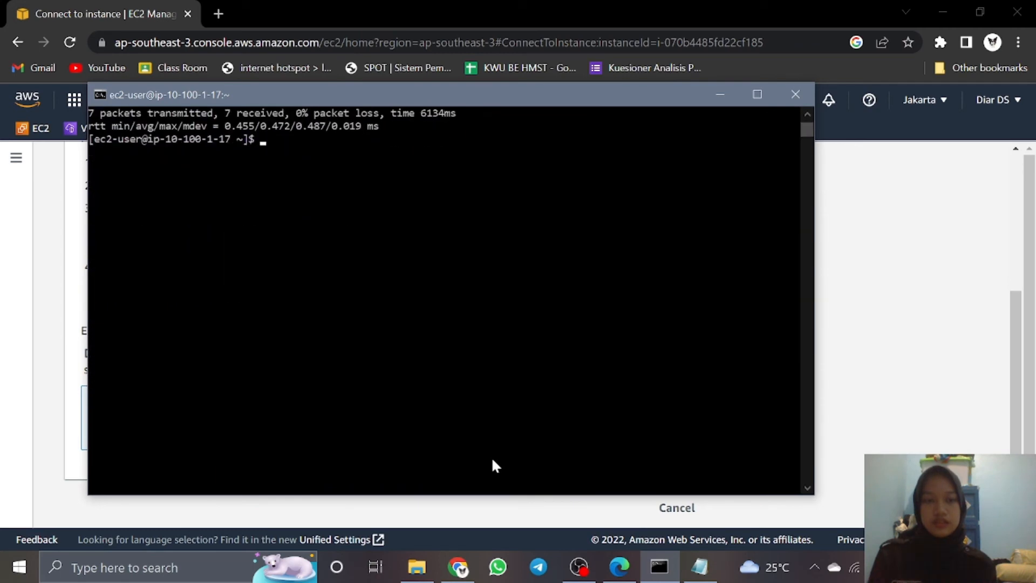
right_click(355, 143)
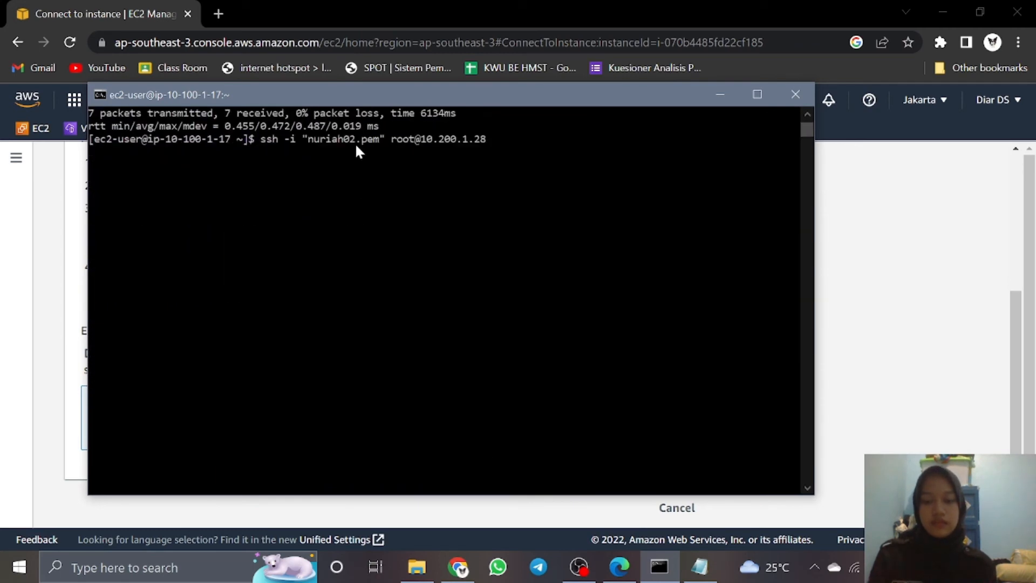
Replace the login user in the pasted SSH command with ec2-user, keeping the host 10.200.1.28.
key("Left")
key("Left")
key("Left")
key("Left")
key("Left")
key("Left")
key("Left")
key("Left")
key("Left")
key("Left")
key("Left")
key("Left")
key("Left")
key("Right")
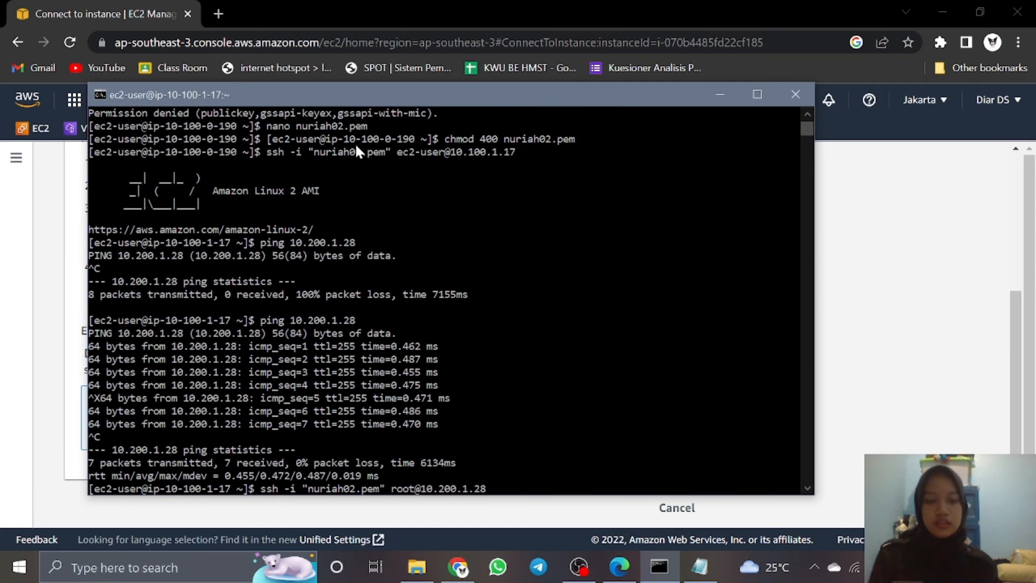
scroll(471, 153, "down", 2)
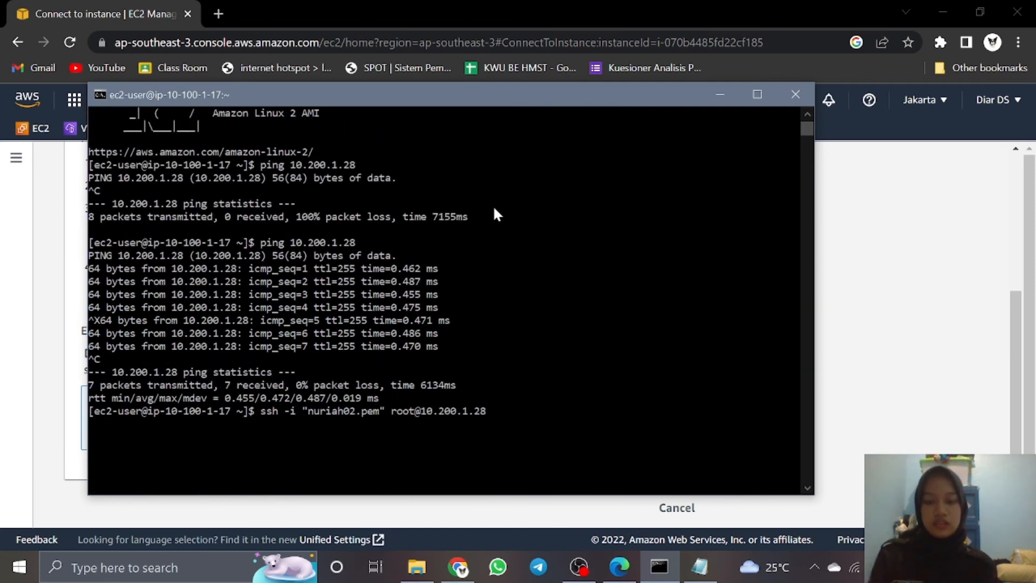
scroll(495, 212, "up", 2)
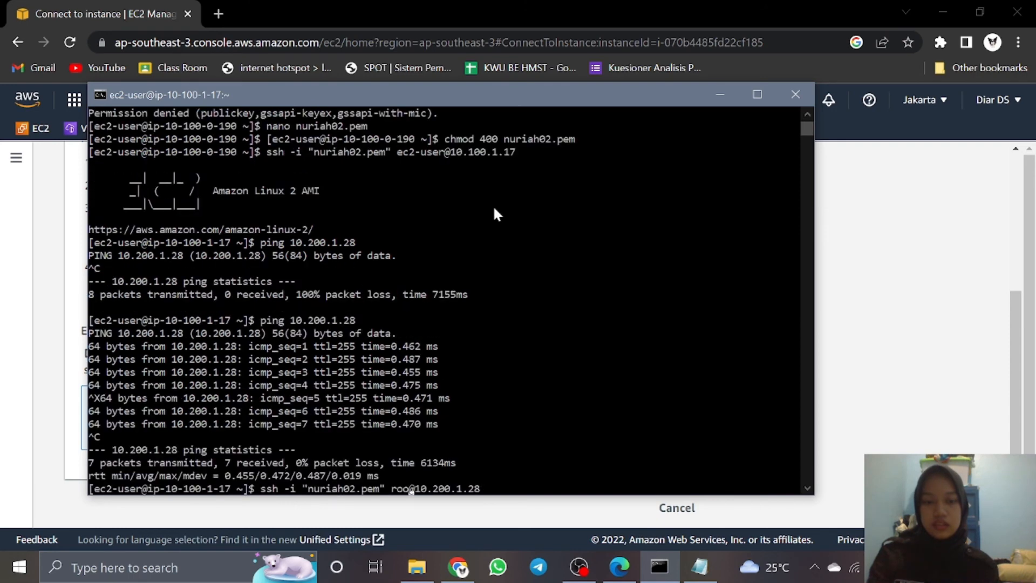
key("BackSpace")
key("BackSpace")
key("BackSpace")
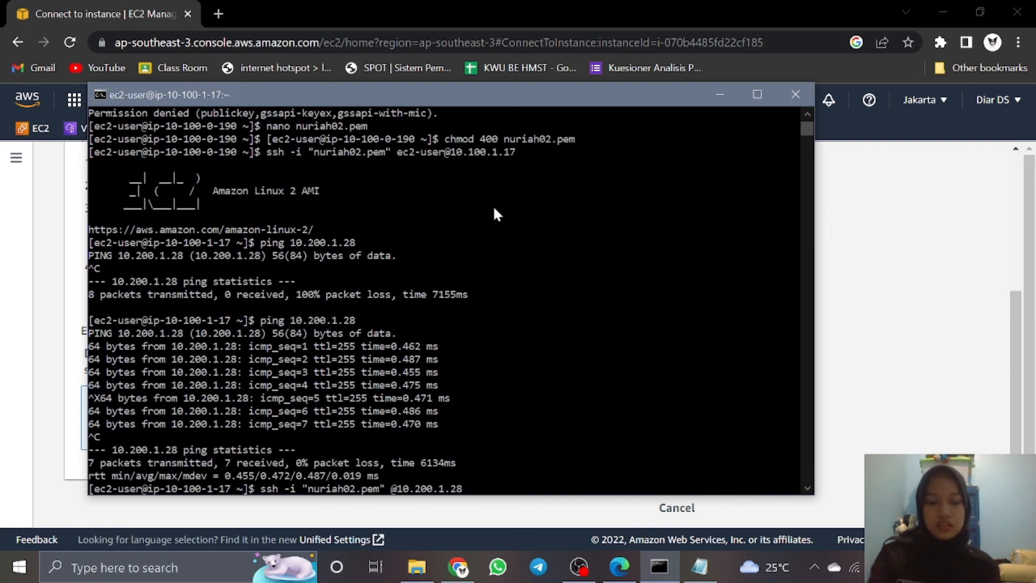
type("EC")
key("BackSpace")
key("BackSpace")
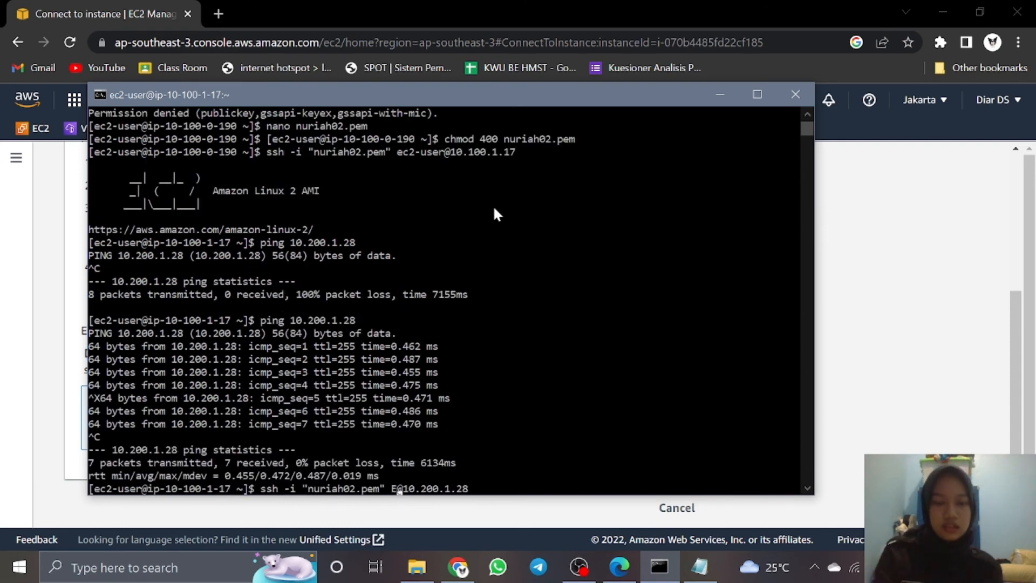
type("ec2")
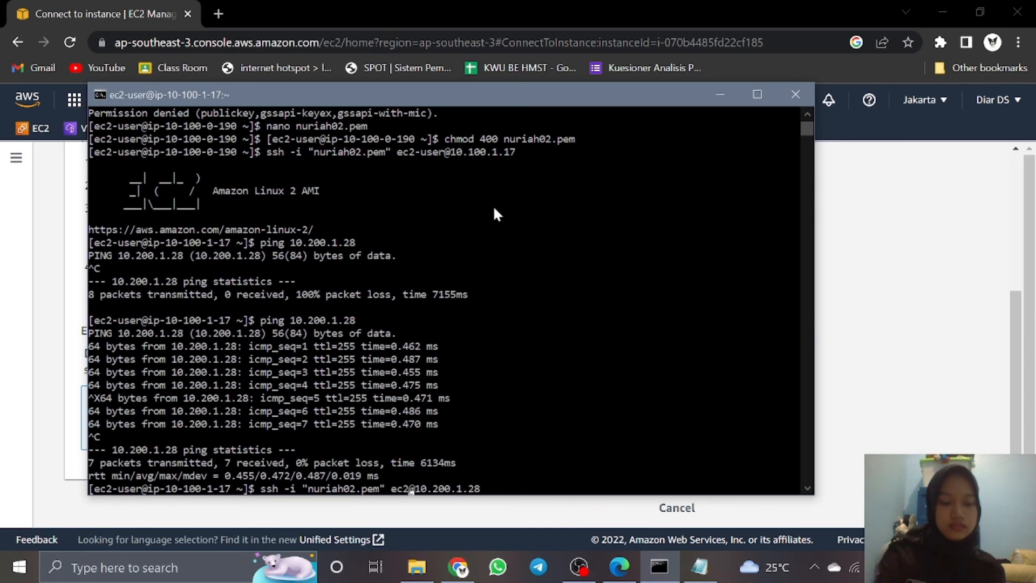
type("-user")
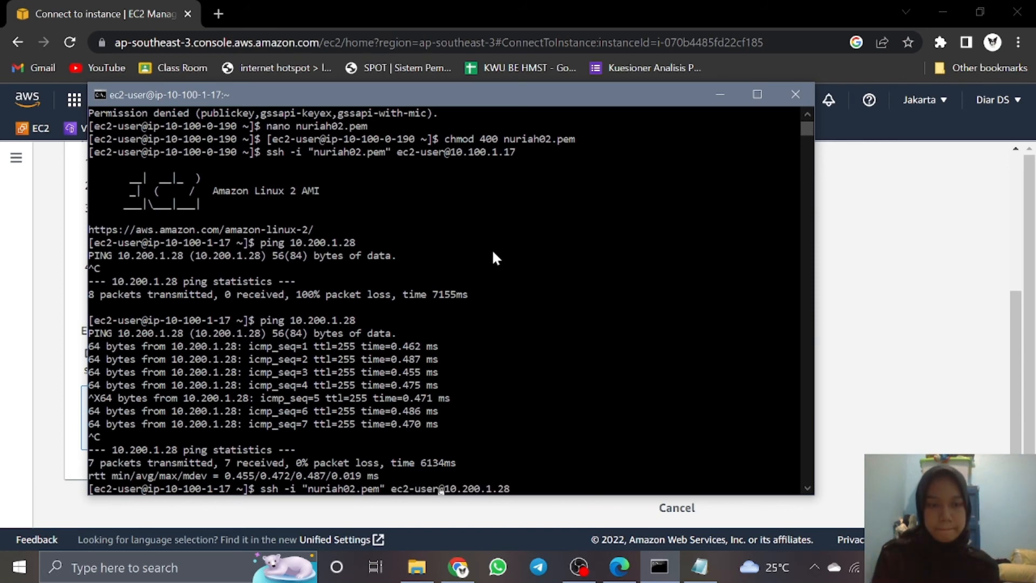
key("Return")
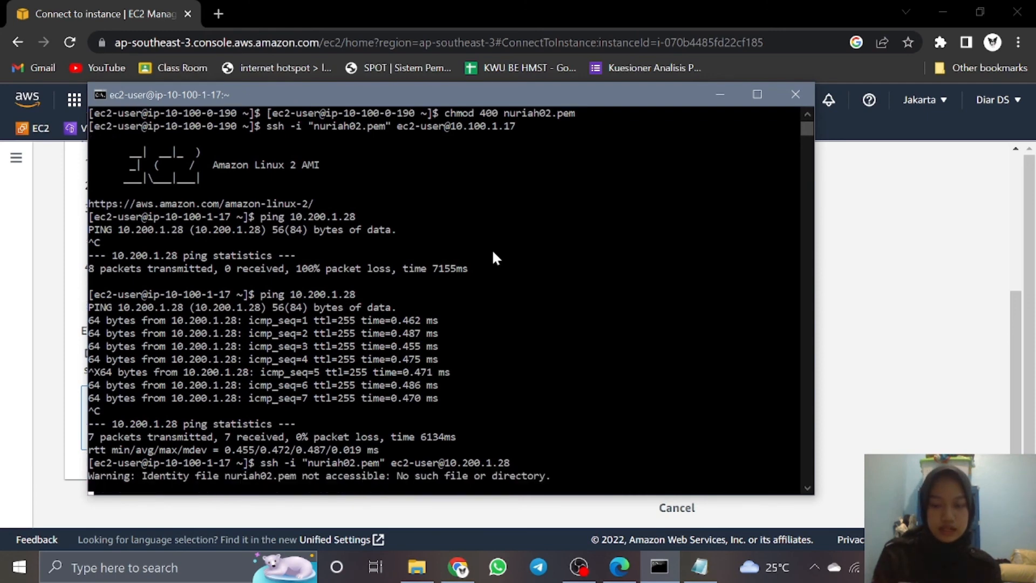
type("yes")
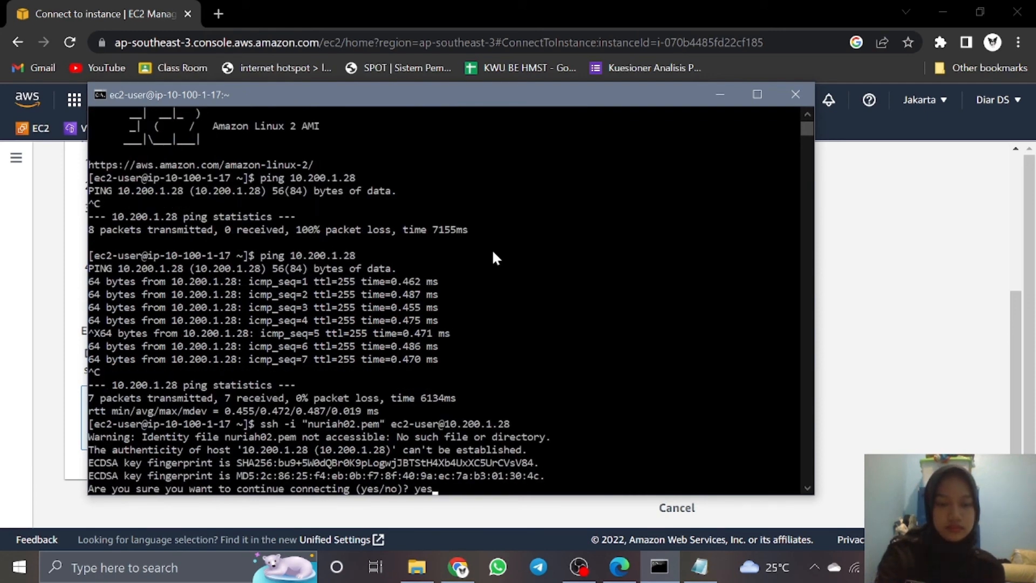
key("Return")
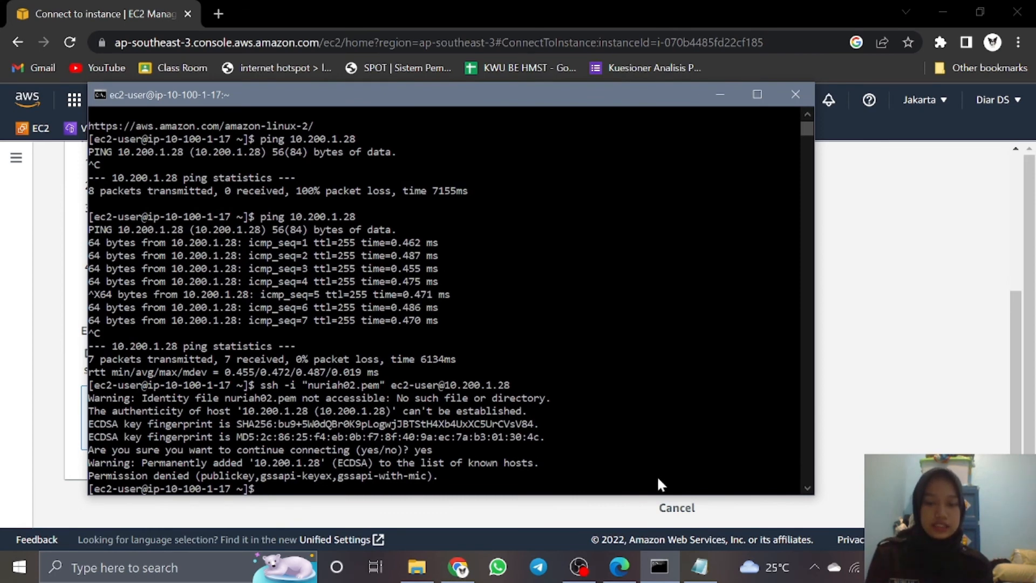
Switch to the nuriah02 file in Notepad and copy the entire selected private key text.
left_click(699, 567)
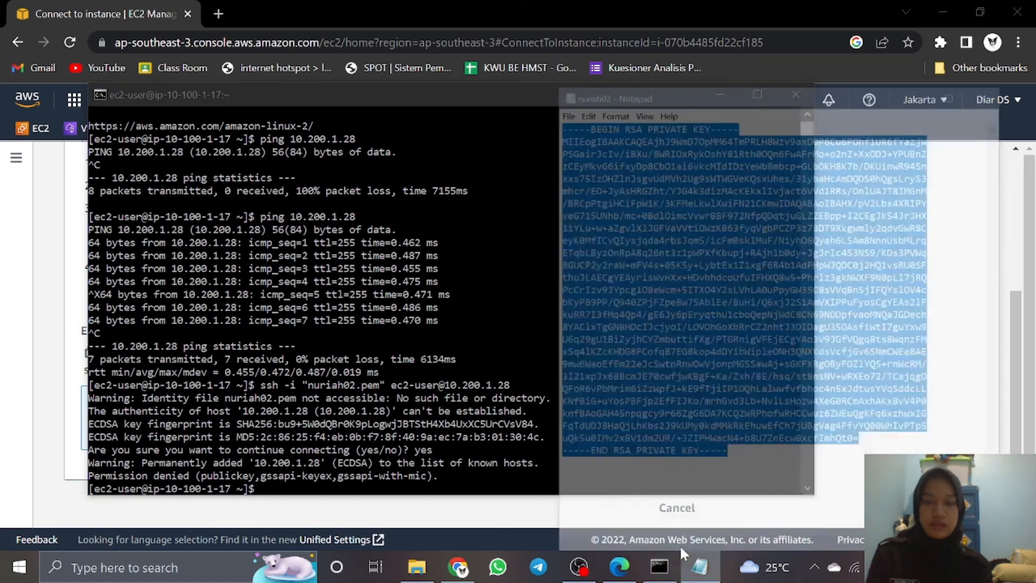
right_click(680, 340)
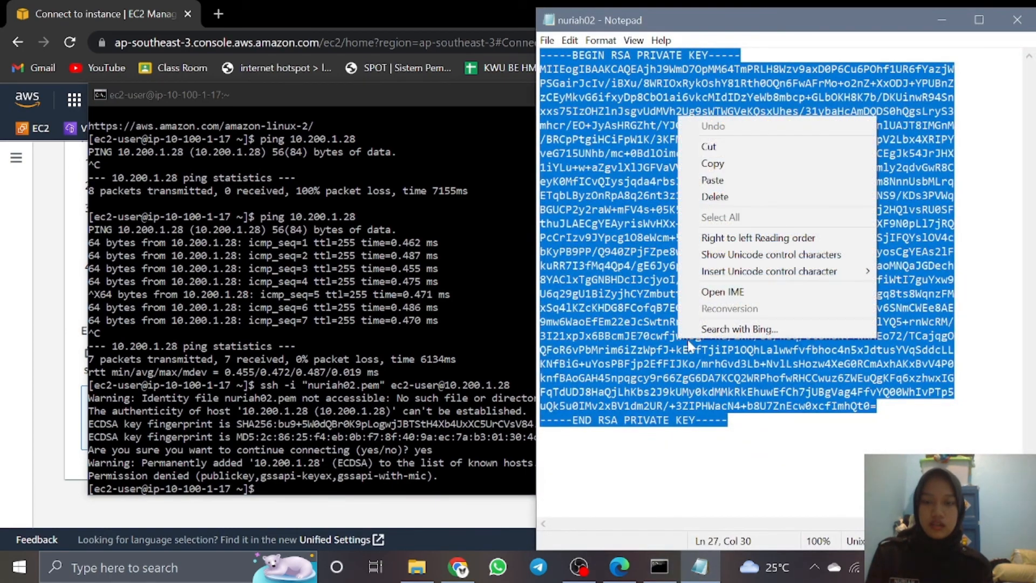
left_click(749, 164)
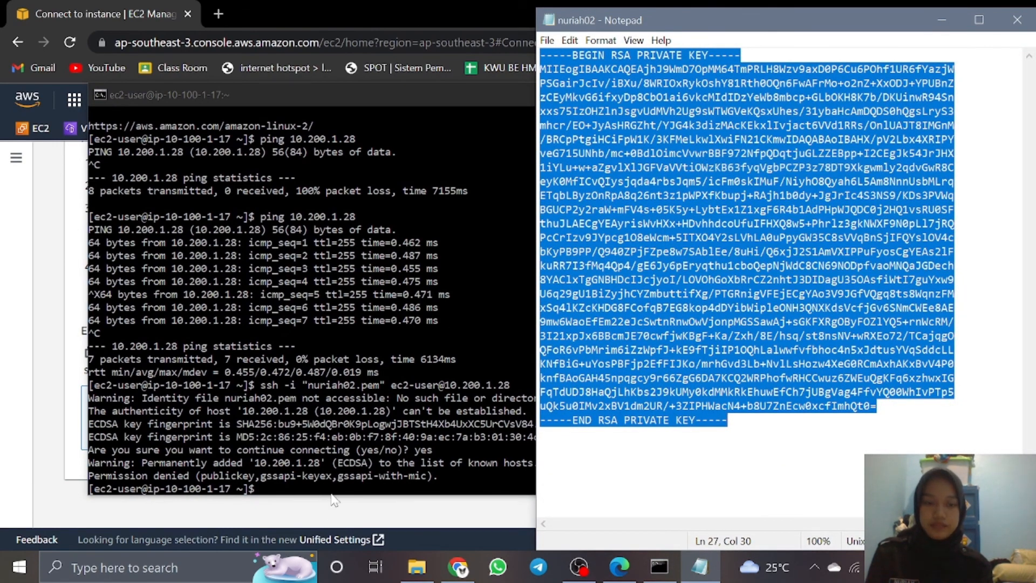
Return to the terminal on VPC-A's private instance and create nuriah02.pem in nano.
left_click(331, 492)
left_click(334, 488)
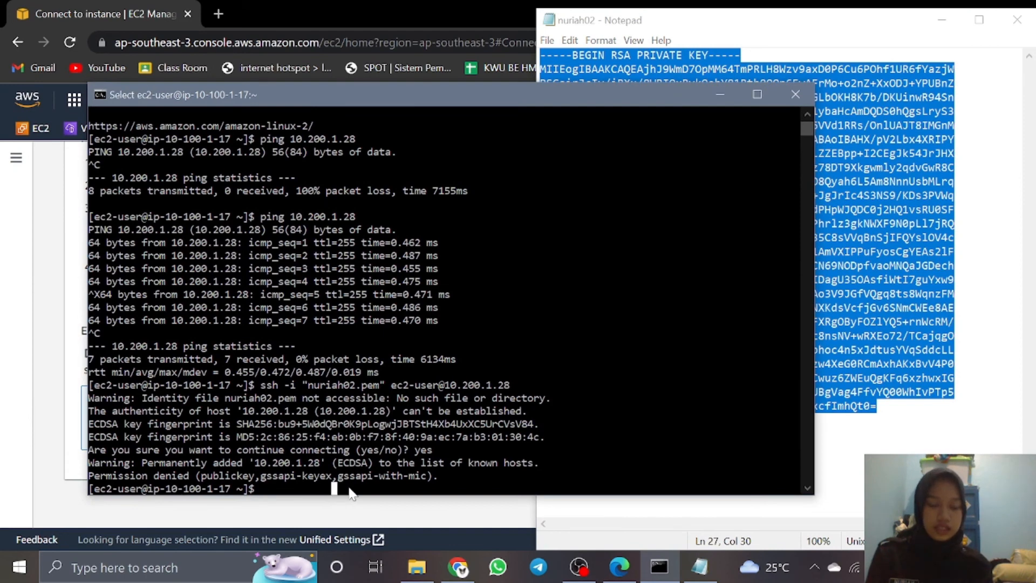
left_click(267, 490)
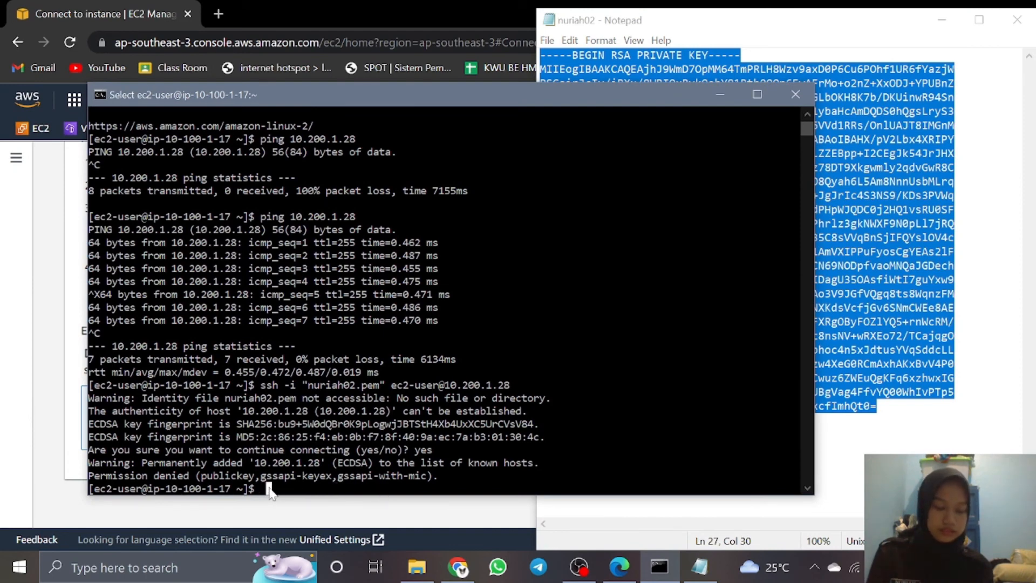
type("n")
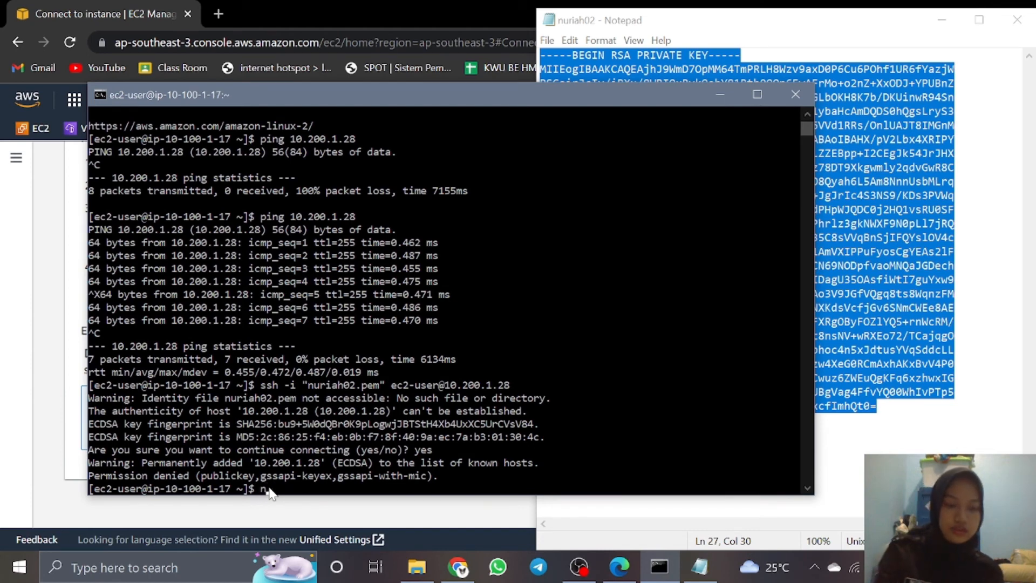
type("ano nu")
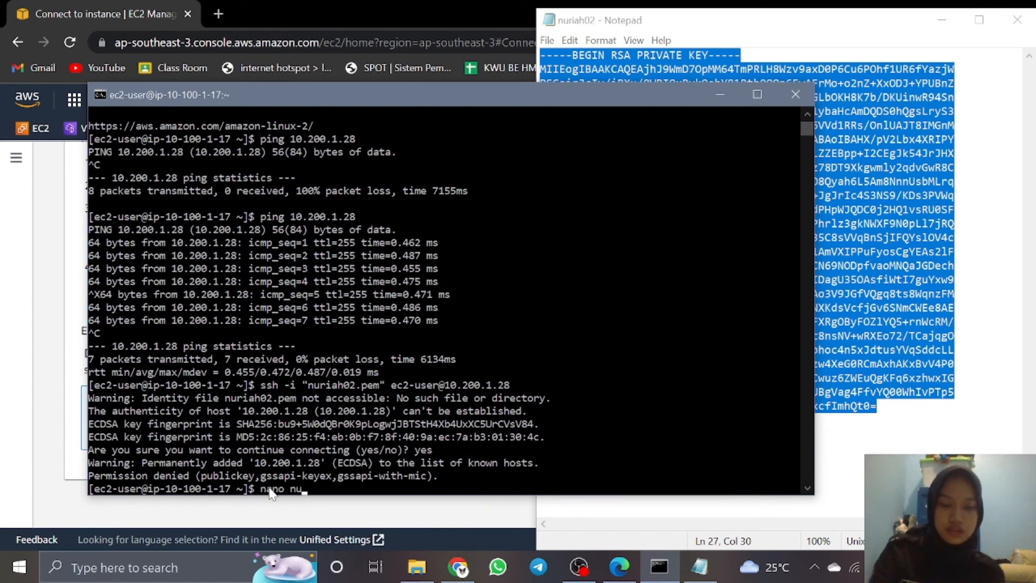
type("riah")
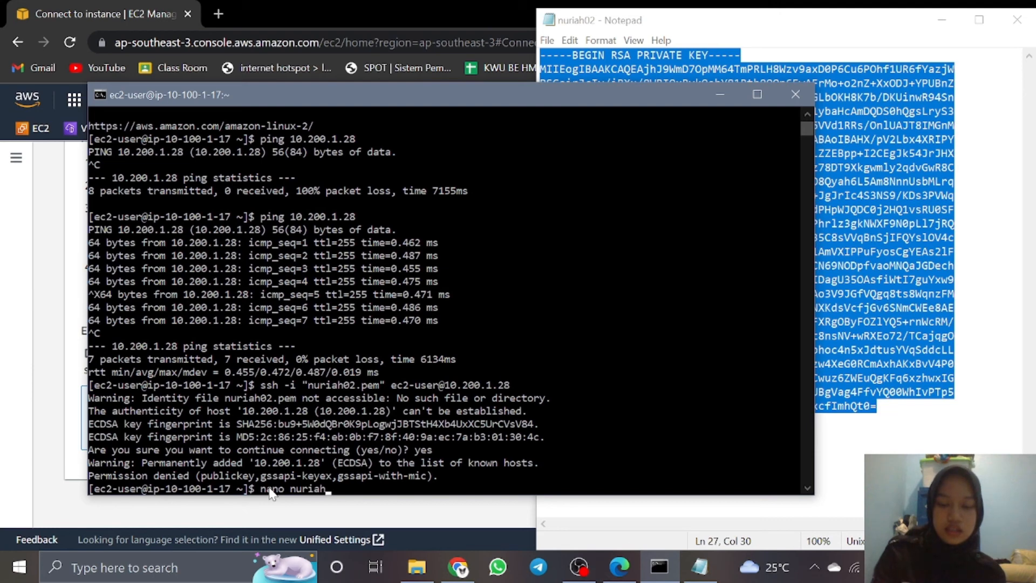
type("02.pem")
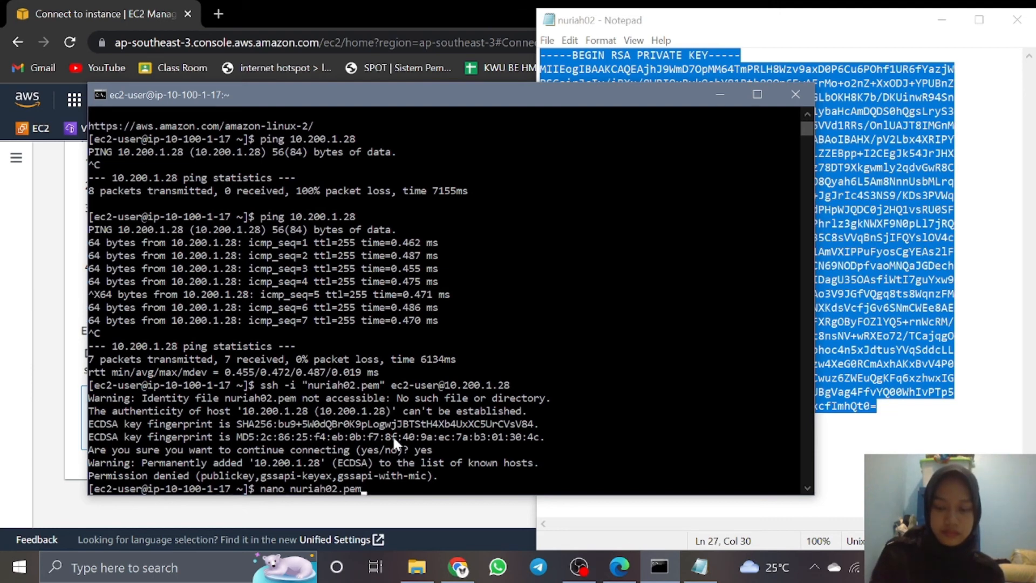
key("Return")
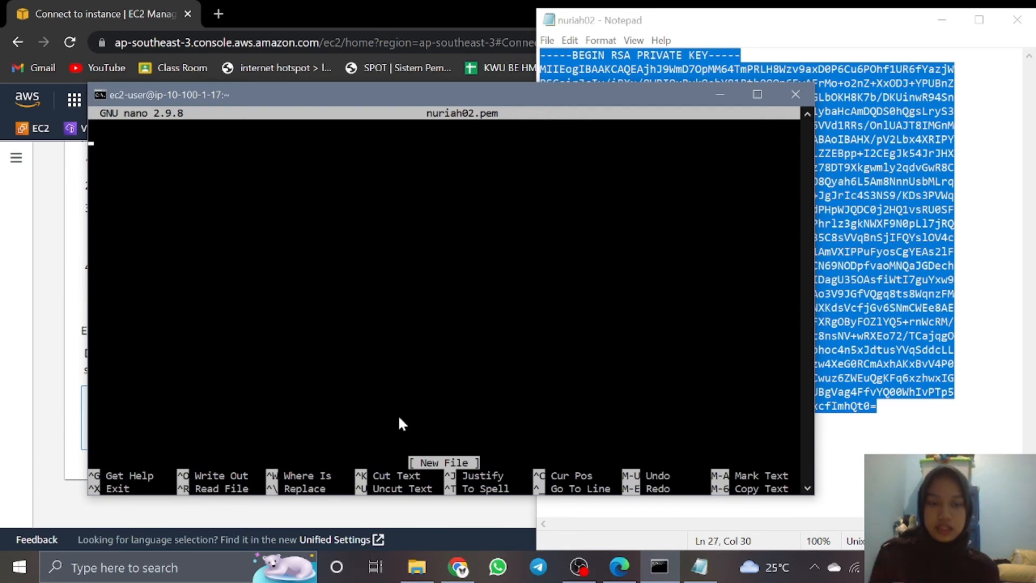
Paste the RSA private key into the nano editor, save it as nuriah02.pem and exit.
right_click(400, 410)
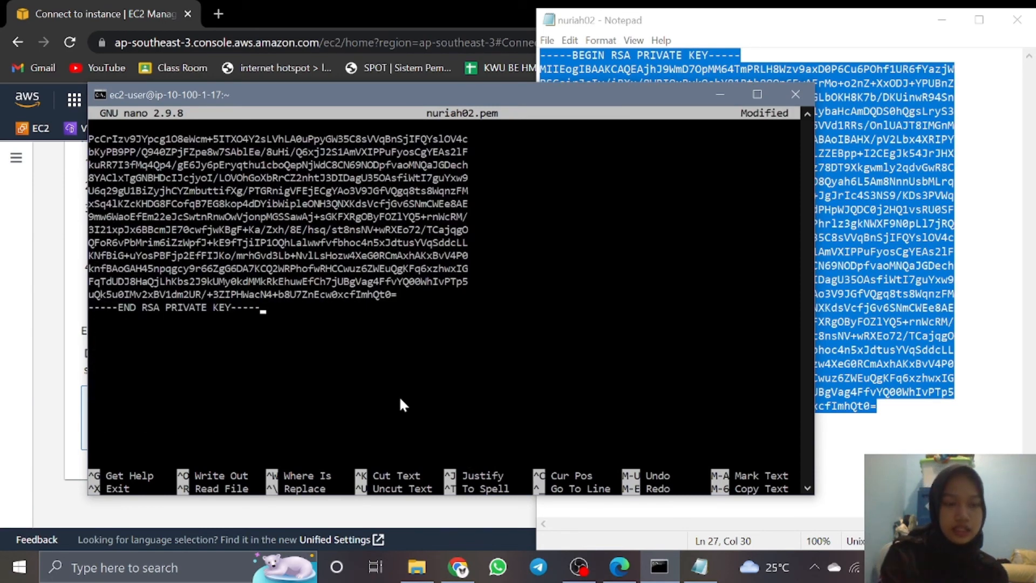
key("ctrl+x")
key("y")
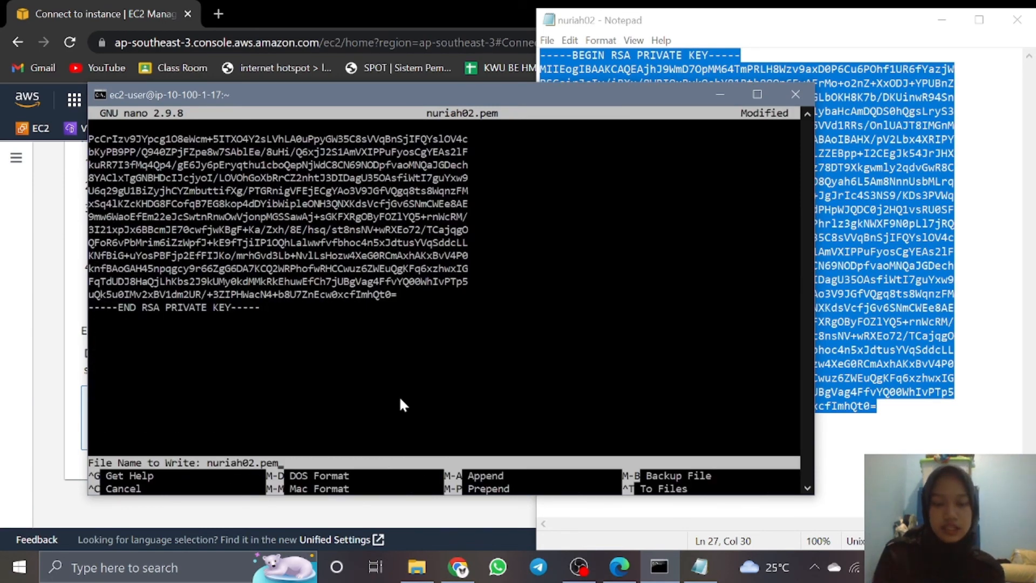
key("Return")
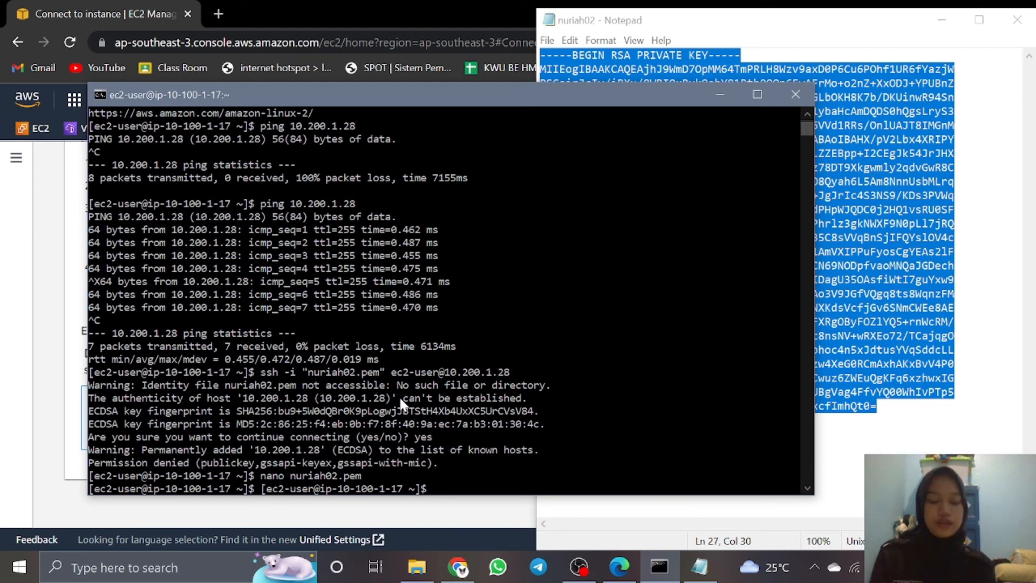
Restrict the permissions of nuriah02.pem to 400 with chmod on VPC-A's private instance.
type("chmod")
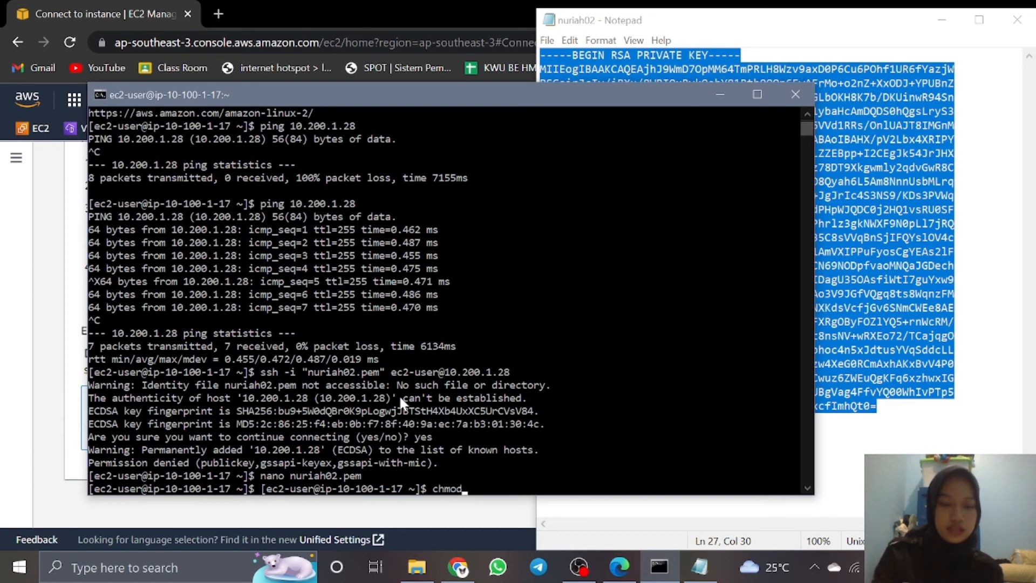
type(" 400")
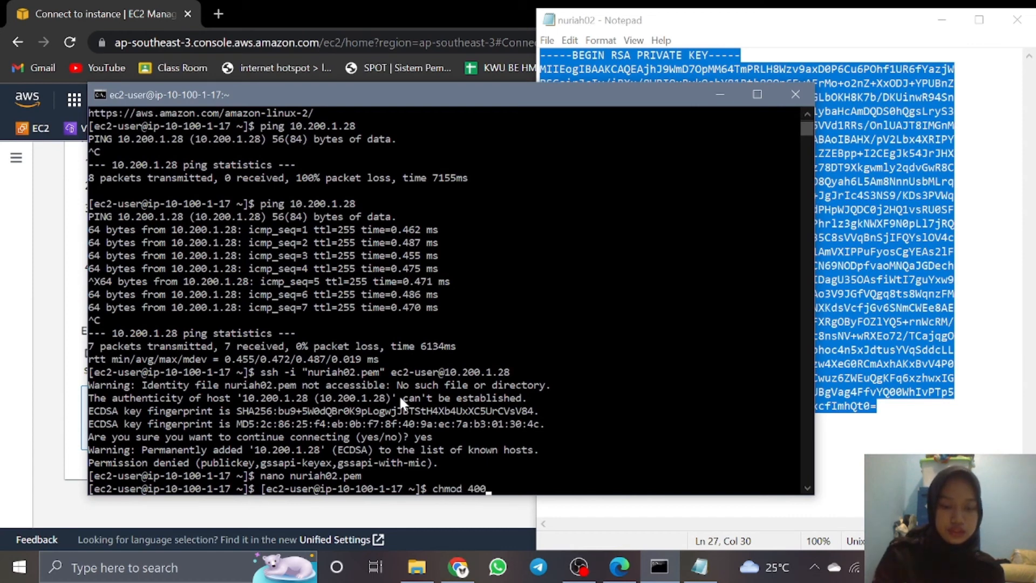
type(" nuria")
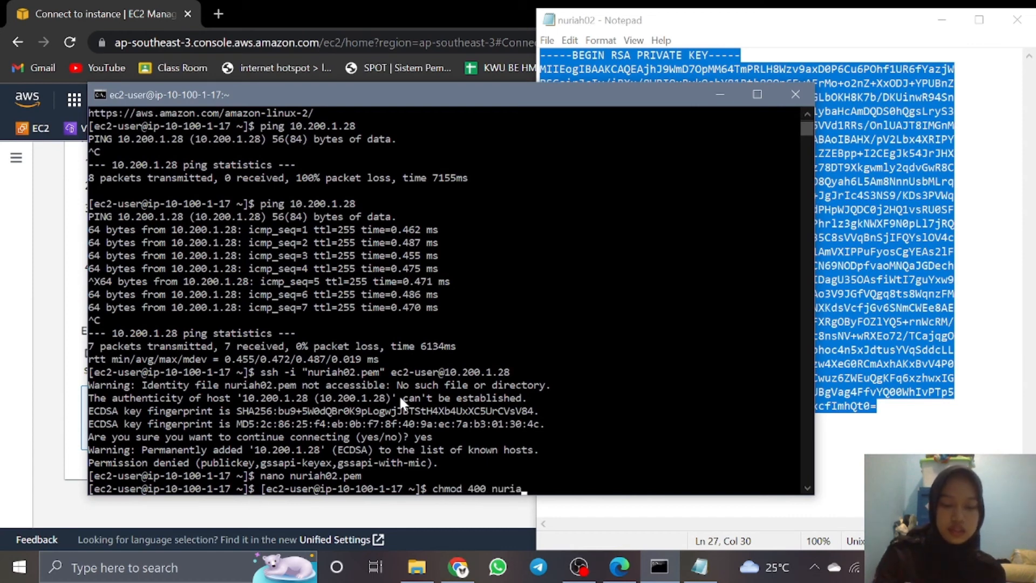
type("h02.pem")
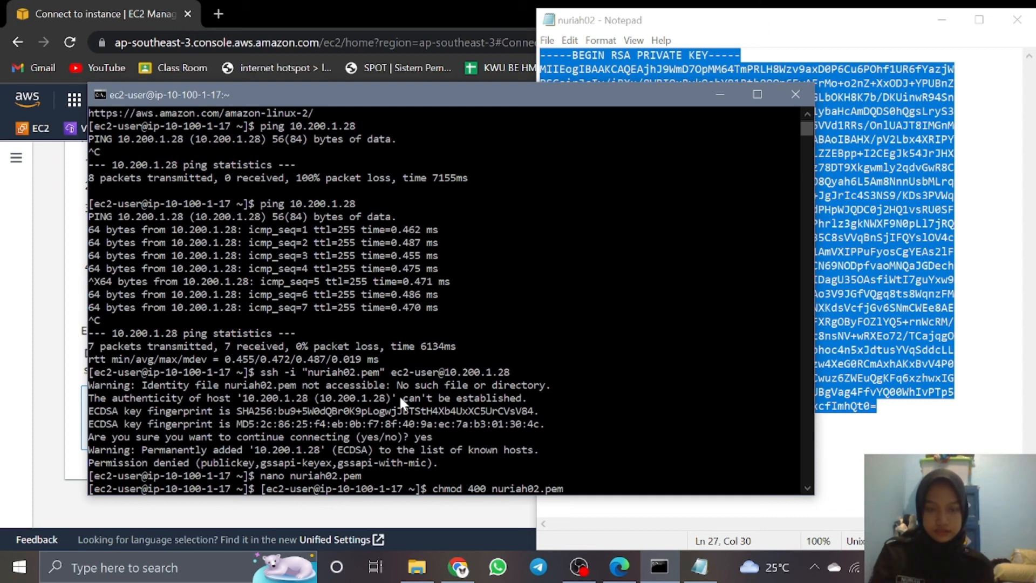
key("Return")
key("Up")
key("Up")
key("Up")
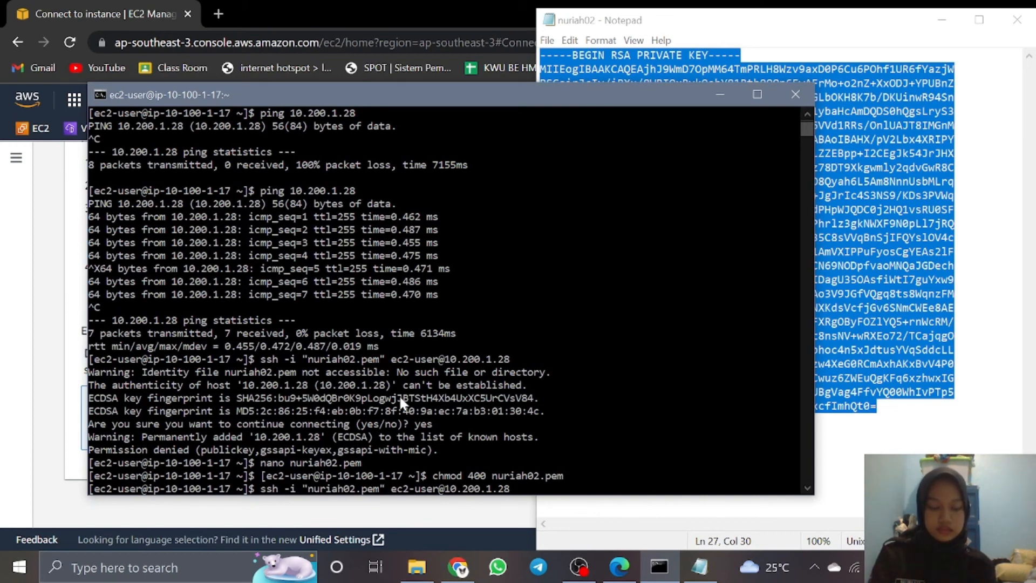
key("Return")
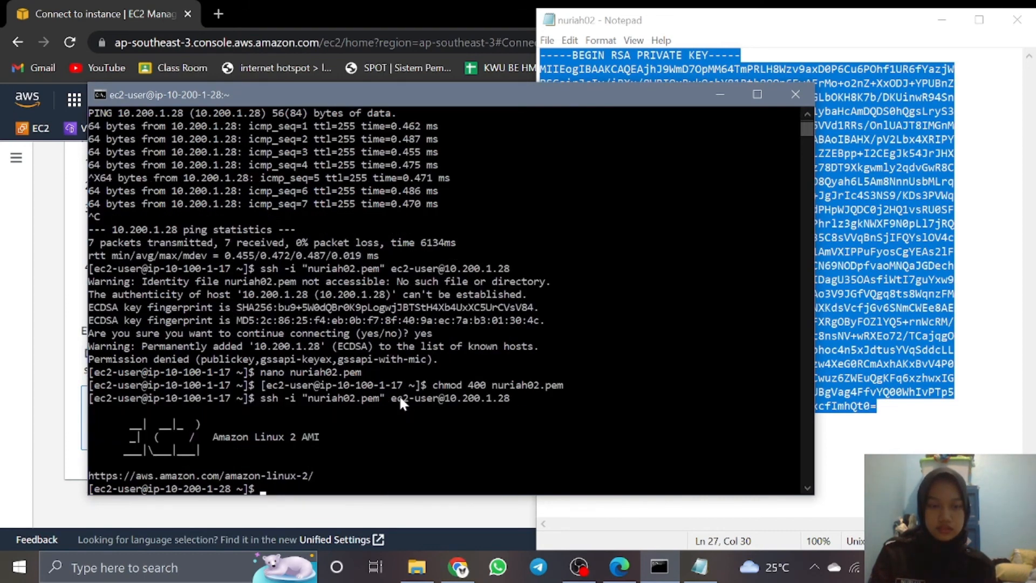
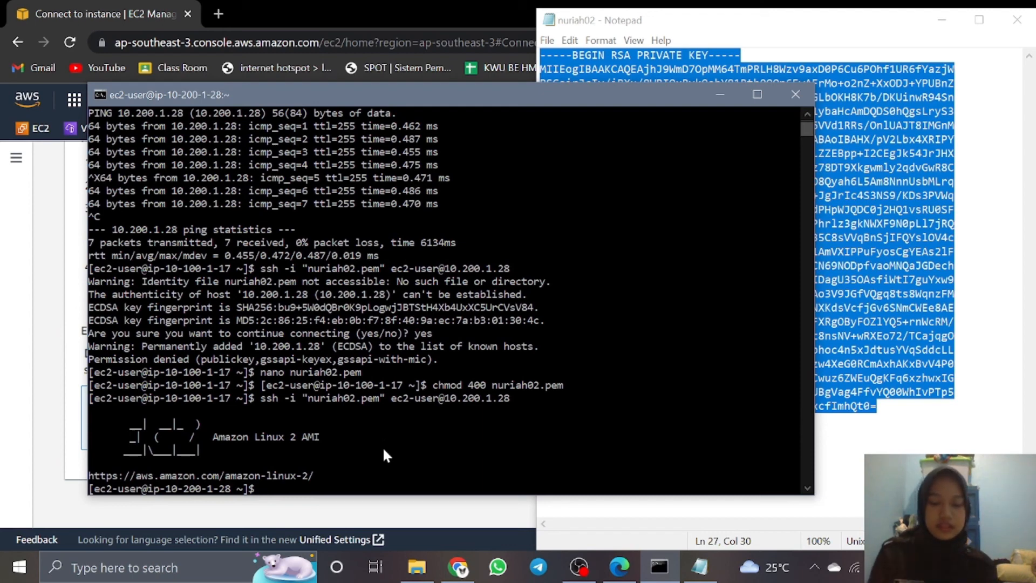
Begin a ping command on VPC-B's private instance, and copy the private IPv4 address of VPC-A-EC2-Private from the EC2 instances list in the browser.
type("ping")
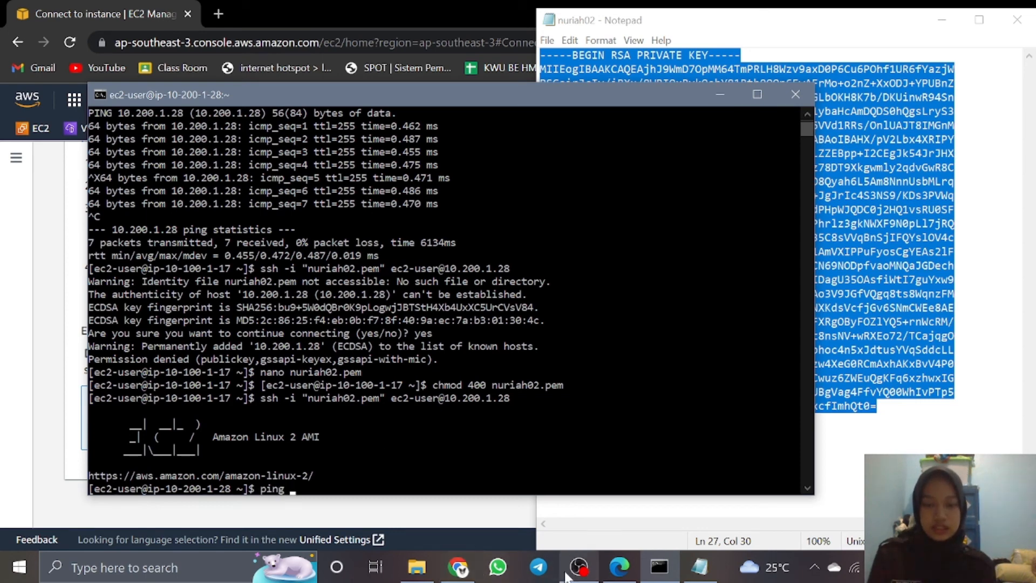
left_click(459, 568)
scroll(296, 200, "up", 5)
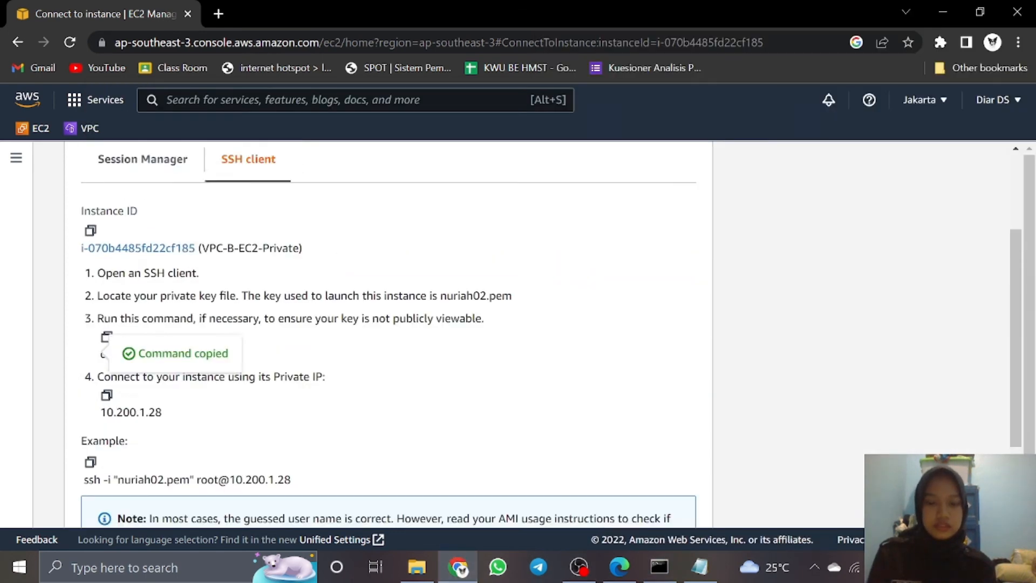
key("alt+Left")
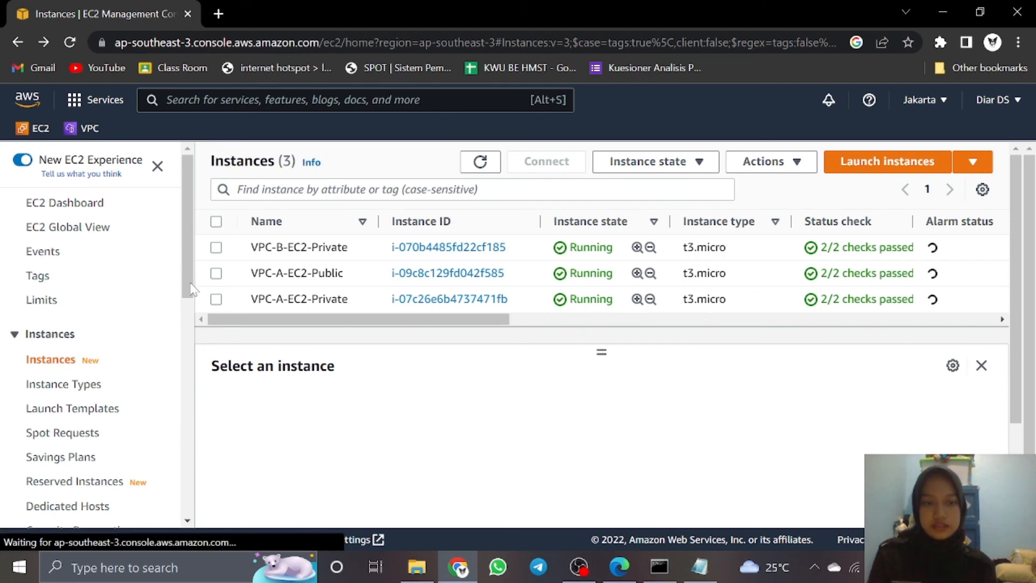
left_click(216, 299)
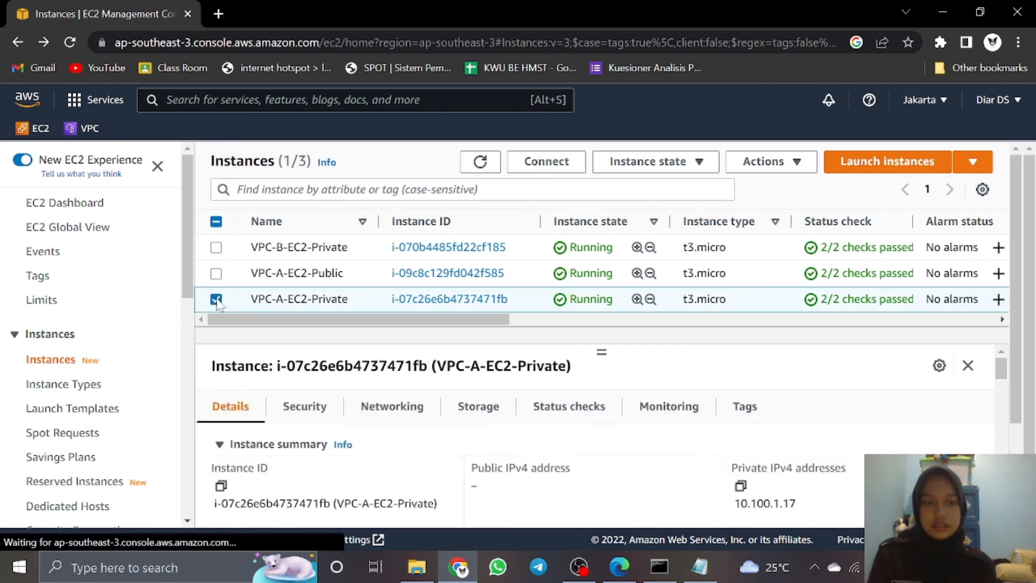
left_click(741, 486)
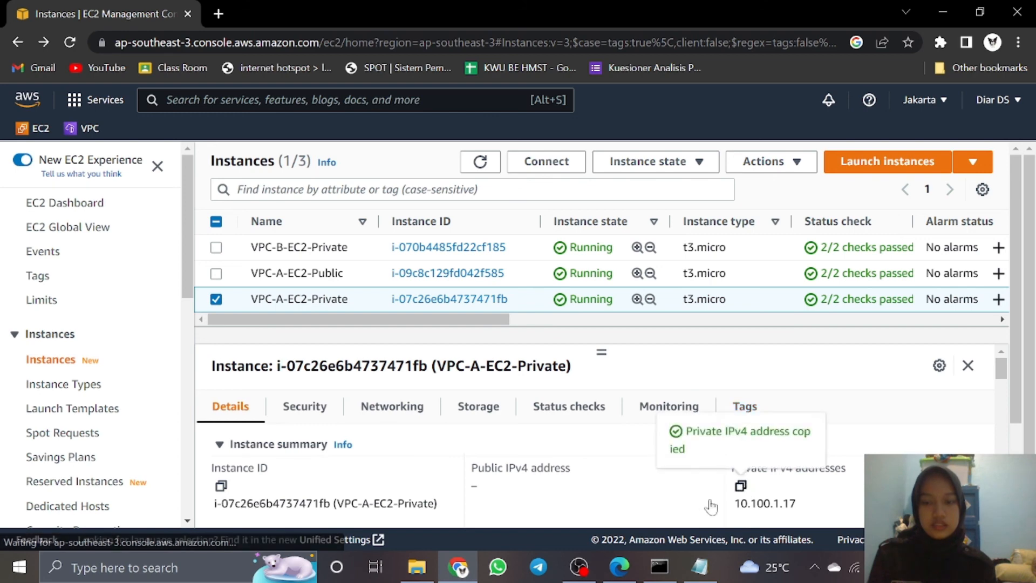
Return to the terminal, ping 10.100.1.17 from VPC-B's private instance, and stop the ping after several packets.
left_click(659, 567)
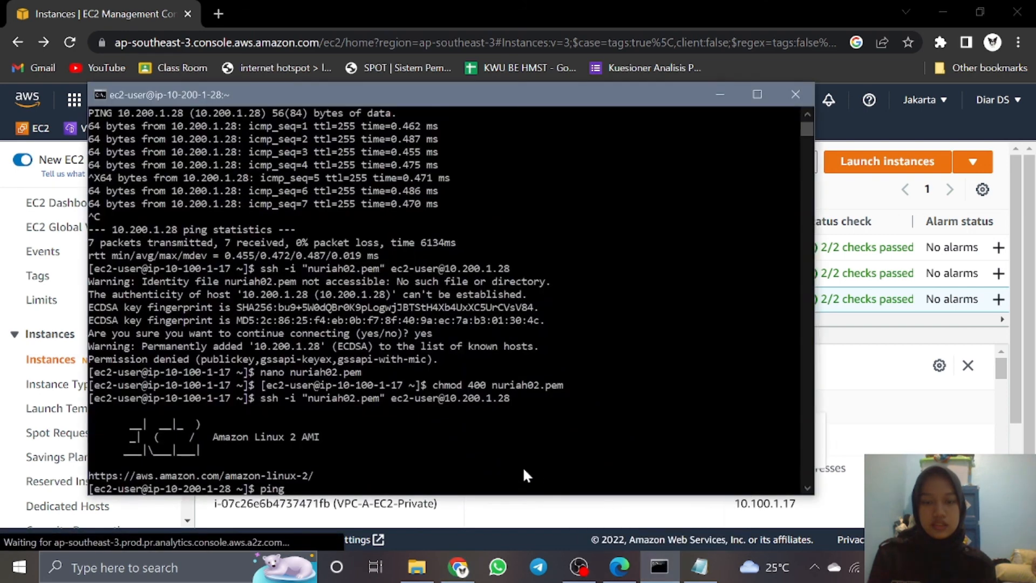
right_click(486, 470)
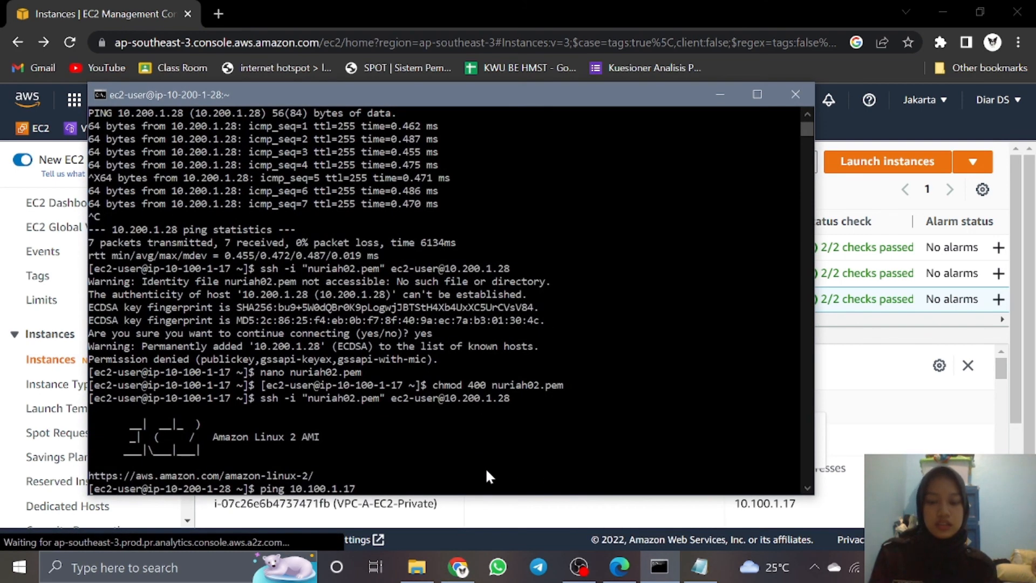
key("Return")
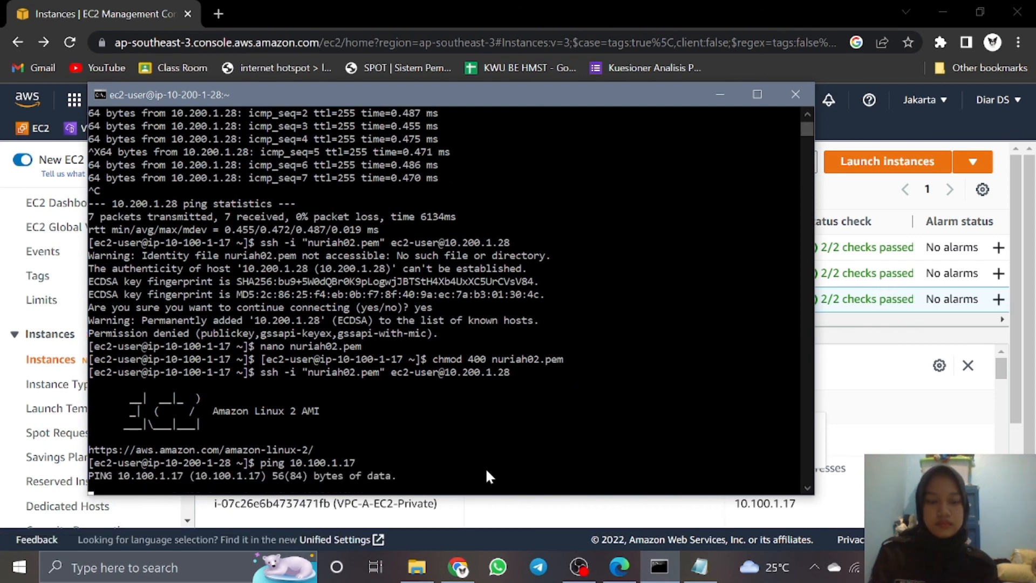
scroll(486, 471, "down", 1)
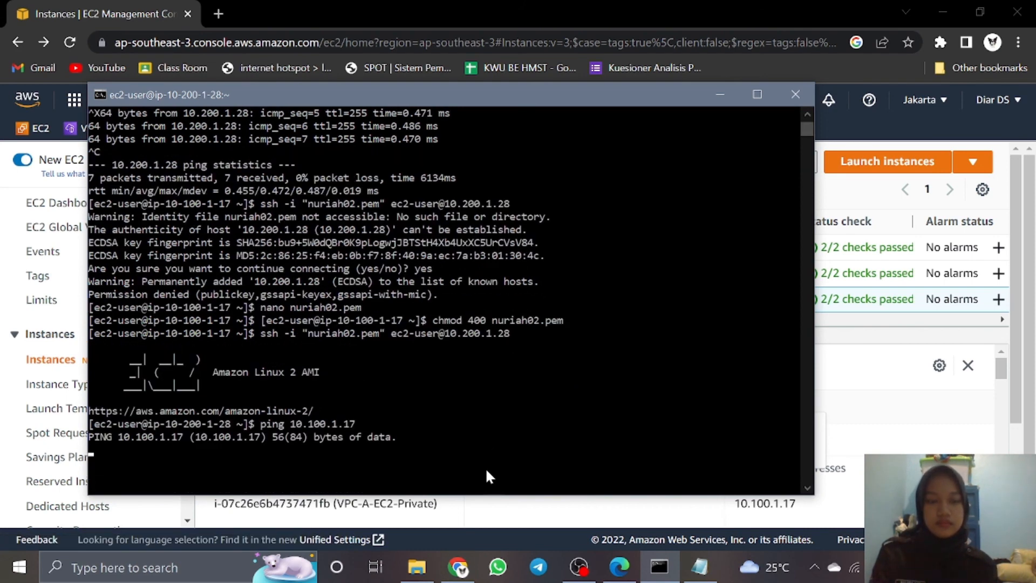
key("ctrl+c")
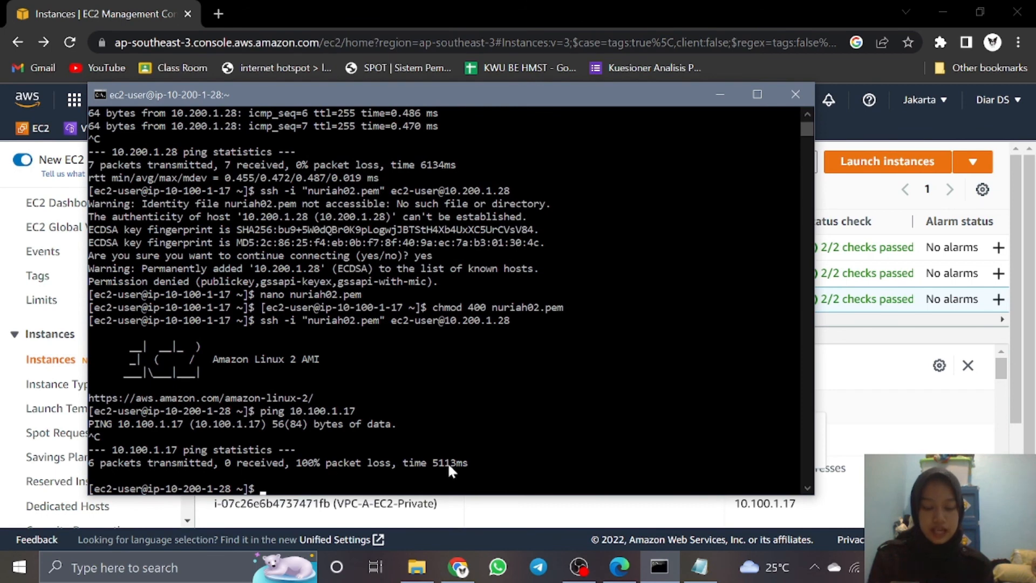
Switch to the EC2 console and open the inbound rules of VPC-A-EC2-Private's security group, VPC-A-JKT-Private, for editing.
left_click(879, 410)
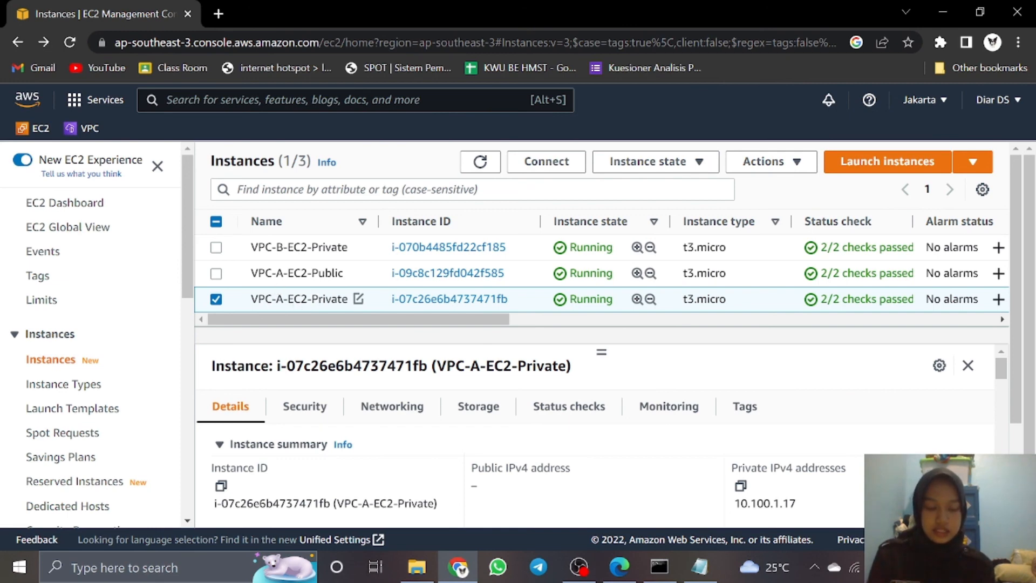
left_click(327, 413)
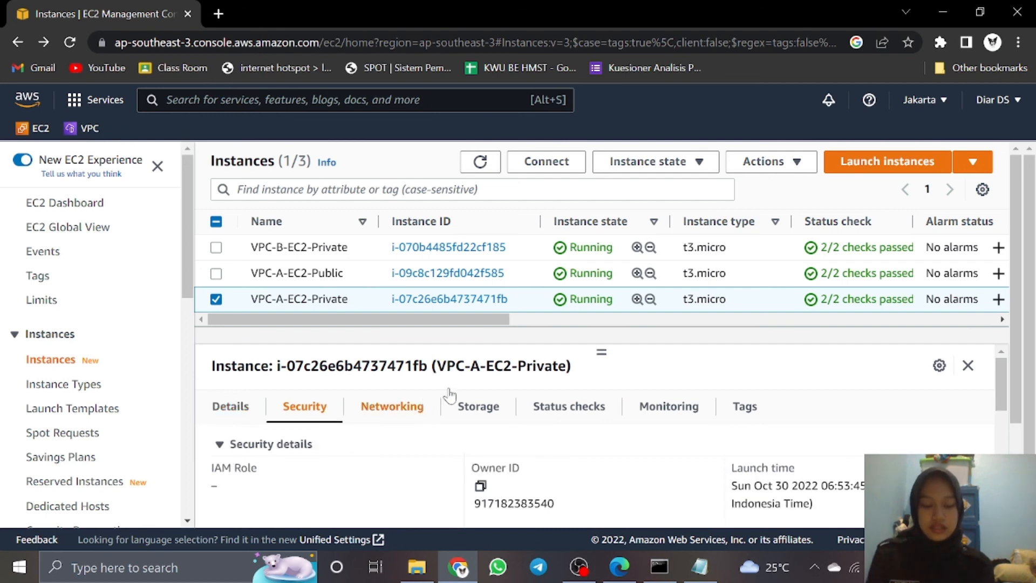
scroll(464, 410, "down", 4)
scroll(492, 428, "down", 5)
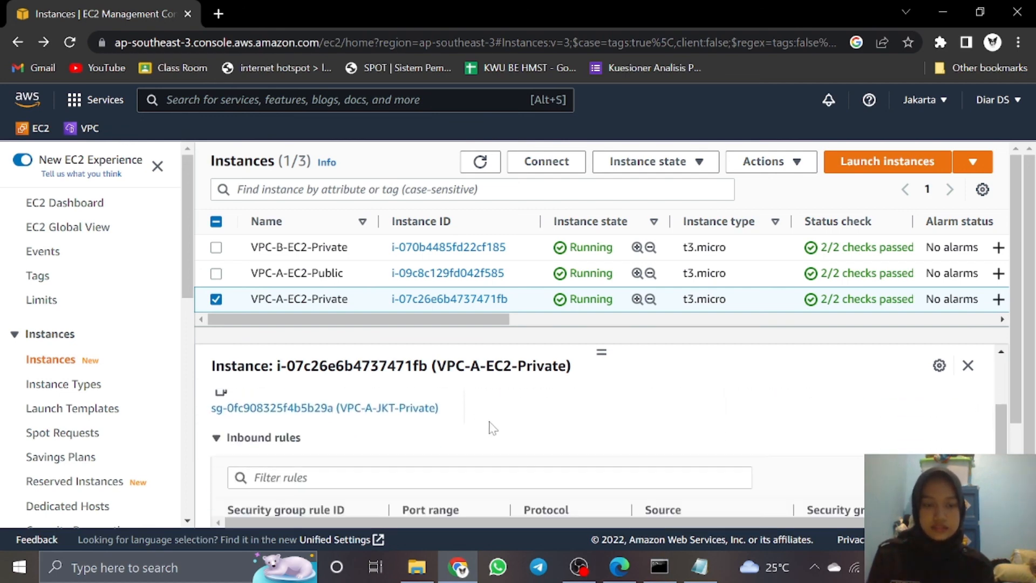
scroll(492, 428, "up", 9)
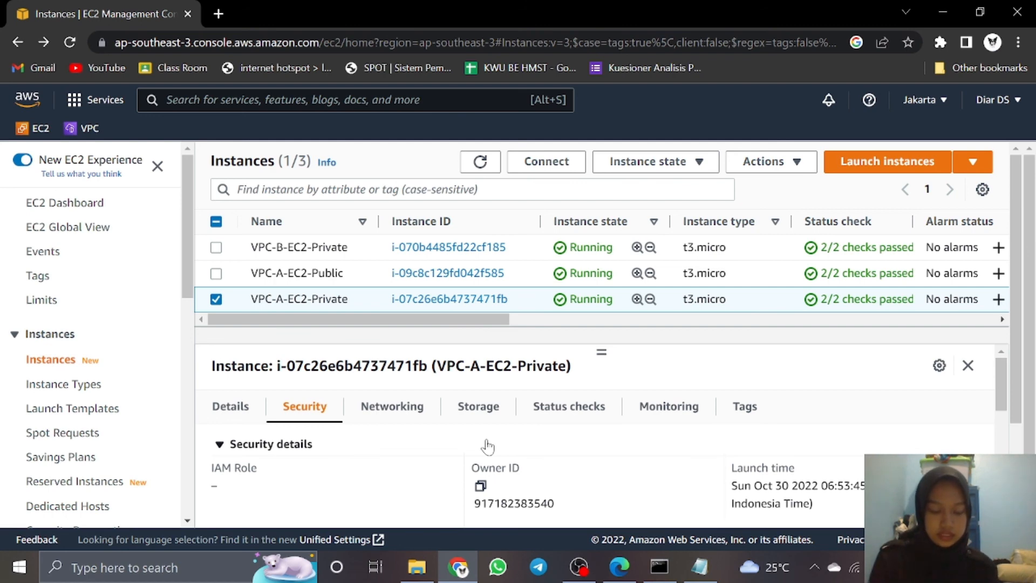
scroll(488, 447, "down", 1)
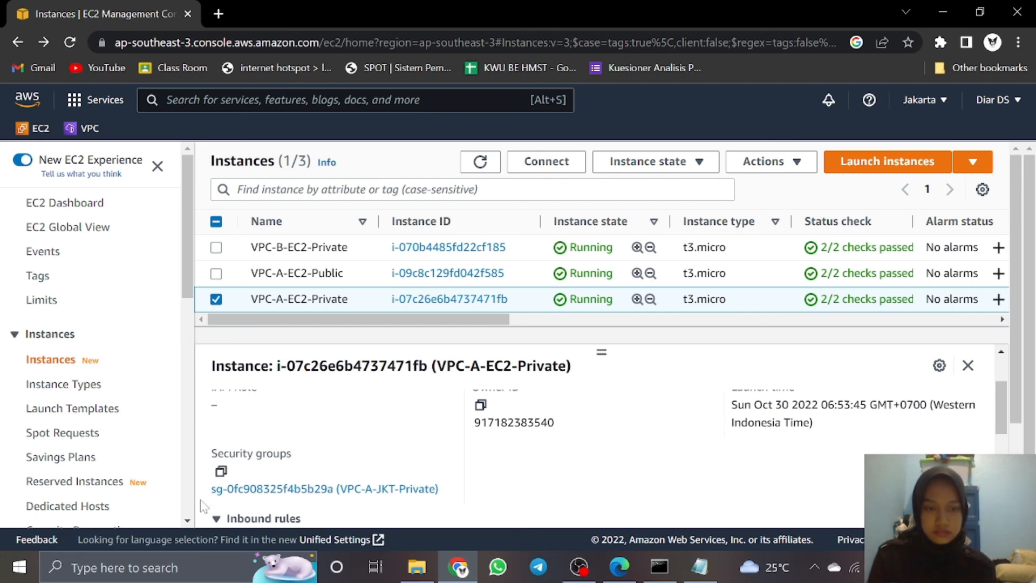
left_click(268, 492)
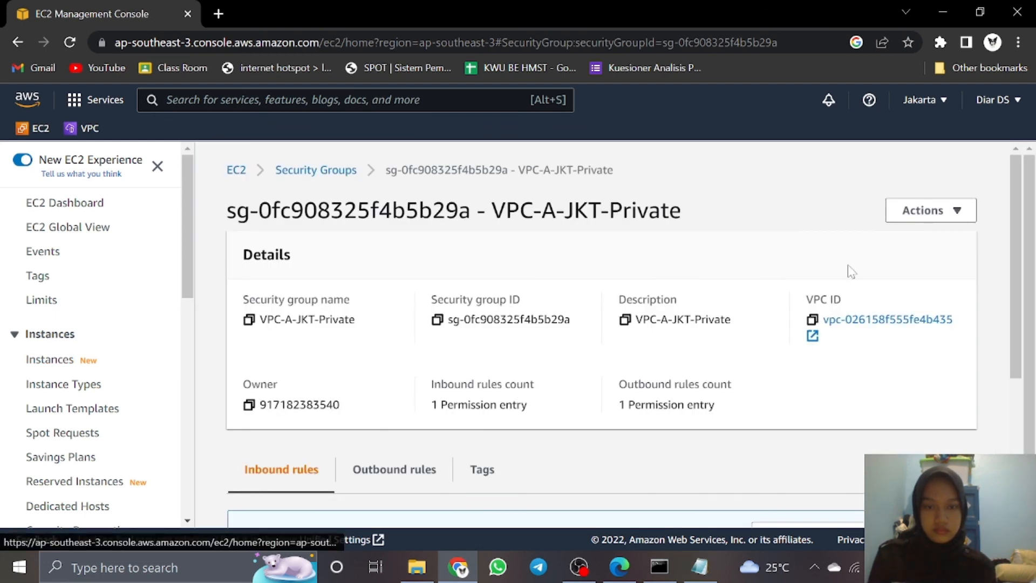
scroll(846, 273, "down", 2)
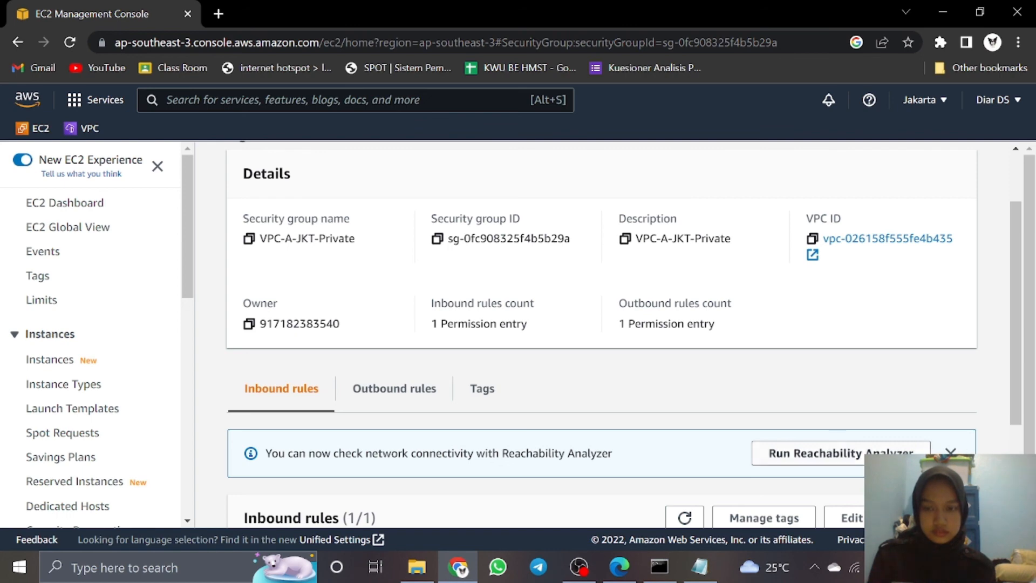
left_click(851, 517)
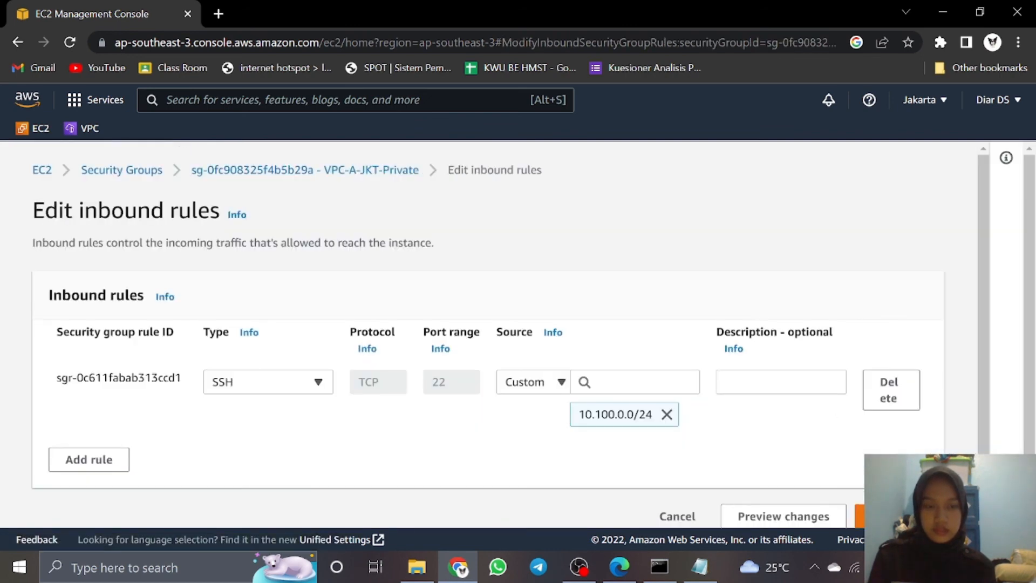
Add an All ICMP - IPv4 inbound rule with custom source 10.200.1.0/24 to VPC-A-JKT-Private and save the rules.
left_click(99, 461)
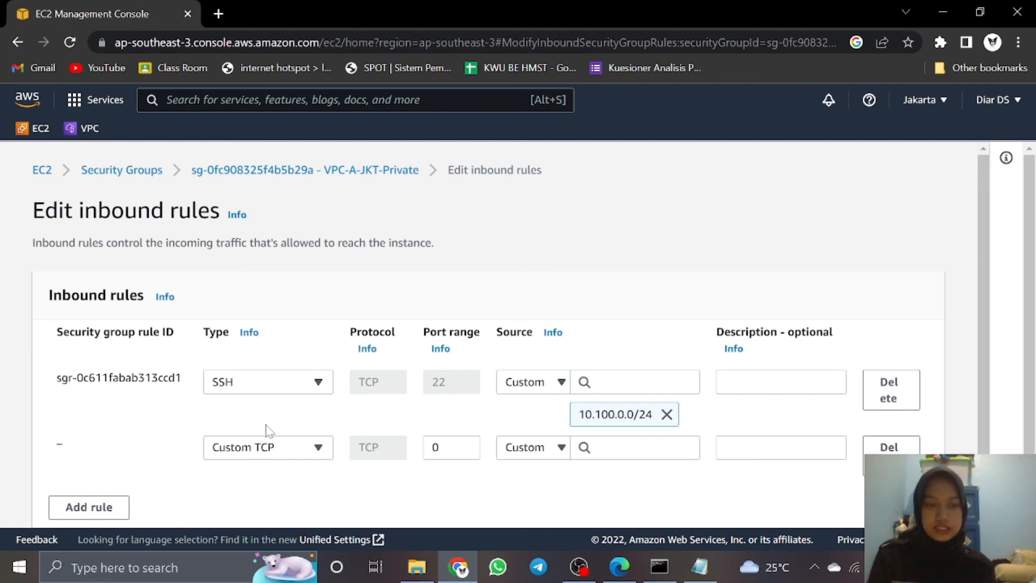
left_click(284, 457)
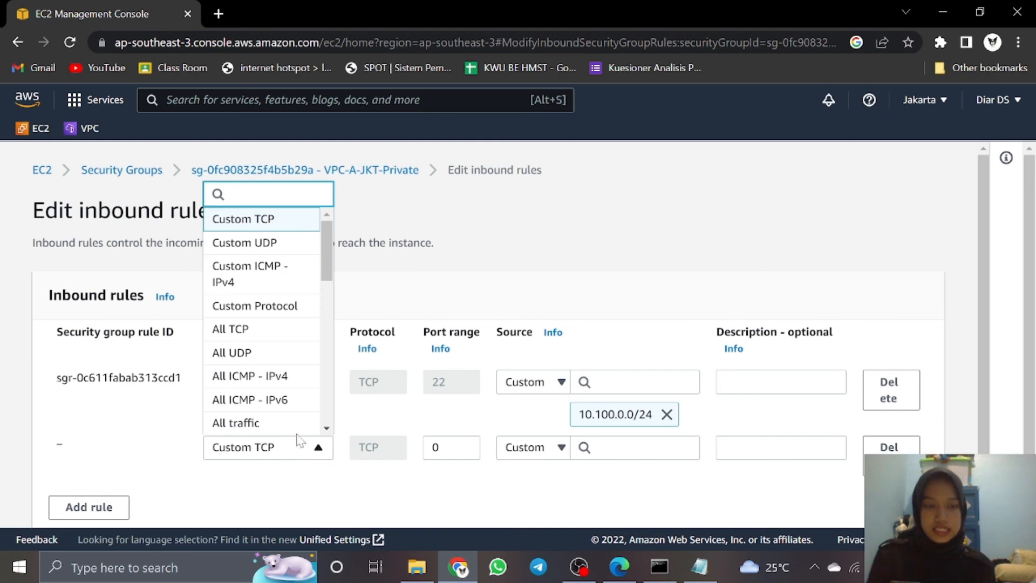
left_click(272, 376)
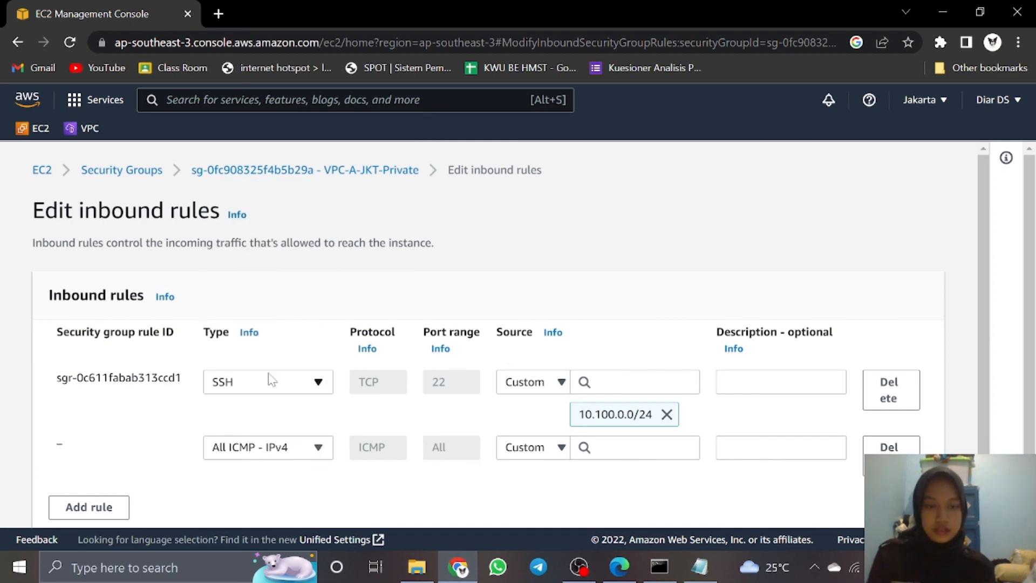
left_click(598, 447)
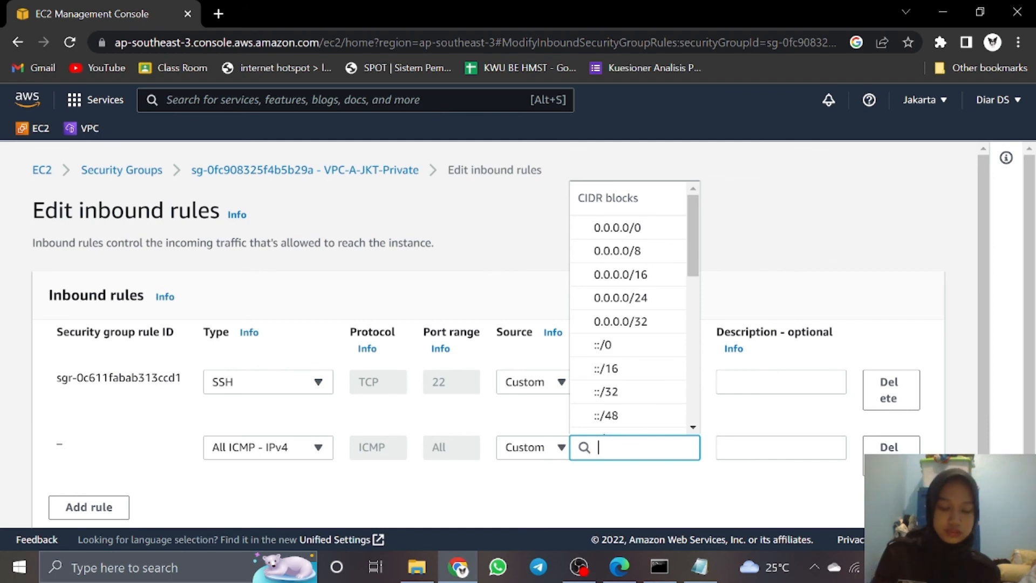
type("10.2")
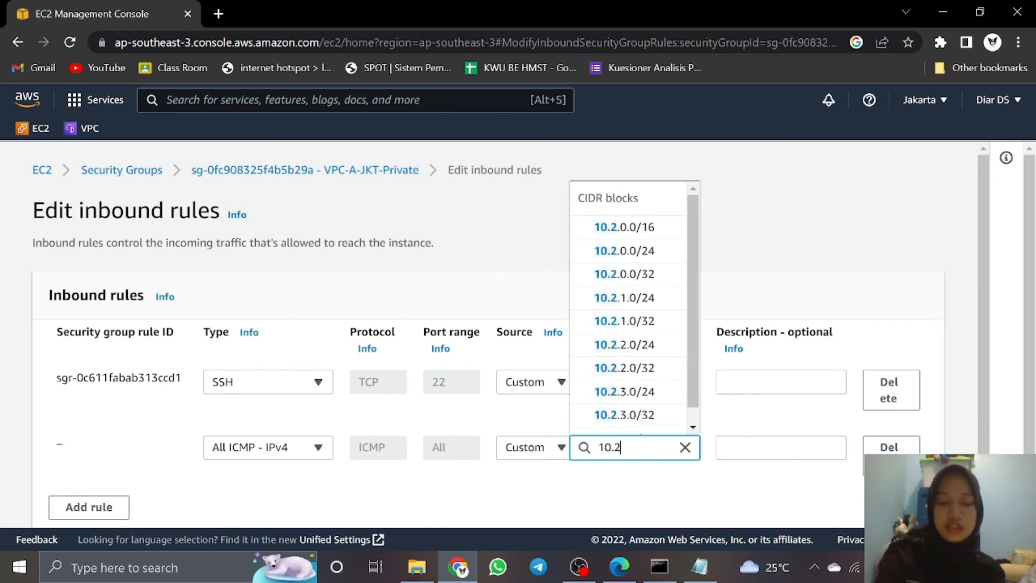
type("00.1")
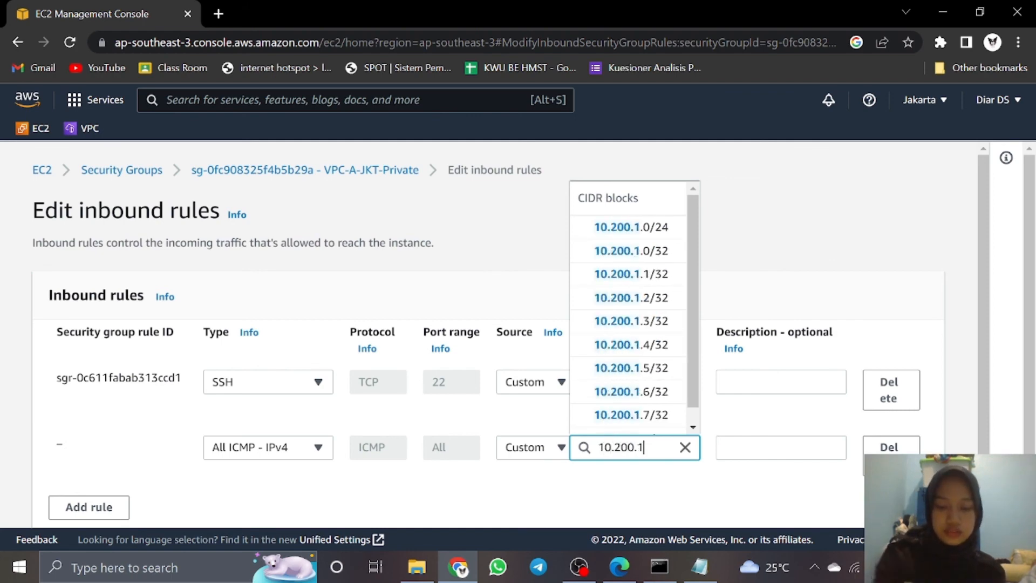
type(".0/24")
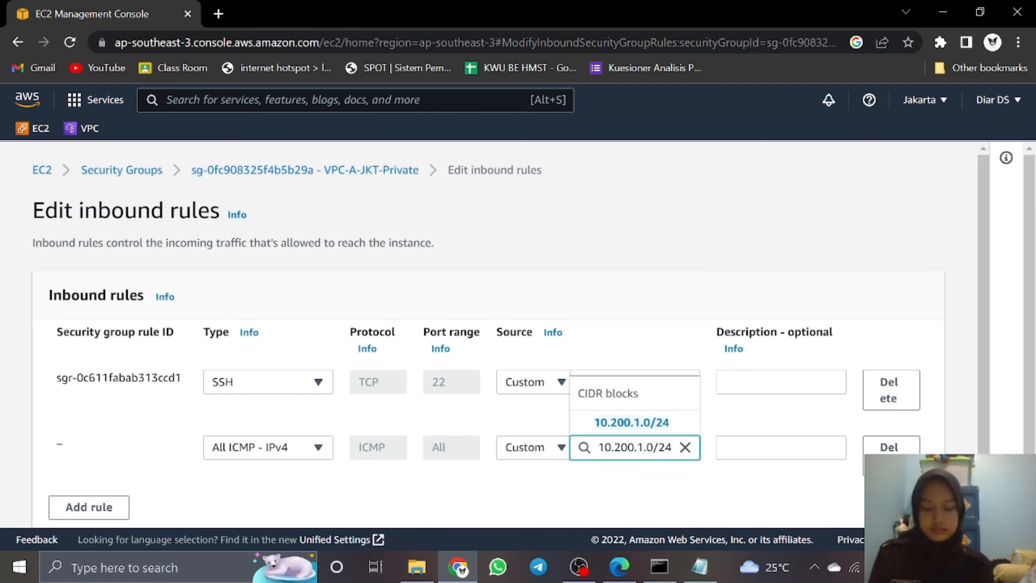
scroll(510, 342, "down", 1)
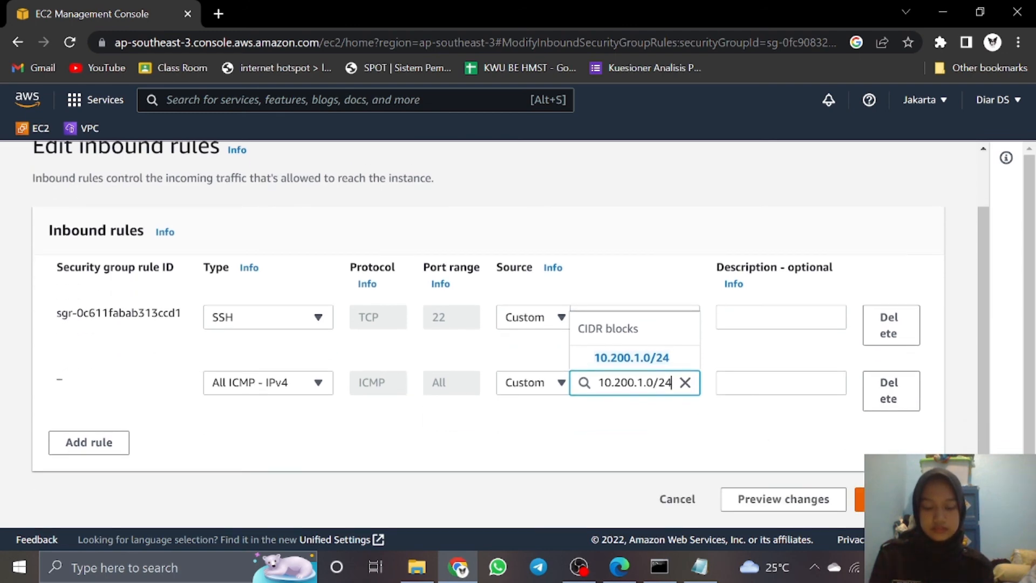
key("Return")
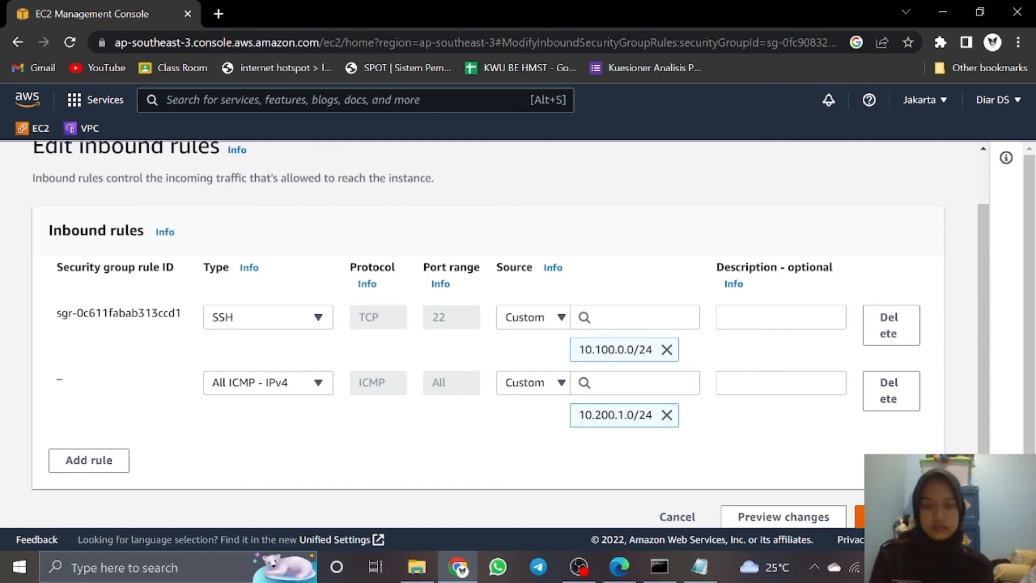
left_click(885, 517)
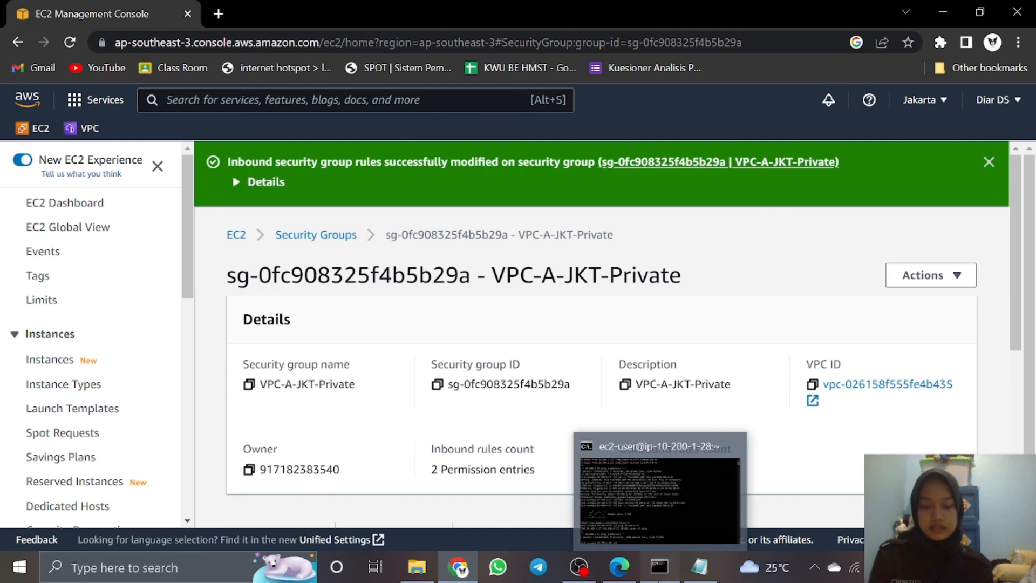
Switch back to the terminal on VPC-B's private instance, repeat the ping to 10.100.1.17, and stop it after a few replies.
left_click(640, 495)
key("Up")
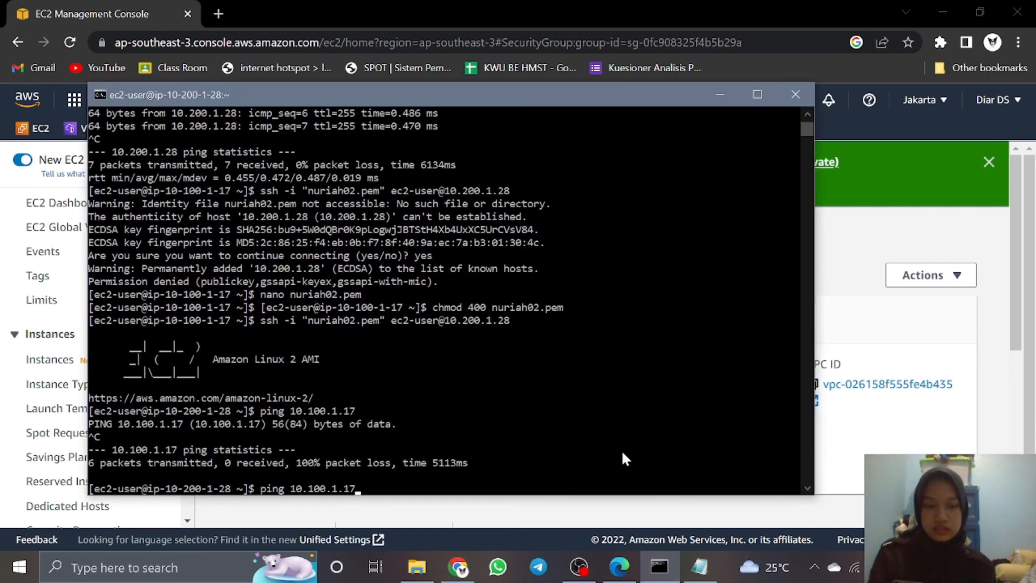
key("Return")
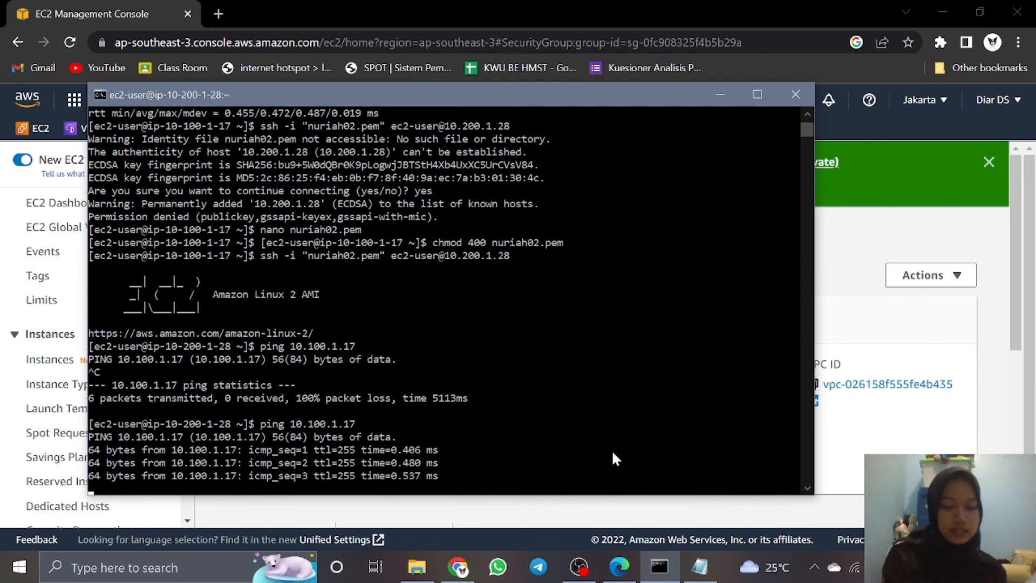
key("ctrl+c")
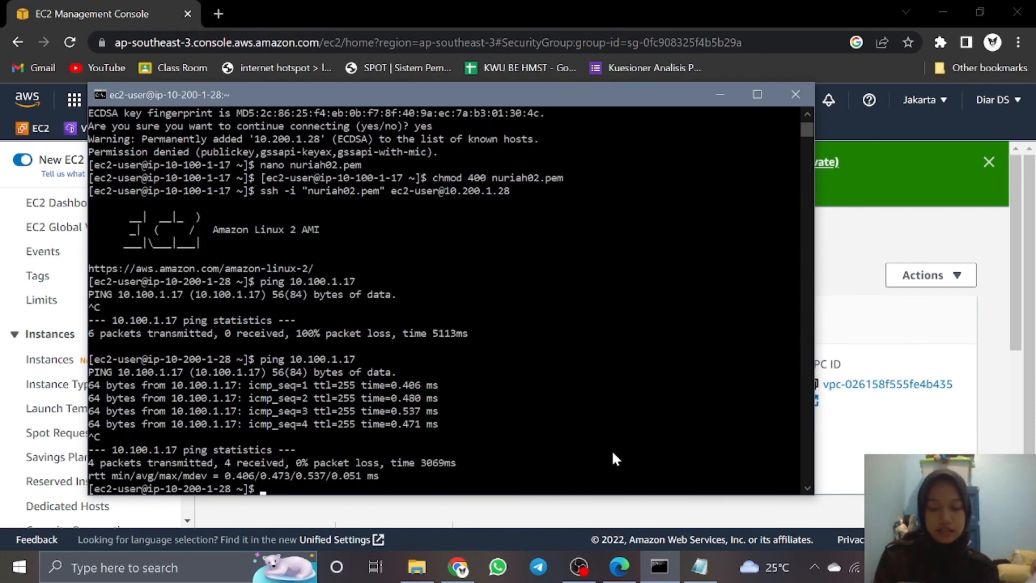